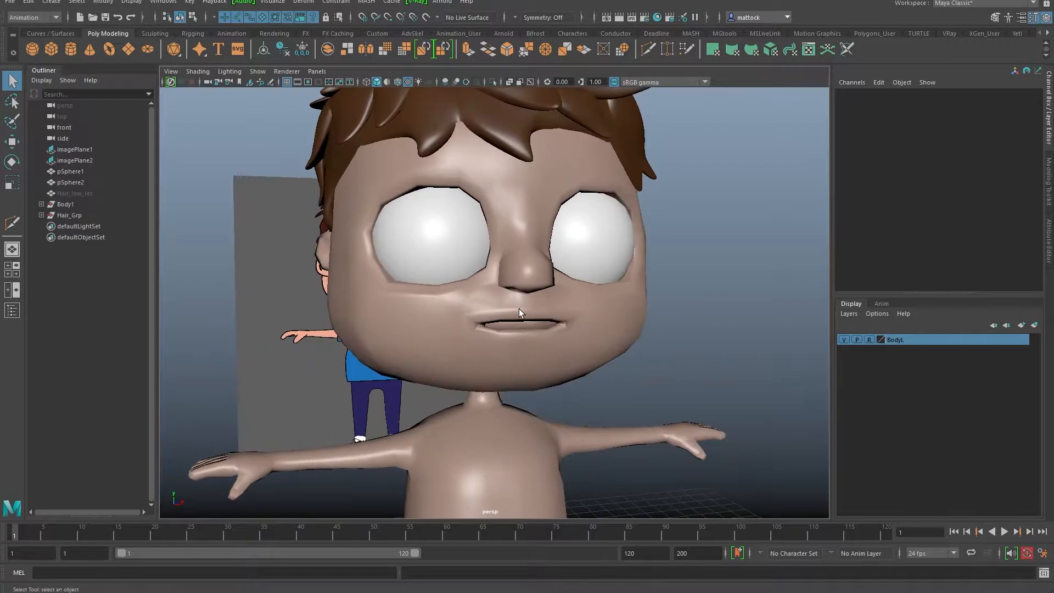
# Step: Bring the boy's head into view and select the hair mesh
pyautogui.keyDown('alt'); pyautogui.moveTo(371, 319); pyautogui.dragTo(450, 330, button='right'); pyautogui.keyUp('alt')
pyautogui.keyDown('alt'); pyautogui.moveTo(449, 330); pyautogui.dragTo(402, 330); pyautogui.keyUp('alt')
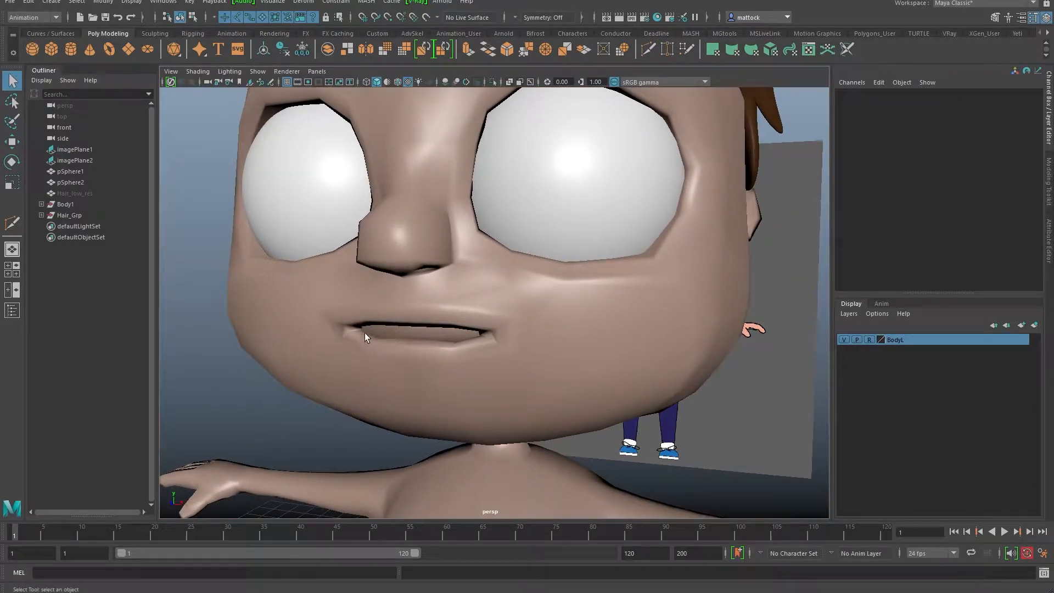
pyautogui.keyDown('alt'); pyautogui.moveTo(471, 290); pyautogui.dragTo(500, 292, button='right'); pyautogui.keyUp('alt')
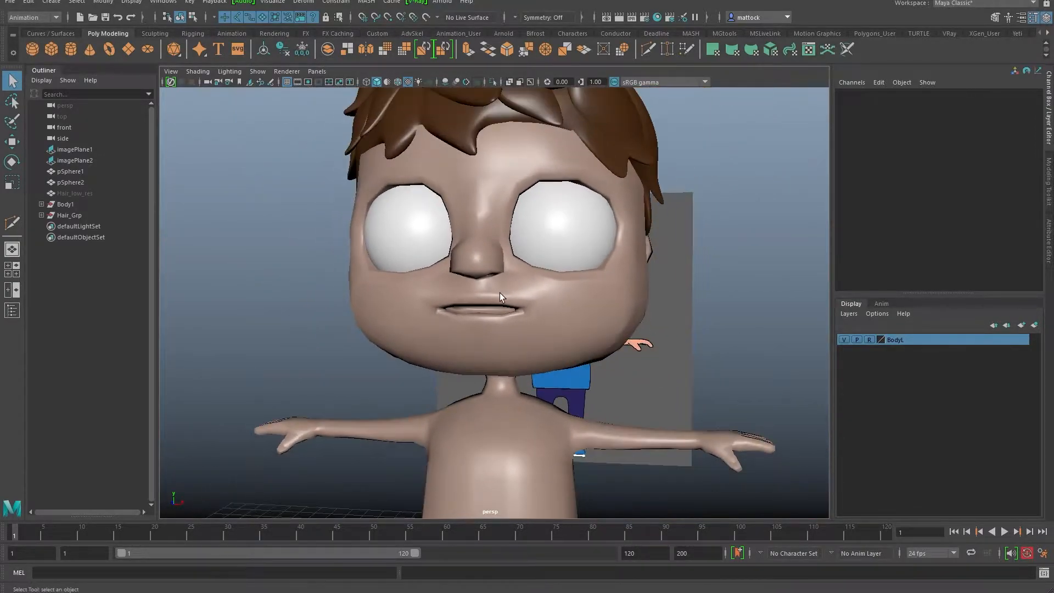
pyautogui.keyDown('alt'); pyautogui.moveTo(488, 307); pyautogui.dragTo(455, 317); pyautogui.keyUp('alt')
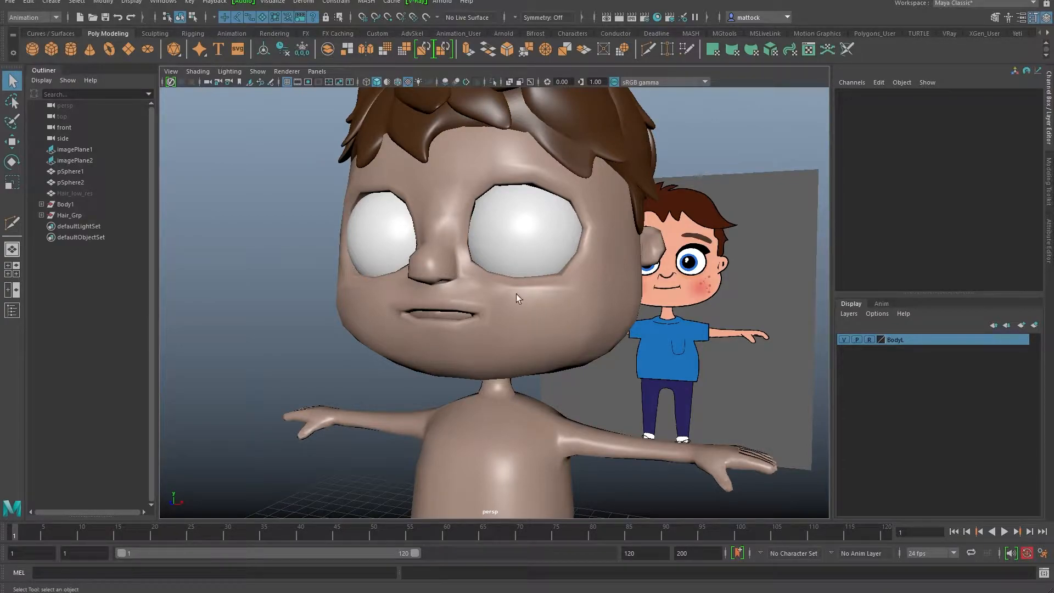
pyautogui.keyDown('alt'); pyautogui.moveTo(463, 310); pyautogui.dragTo(538, 314); pyautogui.keyUp('alt')
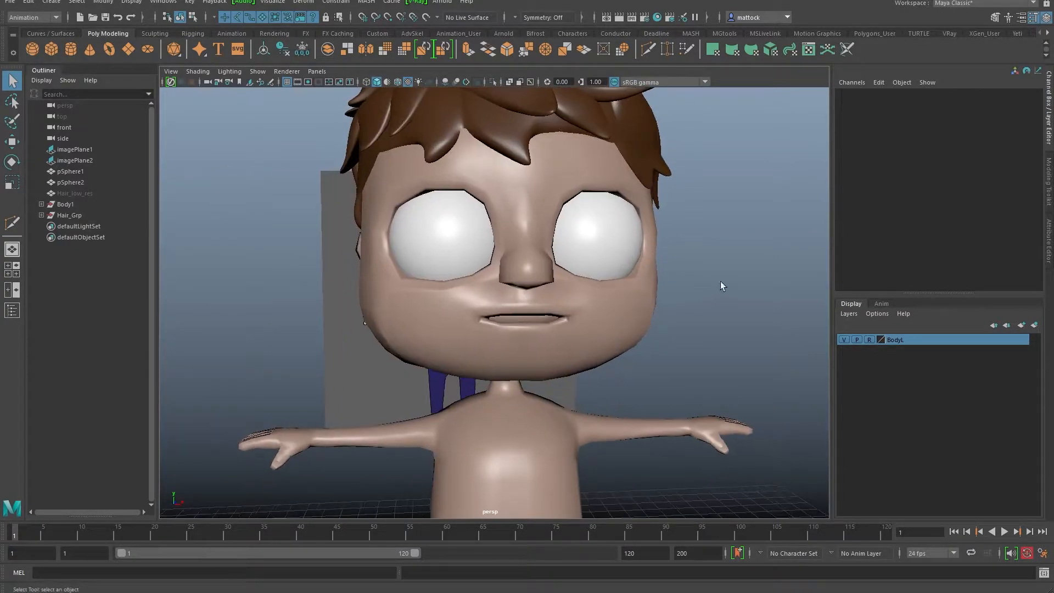
pyautogui.keyDown('alt'); pyautogui.moveTo(716, 281); pyautogui.dragTo(576, 274, button='right'); pyautogui.keyUp('alt')
pyautogui.keyDown('alt'); pyautogui.moveTo(576, 273); pyautogui.dragTo(545, 253, button='middle'); pyautogui.keyUp('alt')
pyautogui.keyDown('alt'); pyautogui.moveTo(522, 260); pyautogui.dragTo(538, 318, button='right'); pyautogui.keyUp('alt')
pyautogui.click(592, 128)
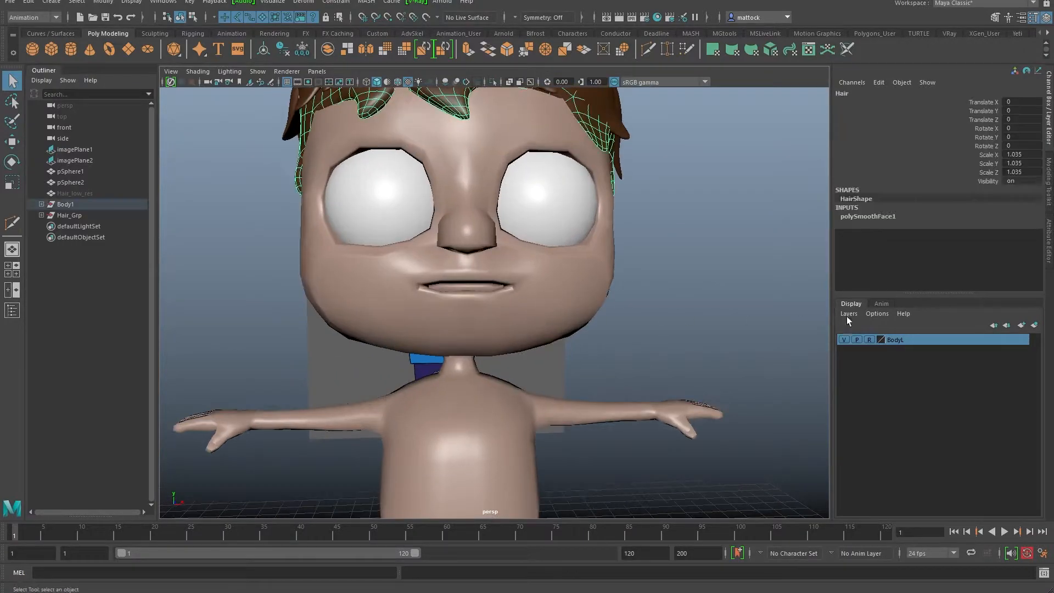
# Step: Turn off reference on BodyL and move Hair out of Body1 into Hair_Grp
pyautogui.click(869, 340)
pyautogui.scroll(-3, 615, 294)
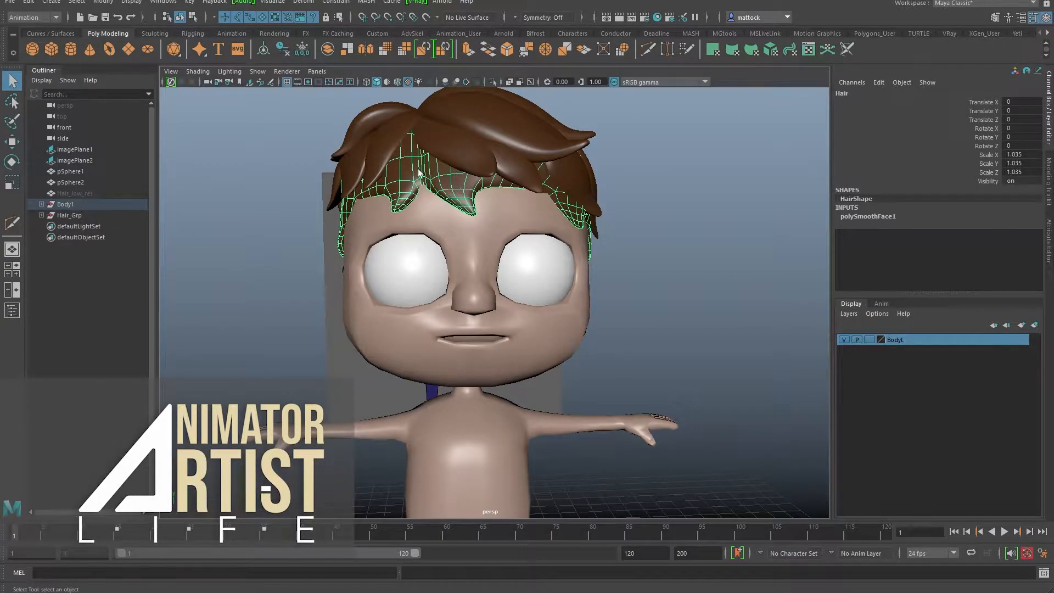
pyautogui.press('f')
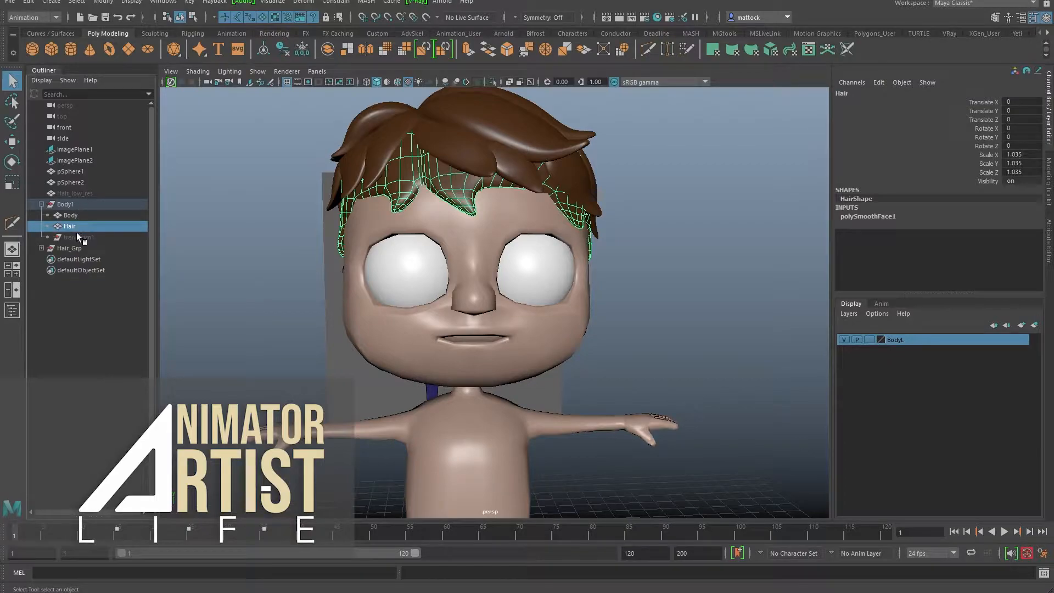
pyautogui.moveTo(73, 226); pyautogui.dragTo(76, 248, button='middle')
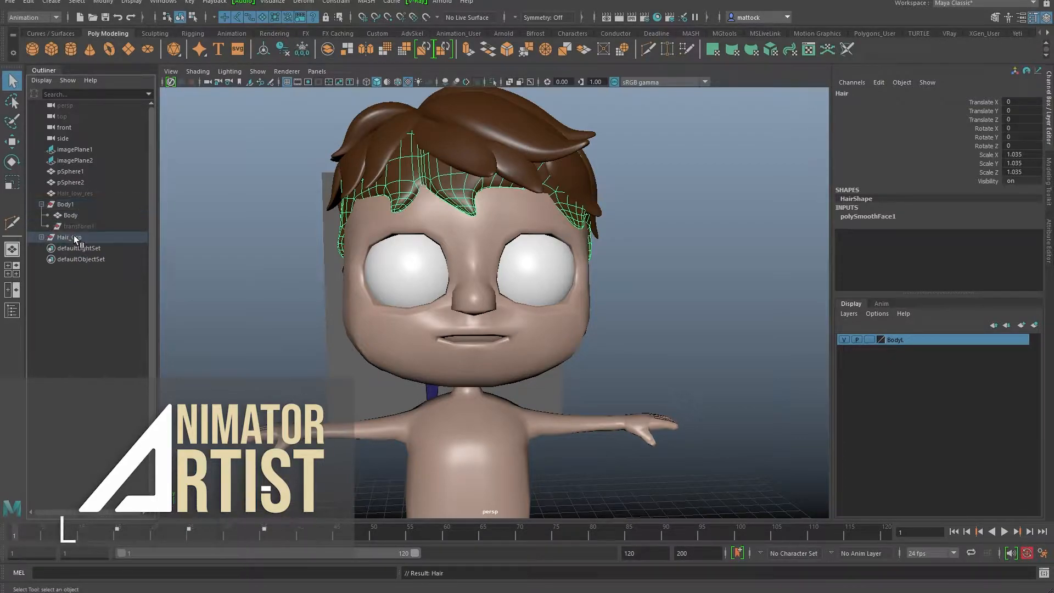
# Step: Create a display layer from Hair_Grp, name it Hair, and dismiss the name-exists warning
pyautogui.click(74, 236)
pyautogui.click(848, 315)
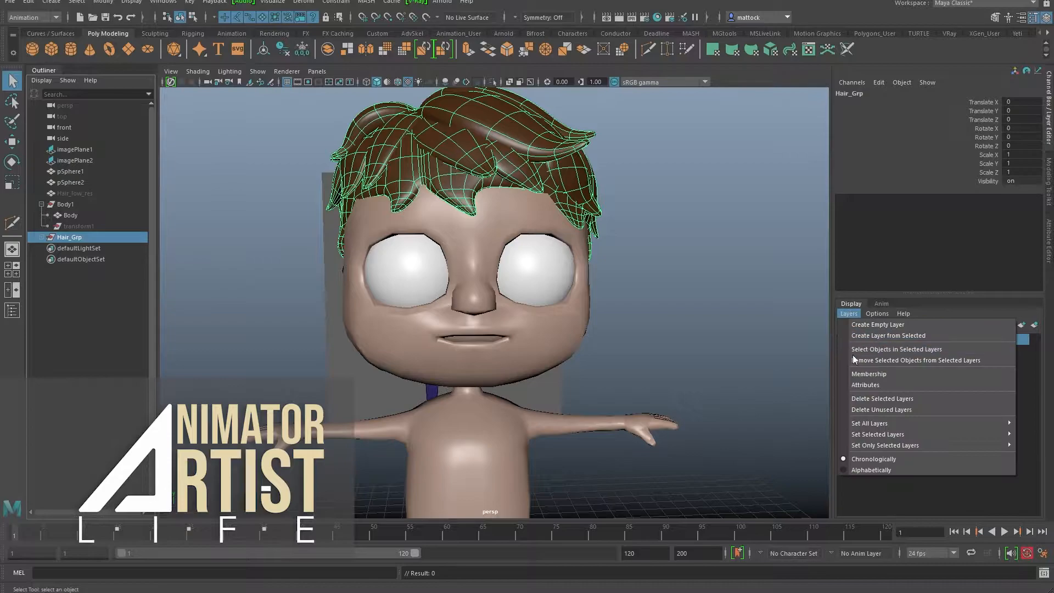
pyautogui.click(883, 337)
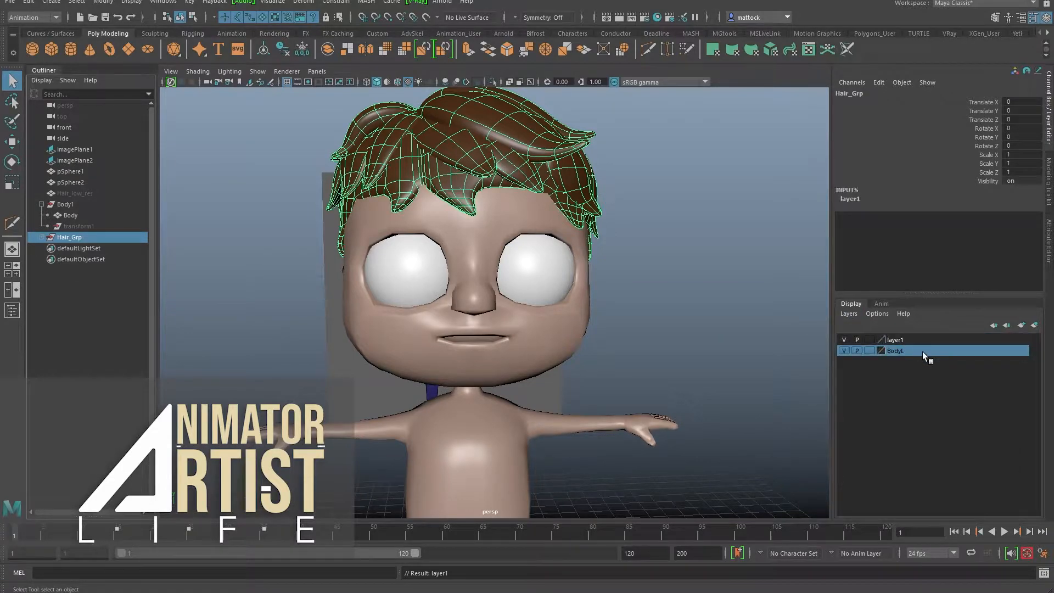
pyautogui.doubleClick(895, 340)
pyautogui.write('Hair')
pyautogui.click(431, 311)
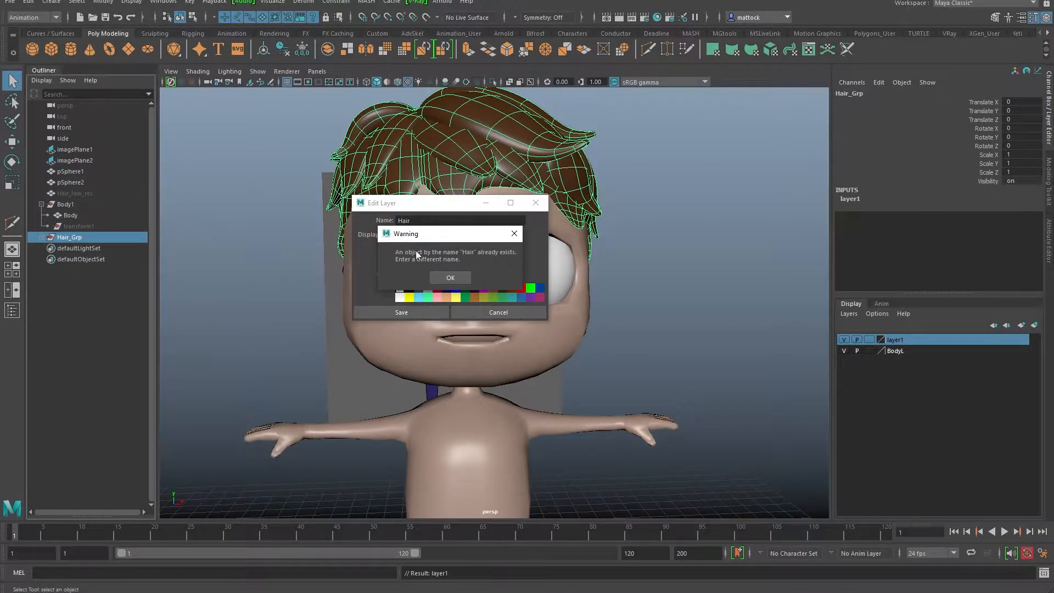
pyautogui.click(456, 276)
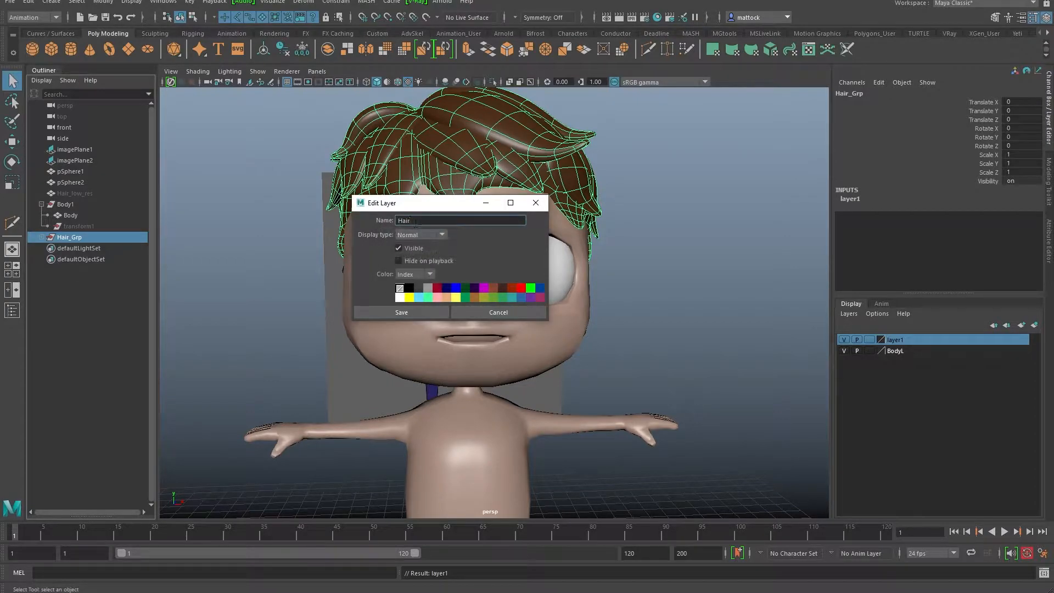
# Step: Confirm the HairL layer name and hide the layer so the boy looks bald
pyautogui.click(456, 311)
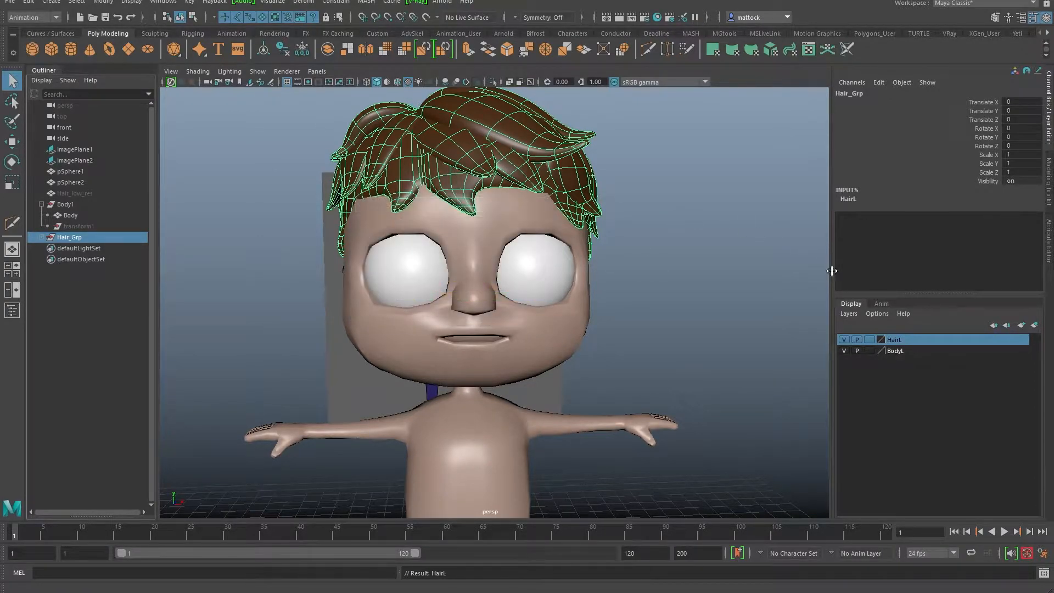
pyautogui.click(844, 340)
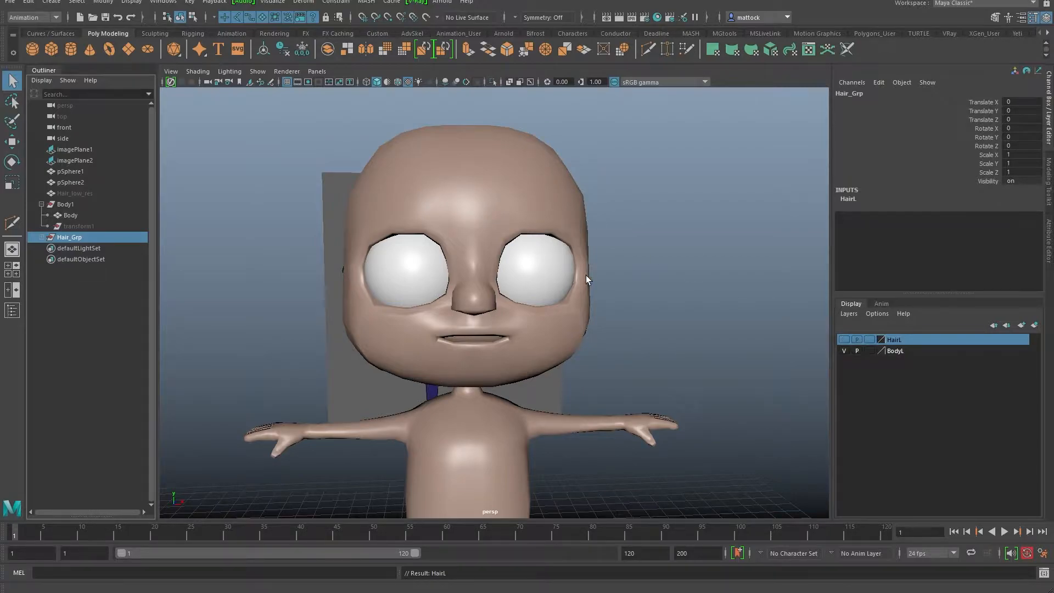
pyautogui.keyDown('alt'); pyautogui.moveTo(634, 272); pyautogui.dragTo(582, 277); pyautogui.keyUp('alt')
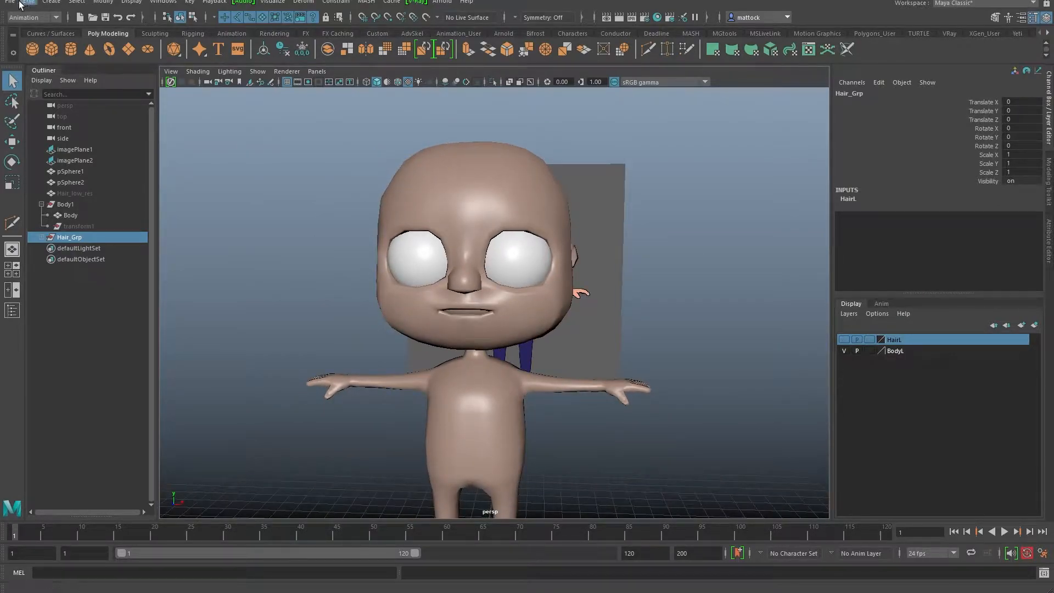
# Step: Save the scene as CartoonBoy_v05.ma
pyautogui.click(10, 1)
pyautogui.click(44, 56)
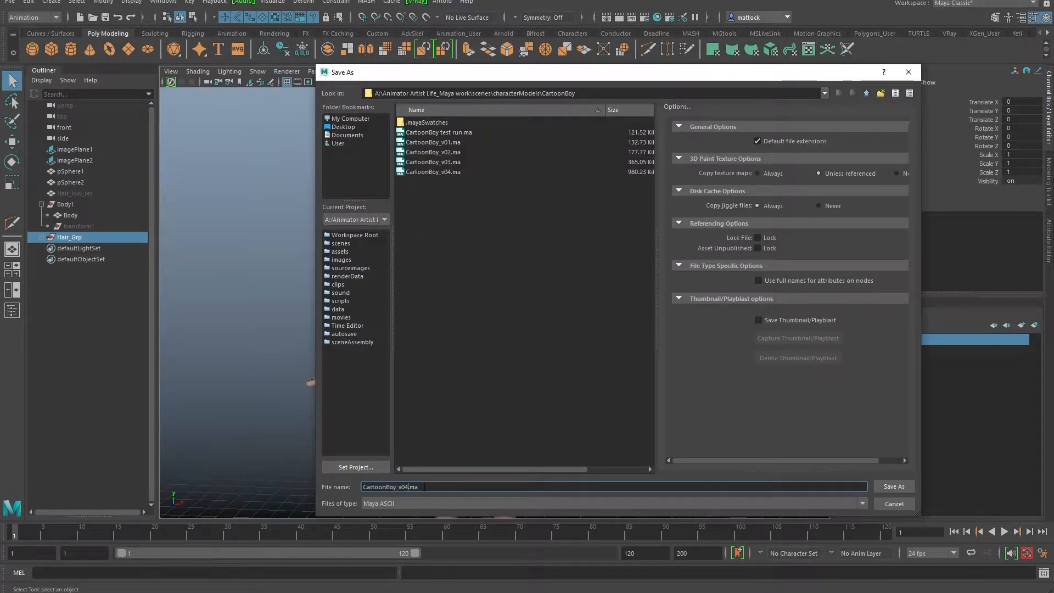
pyautogui.write('5')
pyautogui.press('Return')
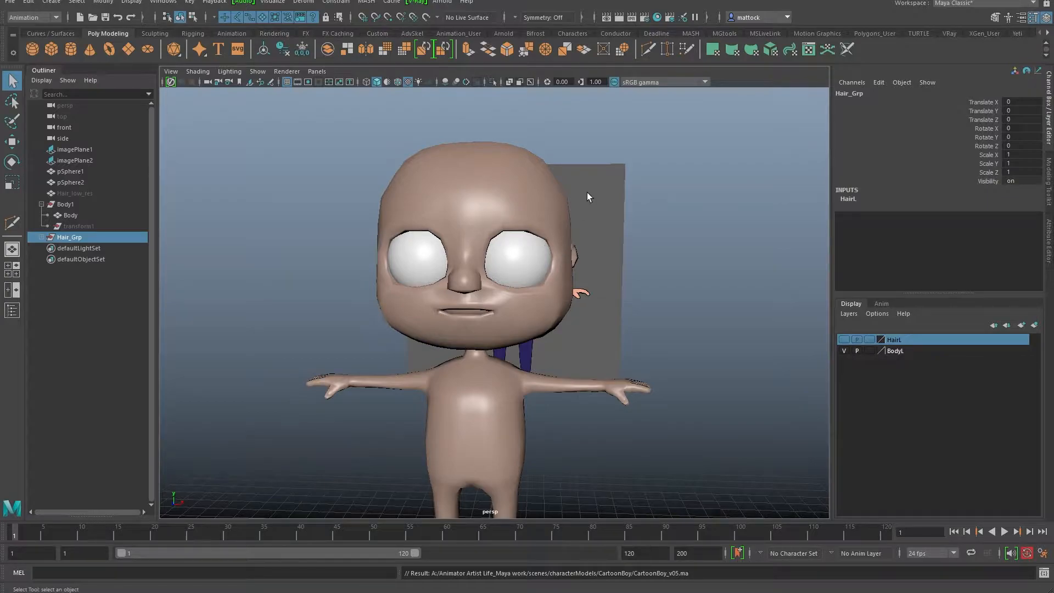
# Step: Zoom in on the mouth and put the Body mesh into face selection mode
pyautogui.keyDown('alt'); pyautogui.moveTo(449, 305); pyautogui.dragTo(470, 271, button='middle'); pyautogui.keyUp('alt')
pyautogui.keyDown('alt'); pyautogui.moveTo(470, 271); pyautogui.dragTo(436, 275); pyautogui.keyUp('alt')
pyautogui.keyDown('alt'); pyautogui.moveTo(436, 275); pyautogui.dragTo(497, 282, button='right'); pyautogui.keyUp('alt')
pyautogui.keyDown('alt'); pyautogui.moveTo(497, 282); pyautogui.dragTo(504, 349, button='middle'); pyautogui.keyUp('alt')
pyautogui.keyDown('alt'); pyautogui.moveTo(488, 329); pyautogui.dragTo(527, 313); pyautogui.keyUp('alt')
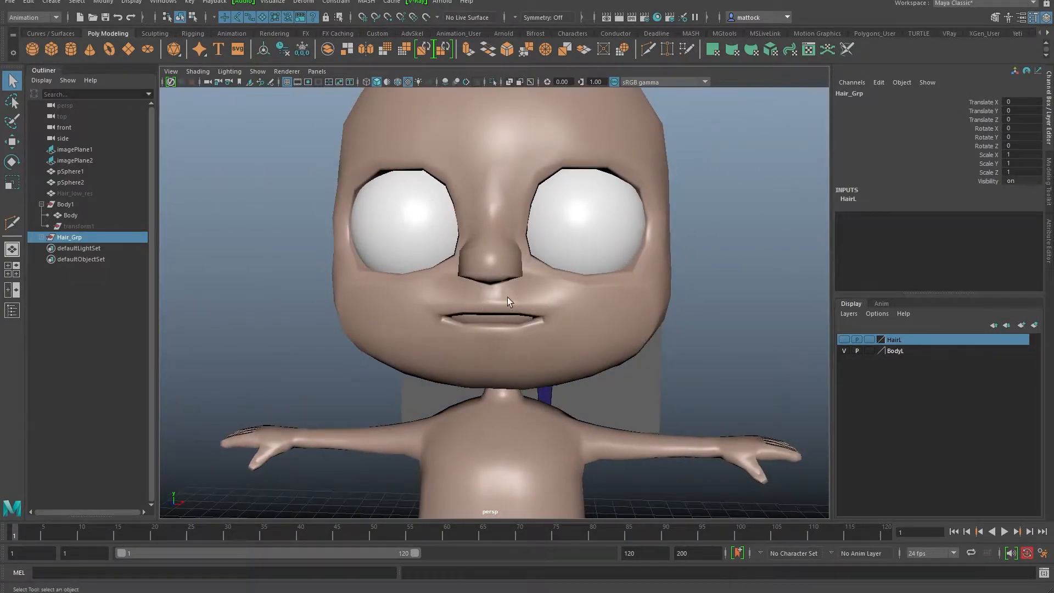
pyautogui.keyDown('alt'); pyautogui.moveTo(489, 317); pyautogui.dragTo(439, 297); pyautogui.keyUp('alt')
pyautogui.keyDown('alt'); pyautogui.moveTo(439, 296); pyautogui.dragTo(569, 296, button='right'); pyautogui.keyUp('alt')
pyautogui.click(571, 298)
pyautogui.rightClick(579, 305)
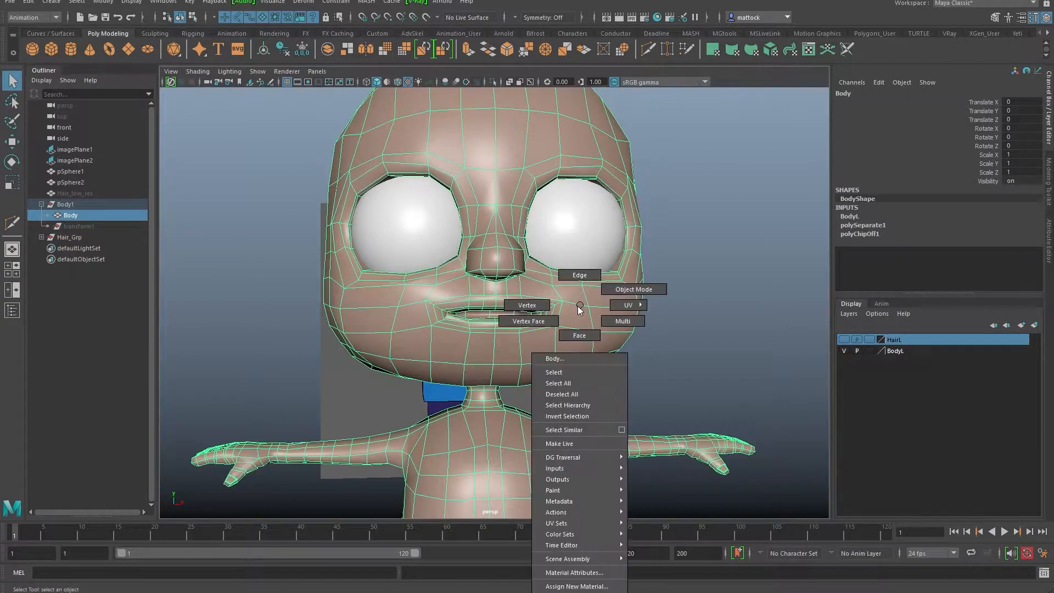
pyautogui.click(579, 334)
# Step: Select a cheek face and enable Object X symmetry in the Move tool
pyautogui.click(572, 313)
pyautogui.press('w')
pyautogui.moveTo(698, 266); pyautogui.dragTo(700, 203)
# Step: Box-select the faces around the mouth, drop the back-of-head faces, and frame them
pyautogui.keyDown('alt'); pyautogui.moveTo(594, 302); pyautogui.dragTo(585, 290); pyautogui.keyUp('alt')
pyautogui.moveTo(412, 275); pyautogui.dragTo(439, 295)
pyautogui.moveTo(569, 333); pyautogui.dragTo(413, 339)
pyautogui.keyDown('ctrl'); pyautogui.moveTo(725, 212); pyautogui.dragTo(641, 368); pyautogui.keyUp('ctrl')
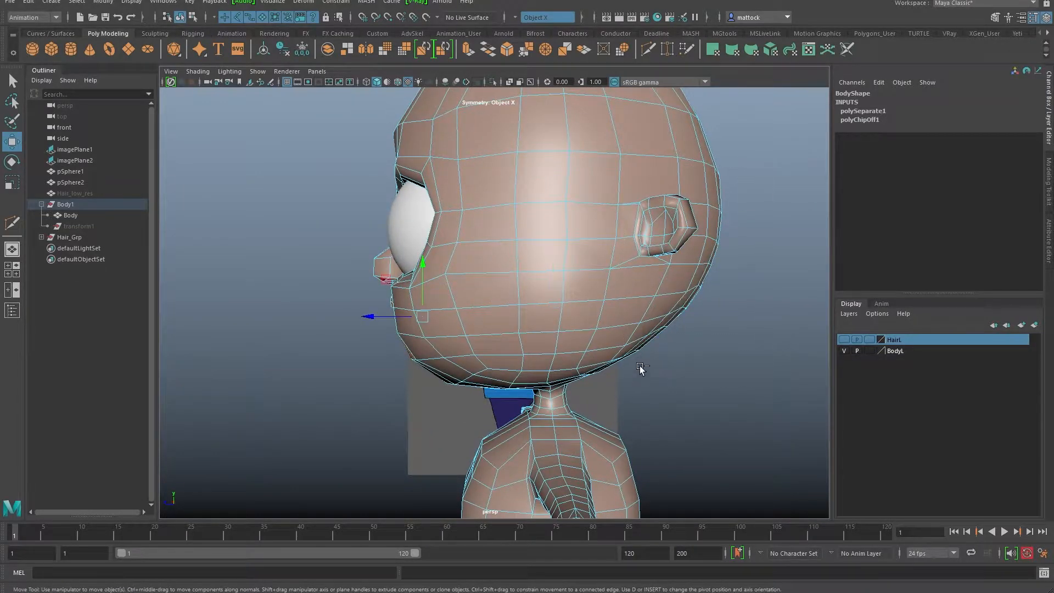
pyautogui.press('4')
pyautogui.keyDown('alt'); pyautogui.moveTo(654, 326); pyautogui.dragTo(566, 273); pyautogui.keyUp('alt')
pyautogui.press('f')
pyautogui.press('5')
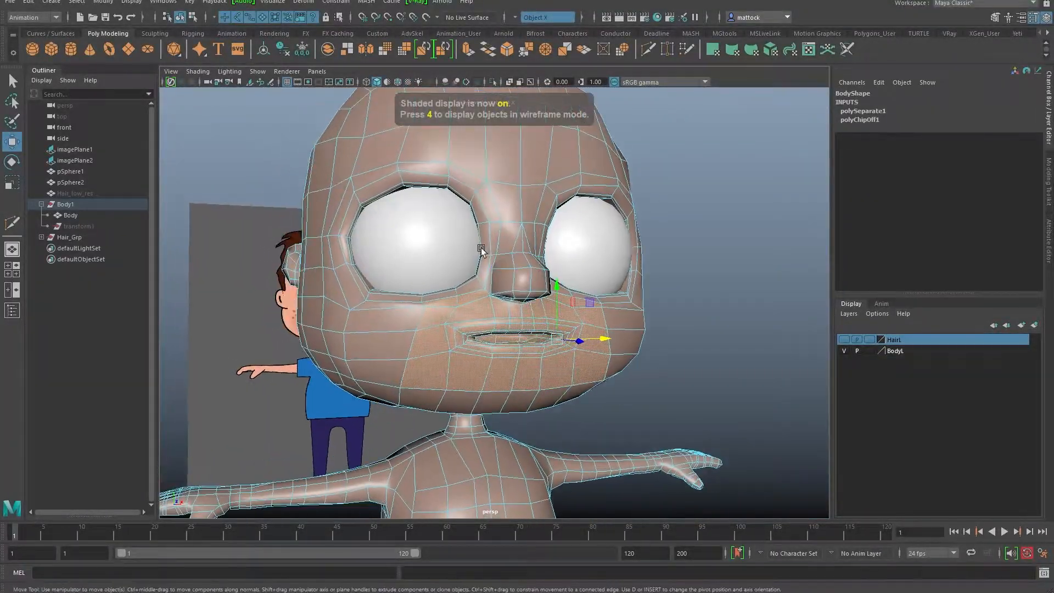
# Step: Isolate the selected mouth faces with View Selected and inspect them
pyautogui.click(258, 72)
pyautogui.moveTo(313, 91)
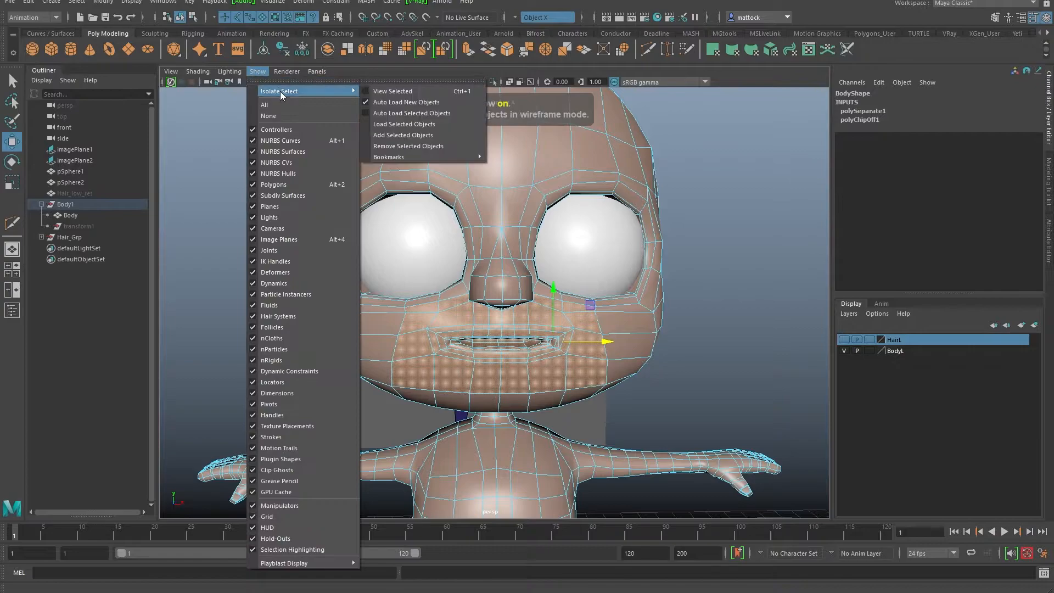
pyautogui.click(404, 94)
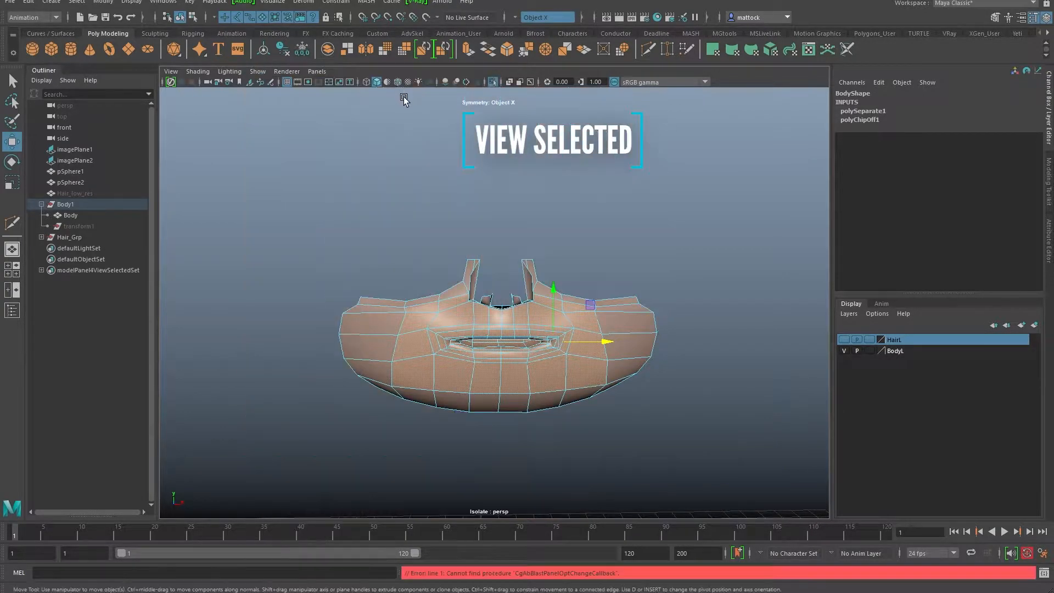
pyautogui.moveTo(527, 357)
pyautogui.keyDown('alt'); pyautogui.mouseDown()
pyautogui.moveTo(346, 353)
pyautogui.moveTo(520, 351)
pyautogui.mouseUp(); pyautogui.keyUp('alt')
pyautogui.scroll(5, 520, 351)
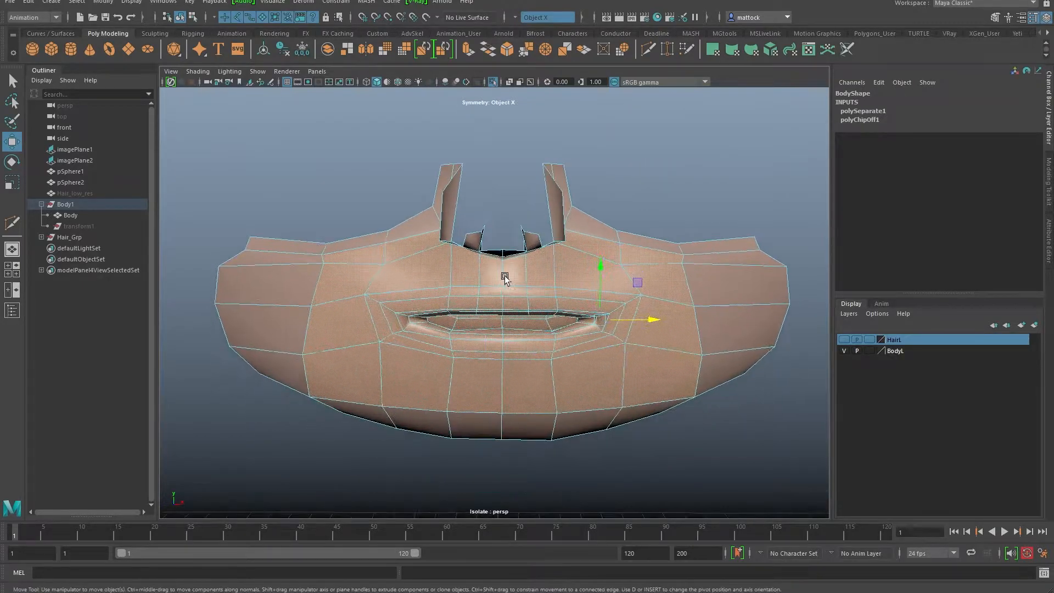
pyautogui.click(736, 270)
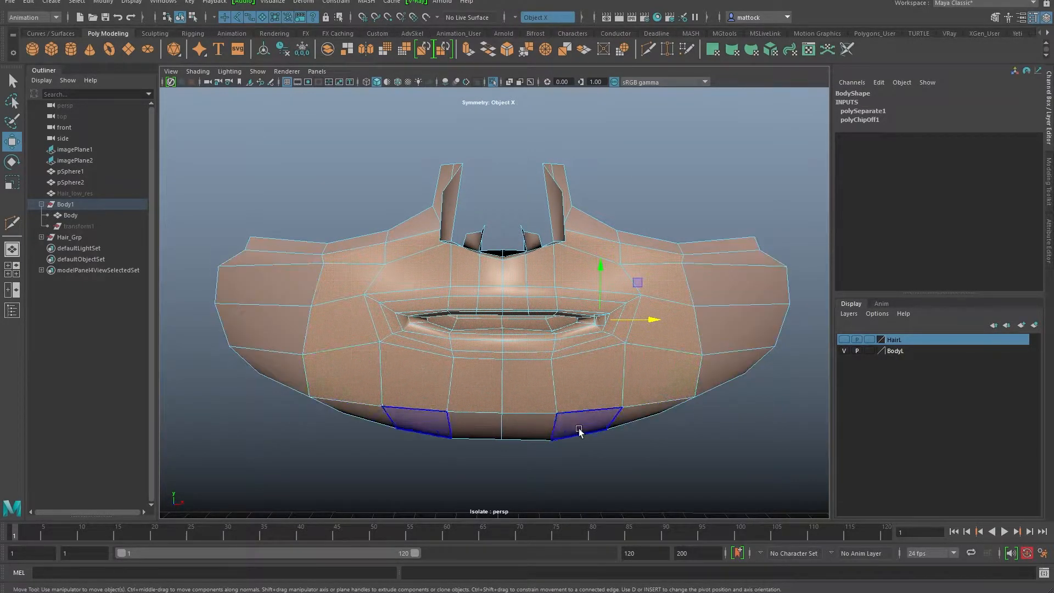
pyautogui.keyDown('alt'); pyautogui.moveTo(529, 283); pyautogui.dragTo(561, 223); pyautogui.keyUp('alt')
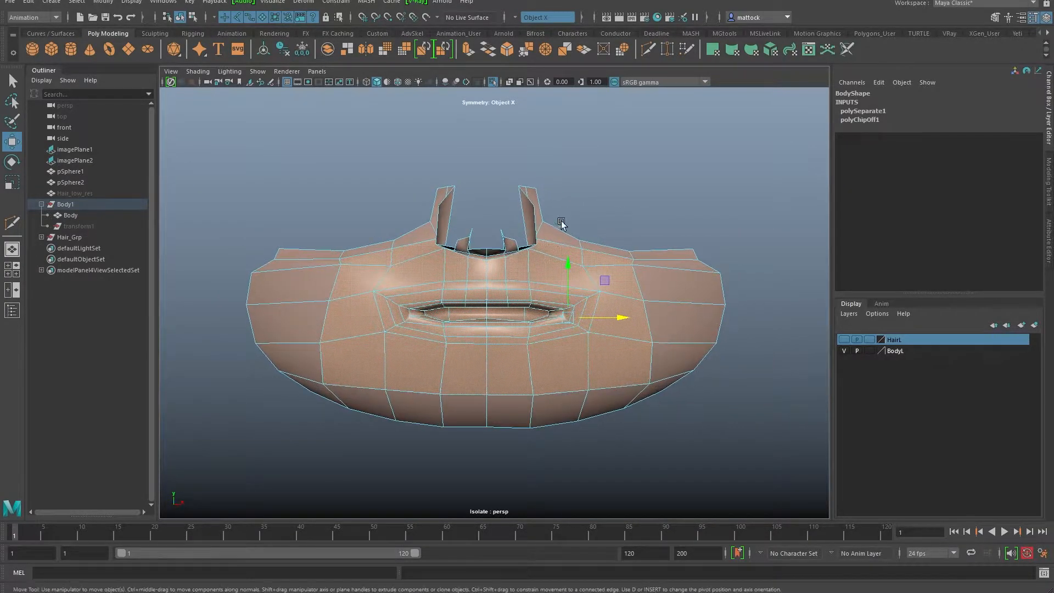
# Step: End isolation to show the whole body and turn symmetry off
pyautogui.click(260, 73)
pyautogui.moveTo(296, 91)
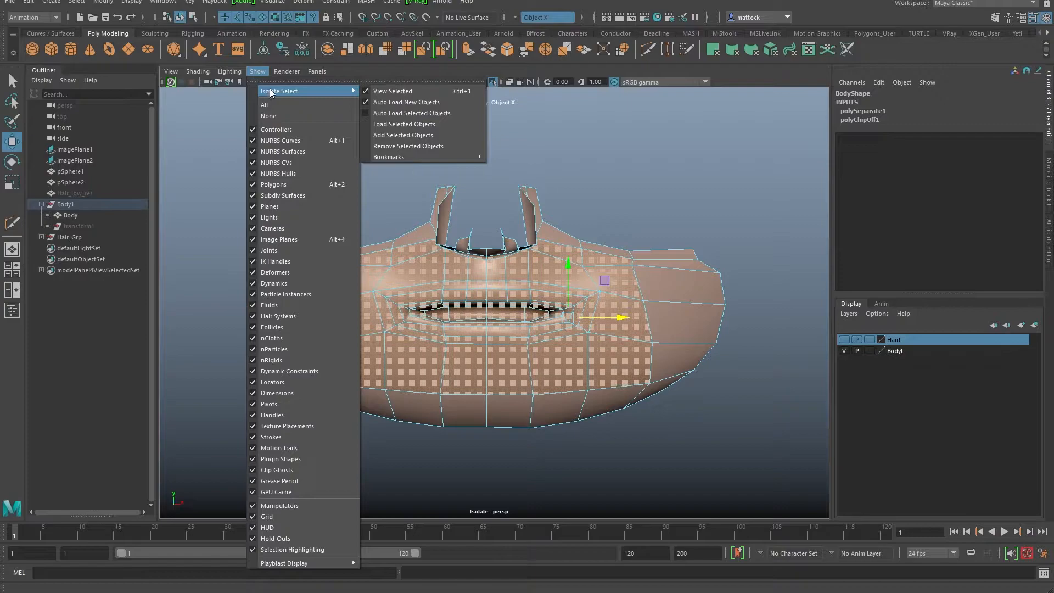
pyautogui.click(393, 90)
pyautogui.press('w')
pyautogui.moveTo(714, 252); pyautogui.dragTo(682, 219)
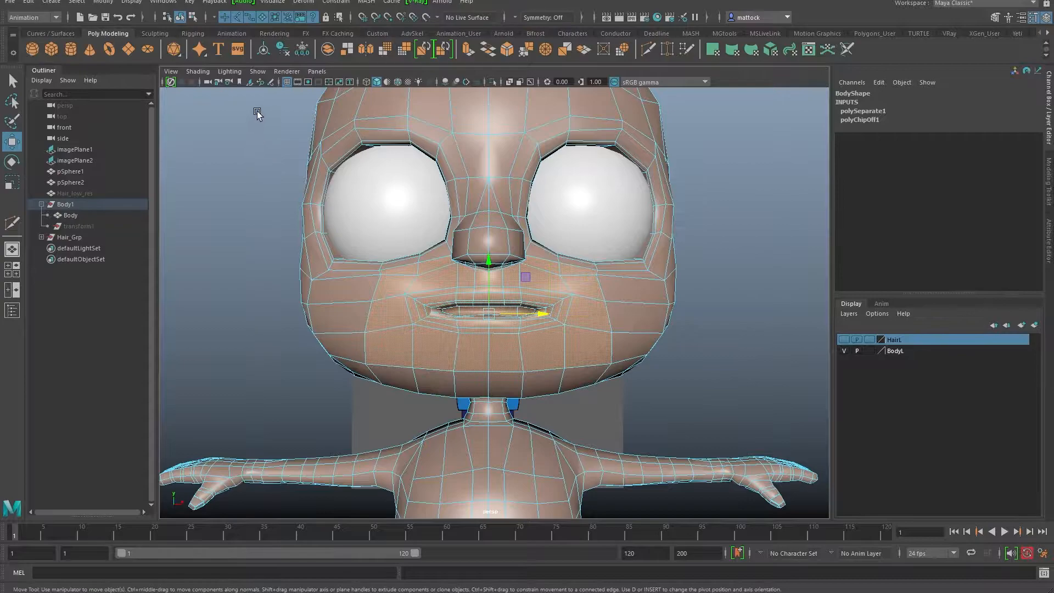
# Step: Isolate only the mouth region again with View Selected
pyautogui.click(257, 71)
pyautogui.moveTo(296, 91)
pyautogui.click(397, 92)
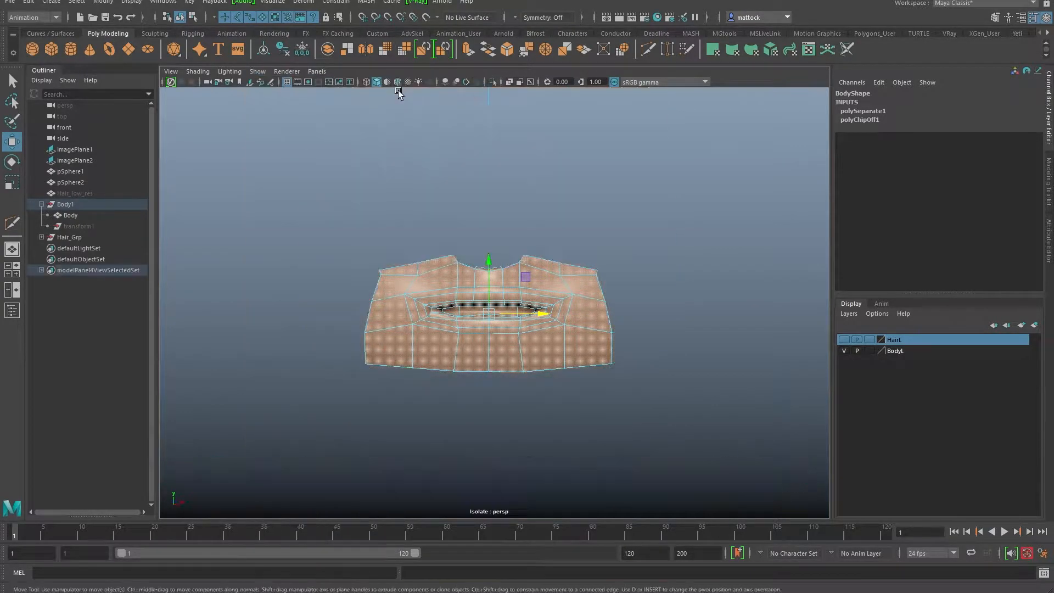
pyautogui.moveTo(525, 316)
pyautogui.keyDown('alt'); pyautogui.mouseDown()
pyautogui.moveTo(404, 329)
pyautogui.moveTo(531, 315)
pyautogui.moveTo(527, 301)
pyautogui.moveTo(355, 317)
pyautogui.moveTo(494, 285)
pyautogui.moveTo(618, 240)
pyautogui.moveTo(433, 259)
pyautogui.moveTo(496, 240)
pyautogui.moveTo(588, 259)
pyautogui.moveTo(345, 242)
pyautogui.moveTo(451, 244)
pyautogui.moveTo(450, 278)
pyautogui.moveTo(631, 242)
pyautogui.moveTo(372, 297)
pyautogui.moveTo(412, 292)
pyautogui.moveTo(376, 297)
pyautogui.moveTo(459, 258)
pyautogui.moveTo(565, 294)
pyautogui.moveTo(602, 260)
pyautogui.mouseUp(); pyautogui.keyUp('alt')
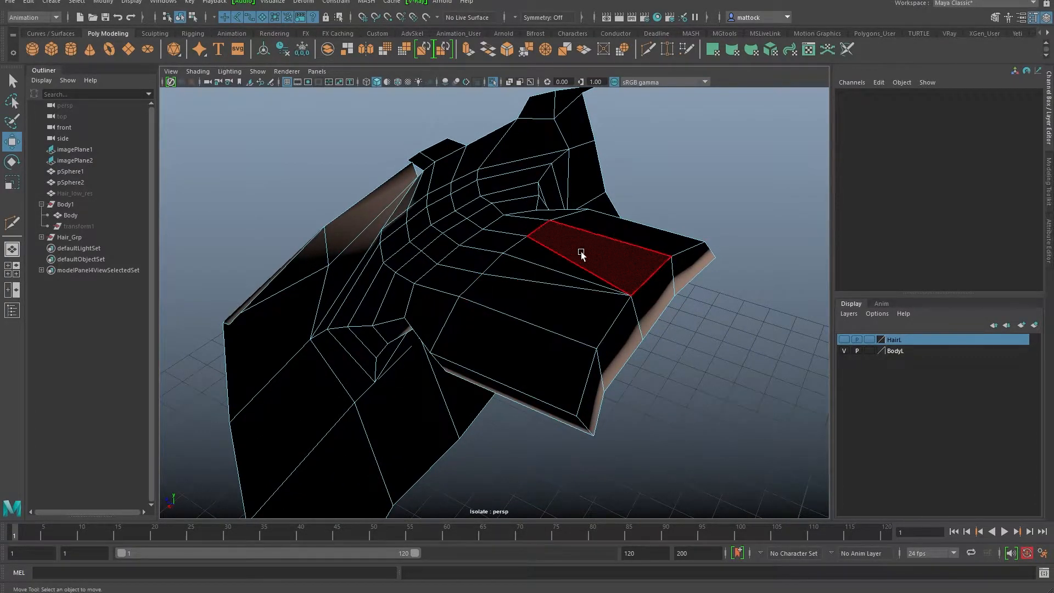
# Step: Select a face inside the mouth and turn on Object X symmetry
pyautogui.keyDown('alt'); pyautogui.moveTo(611, 260); pyautogui.dragTo(529, 254); pyautogui.keyUp('alt')
pyautogui.moveTo(574, 308); pyautogui.dragTo(577, 330, button='right')
pyautogui.keyDown('alt'); pyautogui.moveTo(577, 330); pyautogui.dragTo(545, 329); pyautogui.keyUp('alt')
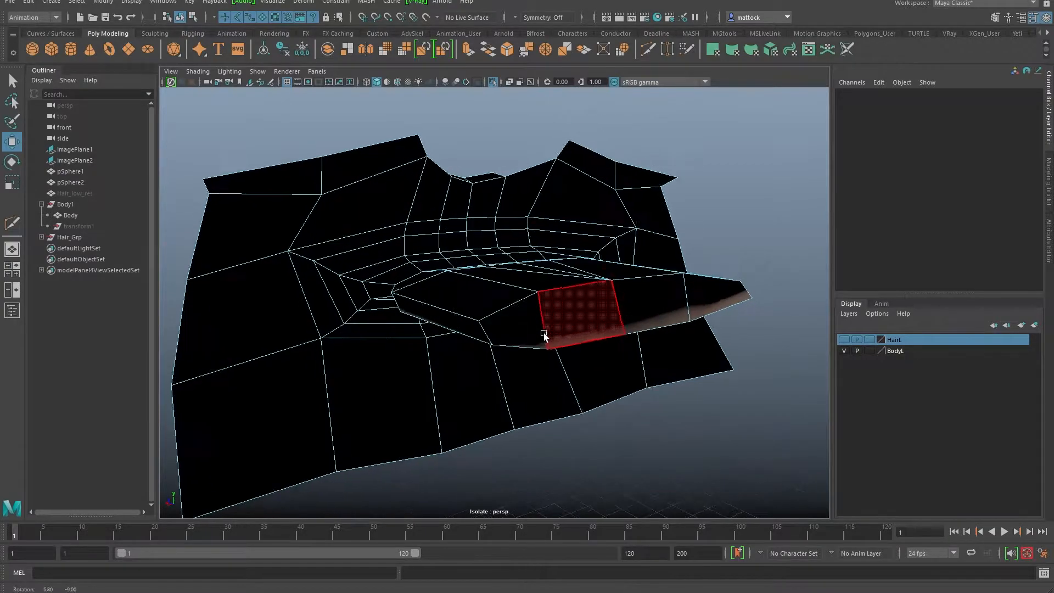
pyautogui.click(580, 317)
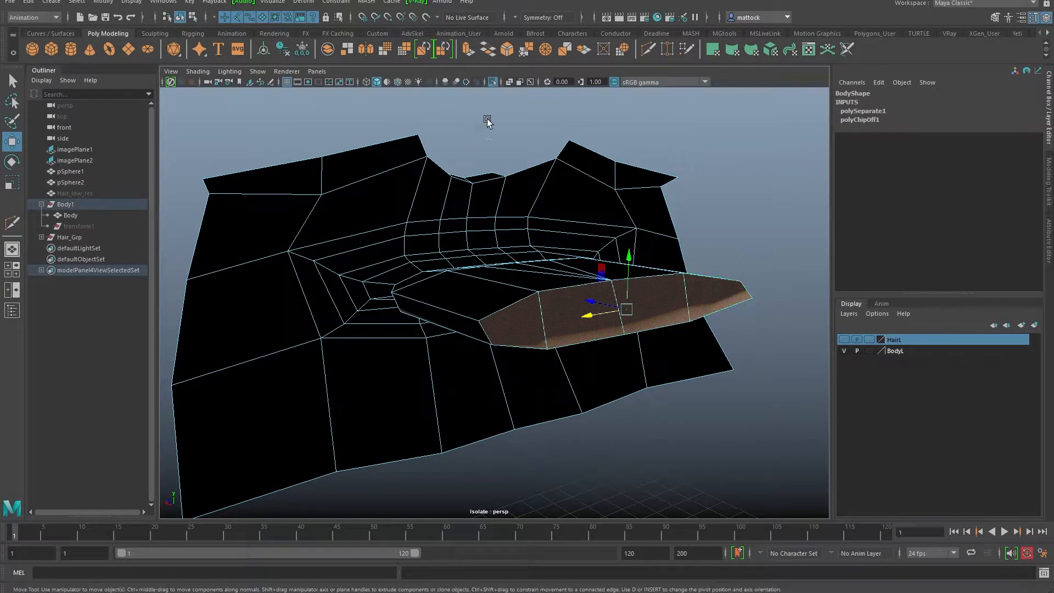
pyautogui.moveTo(700, 166); pyautogui.dragTo(700, 113)
# Step: Extrude the mouth faces and pull them out into a long tube
pyautogui.click(468, 49)
pyautogui.keyDown('alt'); pyautogui.moveTo(526, 274); pyautogui.dragTo(675, 281); pyautogui.keyUp('alt')
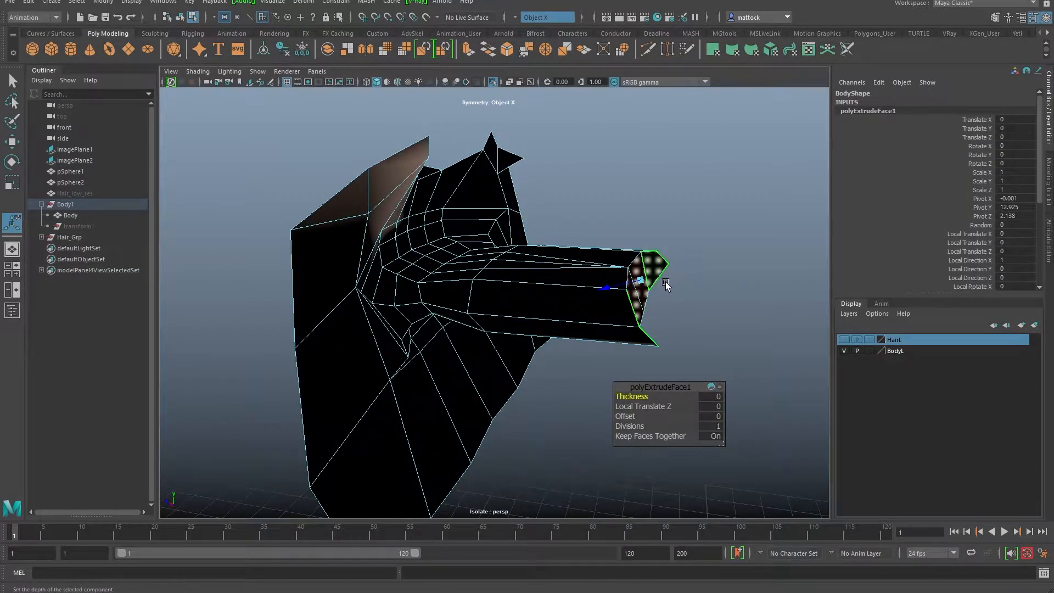
pyautogui.press('w')
pyautogui.moveTo(596, 312); pyautogui.dragTo(675, 318)
pyautogui.keyDown('alt'); pyautogui.moveTo(675, 319); pyautogui.dragTo(658, 242); pyautogui.keyUp('alt')
# Step: Select the two end faces of the tube and undo the last face move
pyautogui.press('r')
pyautogui.click(660, 271)
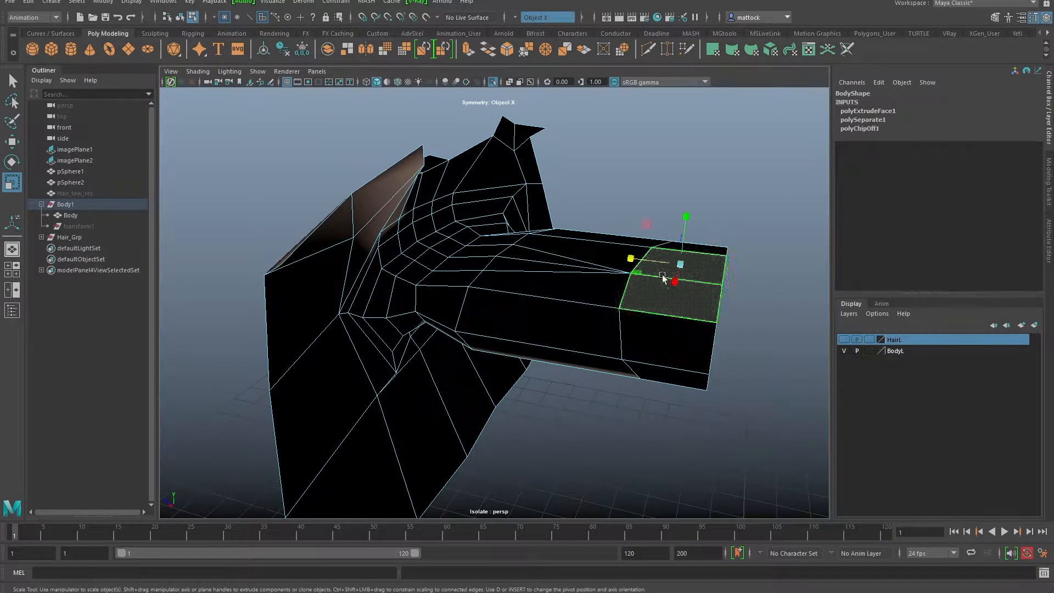
pyautogui.keyDown('shift'); pyautogui.click(651, 305); pyautogui.keyUp('shift')
pyautogui.click(664, 271)
pyautogui.press('w')
pyautogui.keyDown('alt'); pyautogui.moveTo(648, 287); pyautogui.dragTo(661, 254); pyautogui.keyUp('alt')
pyautogui.keyDown('alt'); pyautogui.moveTo(651, 297); pyautogui.dragTo(666, 286); pyautogui.keyUp('alt')
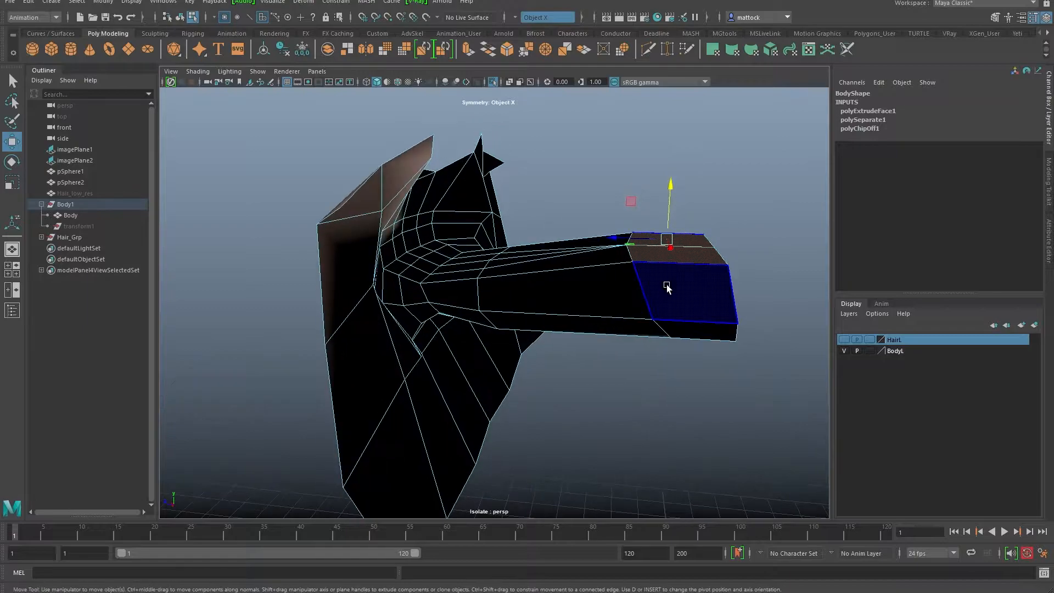
pyautogui.hotkey('ctrl', 'z')
pyautogui.hotkey('ctrl', 'z')
# Step: Select a column of vertices across the tube and slide it back
pyautogui.rightClick(672, 287)
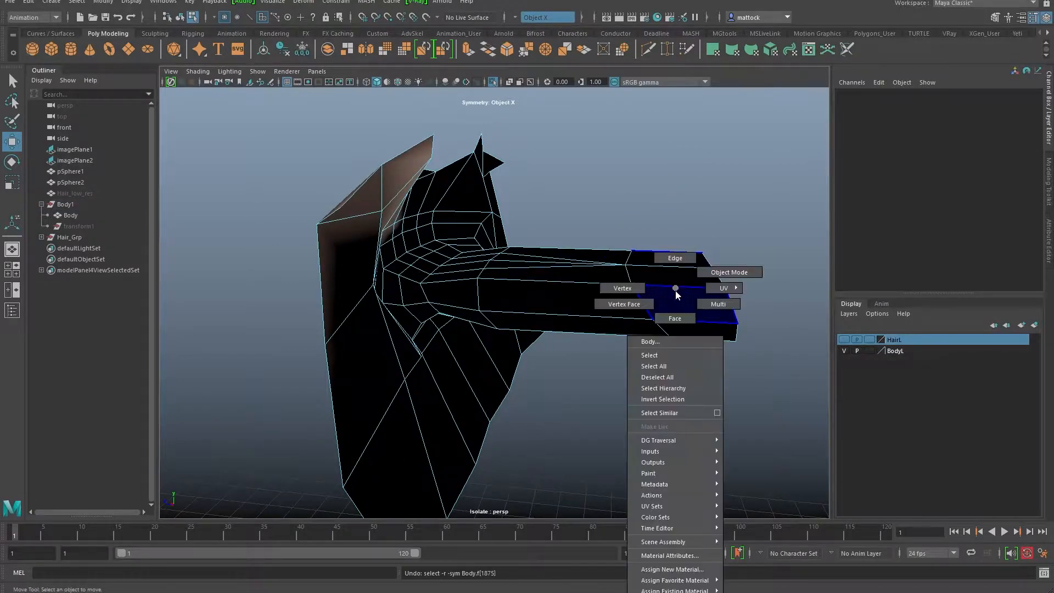
pyautogui.keyDown('alt'); pyautogui.moveTo(629, 285); pyautogui.dragTo(604, 257); pyautogui.keyUp('alt')
pyautogui.moveTo(597, 232); pyautogui.dragTo(670, 336)
pyautogui.keyDown('alt'); pyautogui.moveTo(667, 324); pyautogui.dragTo(631, 341); pyautogui.keyUp('alt')
pyautogui.moveTo(580, 265); pyautogui.dragTo(653, 184)
# Step: Add three edge loops across the tube with Multi-Cut
pyautogui.press('y')
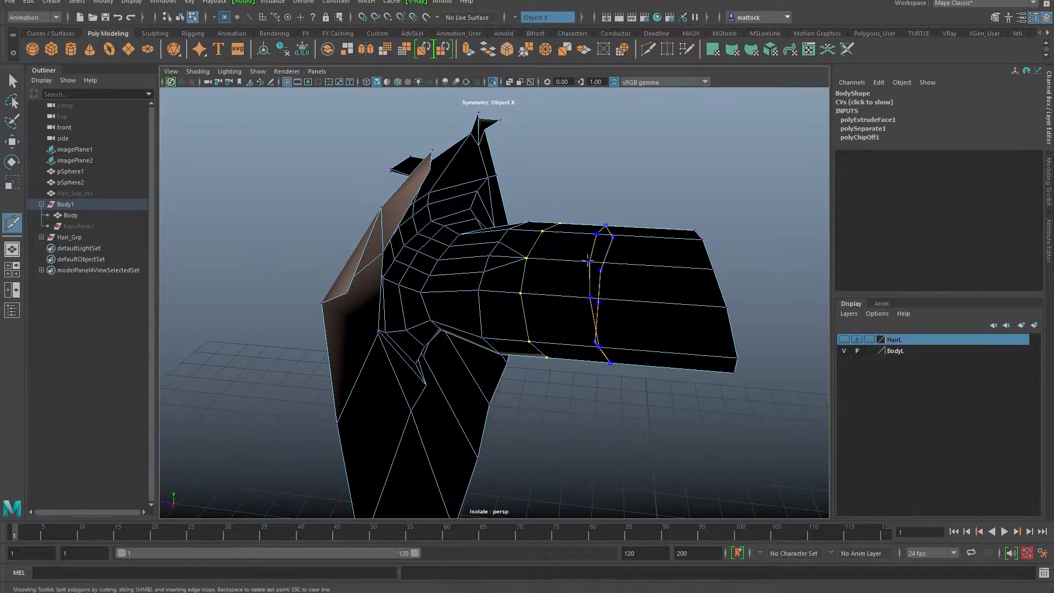
pyautogui.keyDown('ctrl'); pyautogui.click(582, 259); pyautogui.keyUp('ctrl')
pyautogui.keyDown('ctrl'); pyautogui.click(637, 262); pyautogui.keyUp('ctrl')
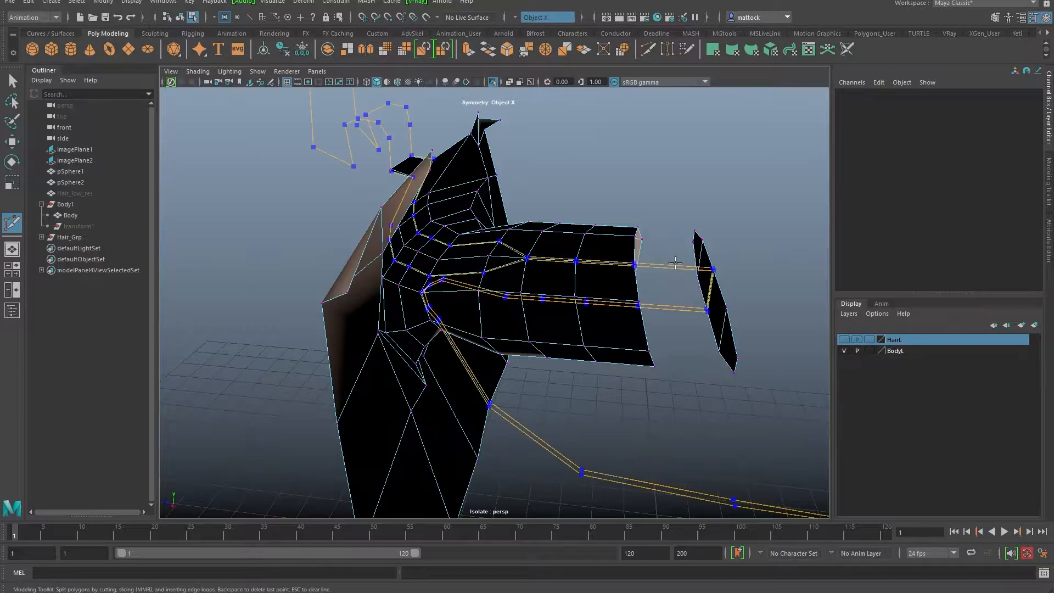
pyautogui.keyDown('ctrl'); pyautogui.click(682, 266); pyautogui.keyUp('ctrl')
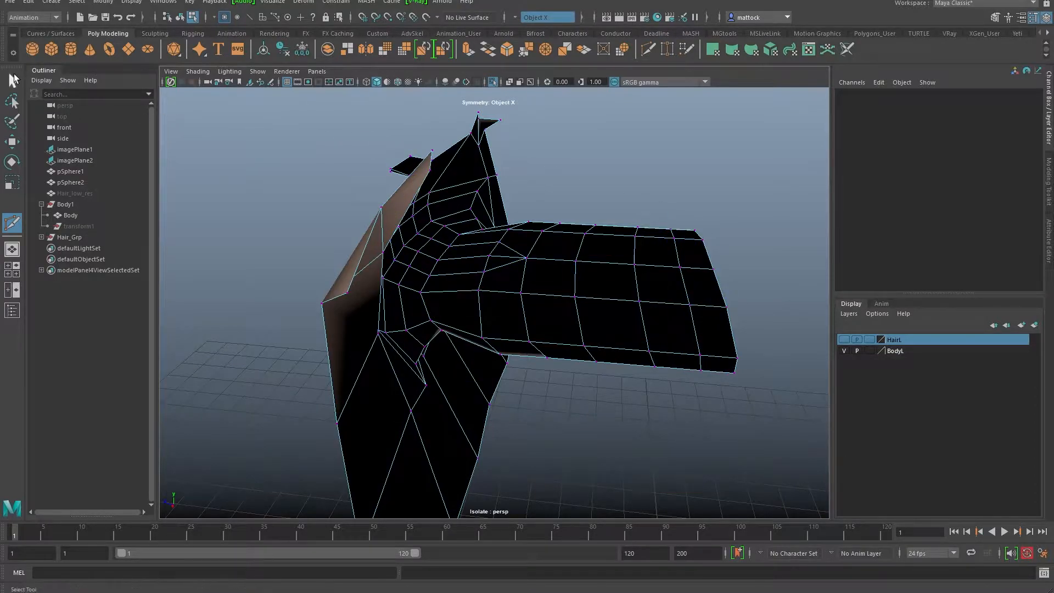
# Step: Select four faces on top of the tube and raise them into a hump
pyautogui.moveTo(634, 242); pyautogui.dragTo(626, 276, button='right')
pyautogui.keyDown('alt'); pyautogui.moveTo(617, 279); pyautogui.dragTo(530, 285); pyautogui.keyUp('alt')
pyautogui.click(594, 283)
pyautogui.keyDown('shift'); pyautogui.click(593, 335); pyautogui.keyUp('shift')
pyautogui.keyDown('alt'); pyautogui.moveTo(593, 336); pyautogui.dragTo(658, 305); pyautogui.keyUp('alt')
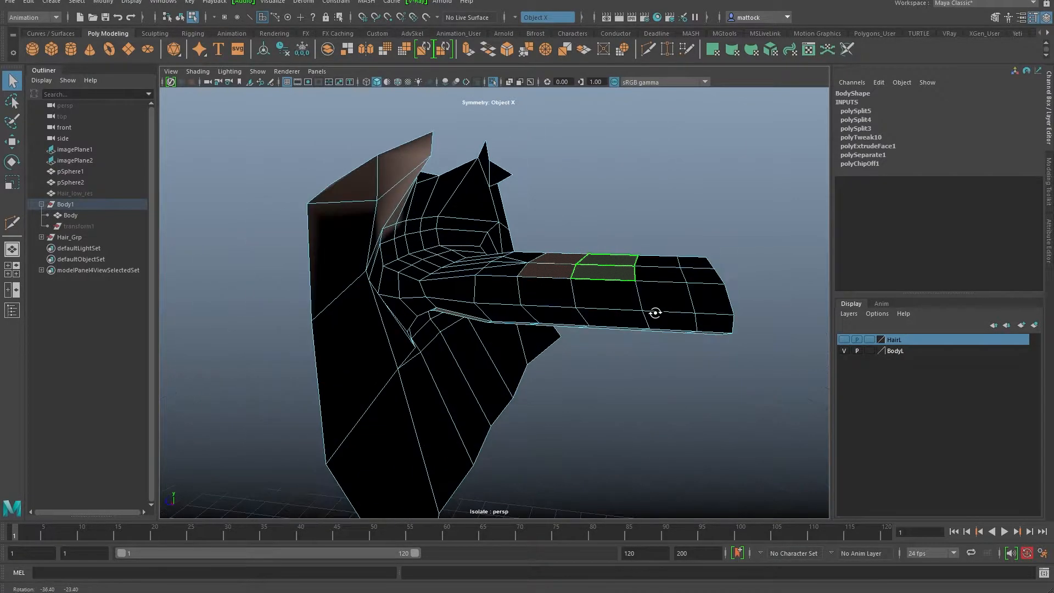
pyautogui.press('w')
pyautogui.moveTo(589, 204); pyautogui.dragTo(591, 183)
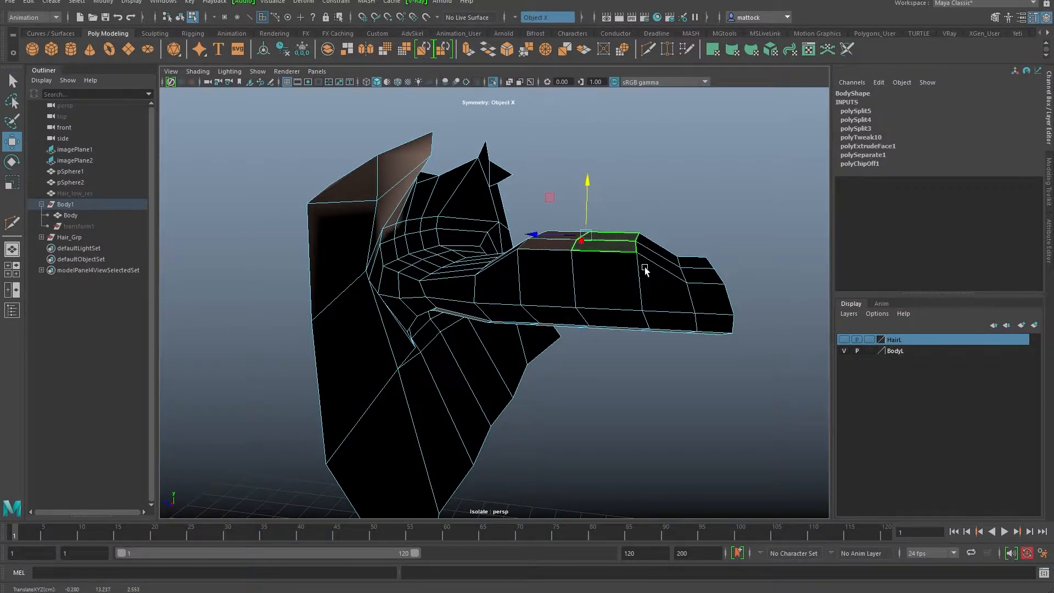
# Step: Lift the vertices at the tube's tip with soft-selection falloff
pyautogui.keyDown('alt'); pyautogui.moveTo(622, 296); pyautogui.dragTo(642, 314); pyautogui.keyUp('alt')
pyautogui.moveTo(660, 291); pyautogui.dragTo(614, 290, button='right')
pyautogui.moveTo(669, 269)
pyautogui.keyDown('alt'); pyautogui.mouseDown()
pyautogui.moveTo(635, 275)
pyautogui.moveTo(682, 271)
pyautogui.moveTo(674, 254)
pyautogui.mouseUp(); pyautogui.keyUp('alt')
pyautogui.moveTo(673, 252); pyautogui.dragTo(664, 275)
pyautogui.press('b')
pyautogui.moveTo(684, 216); pyautogui.dragTo(684, 206)
# Step: Pull the lower-edge corner vertices inward and select vertices along the lower edge
pyautogui.keyDown('alt'); pyautogui.moveTo(690, 321); pyautogui.dragTo(521, 333); pyautogui.keyUp('alt')
pyautogui.moveTo(381, 411); pyautogui.dragTo(485, 362)
pyautogui.moveTo(364, 346); pyautogui.dragTo(391, 346)
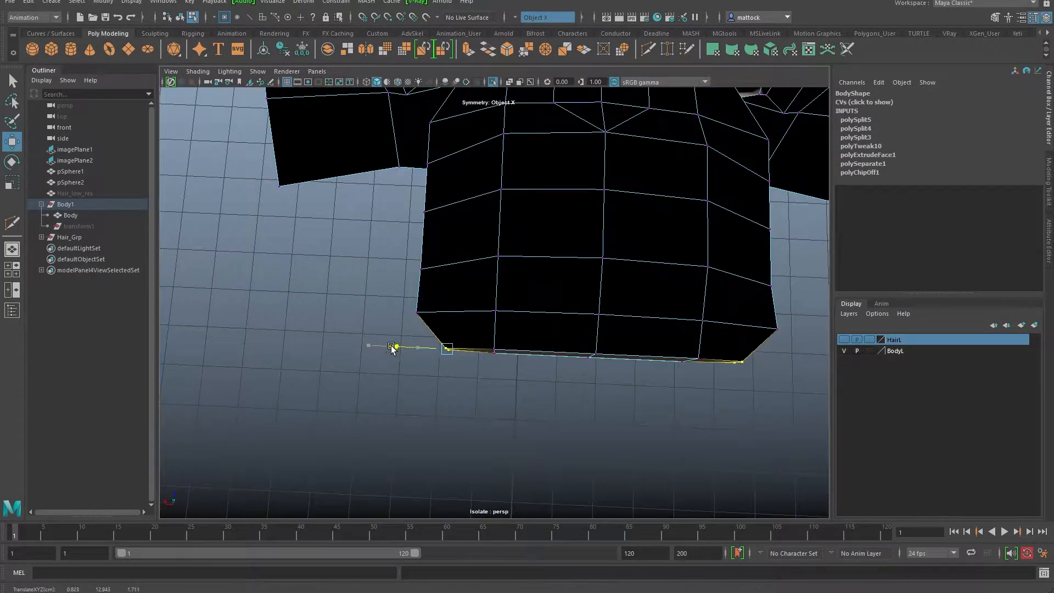
pyautogui.moveTo(363, 283); pyautogui.dragTo(398, 317)
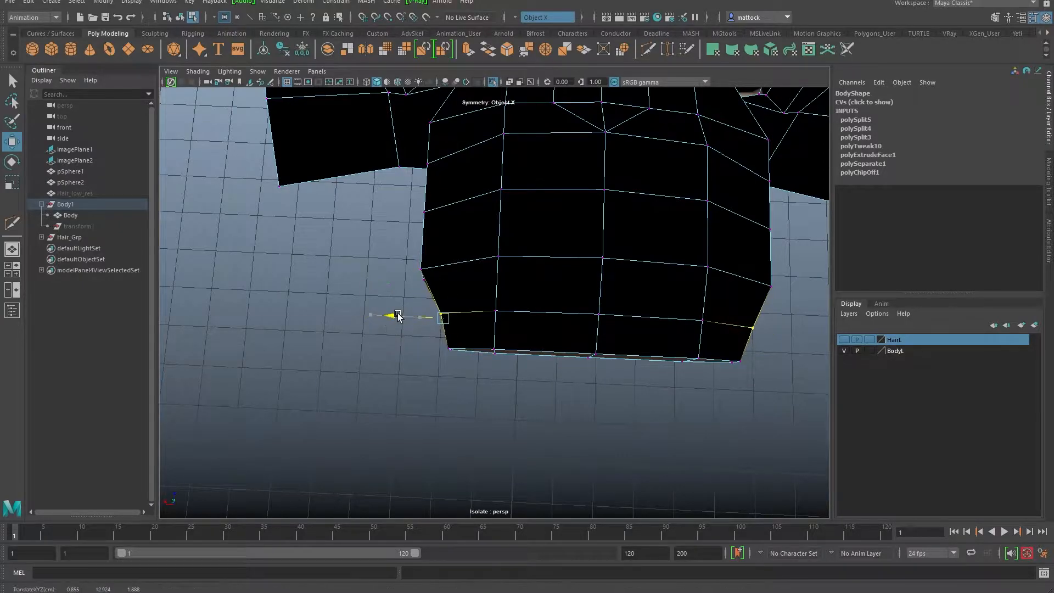
pyautogui.keyDown('alt'); pyautogui.moveTo(456, 348); pyautogui.dragTo(510, 279); pyautogui.keyUp('alt')
pyautogui.scroll(4, 538, 269)
pyautogui.moveTo(456, 309); pyautogui.dragTo(547, 298)
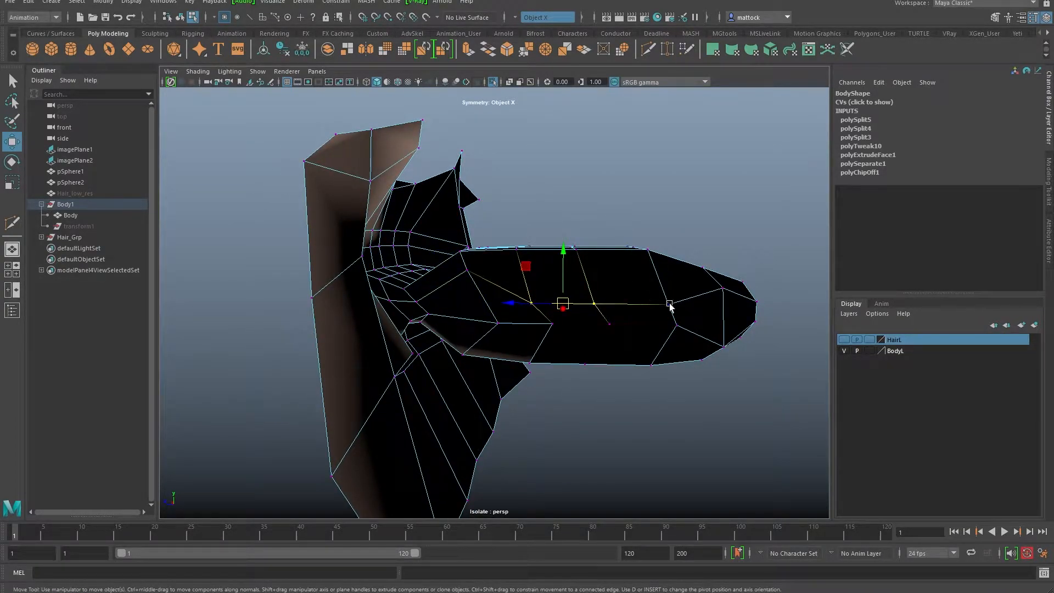
# Step: Lower the edge loop inside the mouth to recess the opening
pyautogui.keyDown('alt'); pyautogui.moveTo(588, 259); pyautogui.dragTo(695, 290); pyautogui.keyUp('alt')
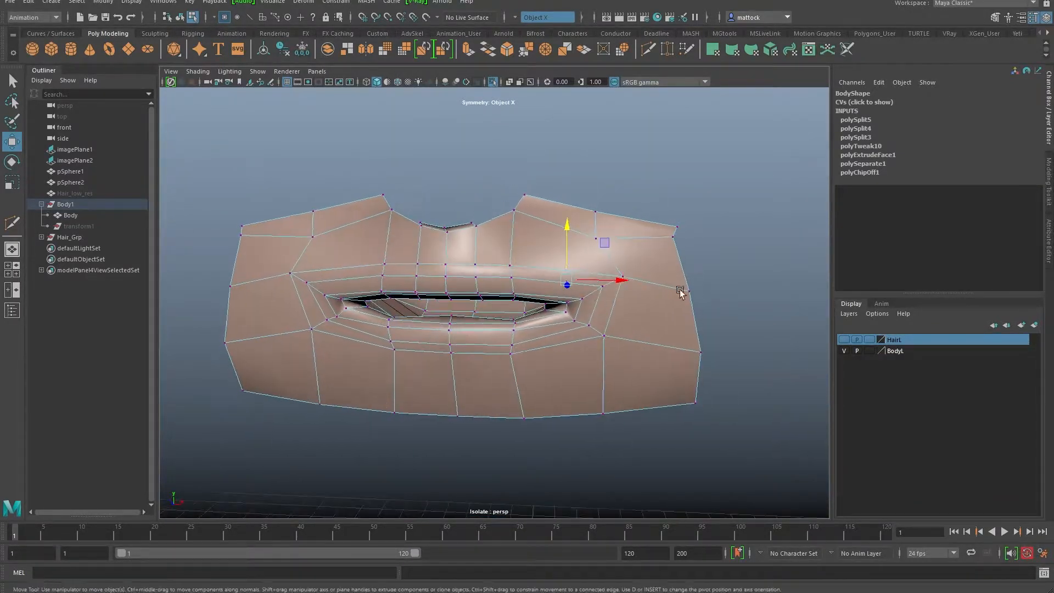
pyautogui.keyDown('alt'); pyautogui.moveTo(548, 299); pyautogui.dragTo(597, 300, button='right'); pyautogui.keyUp('alt')
pyautogui.keyDown('alt'); pyautogui.moveTo(597, 300); pyautogui.dragTo(416, 304); pyautogui.keyUp('alt')
pyautogui.keyDown('alt'); pyautogui.moveTo(416, 304); pyautogui.dragTo(585, 296, button='right'); pyautogui.keyUp('alt')
pyautogui.keyDown('alt'); pyautogui.moveTo(586, 296); pyautogui.dragTo(504, 302); pyautogui.keyUp('alt')
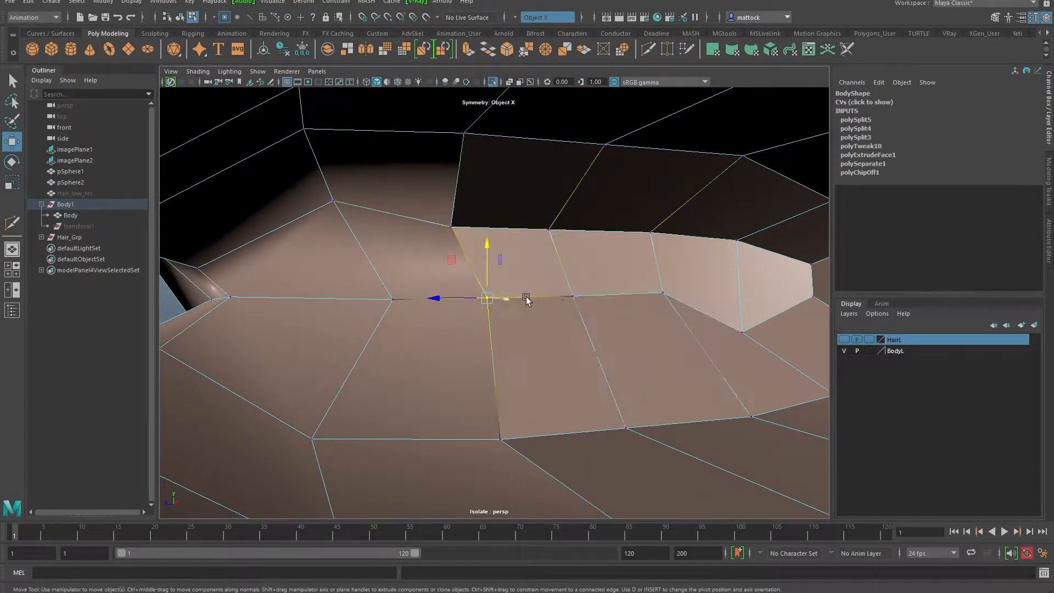
pyautogui.moveTo(522, 265); pyautogui.dragTo(525, 274, button='middle')
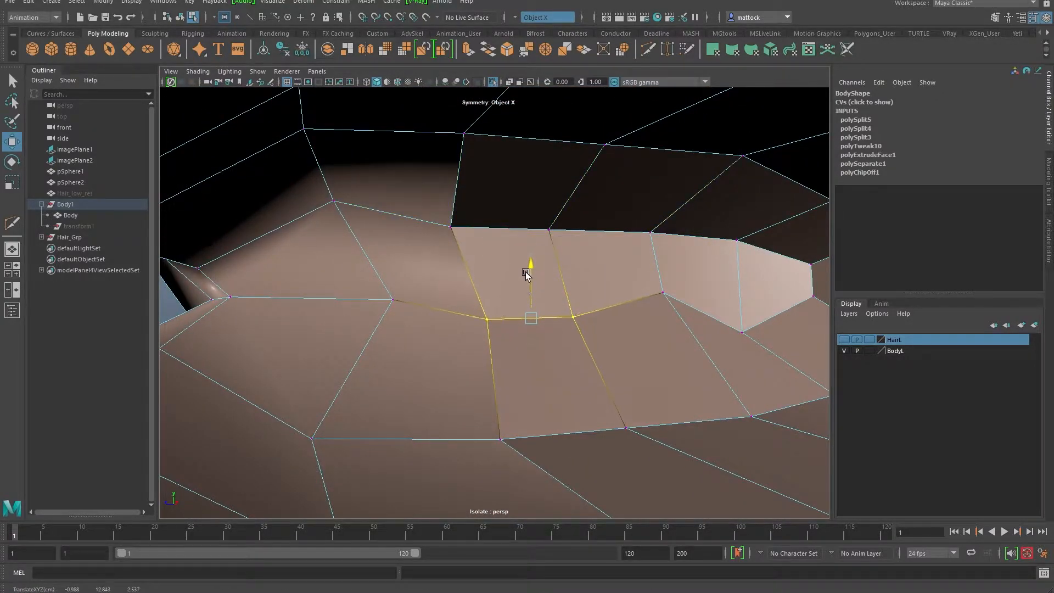
pyautogui.click(663, 291)
# Step: Select the two centre-line vertices at the back of the mouth mesh
pyautogui.keyDown('alt'); pyautogui.moveTo(690, 292); pyautogui.dragTo(440, 231); pyautogui.keyUp('alt')
pyautogui.keyDown('alt'); pyautogui.moveTo(440, 229); pyautogui.dragTo(557, 230, button='right'); pyautogui.keyUp('alt')
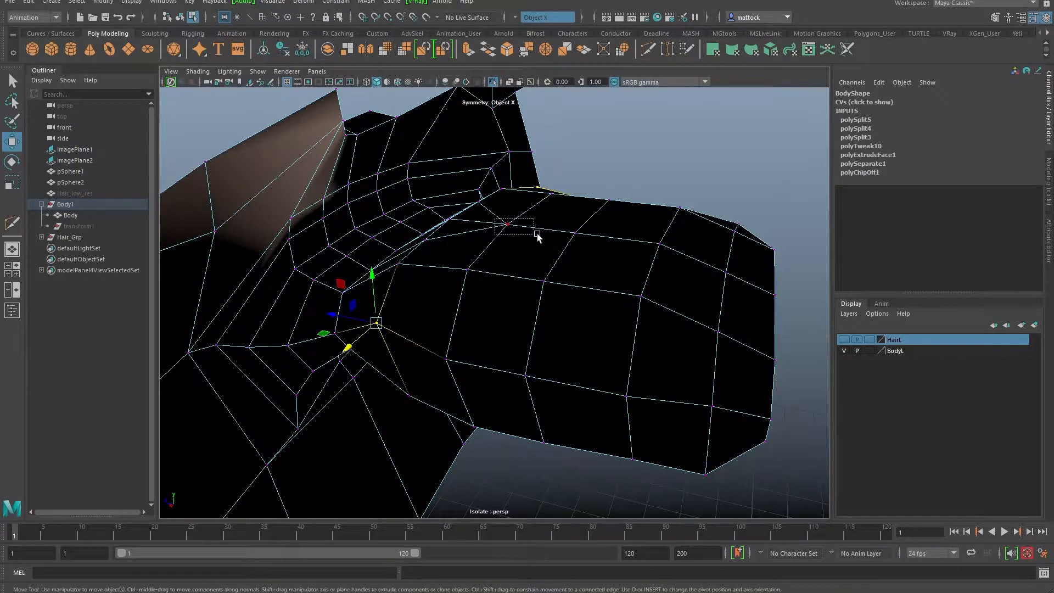
pyautogui.moveTo(579, 241); pyautogui.dragTo(581, 244)
pyautogui.keyDown('alt'); pyautogui.moveTo(571, 253); pyautogui.dragTo(385, 261); pyautogui.keyUp('alt')
pyautogui.keyDown('ctrl'); pyautogui.moveTo(669, 176); pyautogui.dragTo(830, 487); pyautogui.keyUp('ctrl')
pyautogui.keyDown('alt'); pyautogui.moveTo(818, 406); pyautogui.dragTo(549, 236); pyautogui.keyUp('alt')
# Step: Raise the top-edge vertices to shape the upper lip
pyautogui.click(405, 200)
pyautogui.click(632, 191)
pyautogui.keyDown('alt'); pyautogui.moveTo(631, 214); pyautogui.dragTo(674, 199); pyautogui.keyUp('alt')
pyautogui.click(672, 196)
pyautogui.click(638, 216)
pyautogui.keyDown('alt'); pyautogui.moveTo(618, 229); pyautogui.dragTo(534, 430); pyautogui.keyUp('alt')
# Step: Shape the lower lip by moving bottom-rim vertices up and forward with soft selection
pyautogui.moveTo(631, 416); pyautogui.dragTo(613, 455)
pyautogui.press('b')
pyautogui.moveTo(556, 476); pyautogui.dragTo(562, 464)
pyautogui.moveTo(532, 397); pyautogui.dragTo(522, 393)
pyautogui.keyDown('alt'); pyautogui.moveTo(625, 383); pyautogui.dragTo(546, 404); pyautogui.keyUp('alt')
pyautogui.moveTo(584, 439); pyautogui.dragTo(550, 434)
pyautogui.moveTo(503, 398); pyautogui.dragTo(561, 310)
pyautogui.press('b')
# Step: Return to Object Mode and inspect the reshaped mouth from several angles
pyautogui.scroll(5, 561, 310)
pyautogui.scroll(-5, 463, 315)
pyautogui.keyDown('alt'); pyautogui.moveTo(463, 315); pyautogui.dragTo(530, 296); pyautogui.keyUp('alt')
pyautogui.rightClick(642, 243)
pyautogui.moveTo(642, 243); pyautogui.dragTo(695, 226, button='right')
pyautogui.click(675, 159)
pyautogui.scroll(-5, 516, 280)
pyautogui.keyDown('alt'); pyautogui.moveTo(515, 280); pyautogui.dragTo(360, 300); pyautogui.keyUp('alt')
pyautogui.scroll(5, 501, 341)
pyautogui.scroll(-4, 406, 290)
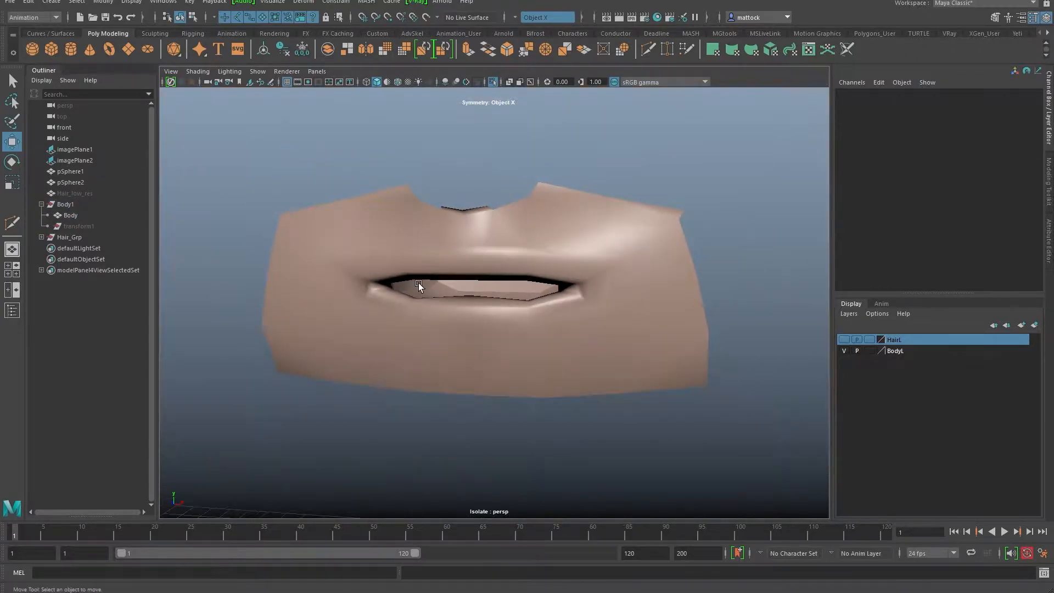
pyautogui.moveTo(494, 236)
pyautogui.keyDown('alt'); pyautogui.mouseDown()
pyautogui.moveTo(318, 278)
pyautogui.moveTo(512, 265)
pyautogui.moveTo(348, 266)
pyautogui.moveTo(298, 299)
pyautogui.moveTo(485, 266)
pyautogui.moveTo(440, 214)
pyautogui.moveTo(477, 259)
pyautogui.moveTo(489, 228)
pyautogui.mouseUp(); pyautogui.keyUp('alt')
# Step: Turn off Isolate Select > View Selected to show the whole character, and save
pyautogui.click(287, 72)
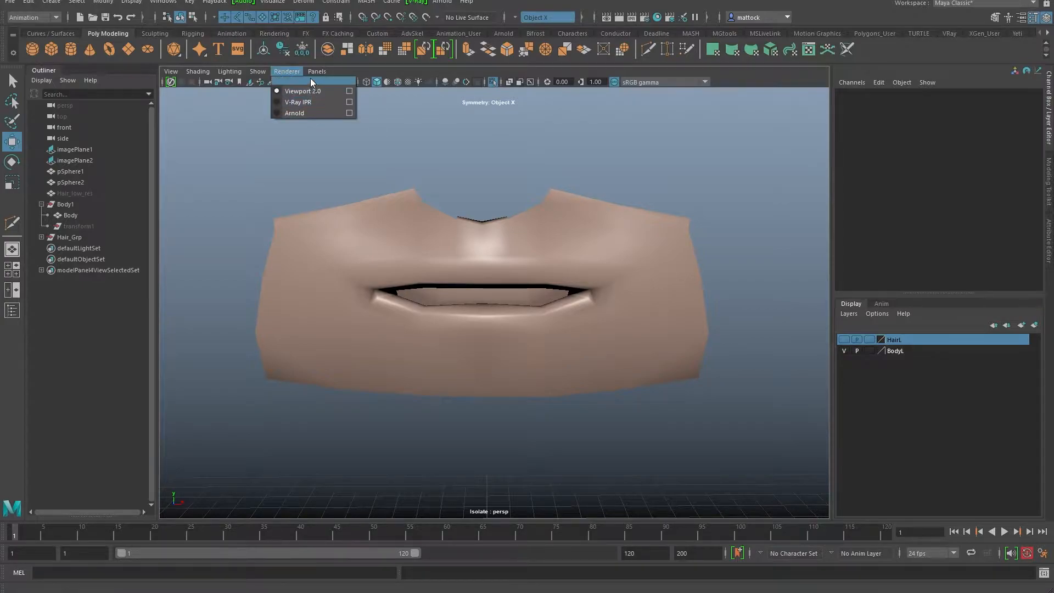
pyautogui.moveTo(266, 71)
pyautogui.moveTo(282, 92)
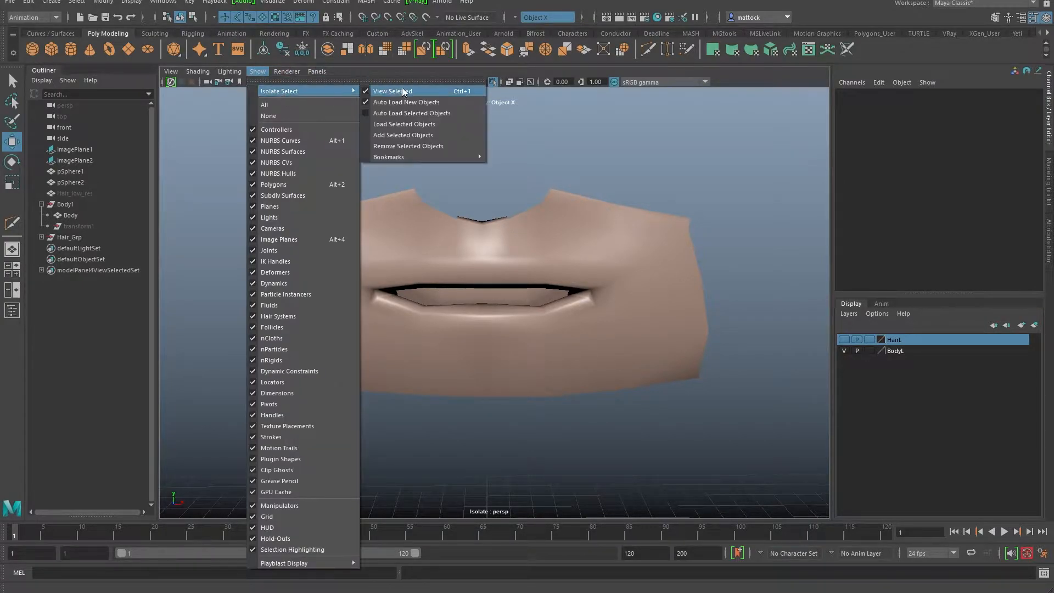
pyautogui.click(399, 91)
pyautogui.hotkey('ctrl', 's')
# Step: Give the Body mesh smooth preview (3) and re-save CartoonBoy_v05.ma
pyautogui.keyDown('alt'); pyautogui.moveTo(679, 273); pyautogui.dragTo(458, 274, button='right'); pyautogui.keyUp('alt')
pyautogui.moveTo(458, 273)
pyautogui.keyDown('alt'); pyautogui.mouseDown()
pyautogui.moveTo(409, 263)
pyautogui.moveTo(473, 258)
pyautogui.moveTo(490, 271)
pyautogui.moveTo(458, 272)
pyautogui.mouseUp(); pyautogui.keyUp('alt')
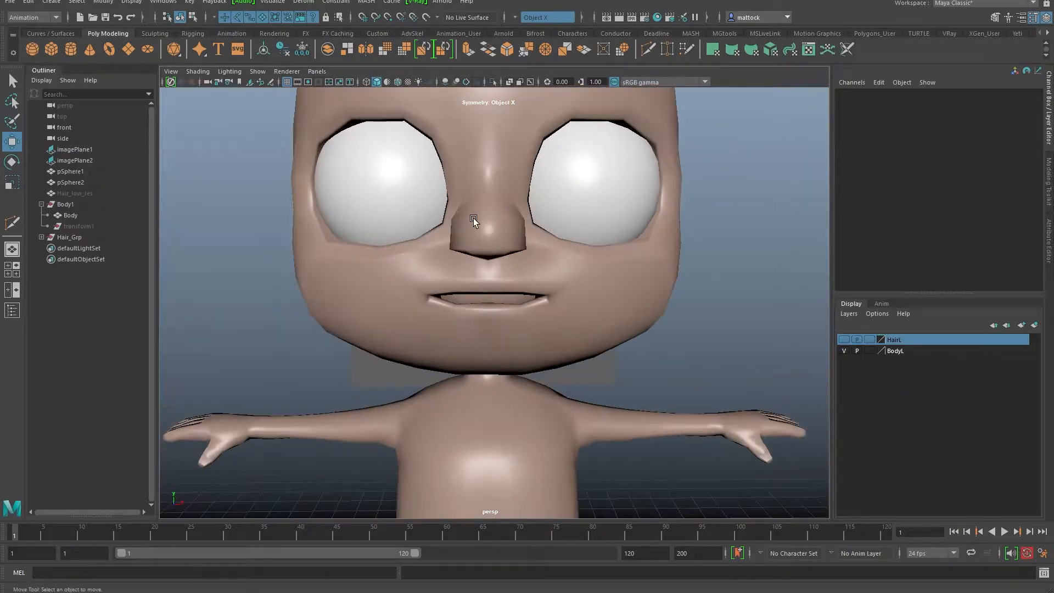
pyautogui.keyDown('alt'); pyautogui.moveTo(376, 265); pyautogui.dragTo(448, 279, button='right'); pyautogui.keyUp('alt')
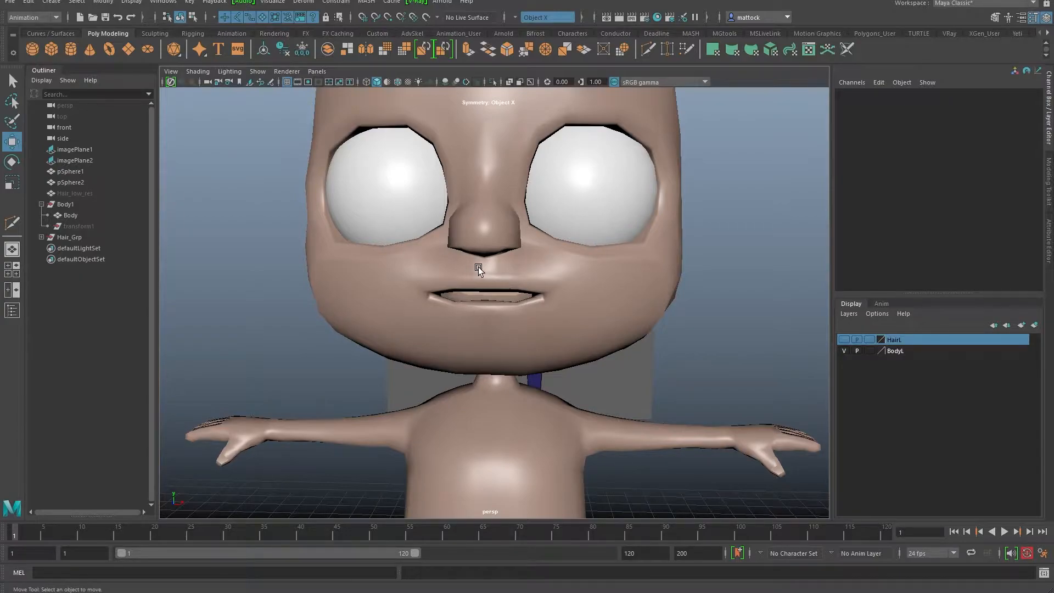
pyautogui.keyDown('alt'); pyautogui.moveTo(462, 266); pyautogui.dragTo(489, 256); pyautogui.keyUp('alt')
pyautogui.click(531, 316)
pyautogui.press('3')
pyautogui.click(767, 324)
pyautogui.scroll(-3, 542, 321)
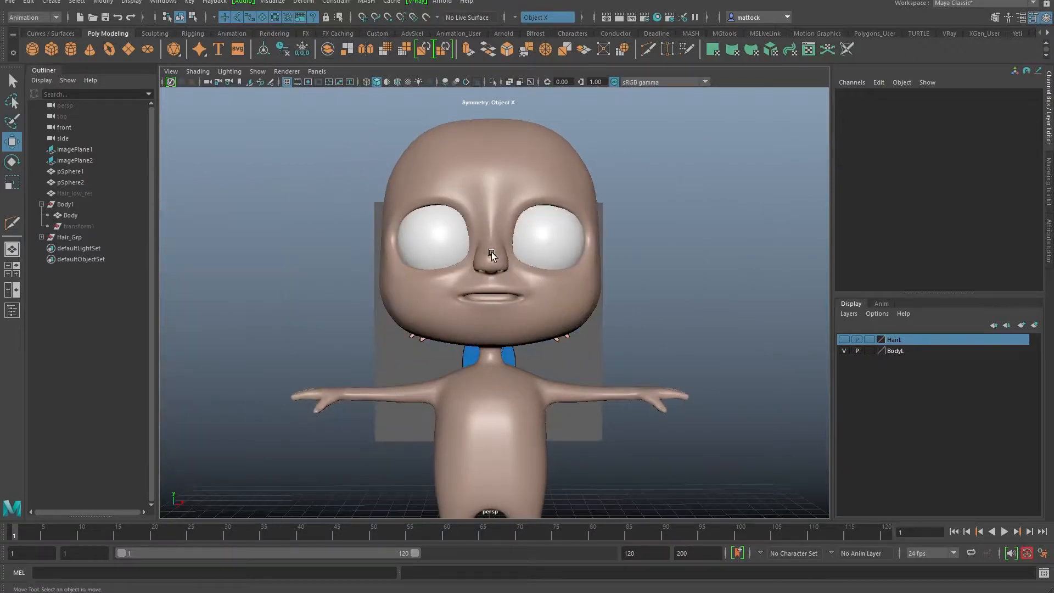
pyautogui.hotkey('ctrl', 's')
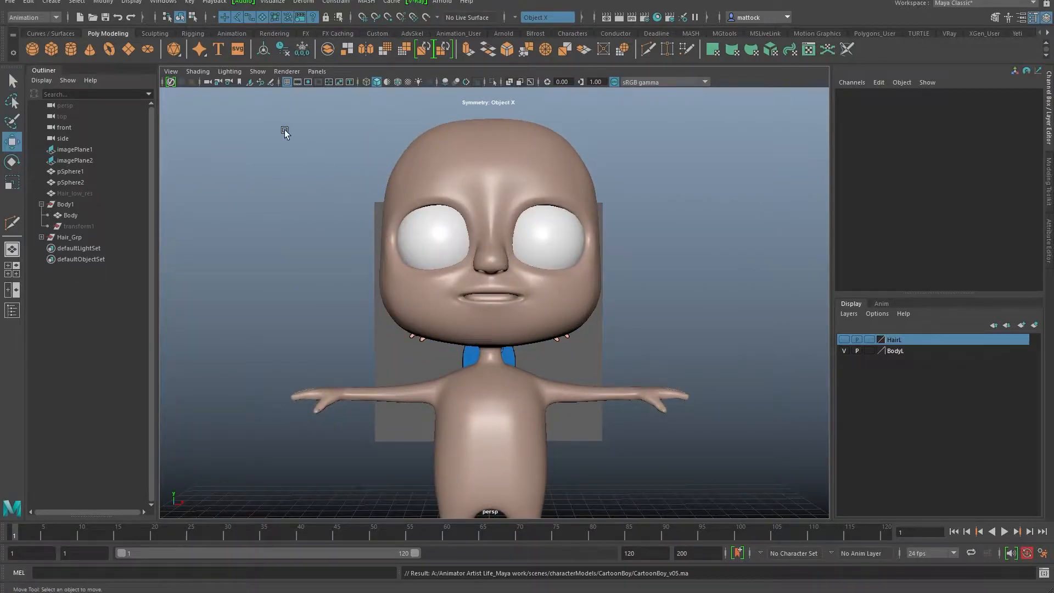
# Step: Create a polygon cube and move it up to the character's mouth
pyautogui.click(51, 49)
pyautogui.scroll(-5, 527, 329)
pyautogui.moveTo(505, 439); pyautogui.dragTo(503, 201)
pyautogui.keyDown('alt'); pyautogui.moveTo(499, 291); pyautogui.dragTo(446, 298); pyautogui.keyUp('alt')
pyautogui.scroll(5, 491, 333)
pyautogui.keyDown('alt'); pyautogui.moveTo(358, 314); pyautogui.dragTo(496, 337); pyautogui.keyUp('alt')
pyautogui.scroll(3, 536, 340)
pyautogui.keyDown('alt'); pyautogui.moveTo(607, 277); pyautogui.dragTo(505, 314); pyautogui.keyUp('alt')
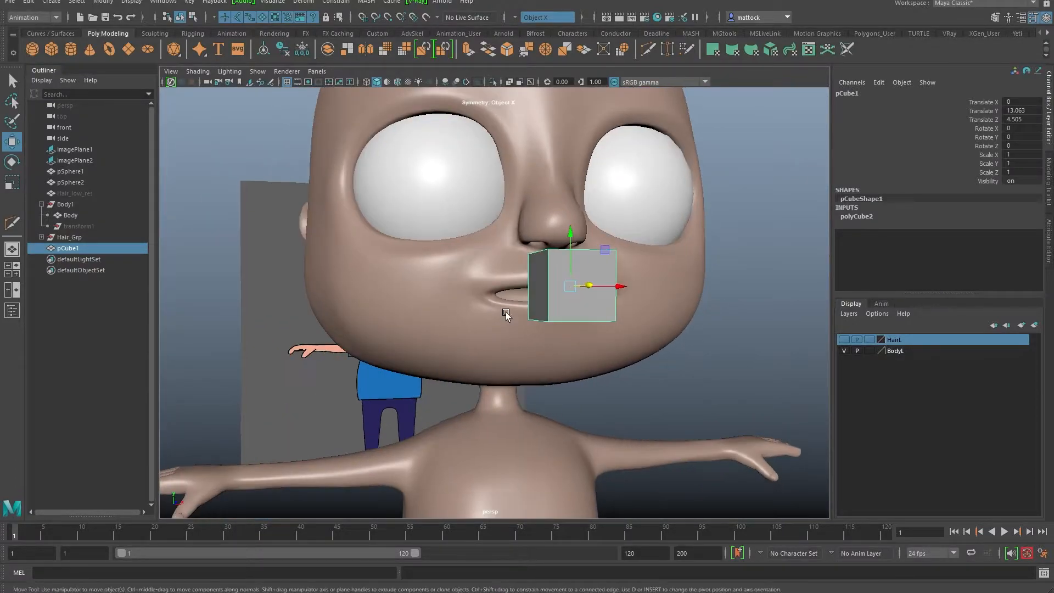
# Step: In polyCube2, set Width 2.5 and Height 0.3
pyautogui.click(861, 214)
pyautogui.click(988, 226)
pyautogui.keyDown('alt'); pyautogui.moveTo(718, 286); pyautogui.dragTo(703, 293); pyautogui.keyUp('alt')
pyautogui.moveTo(703, 293); pyautogui.dragTo(725, 293, button='middle')
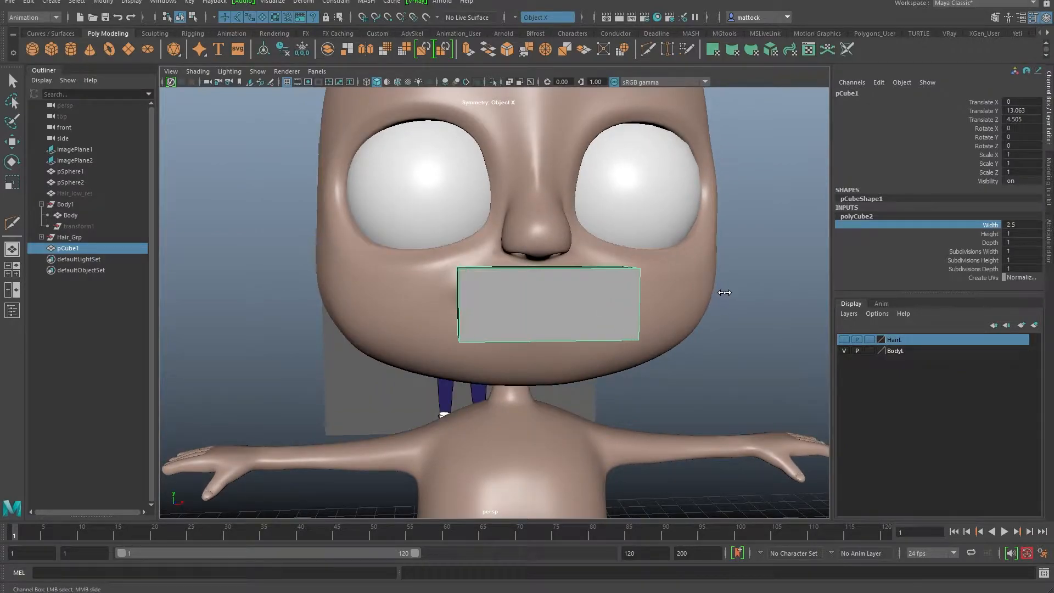
pyautogui.click(987, 234)
pyautogui.moveTo(787, 283); pyautogui.dragTo(782, 276, button='middle')
pyautogui.keyDown('alt'); pyautogui.moveTo(734, 283); pyautogui.dragTo(510, 341); pyautogui.keyUp('alt')
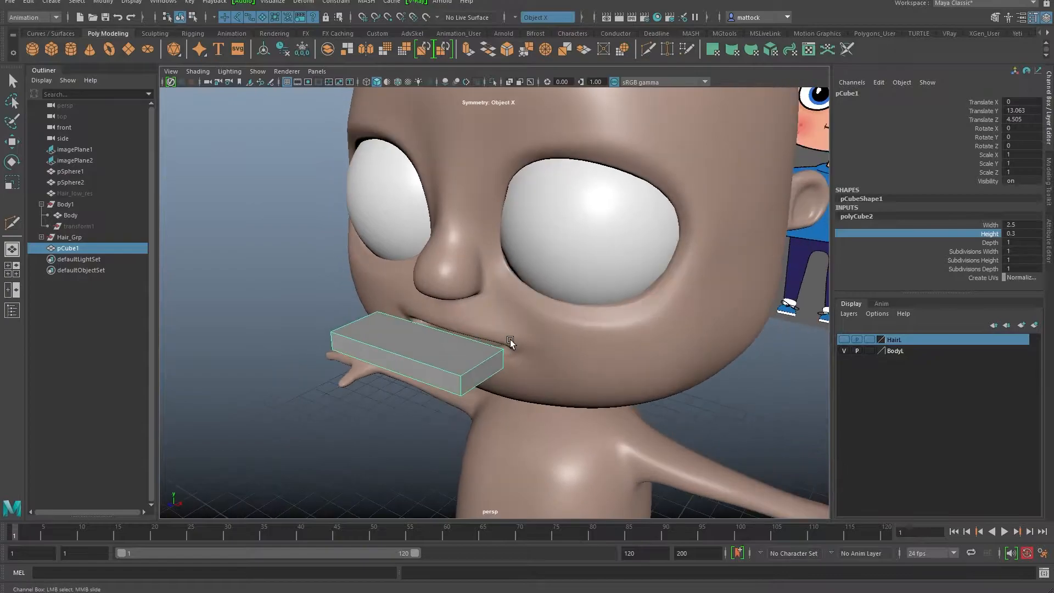
# Step: Set the cube's Depth to 0.4 and Subdivisions Width to 10
pyautogui.press('r')
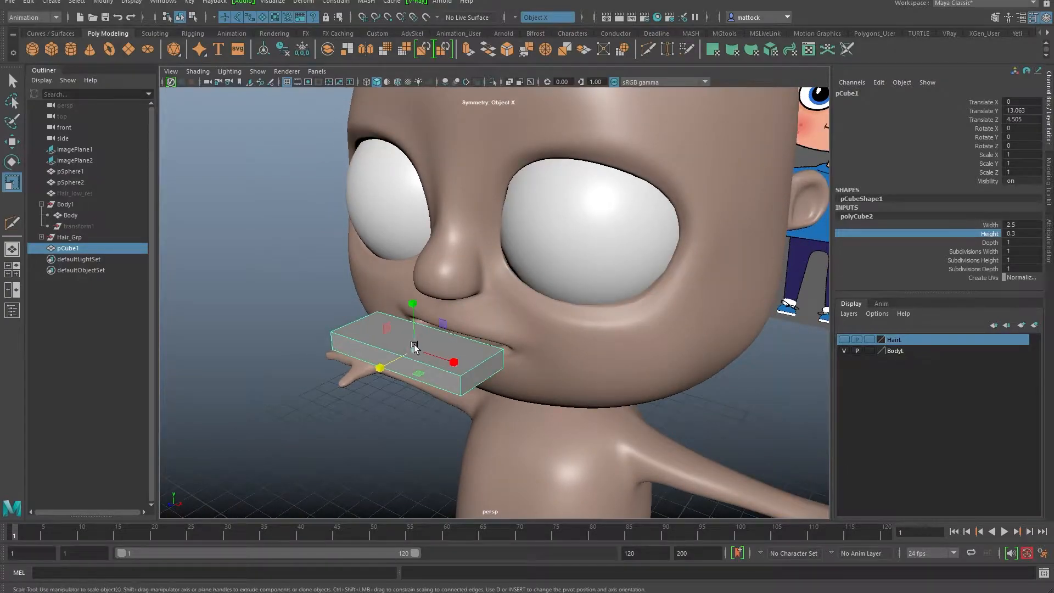
pyautogui.click(990, 242)
pyautogui.moveTo(689, 334); pyautogui.dragTo(668, 338, button='middle')
pyautogui.keyDown('alt'); pyautogui.moveTo(698, 302); pyautogui.dragTo(759, 310); pyautogui.keyUp('alt')
pyautogui.click(977, 251)
pyautogui.moveTo(669, 315); pyautogui.dragTo(714, 311, button='middle')
# Step: Check the flat cube across the mouth from below and front, then reselect it
pyautogui.keyDown('alt'); pyautogui.moveTo(644, 341); pyautogui.dragTo(592, 308); pyautogui.keyUp('alt')
pyautogui.keyDown('alt'); pyautogui.moveTo(616, 220); pyautogui.dragTo(521, 155); pyautogui.keyUp('alt')
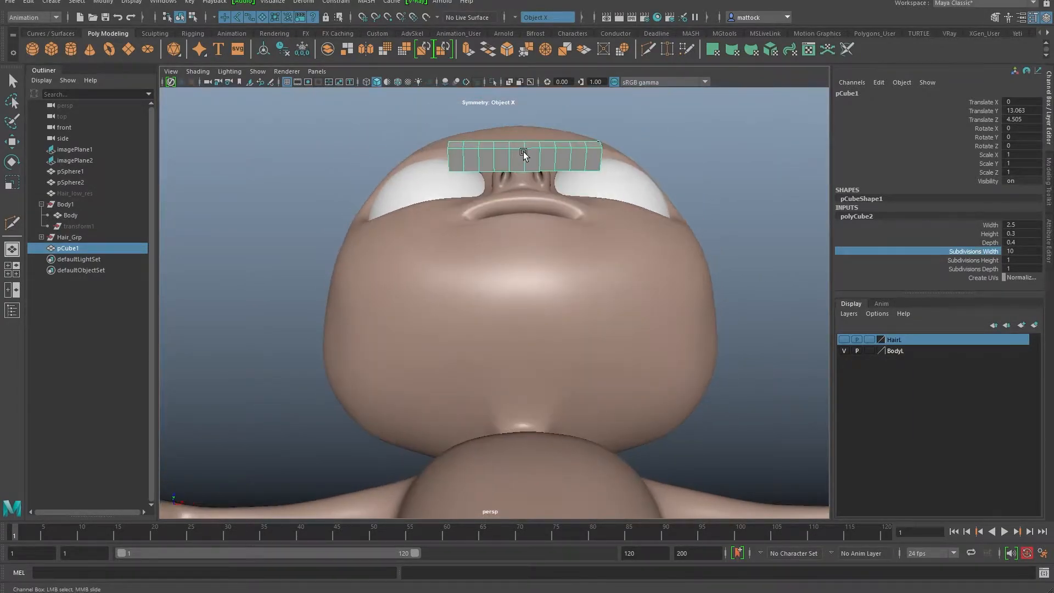
pyautogui.keyDown('alt'); pyautogui.moveTo(549, 194); pyautogui.dragTo(449, 302); pyautogui.keyUp('alt')
pyautogui.scroll(3, 410, 305)
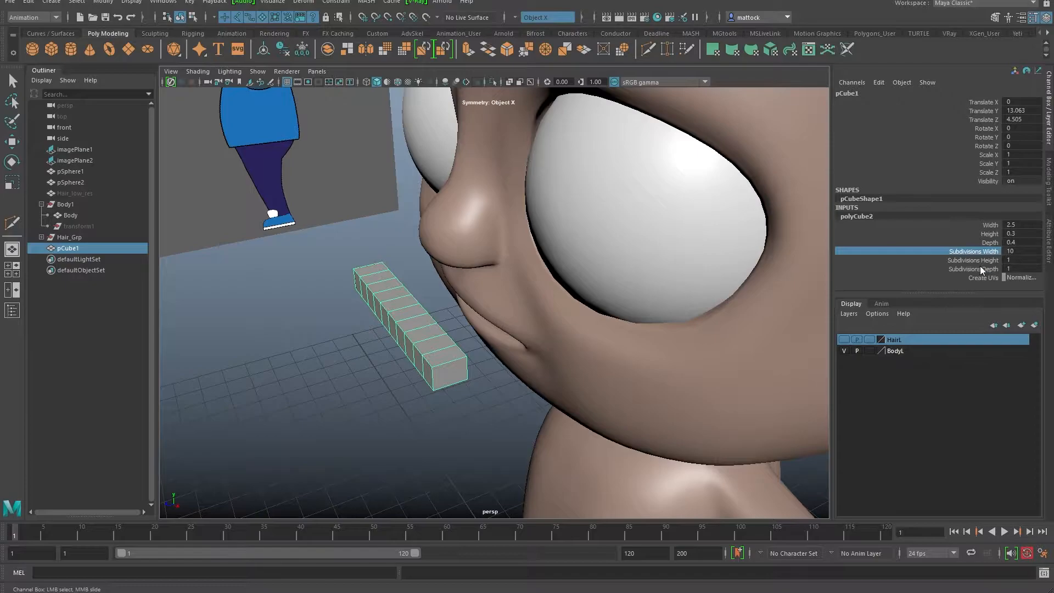
pyautogui.keyDown('alt'); pyautogui.moveTo(819, 280); pyautogui.dragTo(544, 277); pyautogui.keyUp('alt')
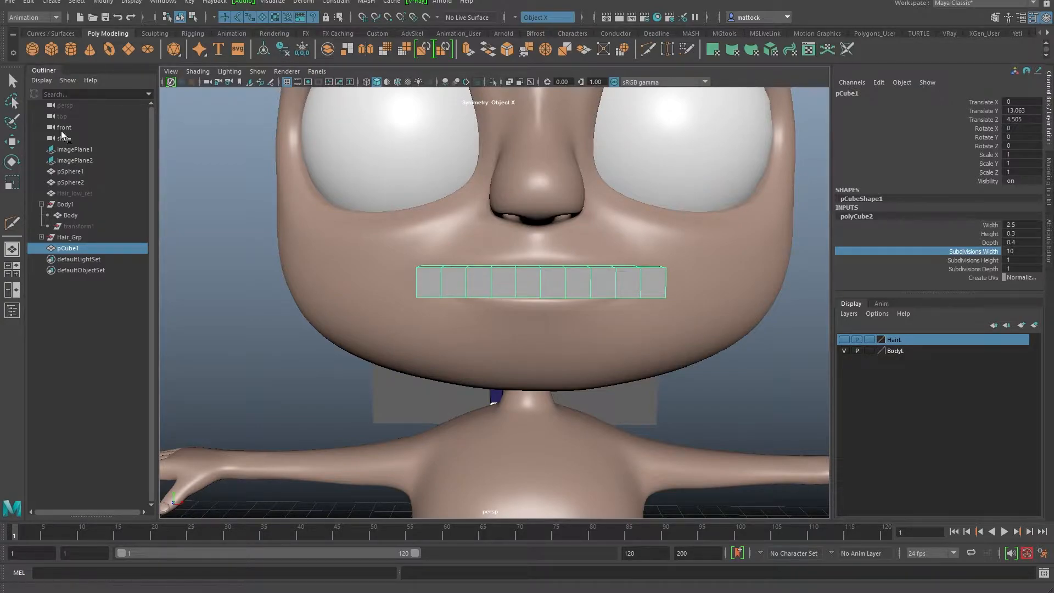
pyautogui.moveTo(552, 272); pyautogui.dragTo(601, 260, button='right')
pyautogui.click(235, 308)
pyautogui.keyDown('alt'); pyautogui.moveTo(516, 274); pyautogui.dragTo(507, 303); pyautogui.keyUp('alt')
pyautogui.click(509, 307)
pyautogui.click(873, 94)
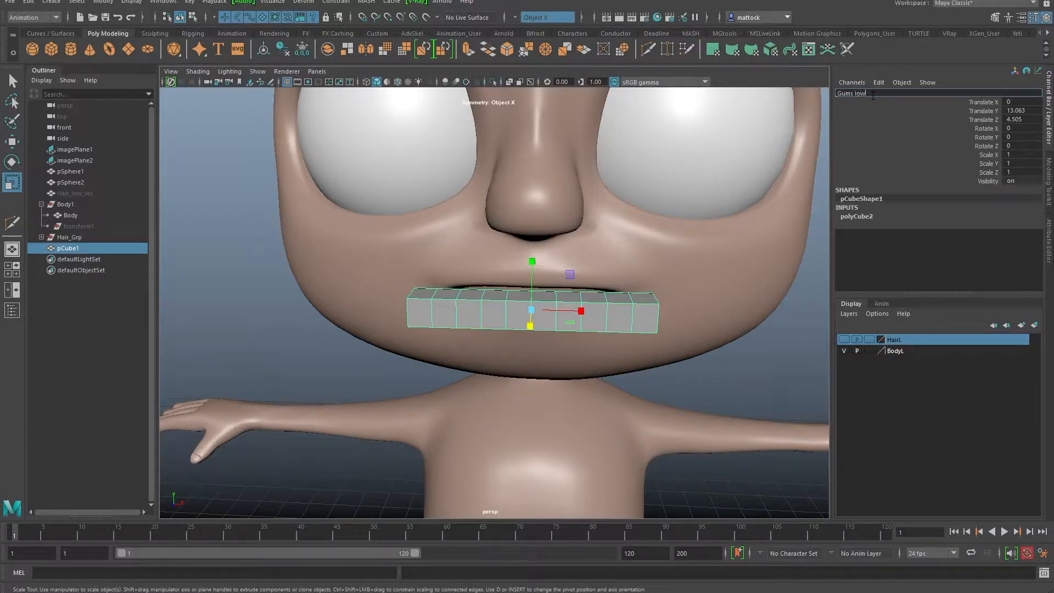
pyautogui.write('Gums_lower')
pyautogui.press('Return')
pyautogui.hotkey('ctrl', 's')
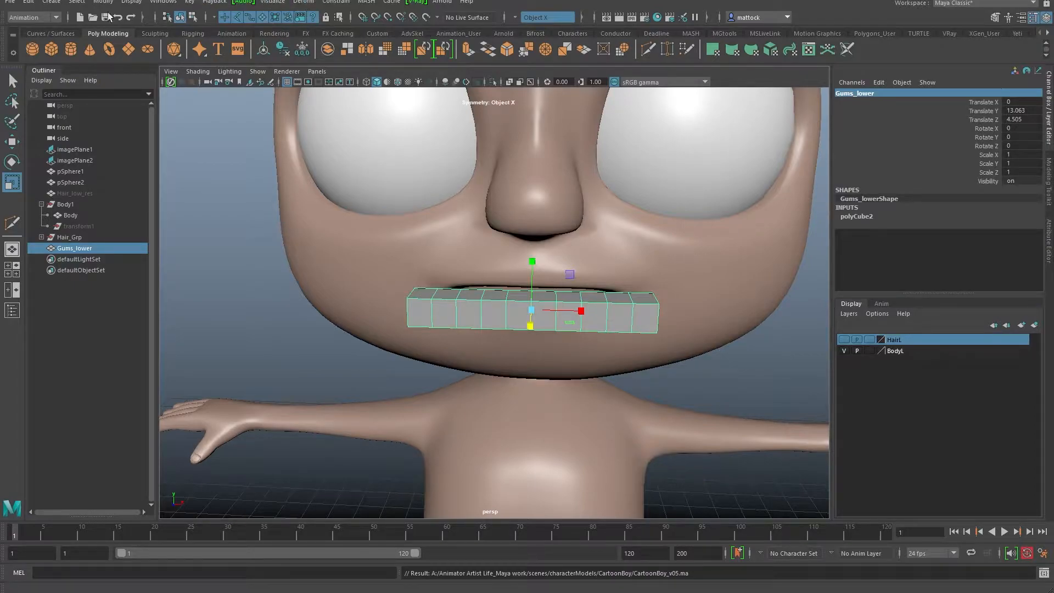
pyautogui.click(35, 18)
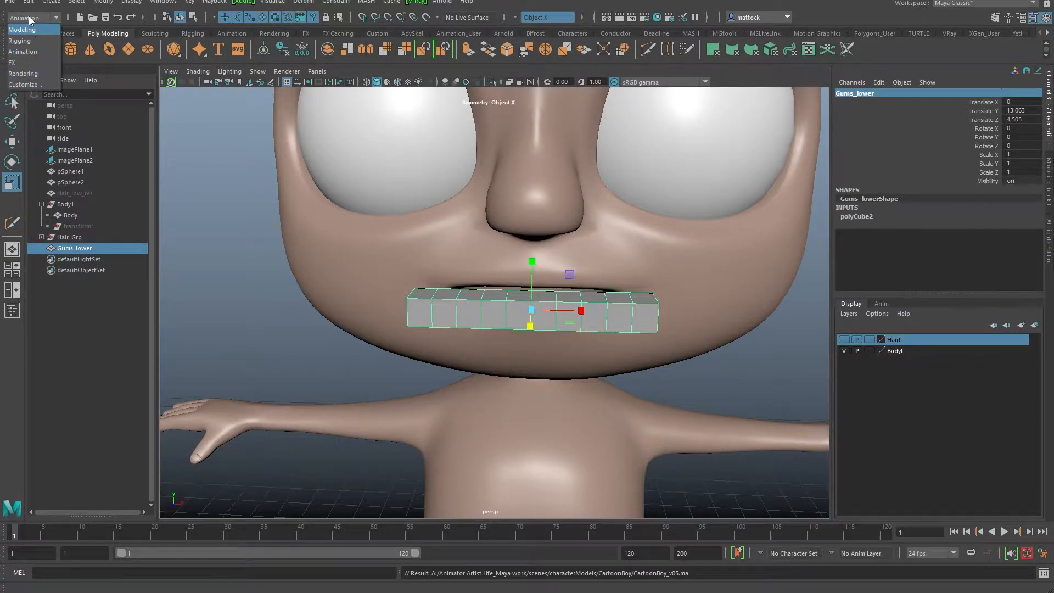
pyautogui.click(25, 30)
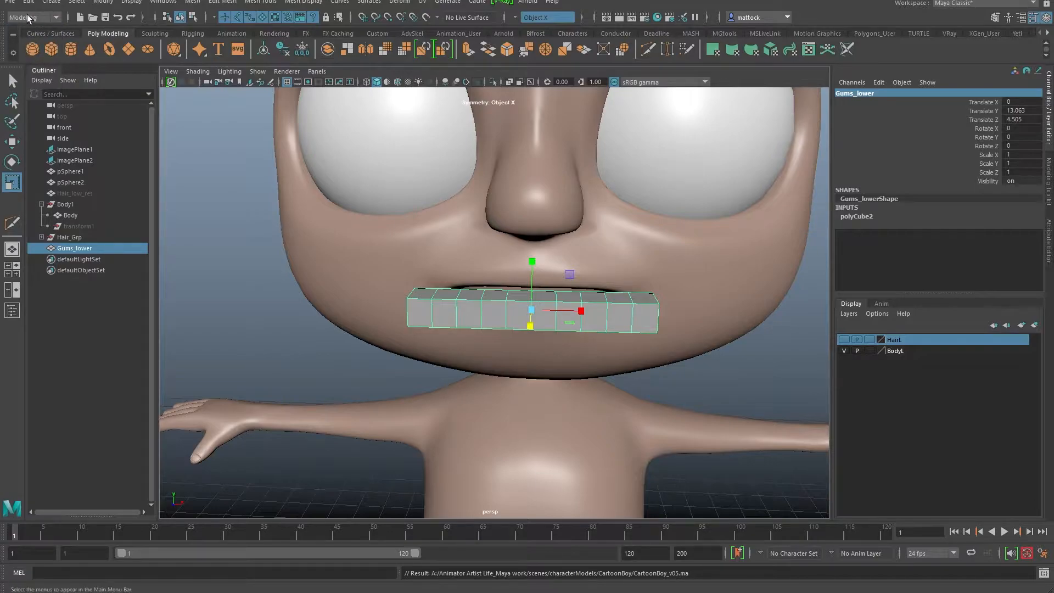
pyautogui.click(43, 17)
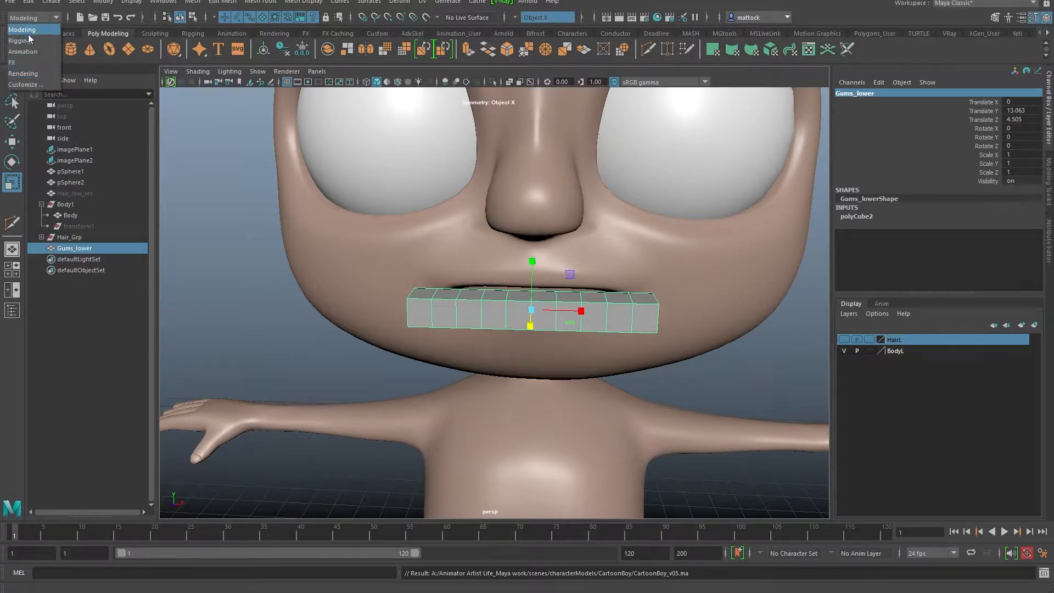
pyautogui.click(29, 52)
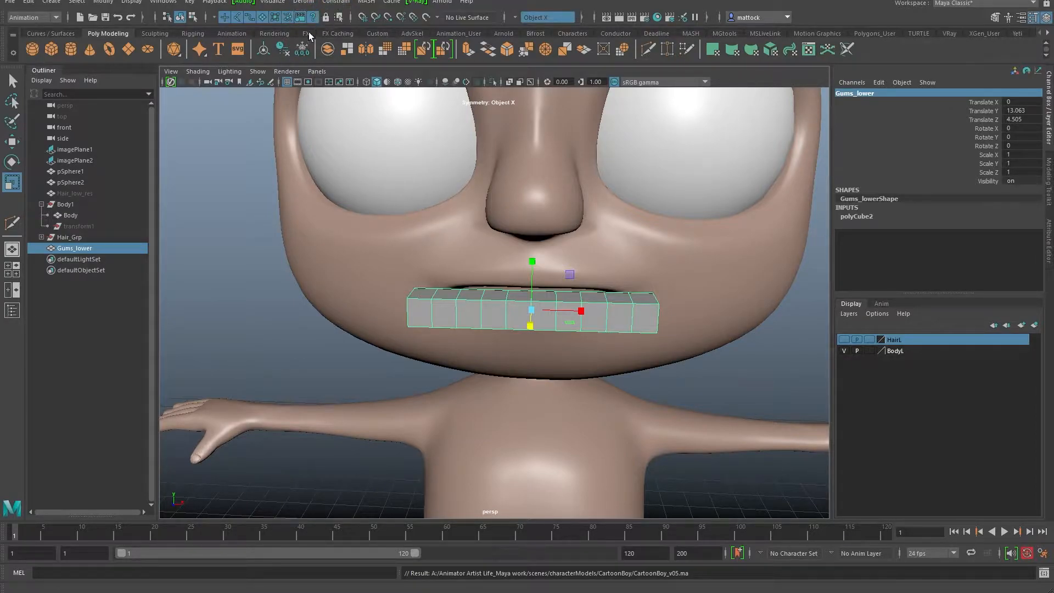
# Step: Add a Nonlinear Bend deformer (bend1Handle) to Gums_lower and view it from the front
pyautogui.click(303, 2)
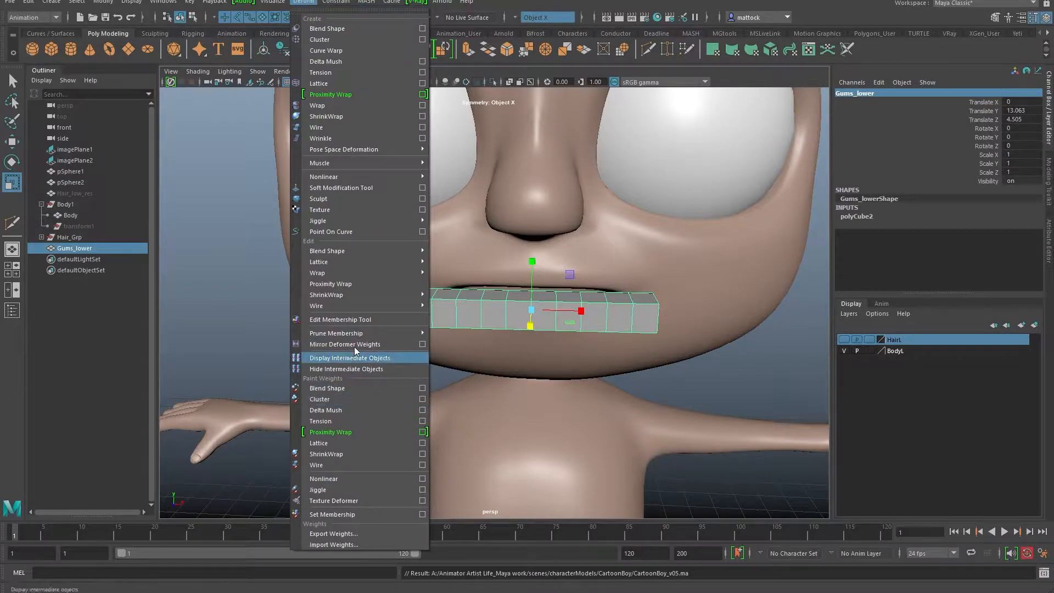
pyautogui.moveTo(347, 176)
pyautogui.click(449, 177)
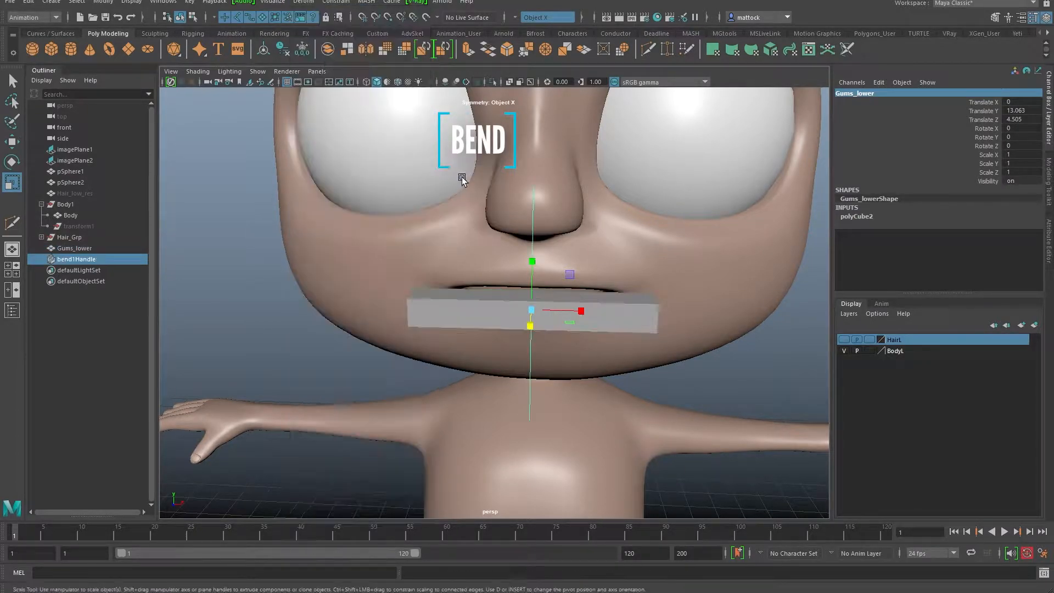
pyautogui.keyDown('alt'); pyautogui.moveTo(439, 275); pyautogui.dragTo(506, 216); pyautogui.keyUp('alt')
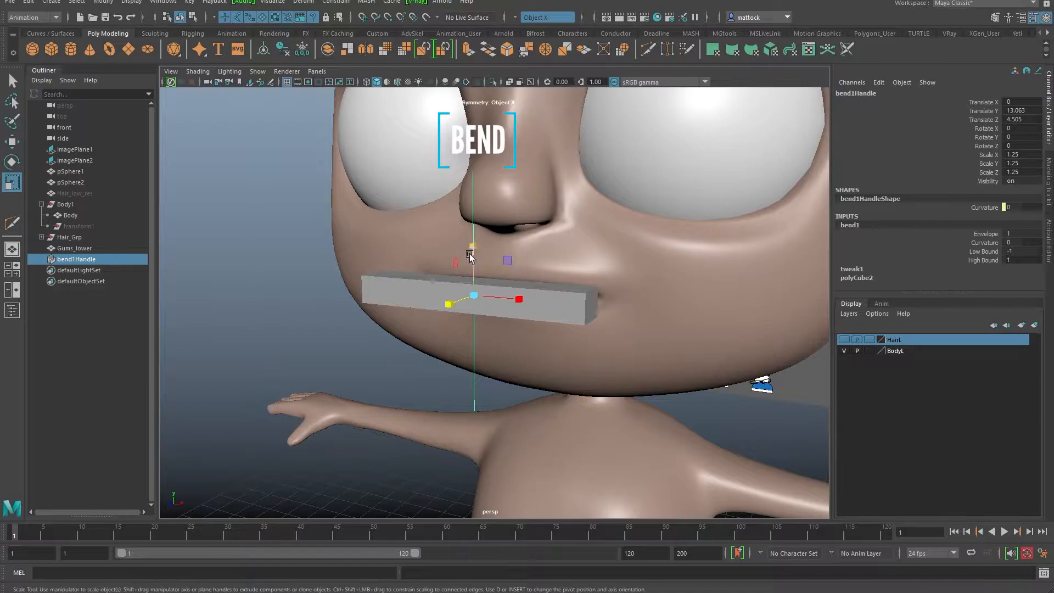
pyautogui.keyDown('alt'); pyautogui.moveTo(575, 233); pyautogui.dragTo(419, 125); pyautogui.keyUp('alt')
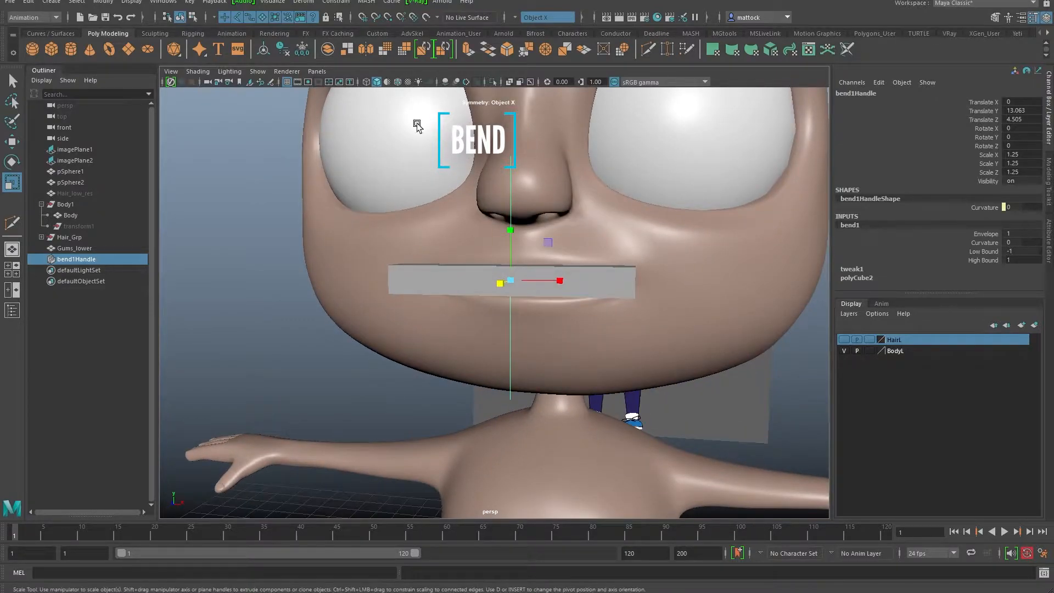
pyautogui.click(257, 72)
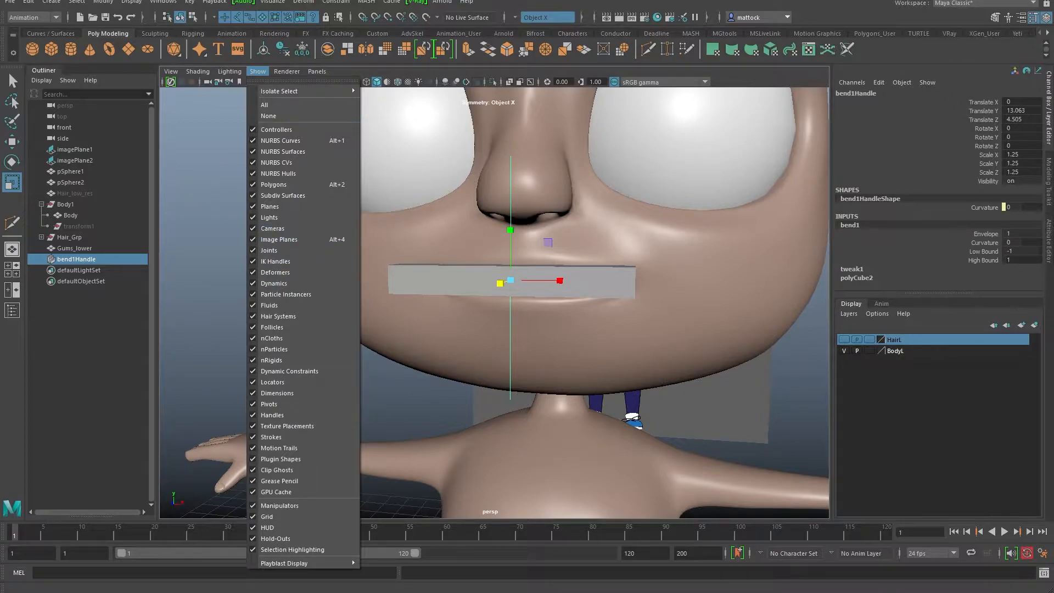
pyautogui.click(520, 193)
pyautogui.keyDown('alt'); pyautogui.moveTo(520, 192); pyautogui.dragTo(503, 190); pyautogui.keyUp('alt')
pyautogui.keyDown('alt'); pyautogui.moveTo(405, 267); pyautogui.dragTo(483, 237); pyautogui.keyUp('alt')
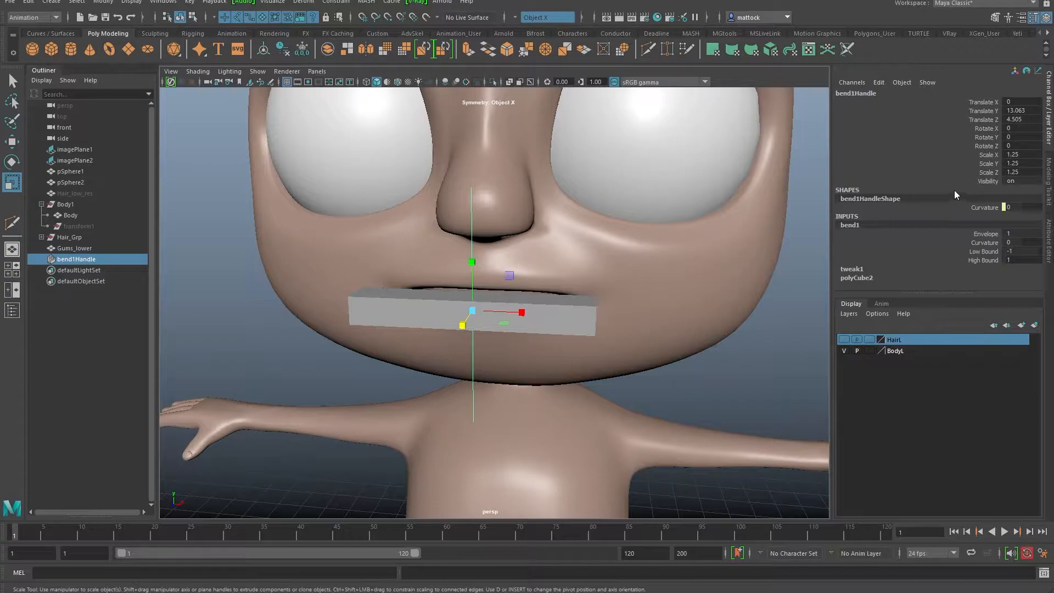
# Step: Test the bend by raising bend1 Curvature to 68.755
pyautogui.click(984, 242)
pyautogui.moveTo(675, 265); pyautogui.dragTo(732, 267, button='middle')
pyautogui.moveTo(632, 257); pyautogui.dragTo(686, 263, button='middle')
pyautogui.keyDown('alt'); pyautogui.moveTo(628, 304); pyautogui.dragTo(604, 240); pyautogui.keyUp('alt')
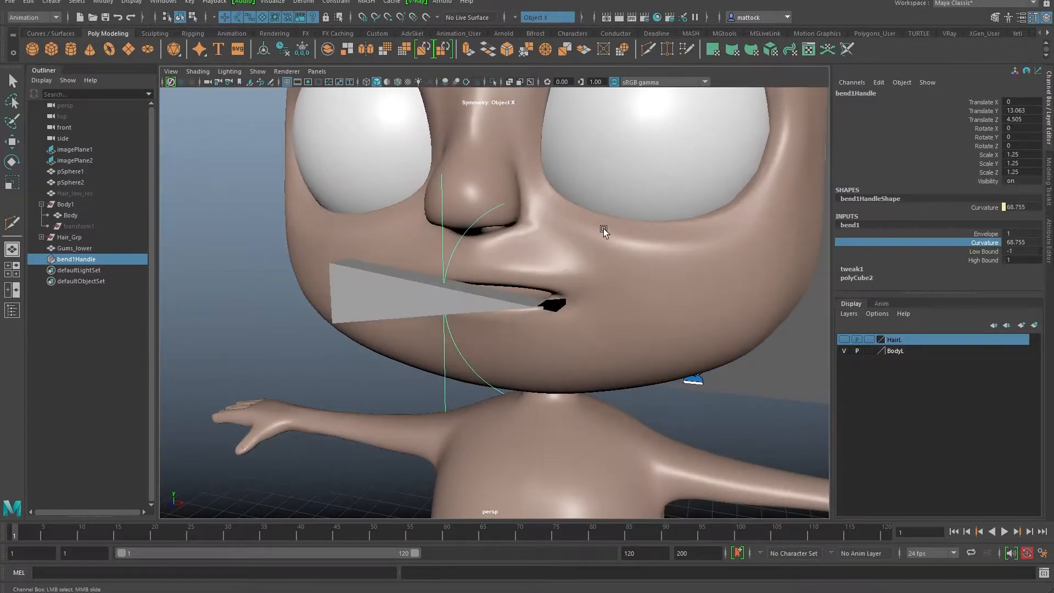
# Step: Rotate the bend handle 90° in Y and -90° in X
pyautogui.press('e')
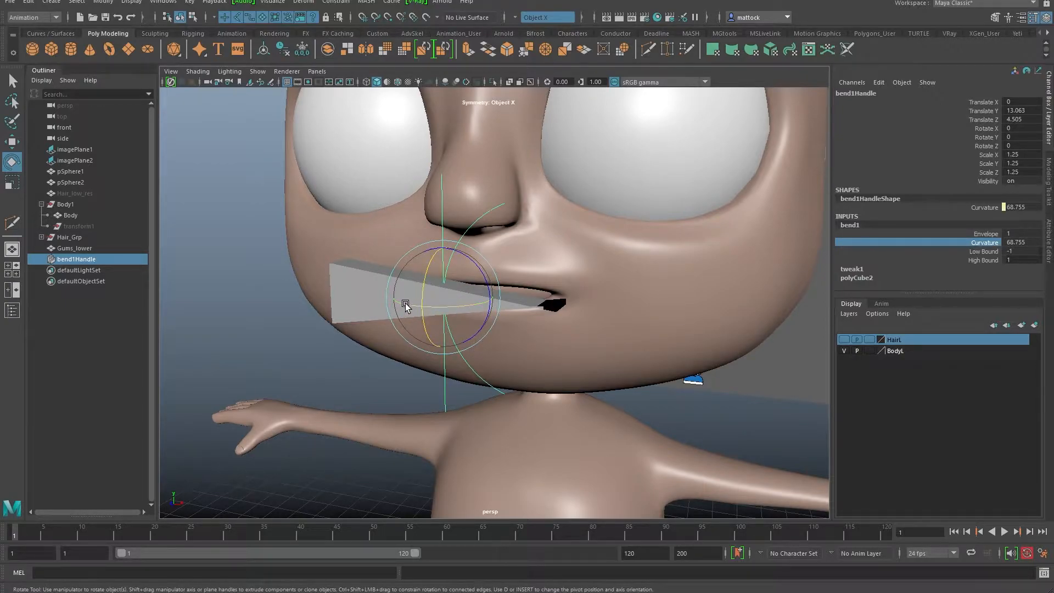
pyautogui.moveTo(406, 305); pyautogui.dragTo(492, 301)
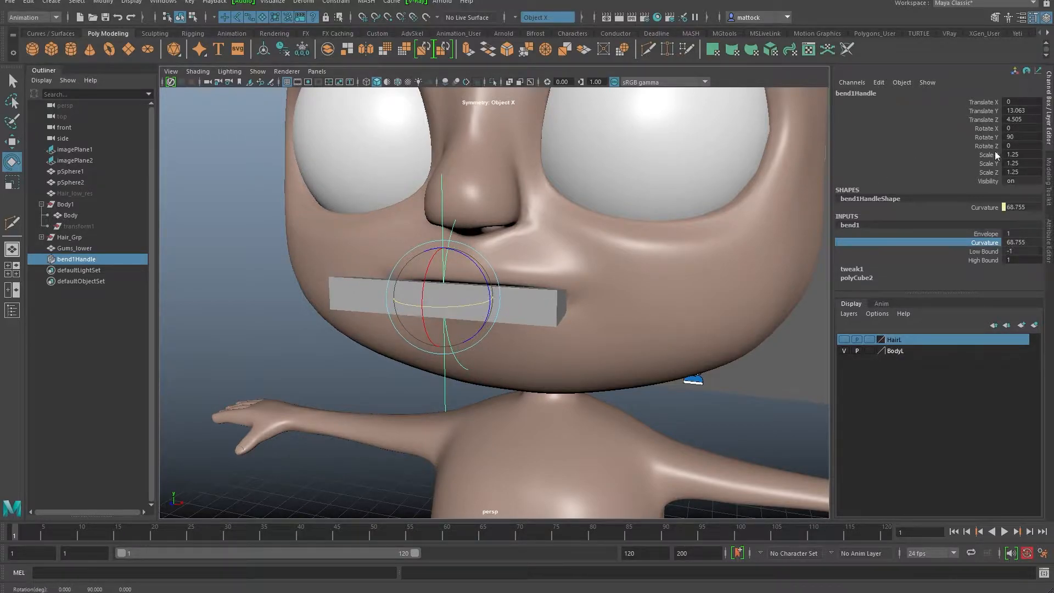
pyautogui.keyDown('alt'); pyautogui.moveTo(581, 269); pyautogui.dragTo(404, 330); pyautogui.keyUp('alt')
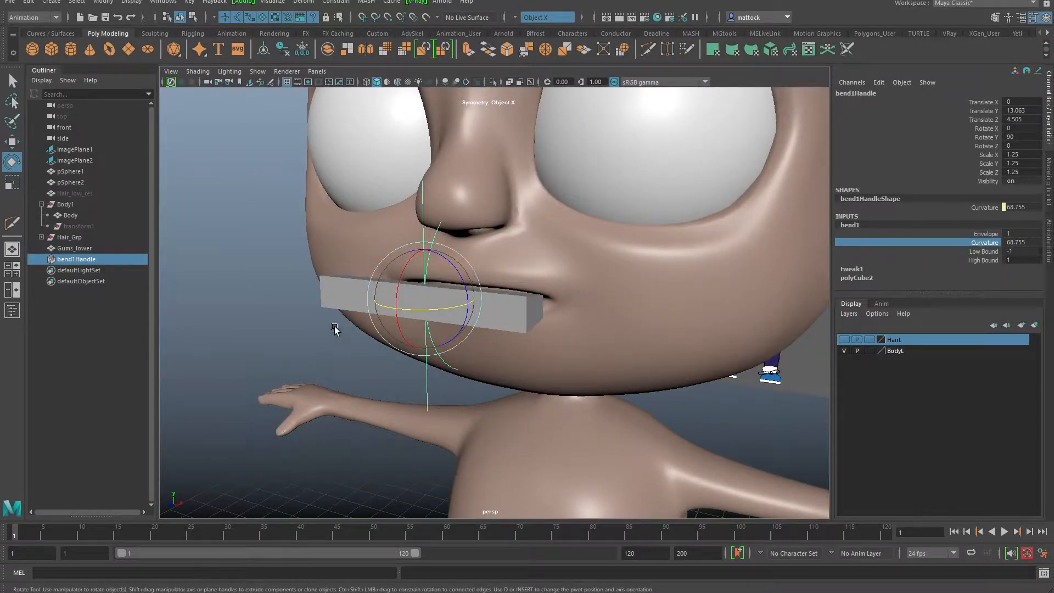
pyautogui.moveTo(470, 300); pyautogui.dragTo(357, 245)
pyautogui.keyDown('alt'); pyautogui.moveTo(470, 300); pyautogui.dragTo(457, 256); pyautogui.keyUp('alt')
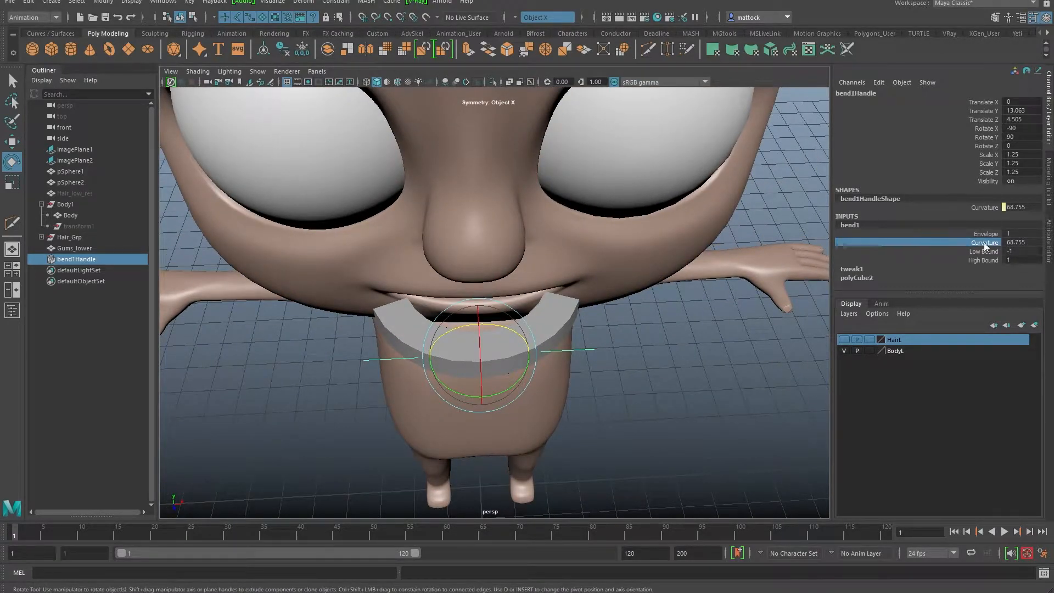
# Step: Set Curvature to 28.648 so the gum box arches along the mouth
pyautogui.moveTo(690, 314)
pyautogui.mouseDown(button='middle')
pyautogui.moveTo(656, 318)
pyautogui.moveTo(671, 318)
pyautogui.mouseUp(button='middle')
pyautogui.keyDown('alt'); pyautogui.moveTo(631, 348); pyautogui.dragTo(603, 257); pyautogui.keyUp('alt')
pyautogui.keyDown('alt'); pyautogui.moveTo(540, 241); pyautogui.dragTo(557, 244, button='right'); pyautogui.keyUp('alt')
pyautogui.keyDown('alt'); pyautogui.moveTo(556, 244); pyautogui.dragTo(585, 315, button='middle'); pyautogui.keyUp('alt')
pyautogui.keyDown('alt'); pyautogui.moveTo(585, 315); pyautogui.dragTo(459, 336); pyautogui.keyUp('alt')
pyautogui.keyDown('alt'); pyautogui.moveTo(459, 337); pyautogui.dragTo(466, 284, button='middle'); pyautogui.keyUp('alt')
pyautogui.keyDown('alt'); pyautogui.moveTo(466, 284); pyautogui.dragTo(501, 263); pyautogui.keyUp('alt')
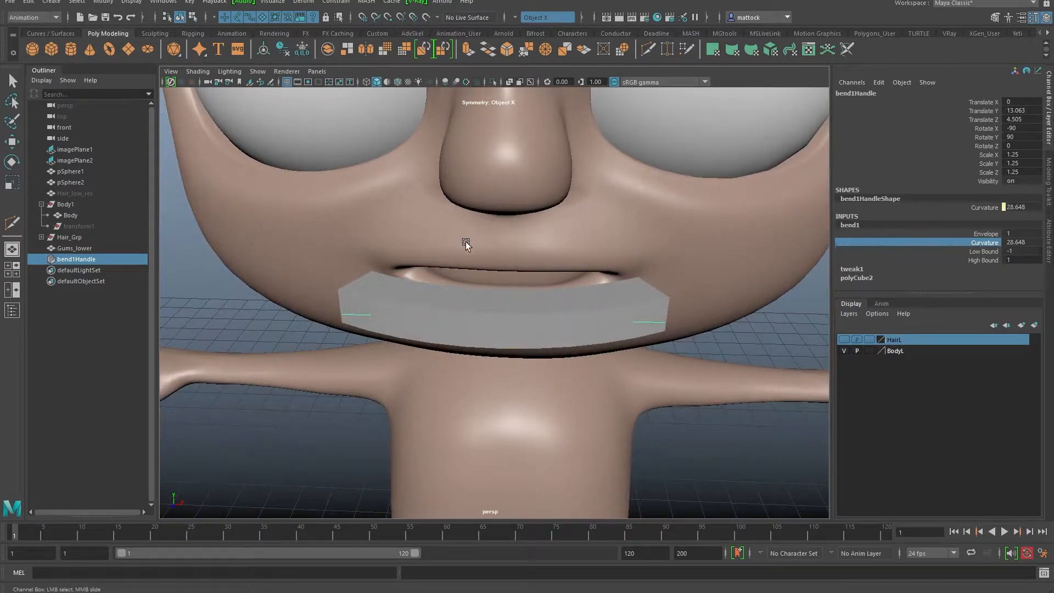
pyautogui.keyDown('alt'); pyautogui.moveTo(483, 291); pyautogui.dragTo(404, 262); pyautogui.keyUp('alt')
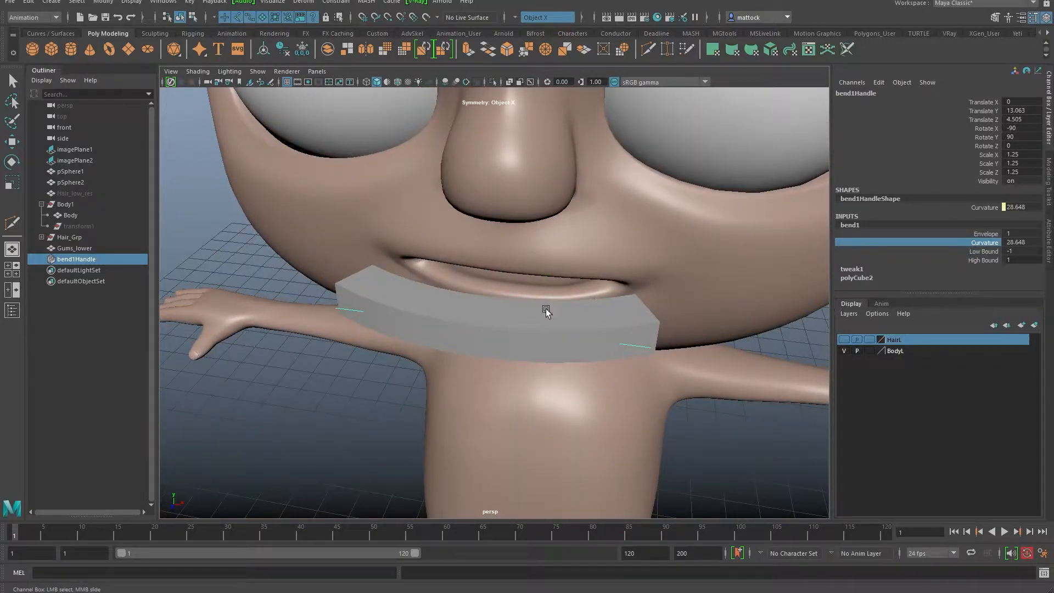
# Step: Try a higher bend1 Curvature, then undo back to 28.648
pyautogui.click(487, 312)
pyautogui.press('e')
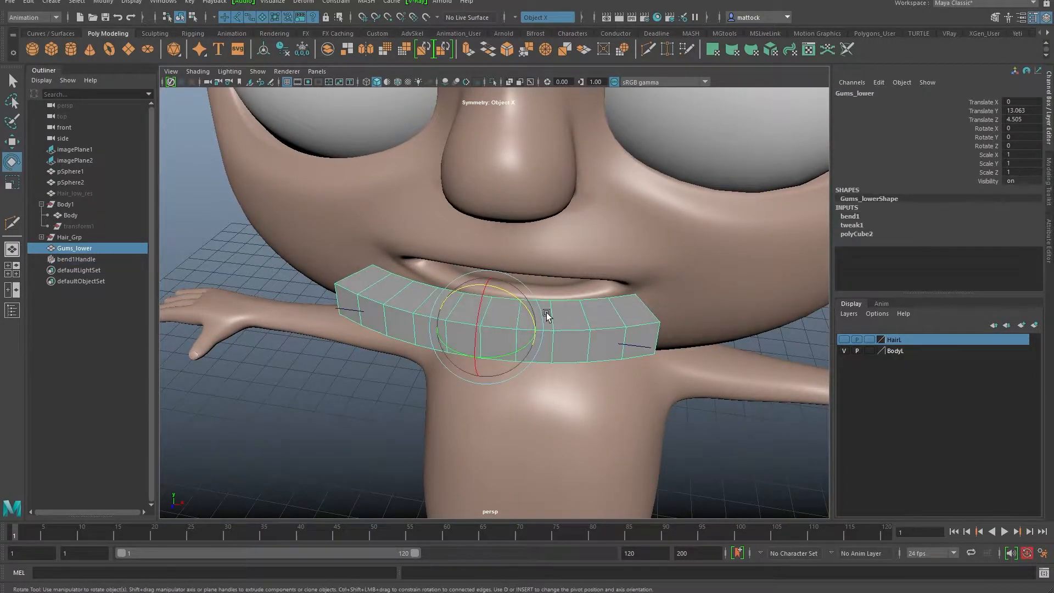
pyautogui.click(340, 309)
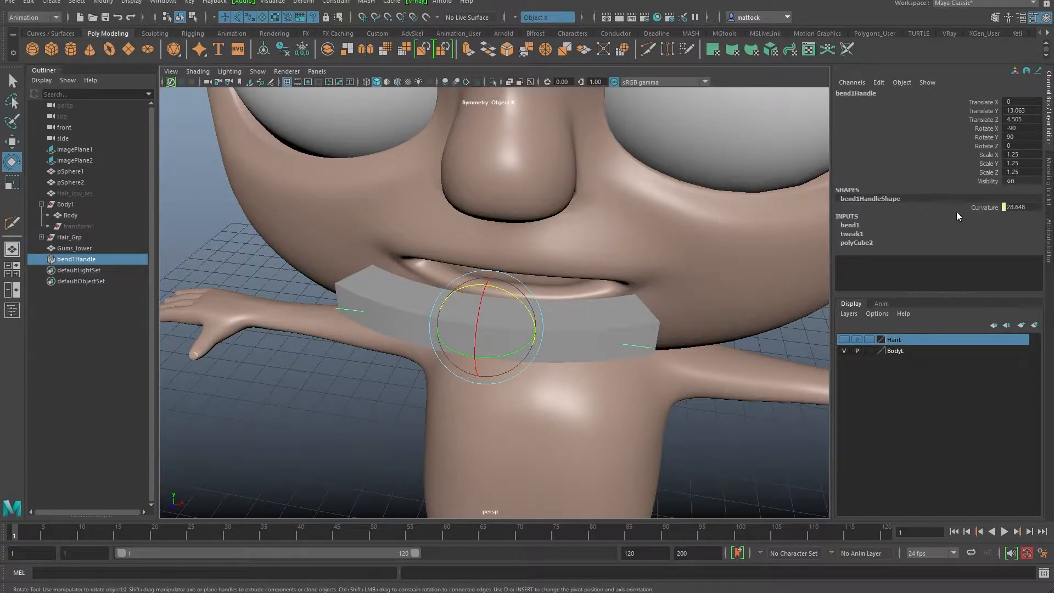
pyautogui.click(870, 226)
pyautogui.click(983, 242)
pyautogui.moveTo(714, 293); pyautogui.dragTo(734, 284, button='middle')
pyautogui.hotkey('ctrl', 'z')
# Step: Delete bend1Handle so Gums_lower returns to a straight block
pyautogui.moveTo(530, 275)
pyautogui.keyDown('alt'); pyautogui.mouseDown()
pyautogui.moveTo(559, 245)
pyautogui.moveTo(568, 273)
pyautogui.moveTo(512, 281)
pyautogui.mouseUp(); pyautogui.keyUp('alt')
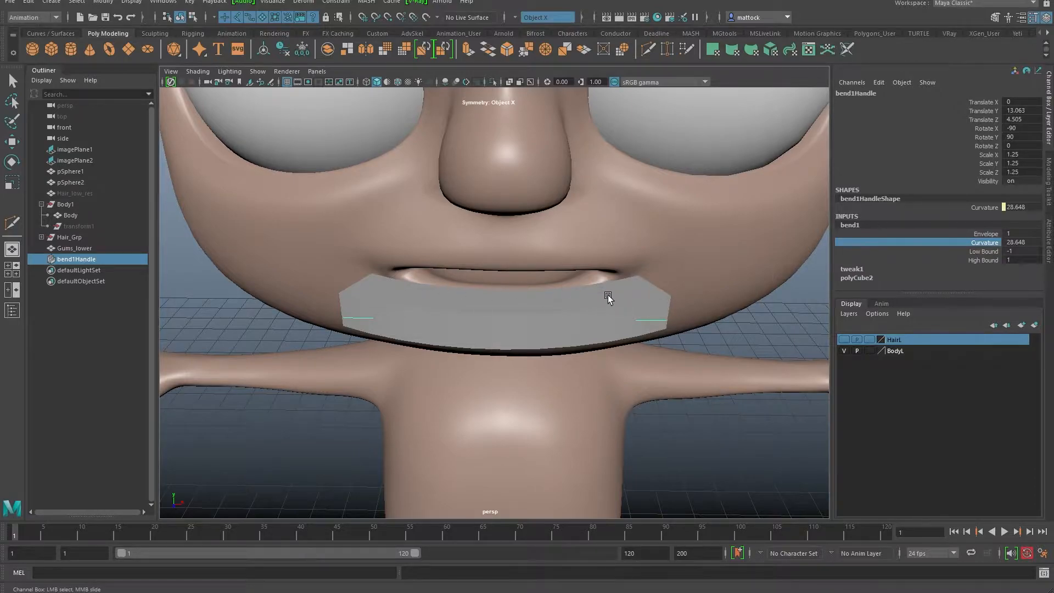
pyautogui.keyDown('alt'); pyautogui.moveTo(520, 310); pyautogui.dragTo(407, 297); pyautogui.keyUp('alt')
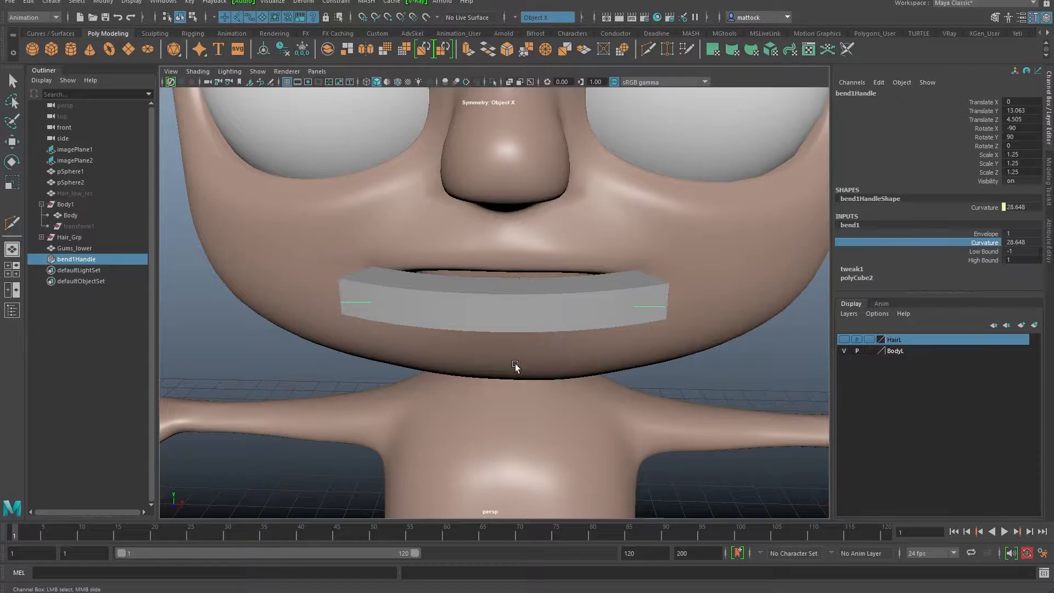
pyautogui.keyDown('alt'); pyautogui.moveTo(342, 289); pyautogui.dragTo(360, 264); pyautogui.keyUp('alt')
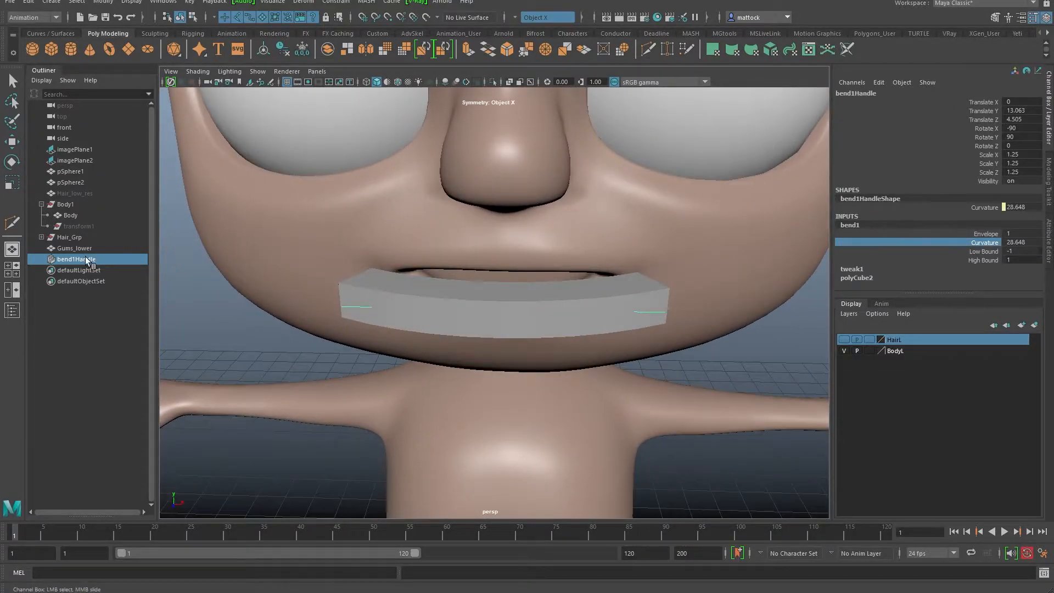
pyautogui.press('e')
pyautogui.press('Delete')
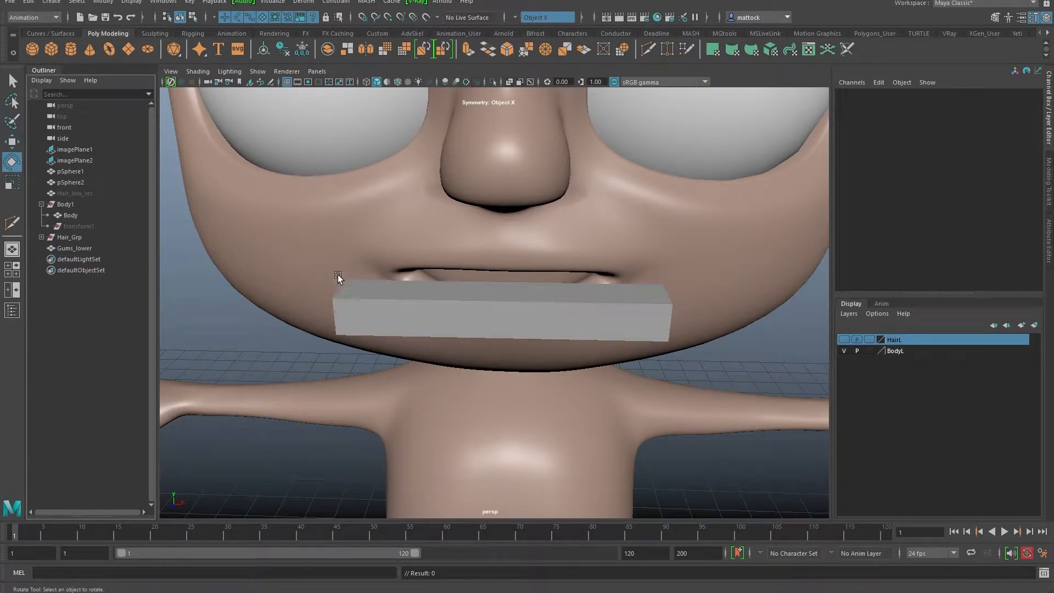
# Step: Delete the end faces and the two centre bottom faces of the lower gum box
pyautogui.keyDown('alt'); pyautogui.moveTo(564, 314); pyautogui.dragTo(561, 233); pyautogui.keyUp('alt')
pyautogui.click(477, 265)
pyautogui.moveTo(562, 215); pyautogui.dragTo(570, 243, button='right')
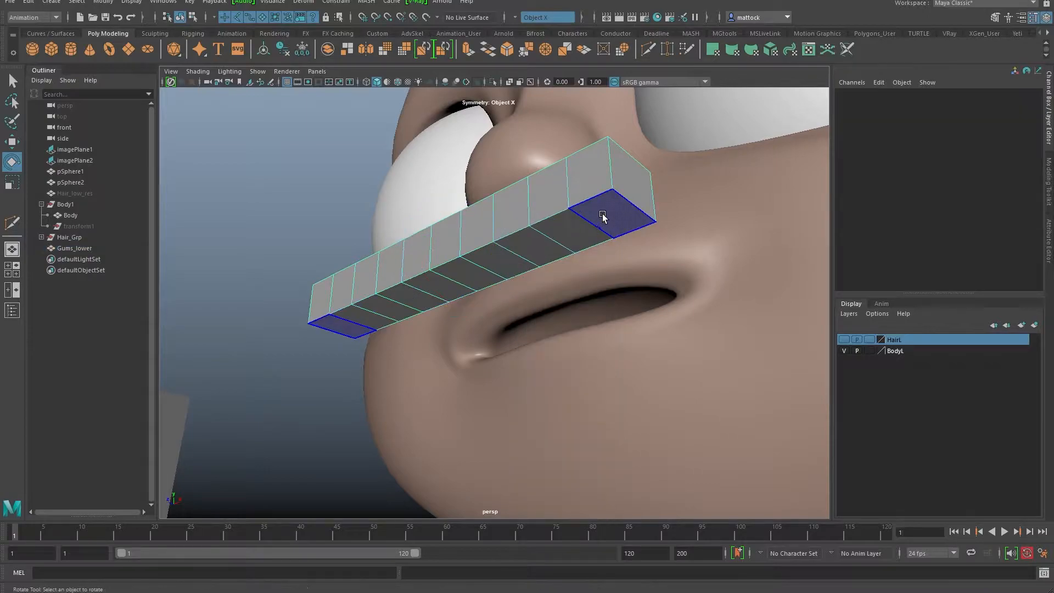
pyautogui.click(571, 231)
pyautogui.keyDown('shift'); pyautogui.click(535, 229); pyautogui.keyUp('shift')
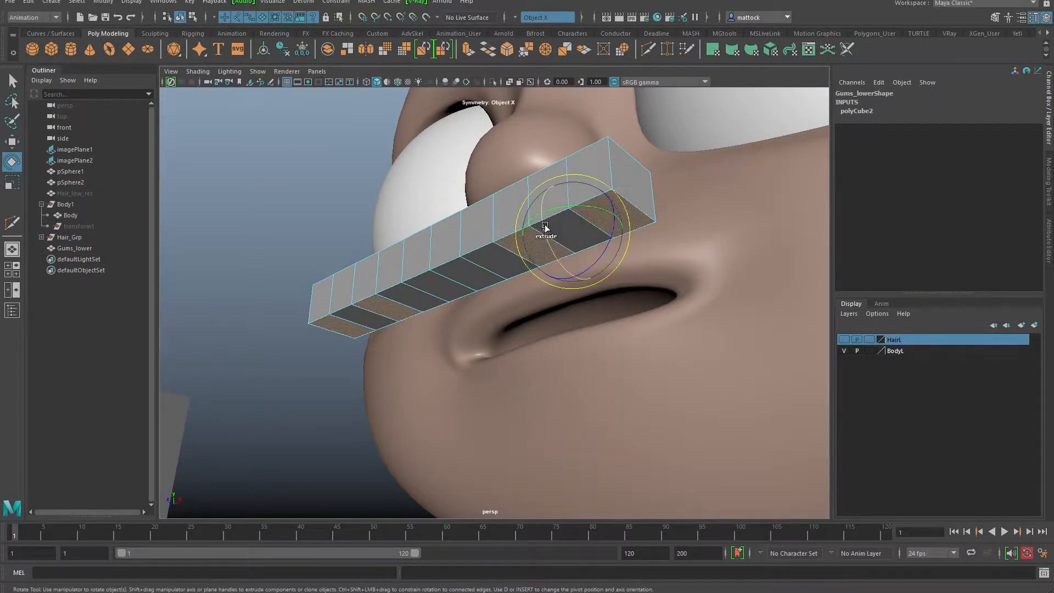
pyautogui.press('q')
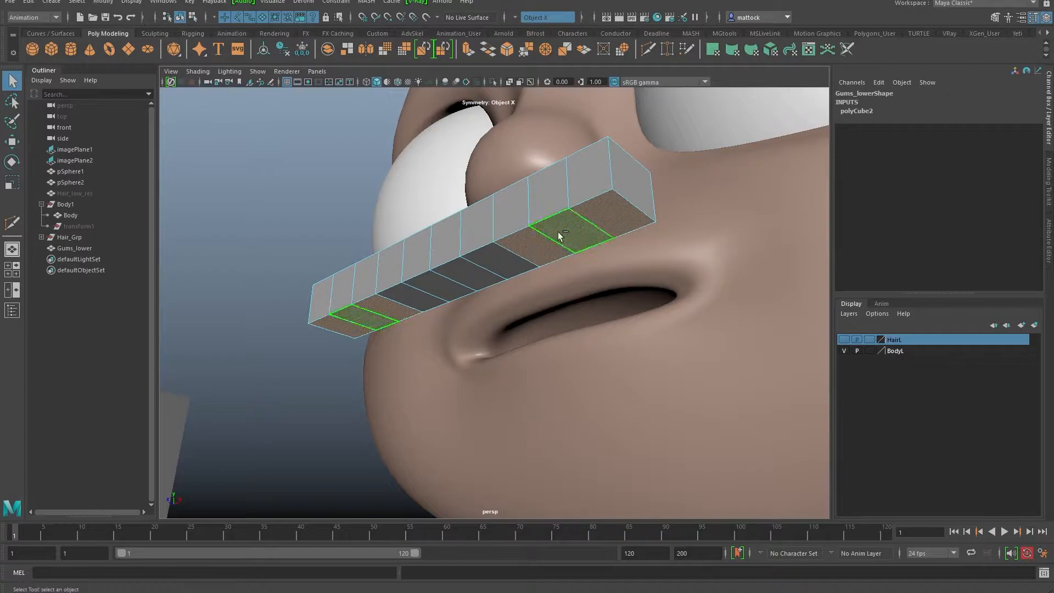
pyautogui.click(457, 278)
pyautogui.keyDown('alt'); pyautogui.moveTo(527, 263); pyautogui.dragTo(536, 306); pyautogui.keyUp('alt')
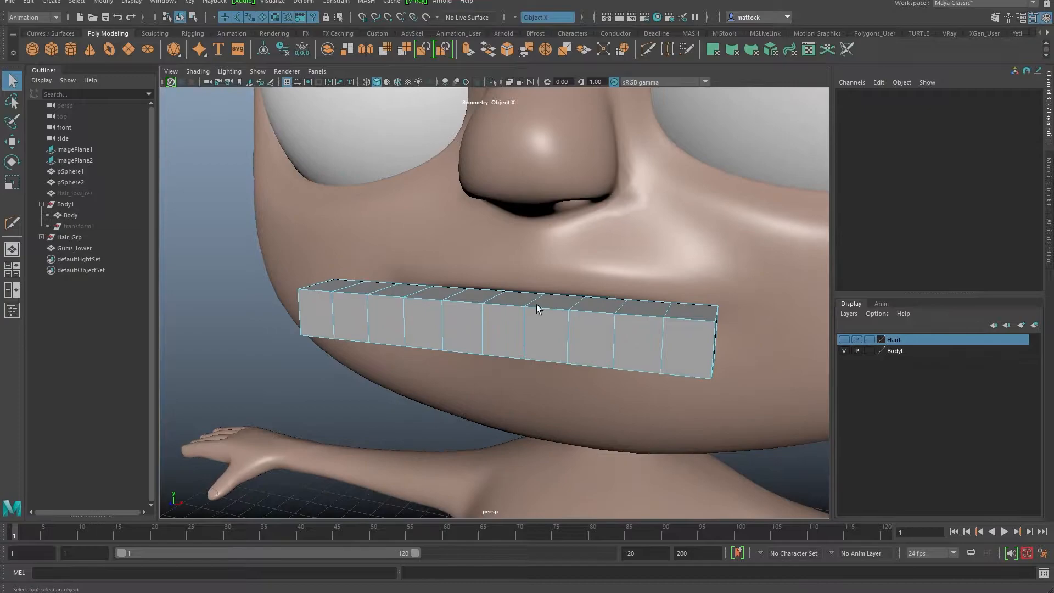
# Step: Cut new lengthwise edge loops into the gum box with the Multi-Cut tool
pyautogui.click(648, 50)
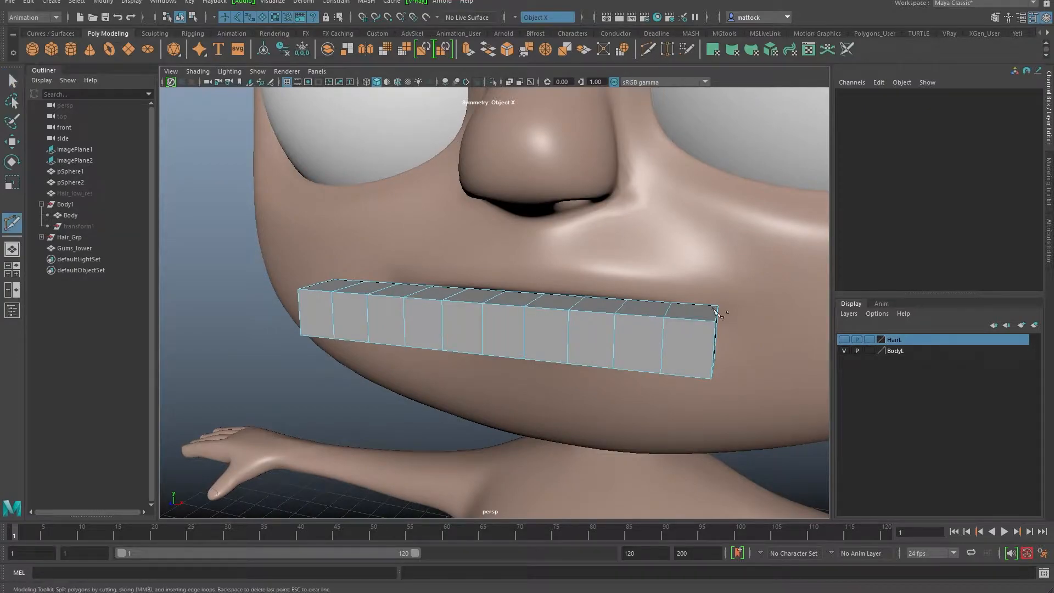
pyautogui.keyDown('ctrl'); pyautogui.keyDown('shift'); pyautogui.click(709, 345); pyautogui.keyUp('shift'); pyautogui.keyUp('ctrl')
pyautogui.keyDown('alt'); pyautogui.moveTo(708, 309); pyautogui.dragTo(526, 361); pyautogui.keyUp('alt')
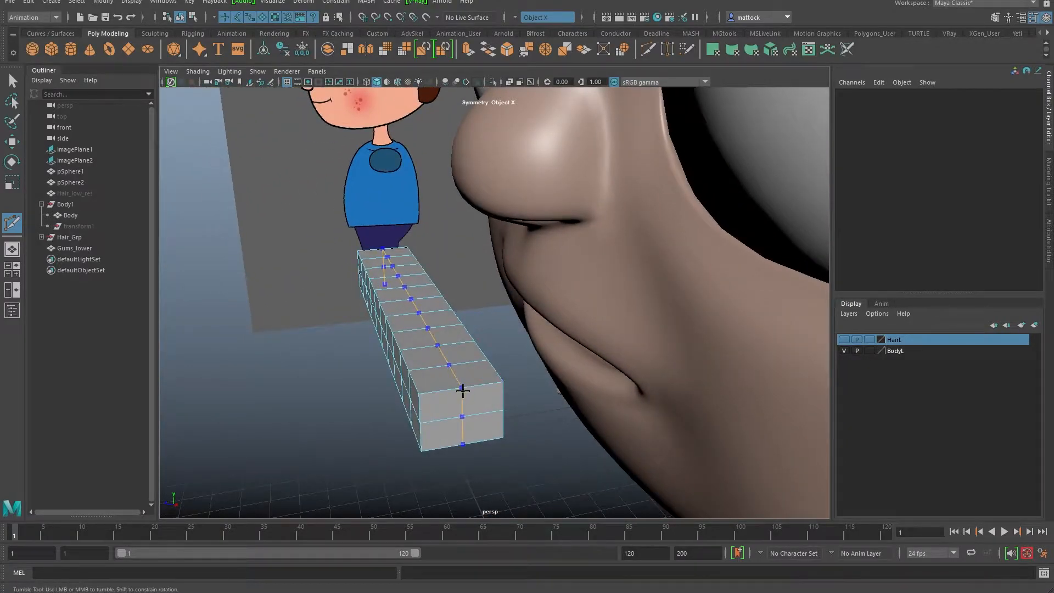
pyautogui.keyDown('alt'); pyautogui.moveTo(466, 386); pyautogui.dragTo(546, 337); pyautogui.keyUp('alt')
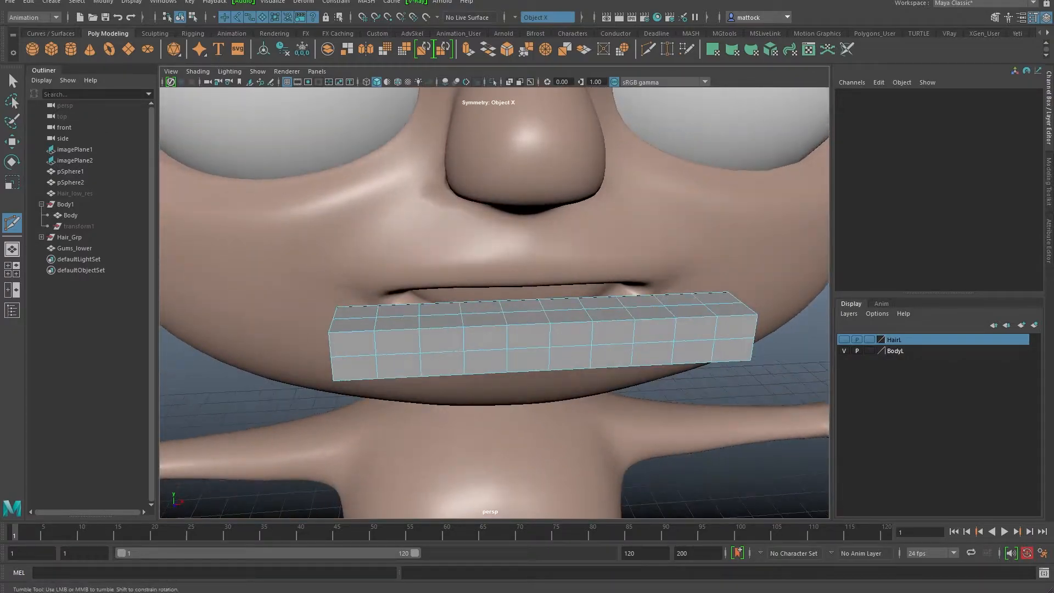
# Step: Return to Object Mode on the gum box and save the scene as CartoonBoy_v05.ma
pyautogui.press('q')
pyautogui.keyDown('alt'); pyautogui.moveTo(228, 158); pyautogui.dragTo(501, 294); pyautogui.keyUp('alt')
pyautogui.click(463, 311)
pyautogui.moveTo(463, 310); pyautogui.dragTo(497, 295, button='right')
pyautogui.hotkey('ctrl', 's')
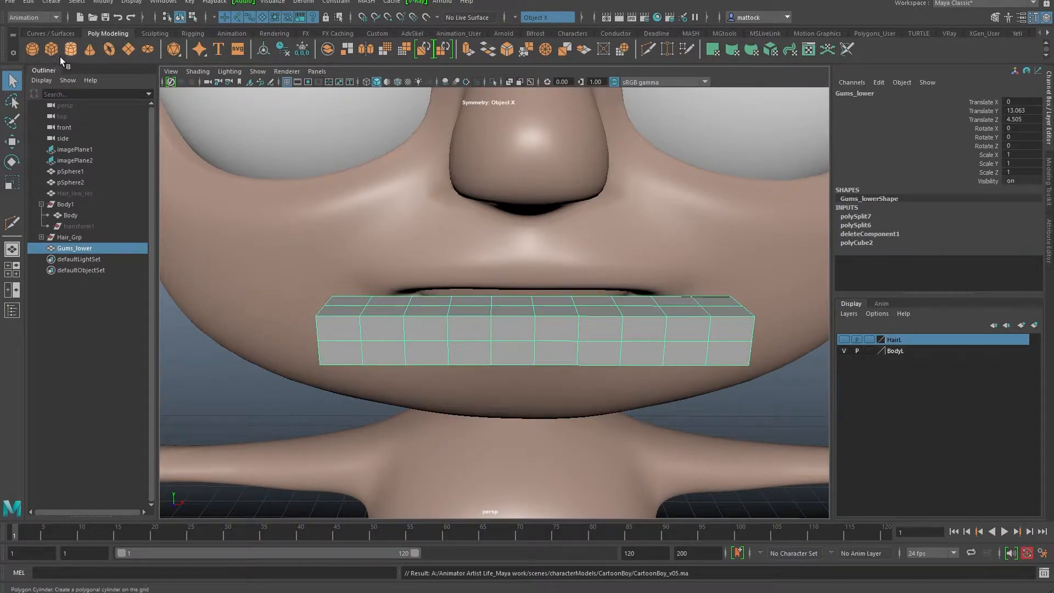
# Step: Create a new polygon cube from the Poly Modeling shelf
pyautogui.click(33, 16)
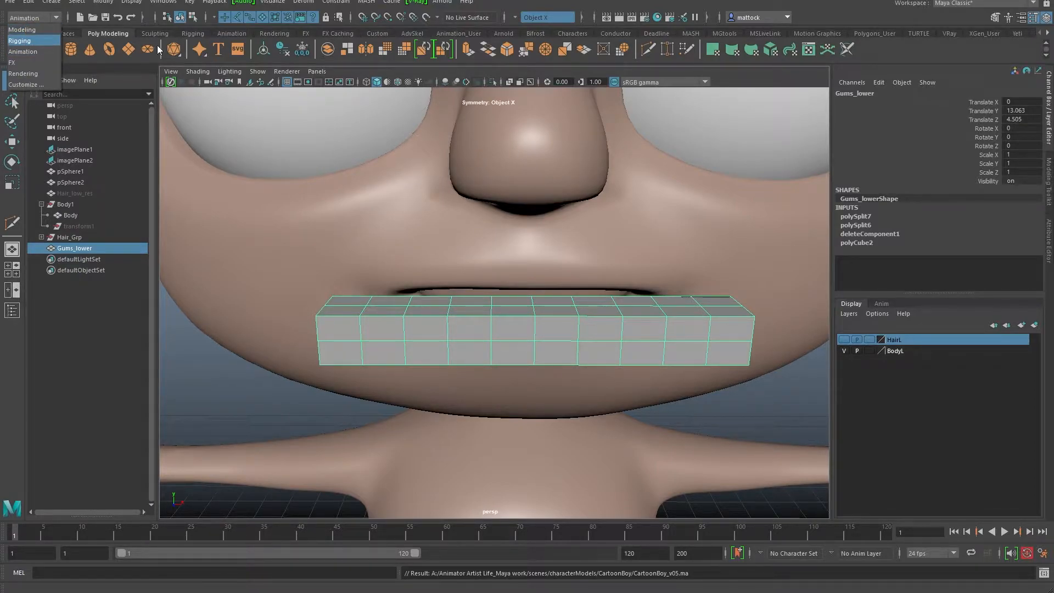
pyautogui.click(106, 34)
pyautogui.click(50, 49)
pyautogui.keyDown('alt'); pyautogui.moveTo(620, 314); pyautogui.dragTo(453, 314, button='right'); pyautogui.keyUp('alt')
# Step: Move the cube in front of the mouth and scale it to 0.235 × 0.235 × 0.156
pyautogui.press('w')
pyautogui.keyDown('alt'); pyautogui.moveTo(512, 285); pyautogui.dragTo(476, 291); pyautogui.keyUp('alt')
pyautogui.moveTo(509, 372); pyautogui.dragTo(488, 133)
pyautogui.keyDown('alt'); pyautogui.moveTo(488, 213); pyautogui.dragTo(462, 245); pyautogui.keyUp('alt')
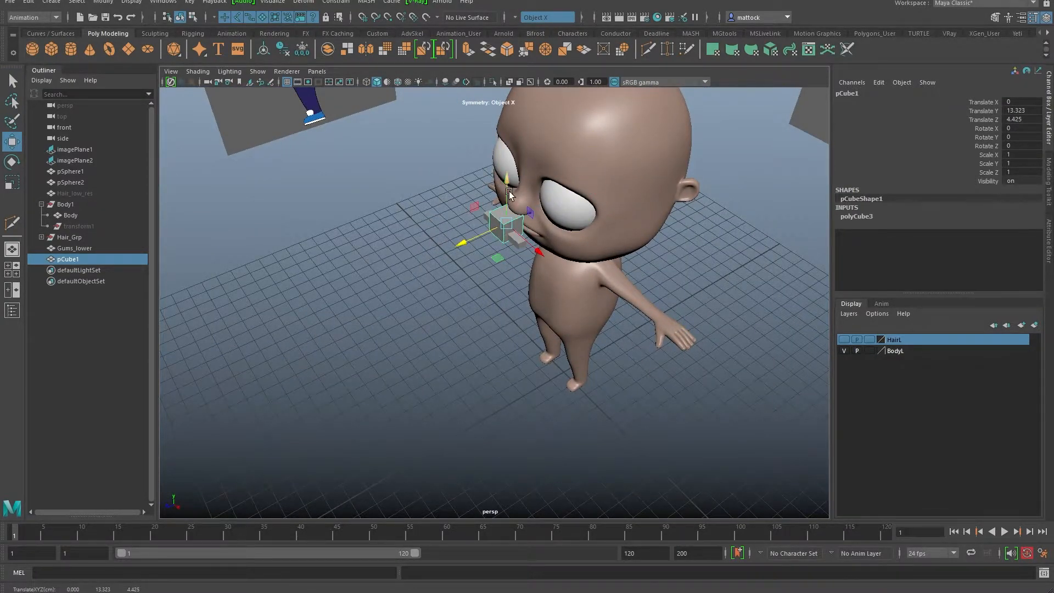
pyautogui.press('f')
pyautogui.keyDown('alt'); pyautogui.moveTo(463, 343); pyautogui.dragTo(332, 357); pyautogui.keyUp('alt')
pyautogui.press('r')
pyautogui.press('w')
pyautogui.moveTo(452, 321); pyautogui.dragTo(475, 328)
# Step: Set the cube's subdivisions to 3 in all three directions
pyautogui.press('r')
pyautogui.click(851, 216)
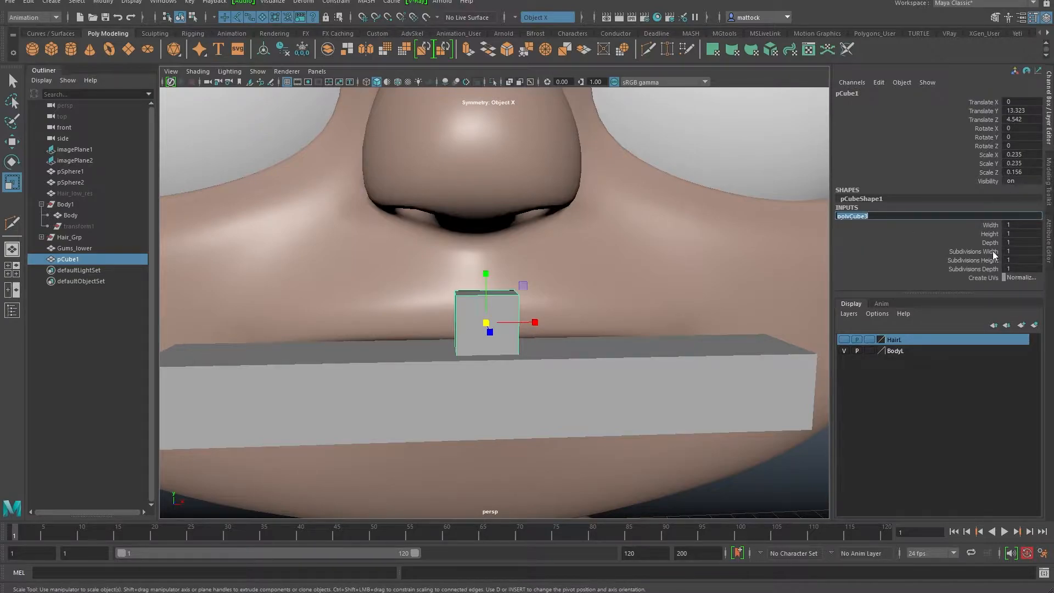
pyautogui.moveTo(982, 251); pyautogui.dragTo(982, 268)
pyautogui.moveTo(735, 296); pyautogui.dragTo(743, 296, button='middle')
# Step: Raise the cube in front of the nose and delete its bottom faces
pyautogui.keyDown('alt'); pyautogui.moveTo(554, 308); pyautogui.dragTo(571, 290); pyautogui.keyUp('alt')
pyautogui.press('w')
pyautogui.keyDown('alt'); pyautogui.moveTo(518, 319); pyautogui.dragTo(499, 317); pyautogui.keyUp('alt')
pyautogui.moveTo(492, 270); pyautogui.dragTo(490, 190)
pyautogui.moveTo(479, 251)
pyautogui.keyDown('alt'); pyautogui.mouseDown()
pyautogui.moveTo(463, 237)
pyautogui.moveTo(470, 259)
pyautogui.mouseUp(); pyautogui.keyUp('alt')
pyautogui.moveTo(470, 259); pyautogui.dragTo(471, 286, button='right')
pyautogui.moveTo(434, 255); pyautogui.dragTo(559, 222)
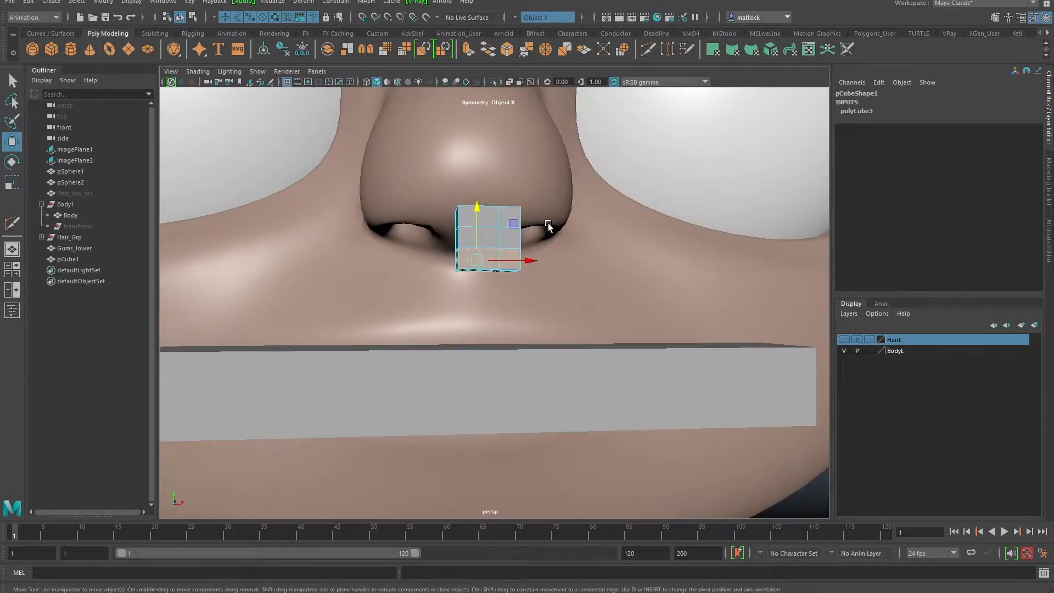
pyautogui.moveTo(498, 253); pyautogui.dragTo(499, 307)
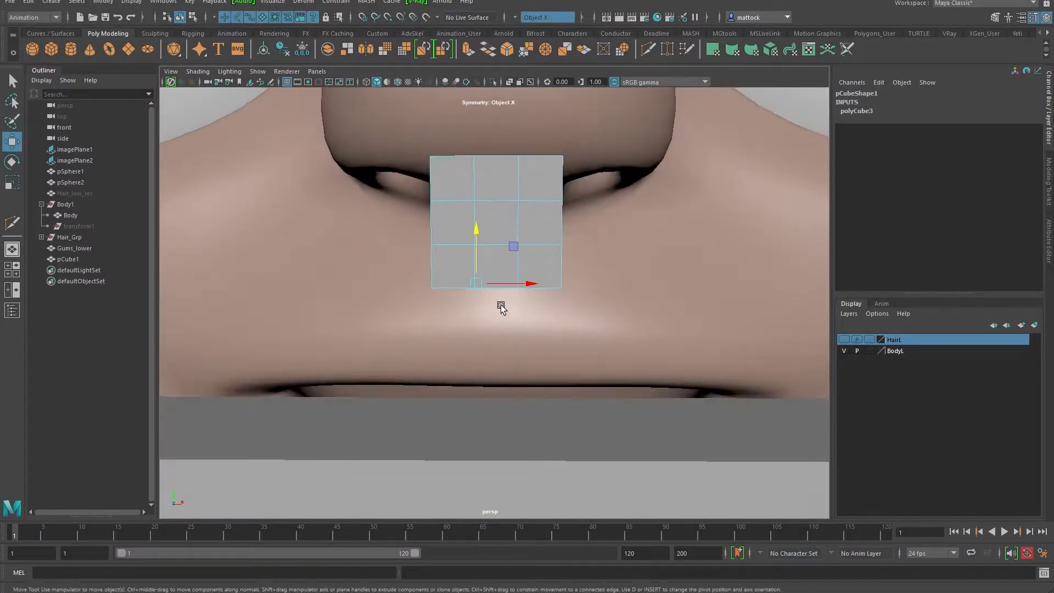
pyautogui.click(499, 308)
pyautogui.scroll(-4, 505, 233)
pyautogui.keyDown('alt'); pyautogui.moveTo(499, 243); pyautogui.dragTo(498, 261); pyautogui.keyUp('alt')
pyautogui.moveTo(498, 261); pyautogui.dragTo(542, 257, button='right')
# Step: Narrow the cube along X to 0.194
pyautogui.press('r')
pyautogui.moveTo(542, 259); pyautogui.dragTo(536, 259)
pyautogui.keyDown('alt'); pyautogui.moveTo(498, 301); pyautogui.dragTo(509, 237); pyautogui.keyUp('alt')
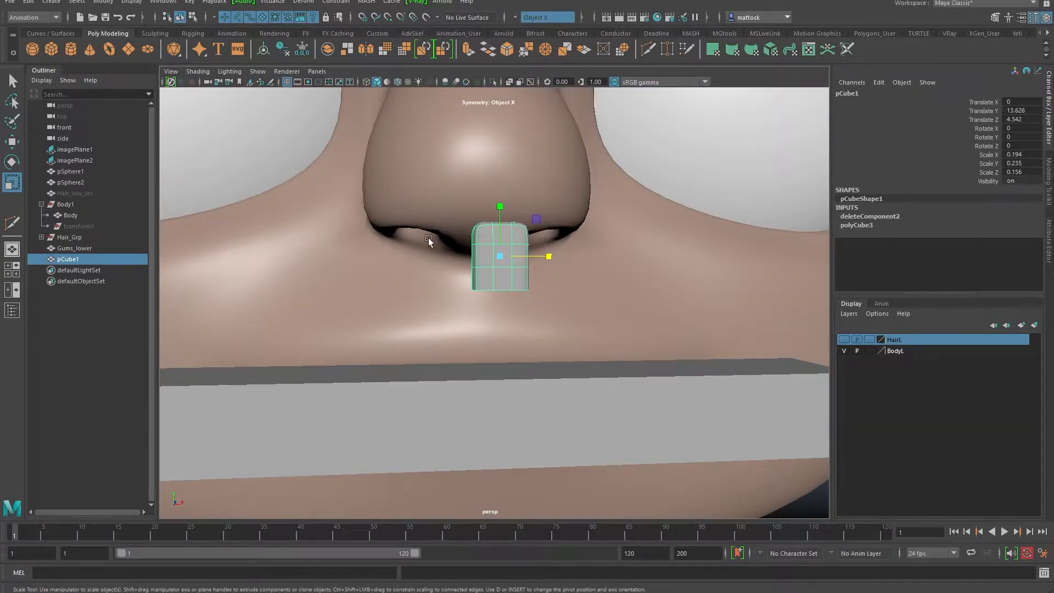
pyautogui.keyDown('alt'); pyautogui.moveTo(444, 240); pyautogui.dragTo(500, 230, button='right'); pyautogui.keyUp('alt')
pyautogui.keyDown('alt'); pyautogui.moveTo(501, 231); pyautogui.dragTo(499, 306, button='middle'); pyautogui.keyUp('alt')
pyautogui.keyDown('alt'); pyautogui.moveTo(511, 237); pyautogui.dragTo(497, 251); pyautogui.keyUp('alt')
# Step: Pull the top corner vertices down and in to round the tooth's top
pyautogui.moveTo(474, 273); pyautogui.dragTo(470, 243, button='right')
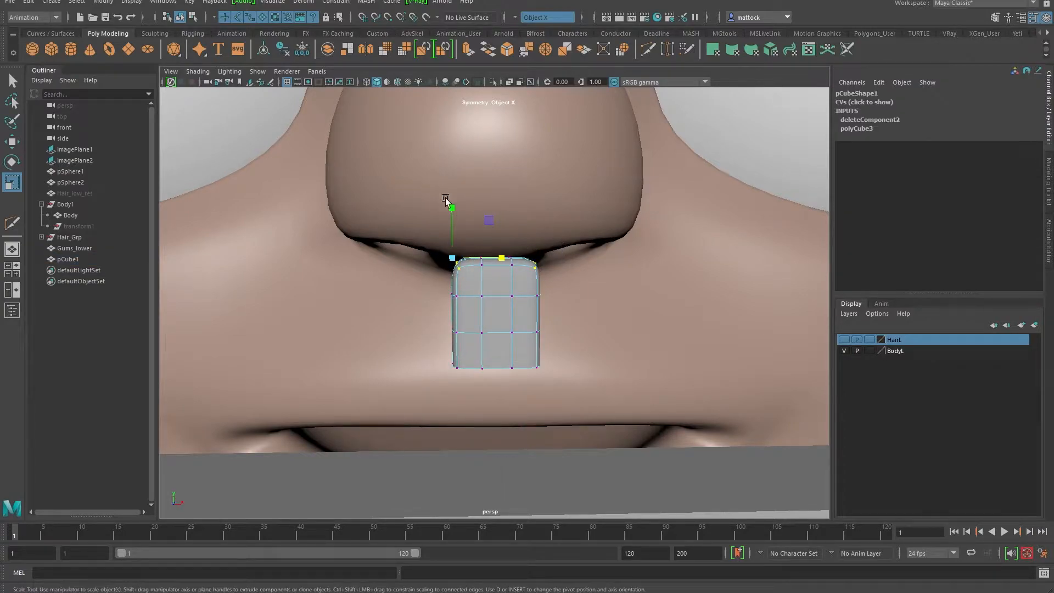
pyautogui.press('w')
pyautogui.moveTo(449, 209); pyautogui.dragTo(447, 212)
pyautogui.moveTo(502, 262); pyautogui.dragTo(501, 306)
pyautogui.moveTo(501, 306); pyautogui.dragTo(515, 310, button='right')
# Step: Lower the cube to Y 13.308 so it rests on the gum block
pyautogui.keyDown('alt'); pyautogui.moveTo(677, 284); pyautogui.dragTo(455, 264, button='right'); pyautogui.keyUp('alt')
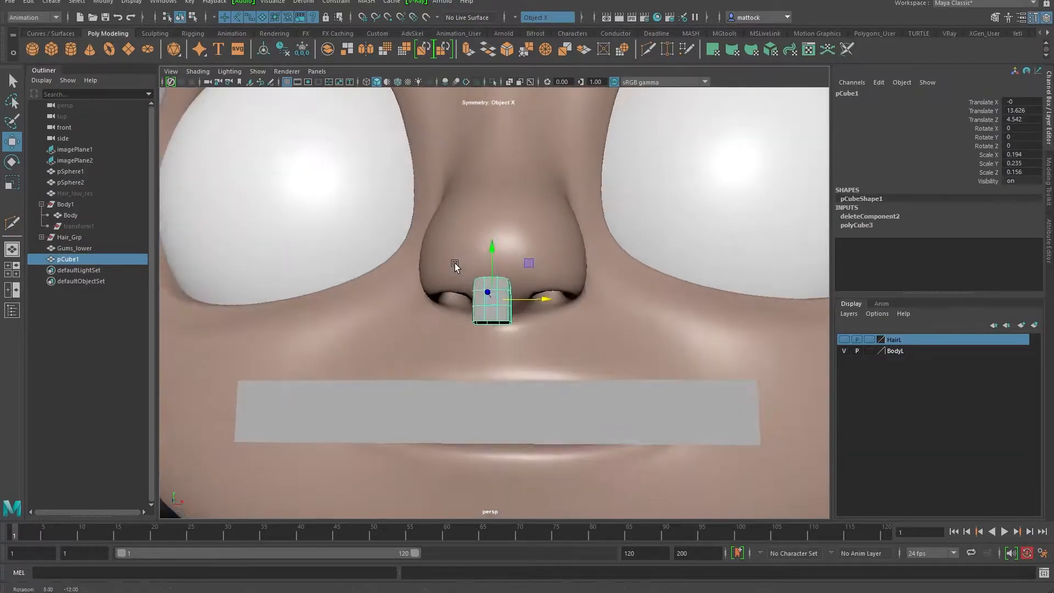
pyautogui.moveTo(495, 251); pyautogui.dragTo(506, 308)
pyautogui.scroll(-3, 570, 377)
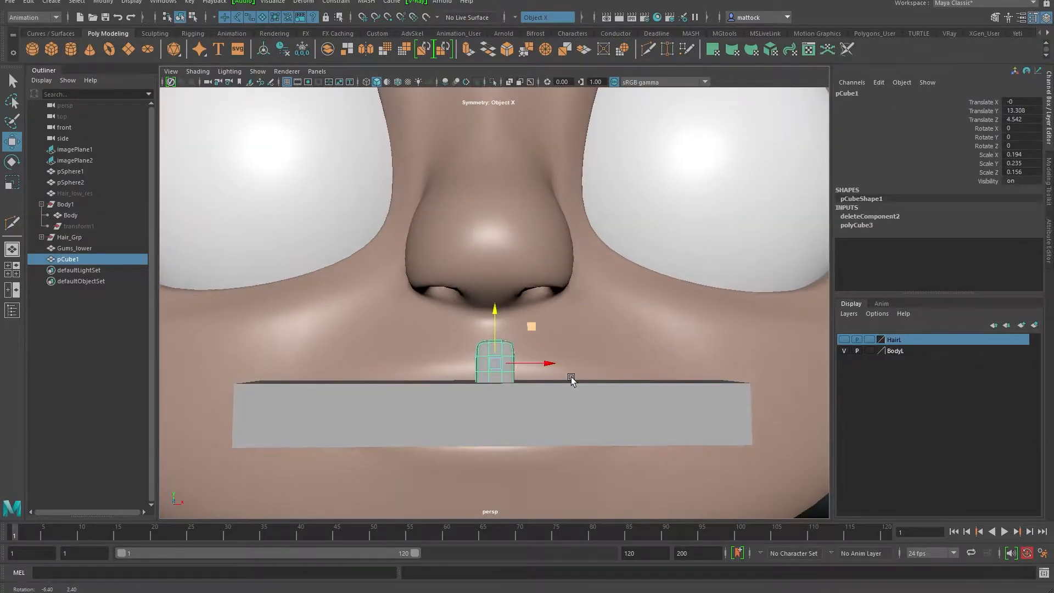
pyautogui.press('space')
pyautogui.press('space')
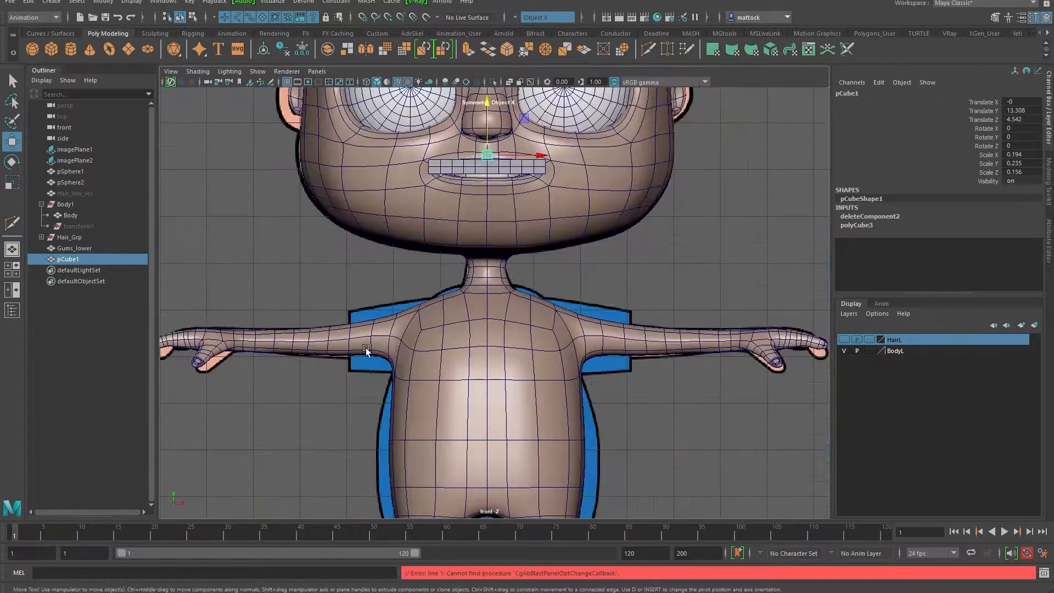
# Step: Rename pCube1 to Tooth_01, shift it slightly left, and duplicate it as Tooth_02
pyautogui.keyDown('alt'); pyautogui.moveTo(247, 329); pyautogui.dragTo(480, 263, button='right'); pyautogui.keyUp('alt')
pyautogui.keyDown('alt'); pyautogui.moveTo(479, 105); pyautogui.dragTo(498, 463, button='middle'); pyautogui.keyUp('alt')
pyautogui.keyDown('alt'); pyautogui.moveTo(263, 351); pyautogui.dragTo(459, 367, button='right'); pyautogui.keyUp('alt')
pyautogui.keyDown('alt'); pyautogui.moveTo(455, 367); pyautogui.dragTo(398, 308, button='middle'); pyautogui.keyUp('alt')
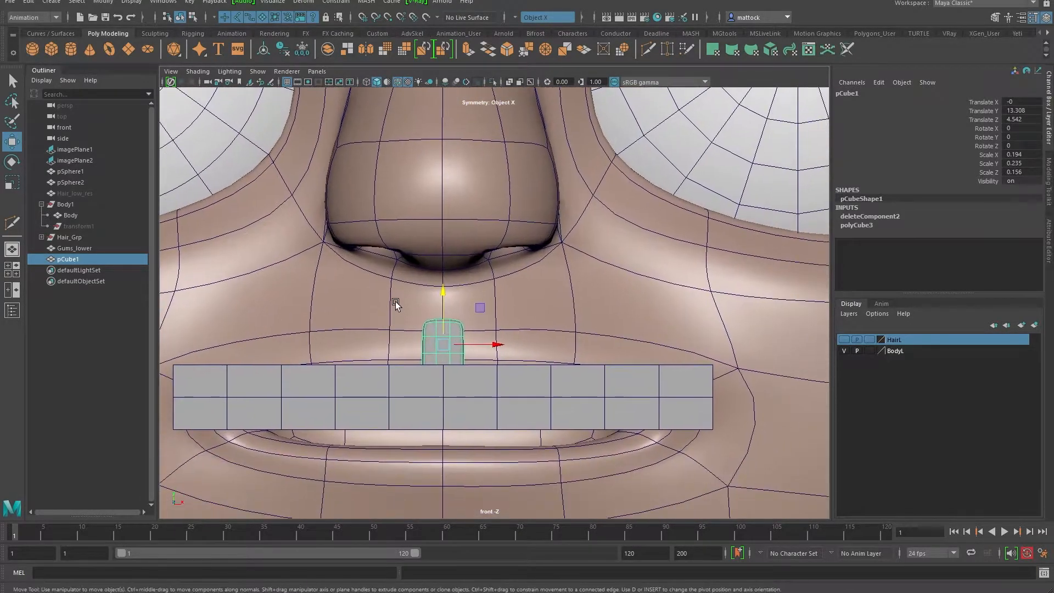
pyautogui.keyDown('alt'); pyautogui.moveTo(290, 308); pyautogui.dragTo(484, 378, button='right'); pyautogui.keyUp('alt')
pyautogui.keyDown('alt'); pyautogui.moveTo(519, 291); pyautogui.dragTo(567, 230, button='middle'); pyautogui.keyUp('alt')
pyautogui.moveTo(509, 314); pyautogui.dragTo(502, 312)
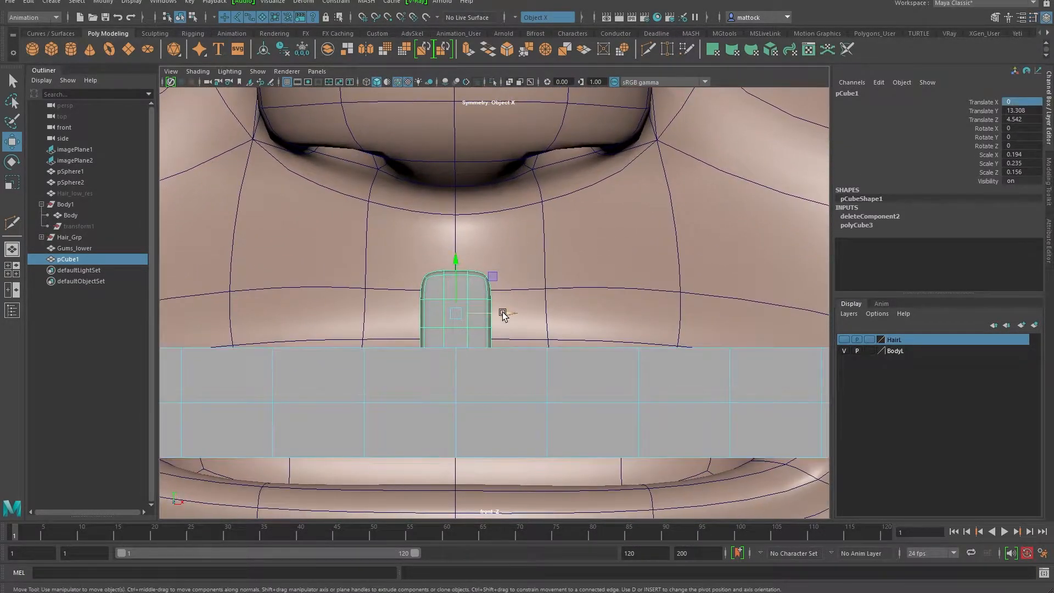
pyautogui.click(861, 94)
pyautogui.write('Tooth 01')
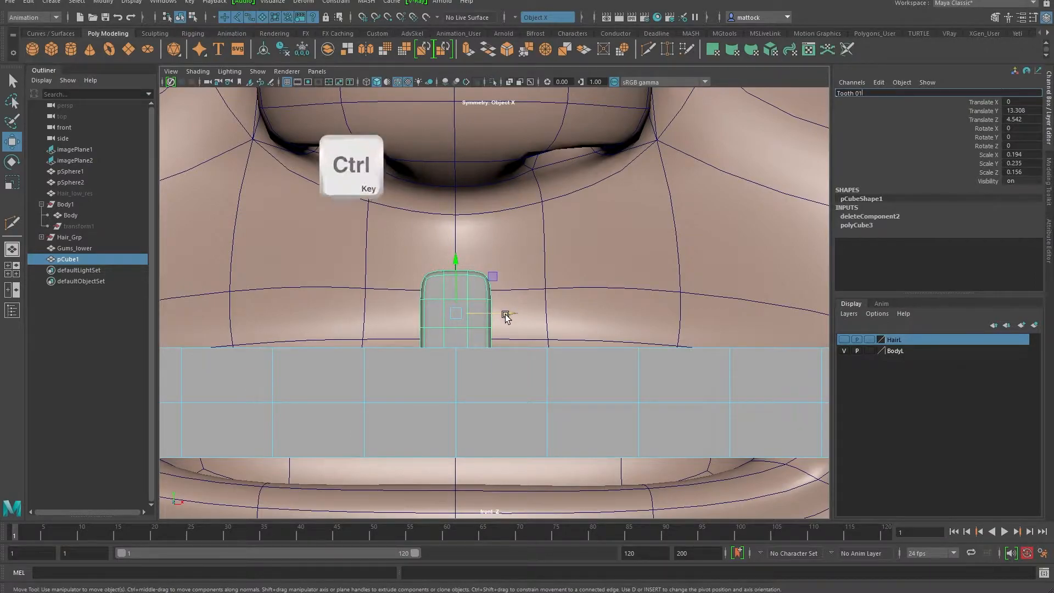
pyautogui.moveTo(506, 315); pyautogui.dragTo(473, 313)
pyautogui.hotkey('ctrl', 'd')
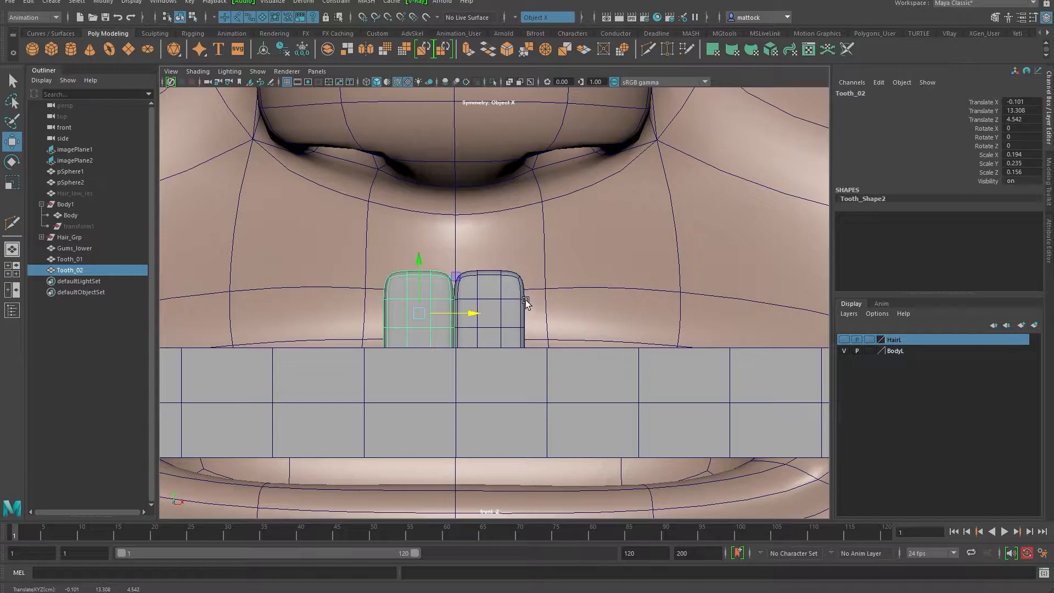
# Step: Slide Tooth_01 along X so it sits right beside Tooth_02
pyautogui.click(482, 298)
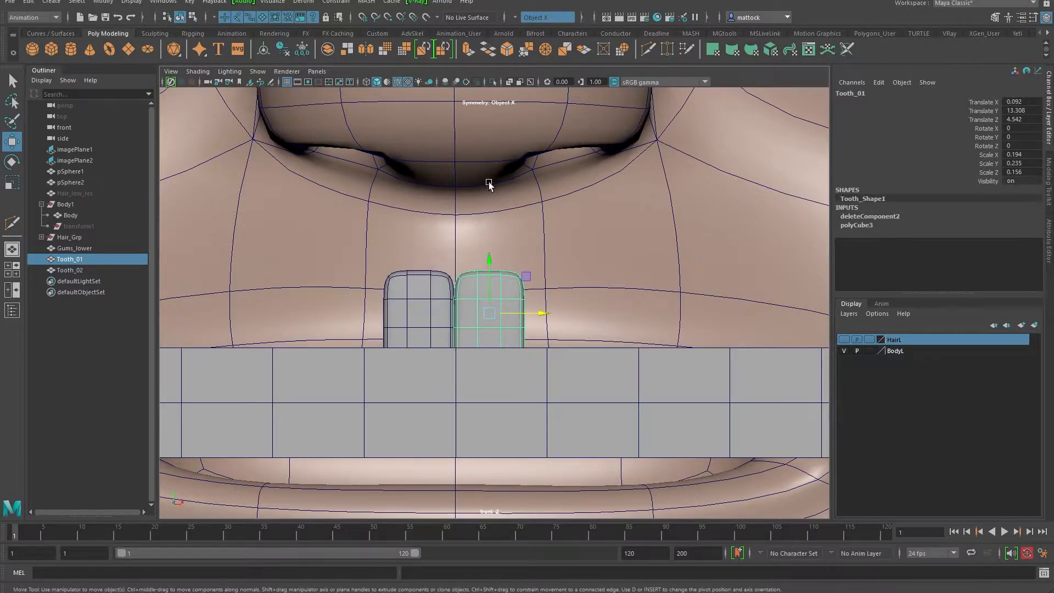
pyautogui.moveTo(529, 312); pyautogui.dragTo(531, 313)
pyautogui.click(437, 300)
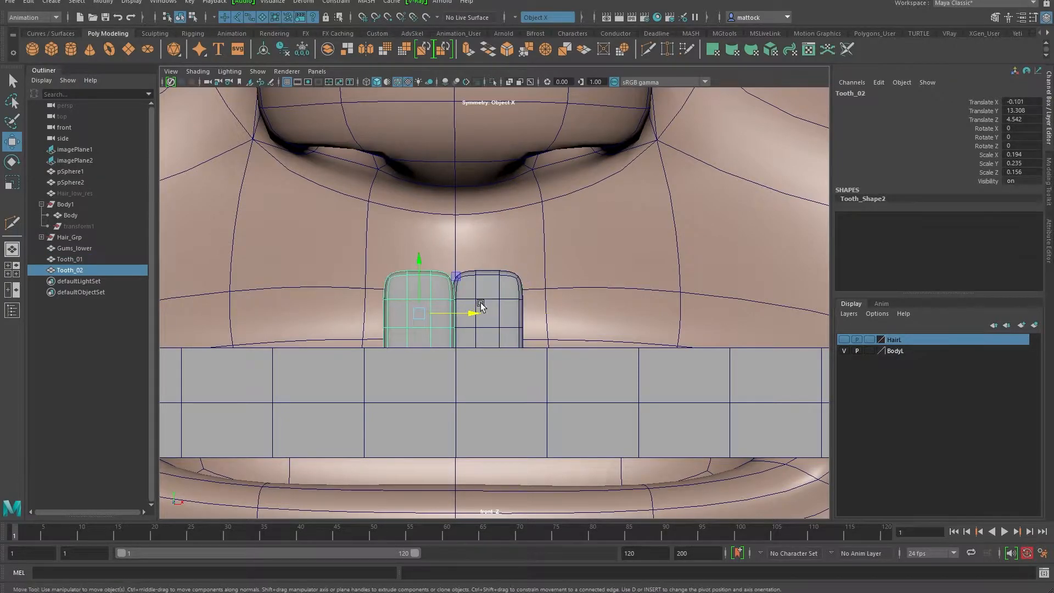
pyautogui.click(502, 302)
pyautogui.moveTo(531, 312); pyautogui.dragTo(542, 308)
pyautogui.press('space')
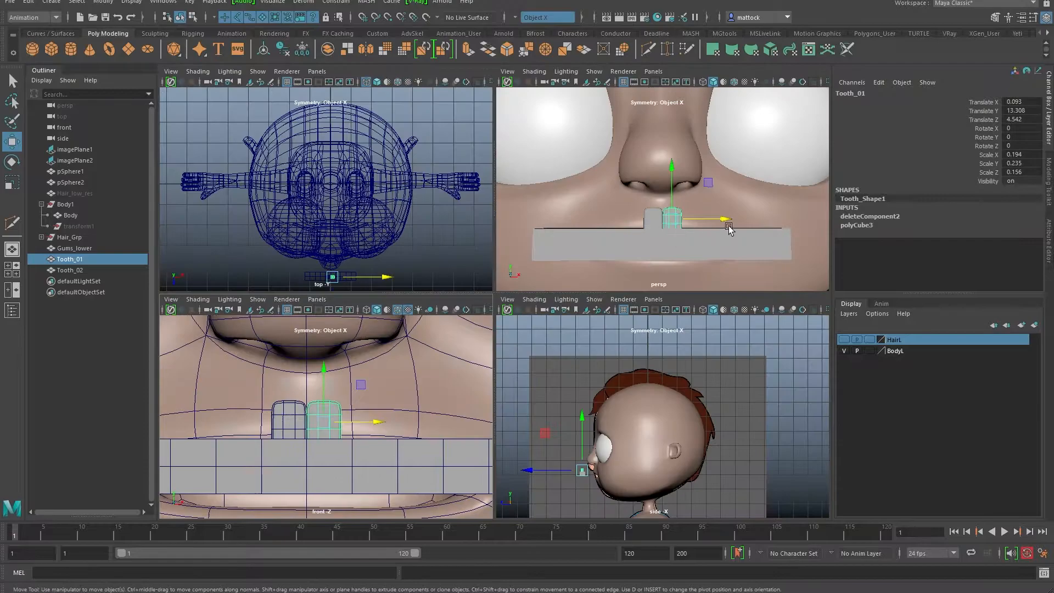
pyautogui.press('space')
pyautogui.keyDown('alt'); pyautogui.moveTo(615, 271); pyautogui.dragTo(650, 319); pyautogui.keyUp('alt')
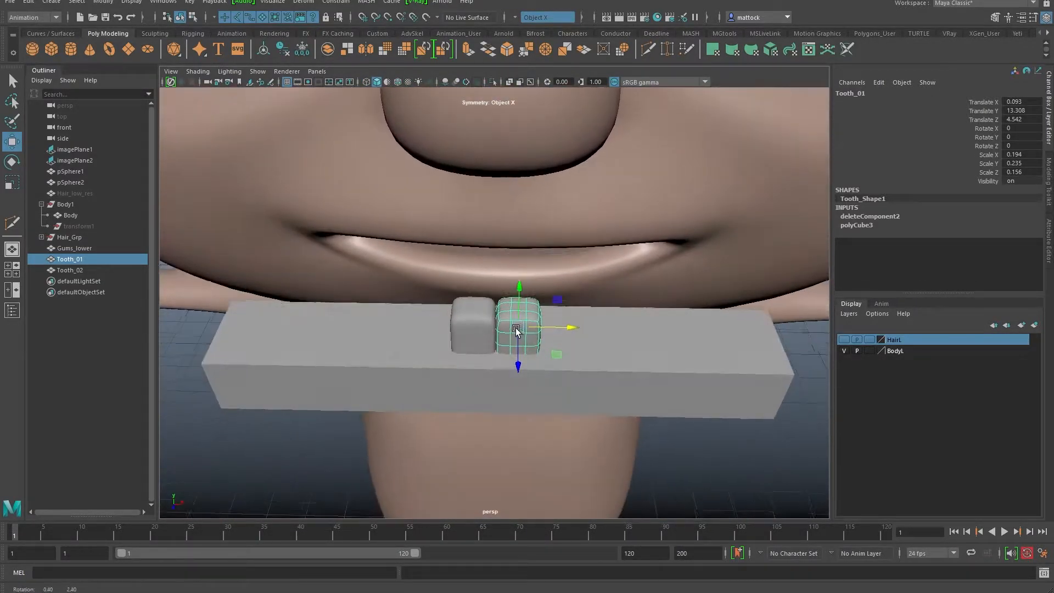
# Step: Duplicate the teeth repeatedly with Ctrl+D and spread the copies along the gums
pyautogui.keyDown('shift'); pyautogui.click(477, 322); pyautogui.keyUp('shift')
pyautogui.hotkey('ctrl', 'd')
pyautogui.moveTo(519, 324); pyautogui.dragTo(567, 279)
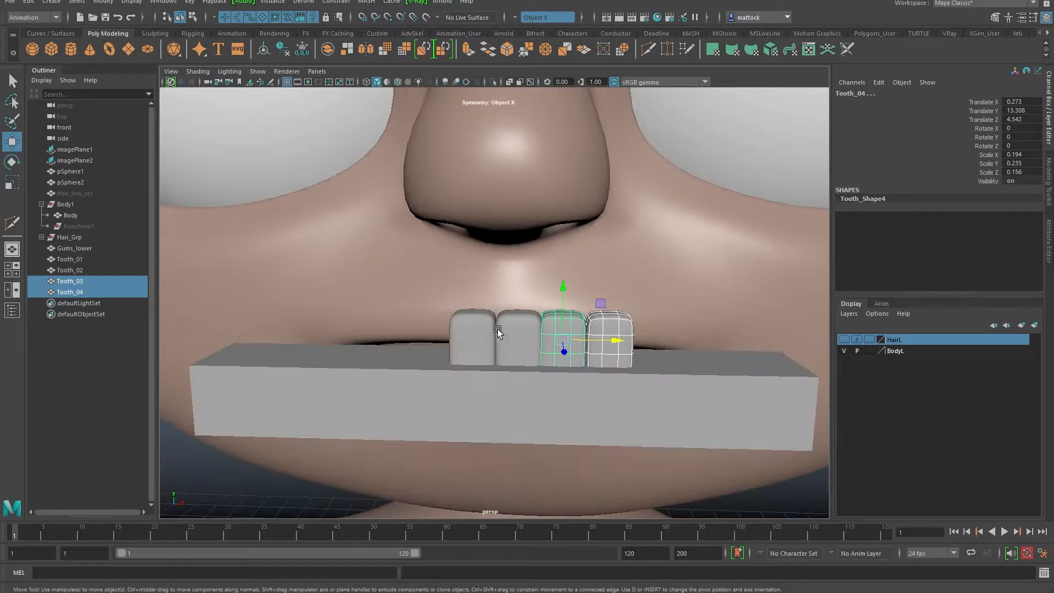
pyautogui.keyDown('shift'); pyautogui.click(499, 332); pyautogui.keyUp('shift')
pyautogui.keyDown('shift'); pyautogui.click(468, 329); pyautogui.keyUp('shift')
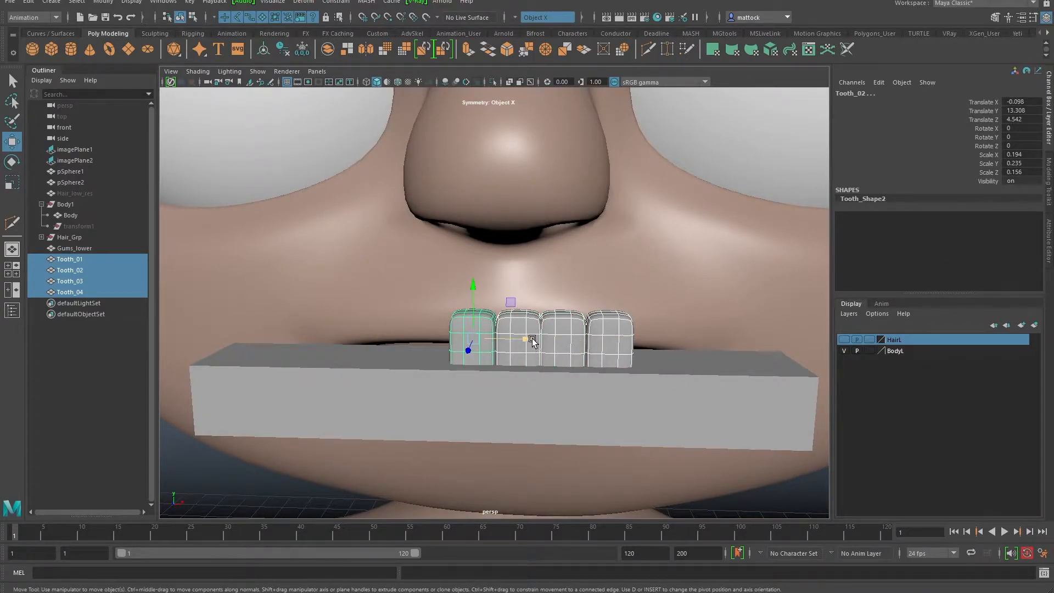
pyautogui.hotkey('ctrl', 'd')
pyautogui.moveTo(531, 338); pyautogui.dragTo(250, 329)
pyautogui.scroll(-3, 653, 266)
pyautogui.hotkey('ctrl', 'd')
pyautogui.hotkey('ctrl', 'd')
pyautogui.keyDown('alt'); pyautogui.moveTo(641, 321); pyautogui.dragTo(571, 344, button='right'); pyautogui.keyUp('alt')
pyautogui.keyDown('alt'); pyautogui.moveTo(571, 345); pyautogui.dragTo(569, 369); pyautogui.keyUp('alt')
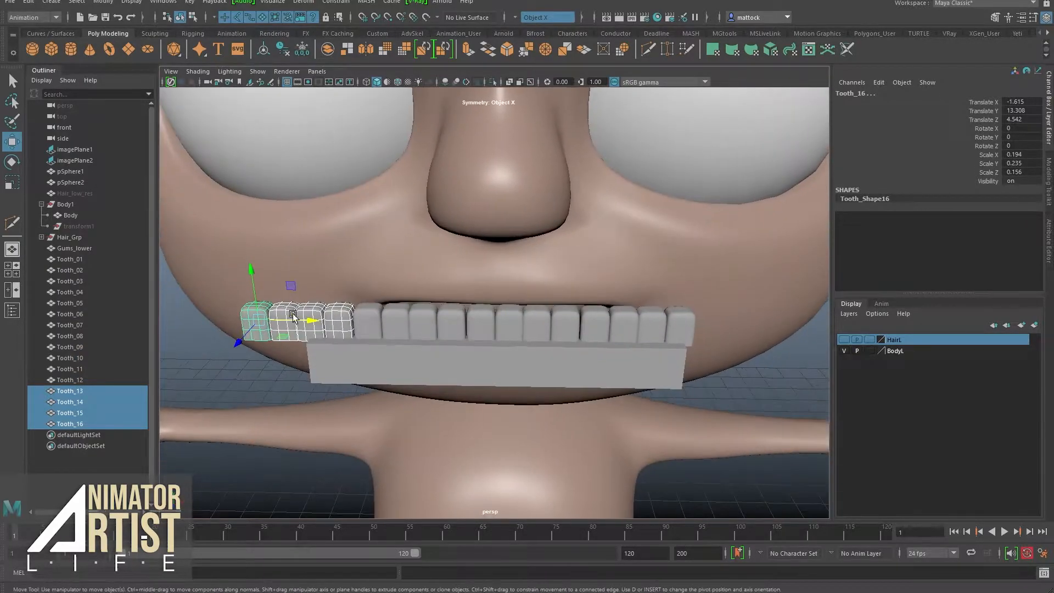
# Step: Delete the two extra teeth, Tooth_15 and Tooth_16, leaving fourteen
pyautogui.click(239, 371)
pyautogui.moveTo(212, 302); pyautogui.dragTo(281, 338)
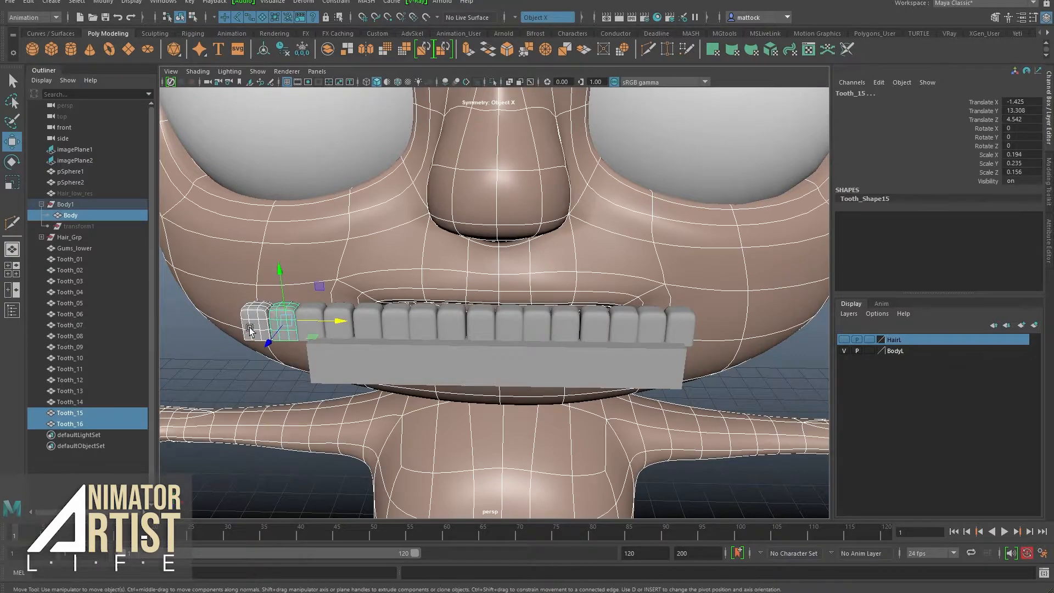
pyautogui.keyDown('ctrl'); pyautogui.click(215, 350); pyautogui.keyUp('ctrl')
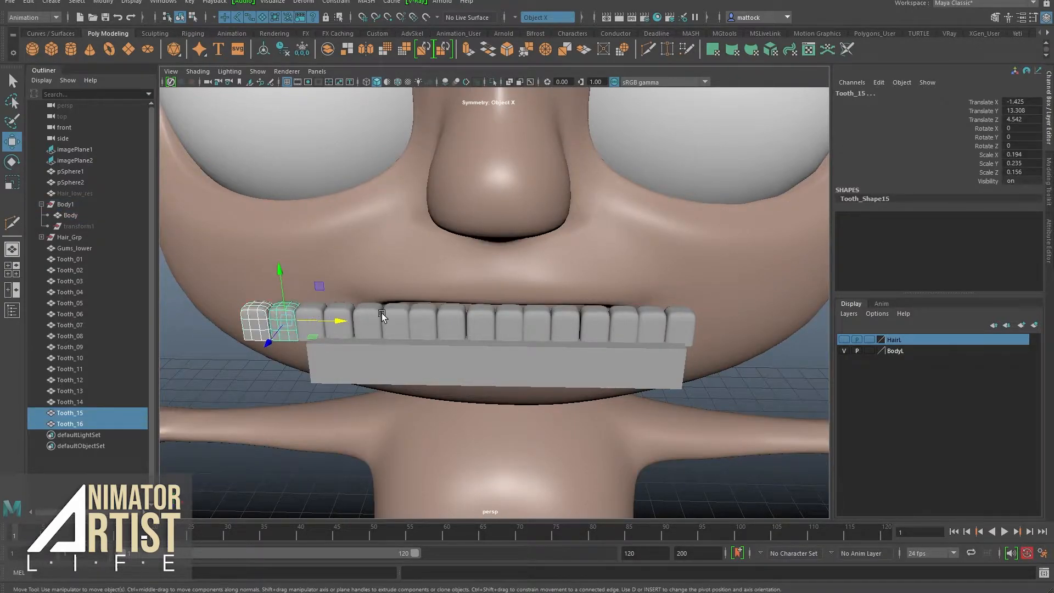
pyautogui.press('Delete')
pyautogui.moveTo(440, 324)
pyautogui.keyDown('alt'); pyautogui.mouseDown()
pyautogui.moveTo(545, 327)
pyautogui.moveTo(483, 332)
pyautogui.moveTo(533, 332)
pyautogui.moveTo(457, 315)
pyautogui.mouseUp(); pyautogui.keyUp('alt')
pyautogui.keyDown('alt'); pyautogui.moveTo(456, 315); pyautogui.dragTo(503, 310, button='right'); pyautogui.keyUp('alt')
pyautogui.keyDown('alt'); pyautogui.moveTo(504, 311); pyautogui.dragTo(504, 319); pyautogui.keyUp('alt')
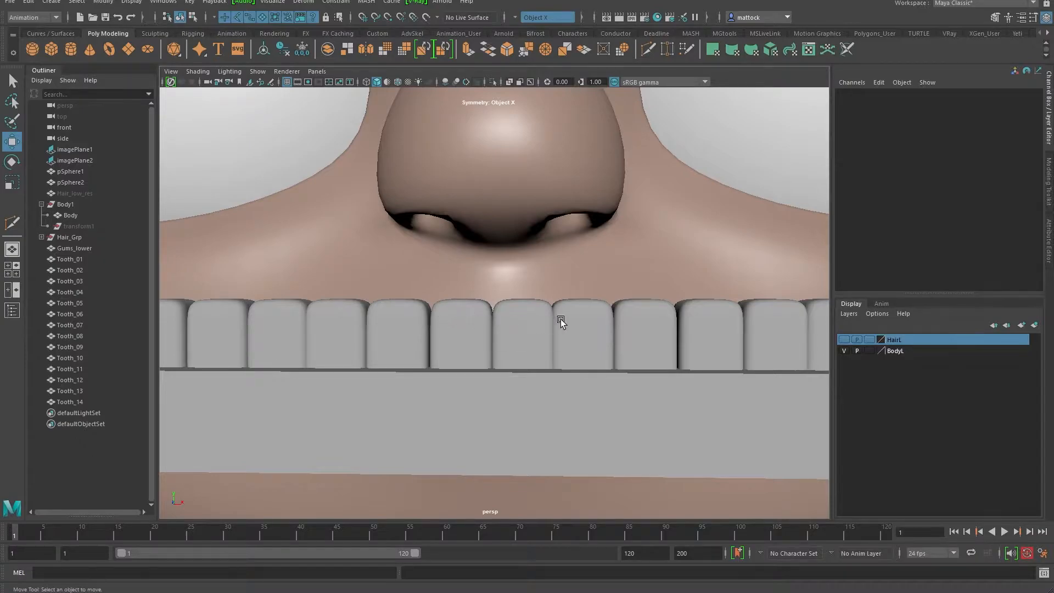
# Step: Widen Tooth_01 and Tooth_02 along X to 0.204
pyautogui.click(519, 331)
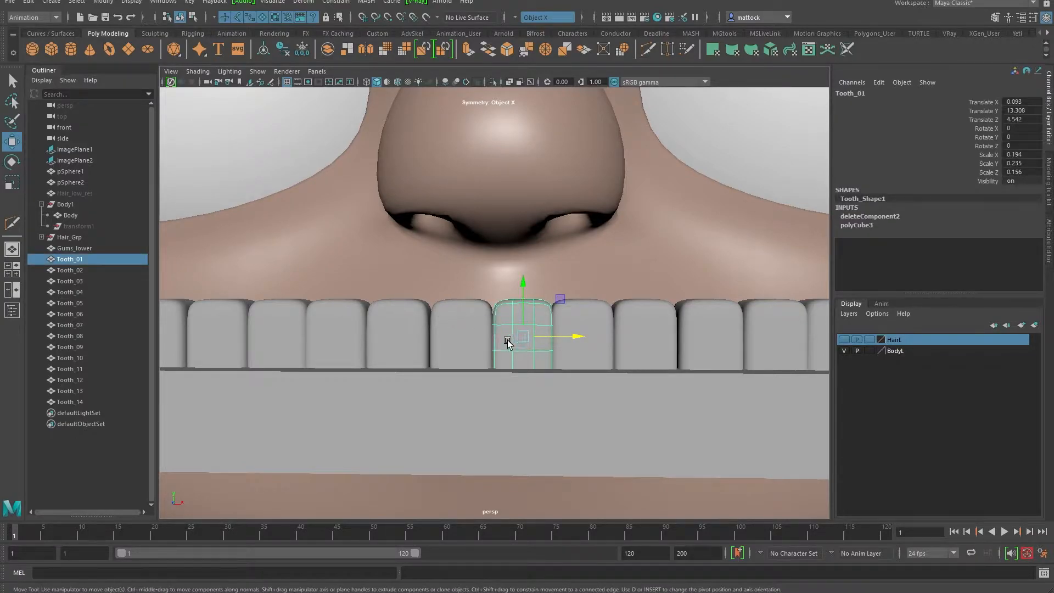
pyautogui.keyDown('shift'); pyautogui.click(458, 328); pyautogui.keyUp('shift')
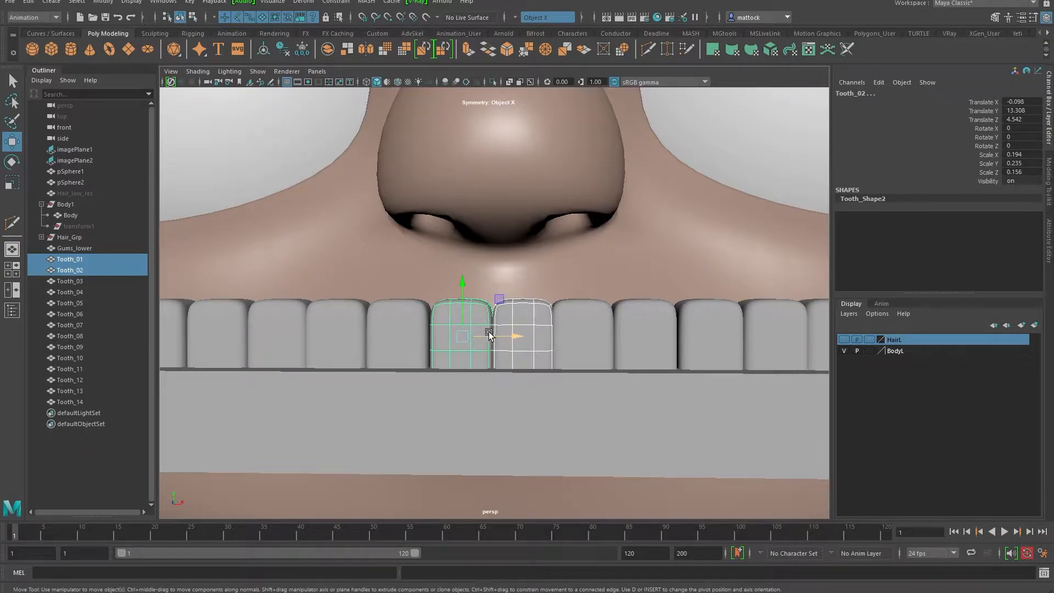
pyautogui.press('r')
pyautogui.moveTo(511, 335); pyautogui.dragTo(516, 337)
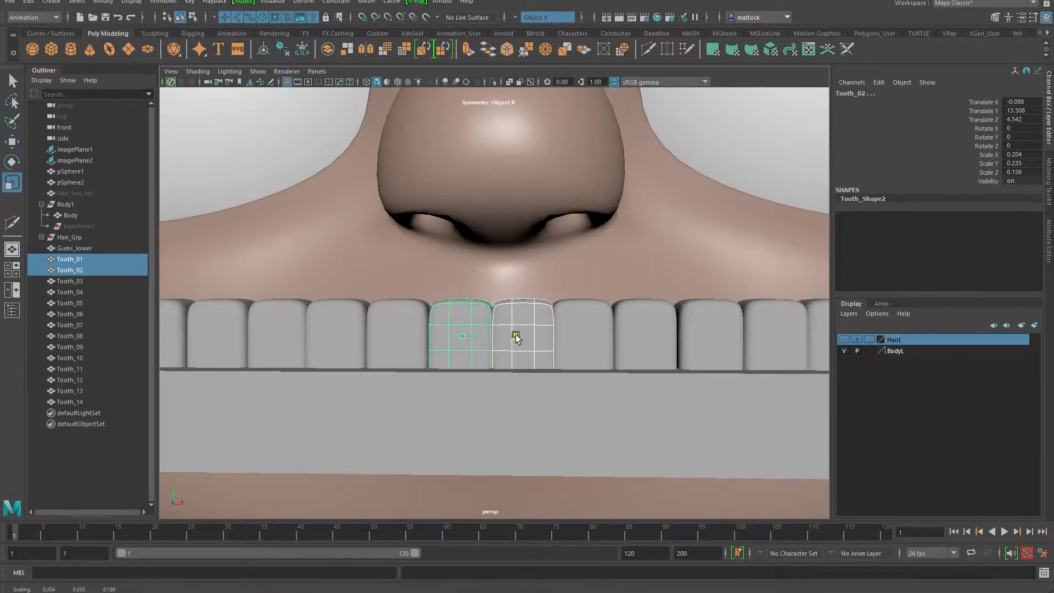
# Step: Move Tooth_02 to X −0.108, Tooth_04 to 0.282 and Tooth_03 to 0.471
pyautogui.click(423, 341)
pyautogui.press('w')
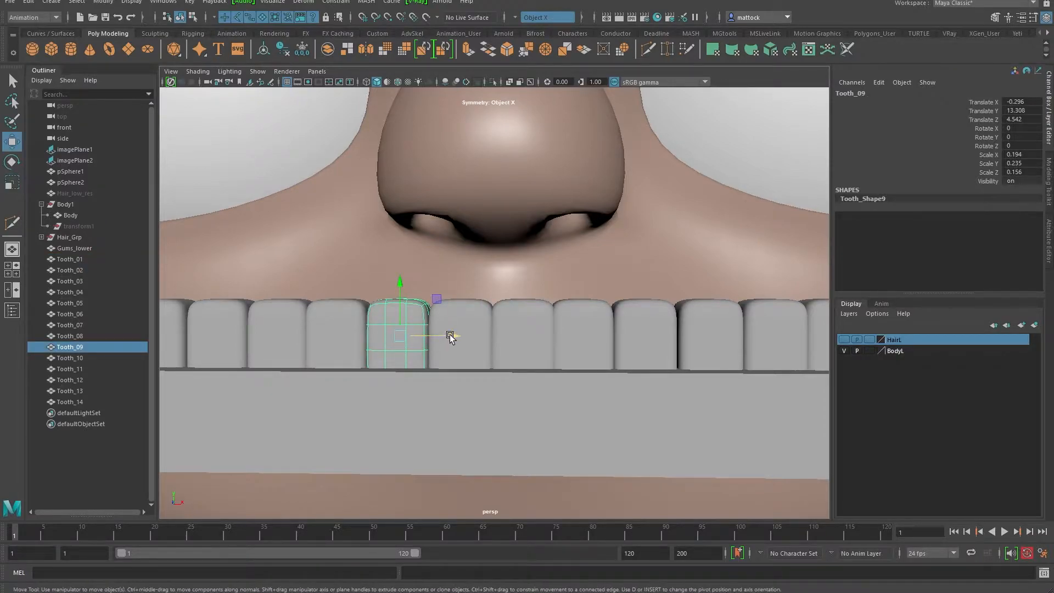
pyautogui.click(463, 309)
pyautogui.moveTo(501, 336); pyautogui.dragTo(498, 337)
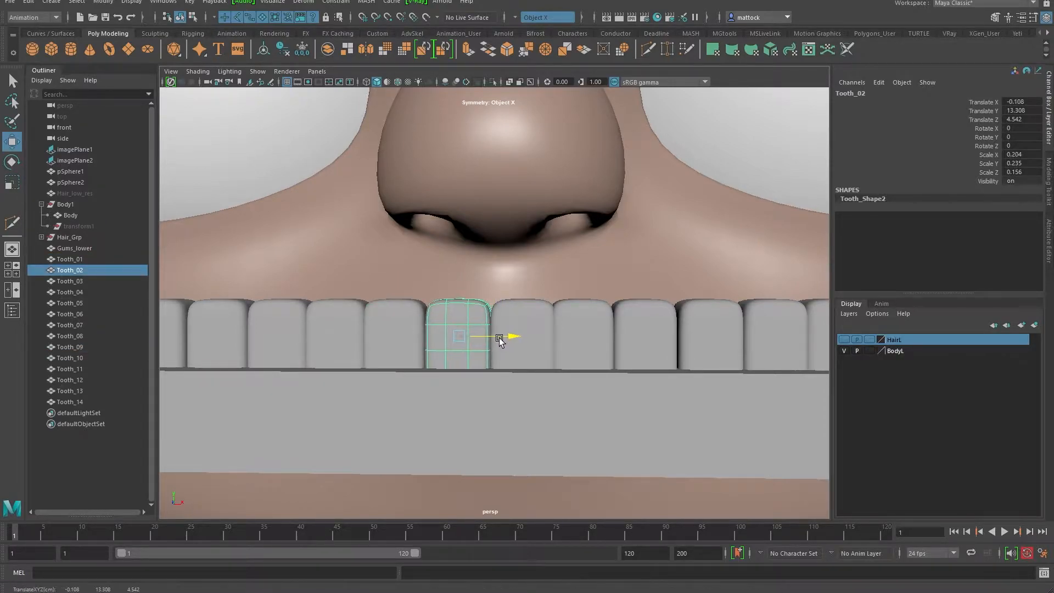
pyautogui.keyDown('alt'); pyautogui.moveTo(549, 297); pyautogui.dragTo(551, 314); pyautogui.keyUp('alt')
pyautogui.click(582, 327)
pyautogui.moveTo(619, 331); pyautogui.dragTo(615, 331)
pyautogui.click(659, 313)
pyautogui.moveTo(689, 328); pyautogui.dragTo(568, 303)
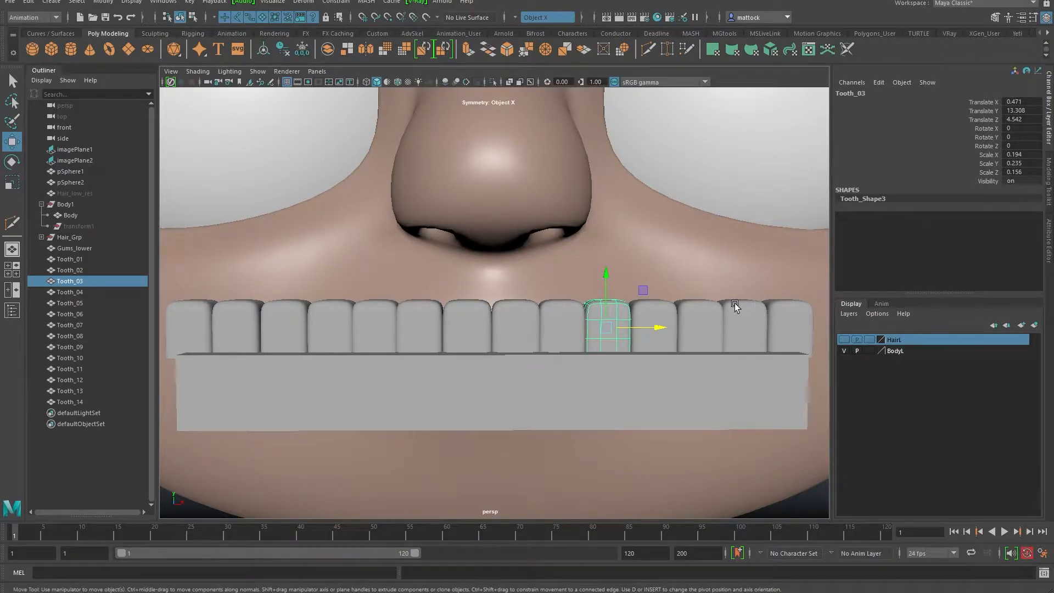
pyautogui.keyDown('alt'); pyautogui.moveTo(647, 281); pyautogui.dragTo(351, 329); pyautogui.keyUp('alt')
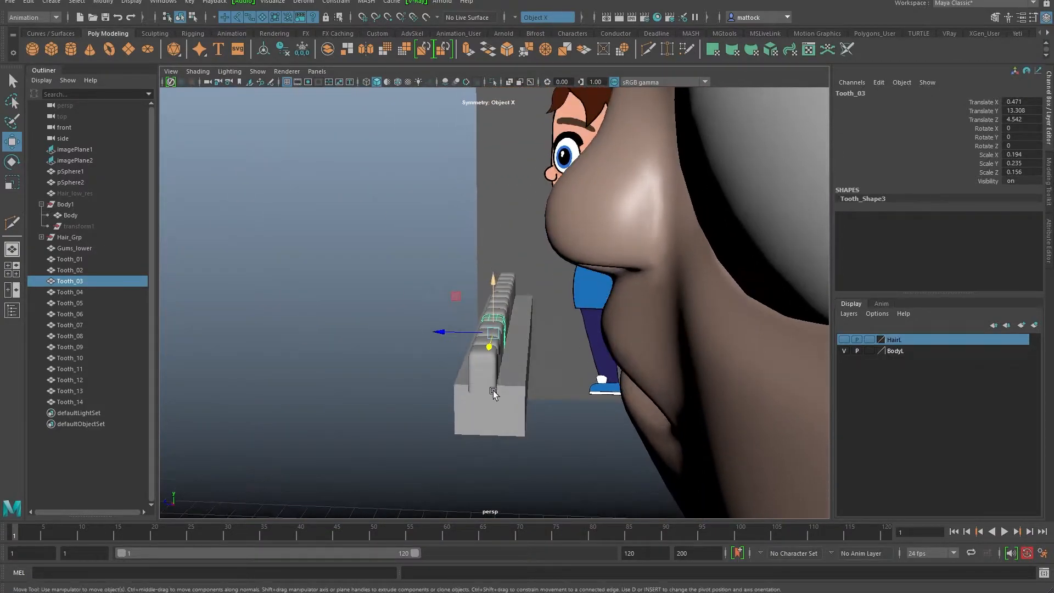
# Step: Make the lower gum block thinner front to back and wider
pyautogui.click(483, 383)
pyautogui.press('r')
pyautogui.moveTo(454, 348); pyautogui.dragTo(462, 352)
pyautogui.keyDown('alt'); pyautogui.moveTo(445, 399); pyautogui.dragTo(611, 355); pyautogui.keyUp('alt')
pyautogui.press('w')
pyautogui.press('r')
pyautogui.click(702, 401)
pyautogui.keyDown('alt'); pyautogui.moveTo(702, 402); pyautogui.dragTo(505, 345); pyautogui.keyUp('alt')
# Step: Select Gums_lower through Tooth_14 in the Outliner and group them as group1
pyautogui.keyDown('alt'); pyautogui.moveTo(626, 230); pyautogui.dragTo(431, 306); pyautogui.keyUp('alt')
pyautogui.moveTo(390, 253); pyautogui.dragTo(531, 415)
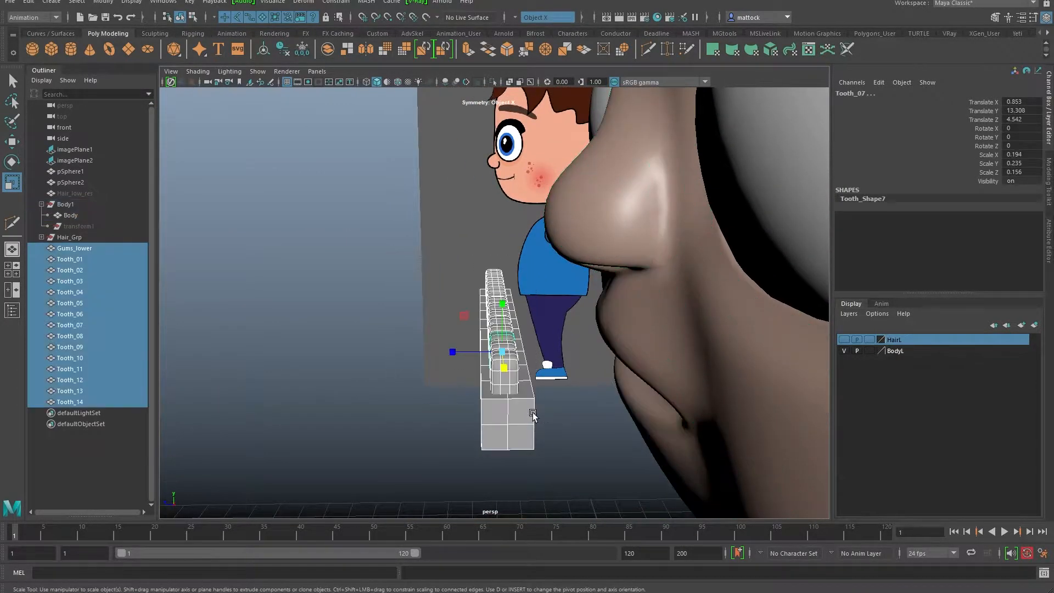
pyautogui.click(74, 247)
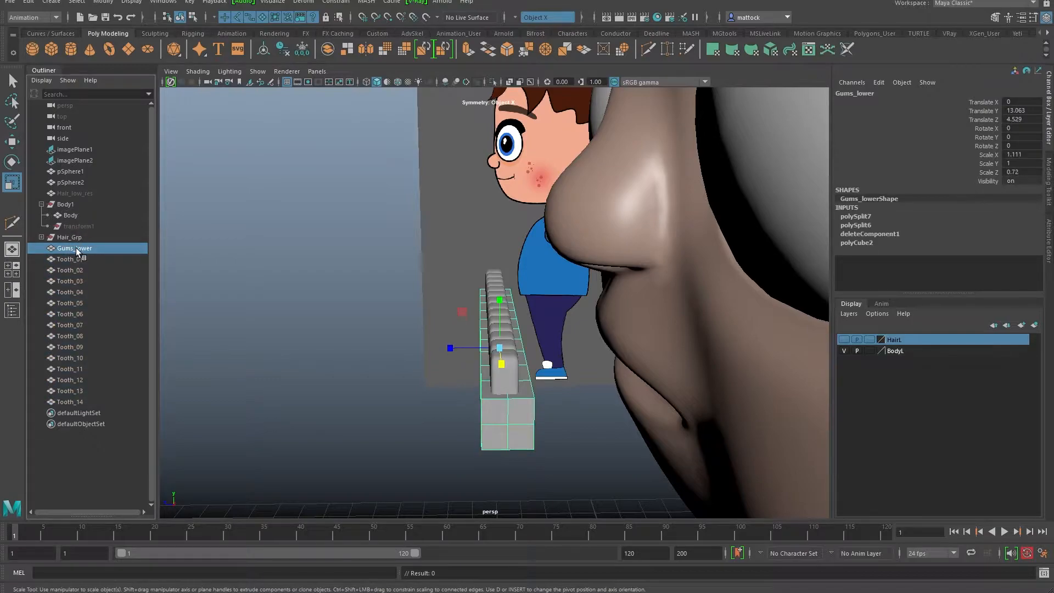
pyautogui.keyDown('shift'); pyautogui.click(69, 401); pyautogui.keyUp('shift')
pyautogui.keyDown('alt'); pyautogui.moveTo(249, 363); pyautogui.dragTo(558, 308); pyautogui.keyUp('alt')
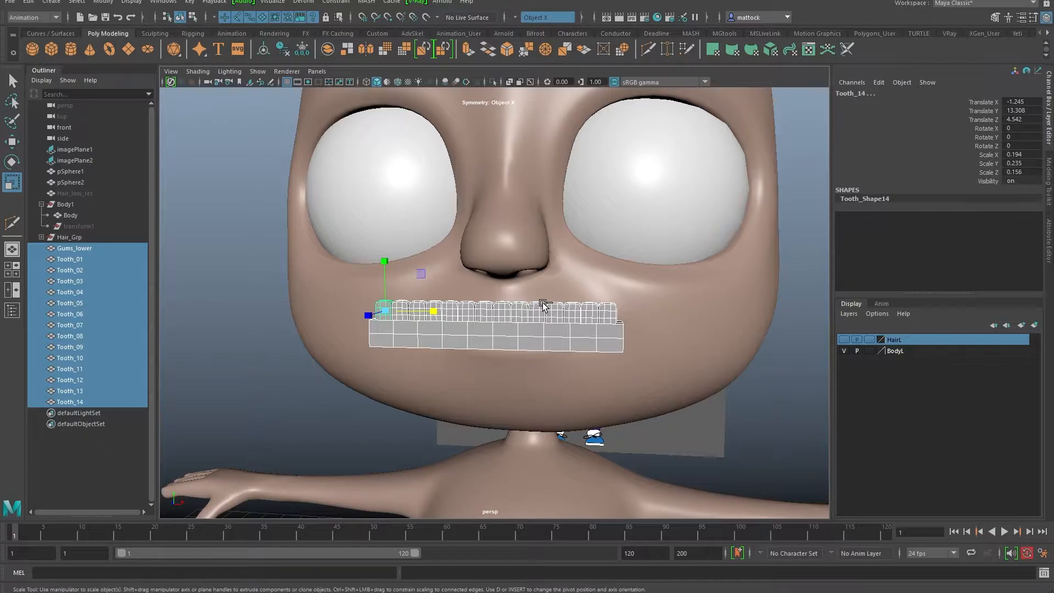
pyautogui.hotkey('ctrl', 'g')
pyautogui.keyDown('alt'); pyautogui.moveTo(604, 264); pyautogui.dragTo(444, 306, button='right'); pyautogui.keyUp('alt')
pyautogui.keyDown('alt'); pyautogui.moveTo(445, 306); pyautogui.dragTo(384, 316); pyautogui.keyUp('alt')
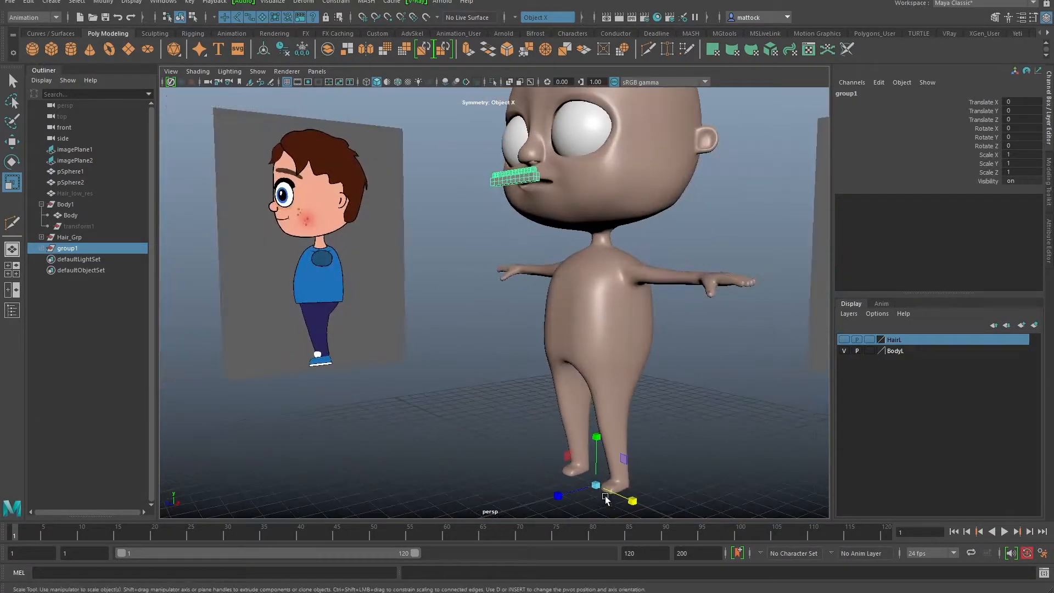
# Step: Center the group's pivot on the teeth with Modify > Center Pivot and save
pyautogui.keyDown('alt'); pyautogui.moveTo(483, 342); pyautogui.dragTo(574, 252); pyautogui.keyUp('alt')
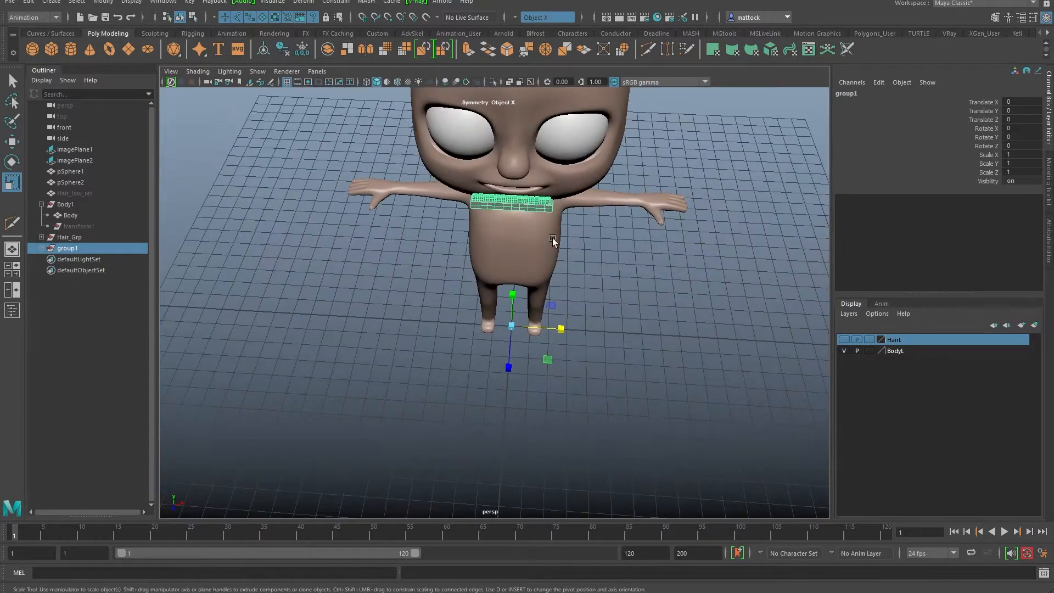
pyautogui.click(105, 2)
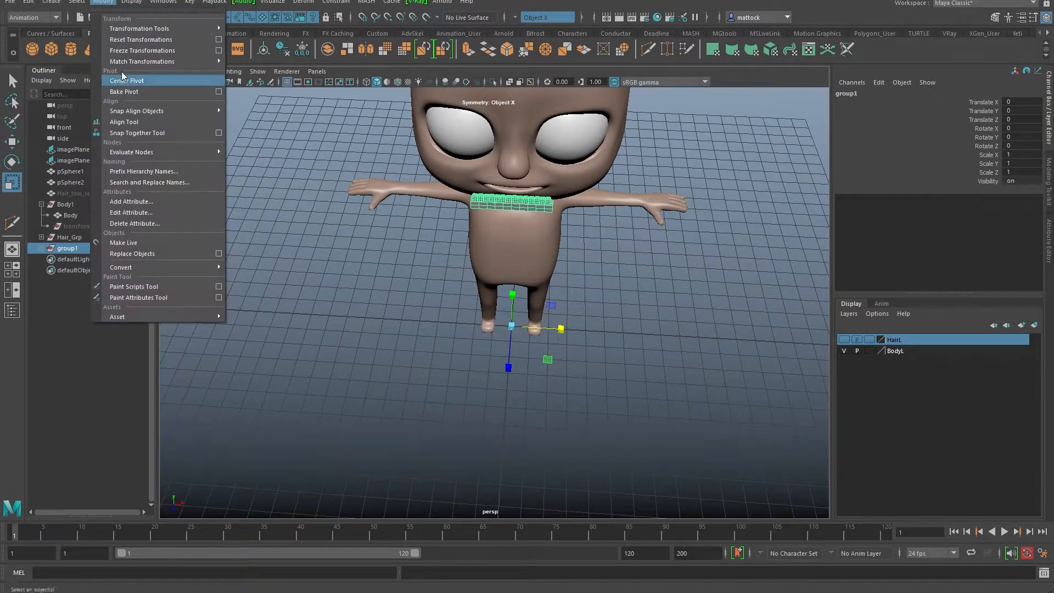
pyautogui.click(132, 81)
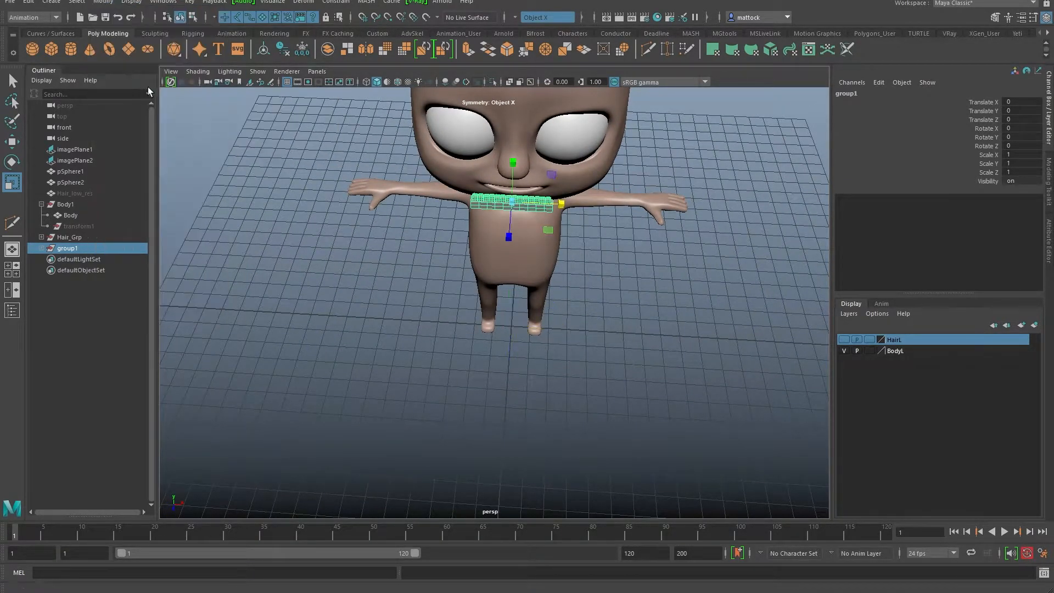
pyautogui.keyDown('alt'); pyautogui.moveTo(377, 211); pyautogui.dragTo(440, 235, button='right'); pyautogui.keyUp('alt')
pyautogui.hotkey('ctrl', 's')
# Step: Rename group1 to Lower_teeth_grp and re-save CartoonBoy_v05.ma
pyautogui.keyDown('alt'); pyautogui.moveTo(660, 203); pyautogui.dragTo(531, 203, button='middle'); pyautogui.keyUp('alt')
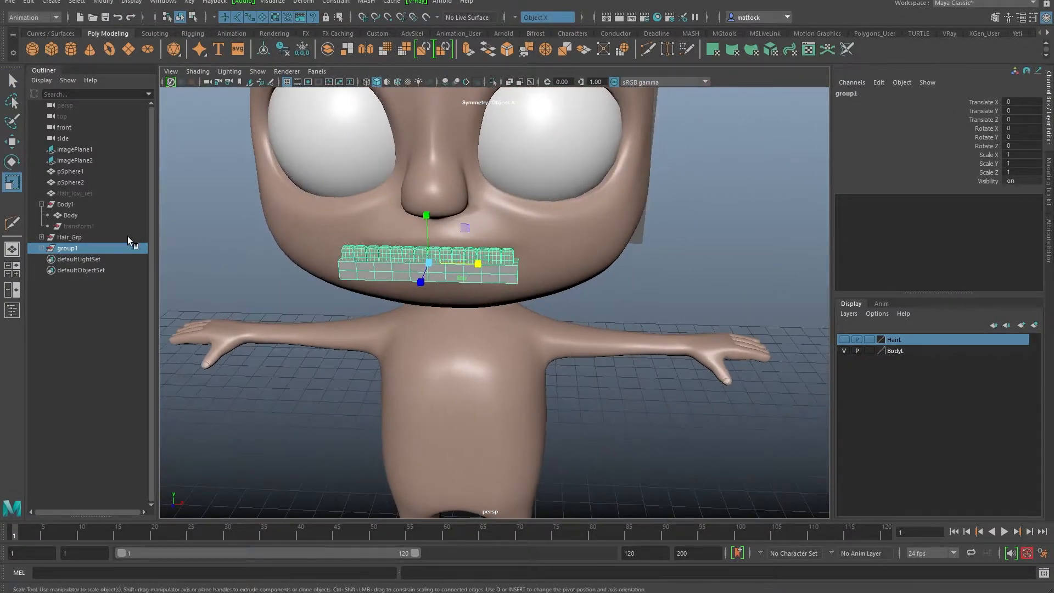
pyautogui.doubleClick(68, 248)
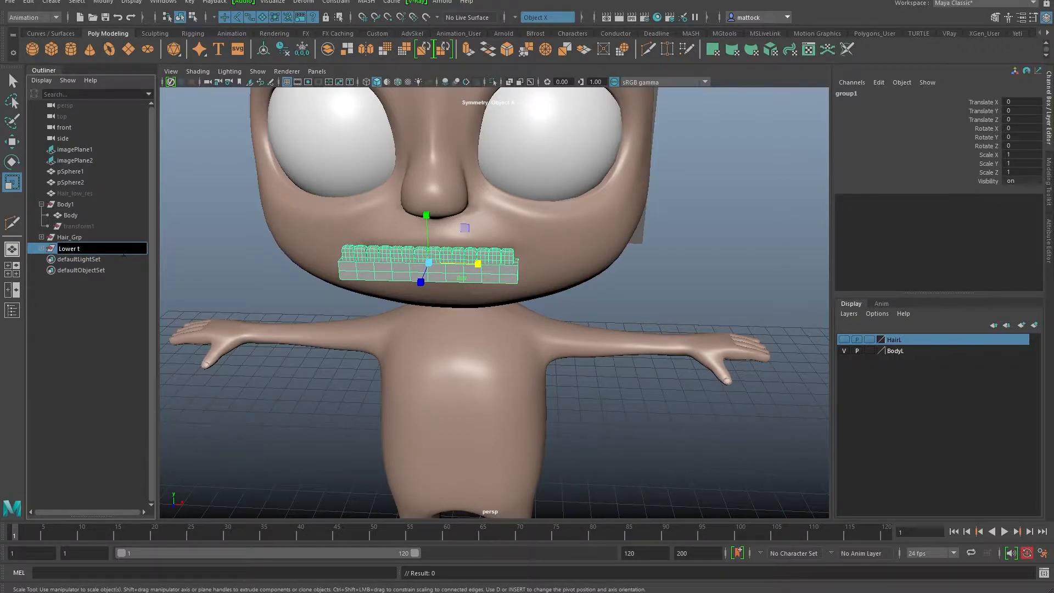
pyautogui.press('Return')
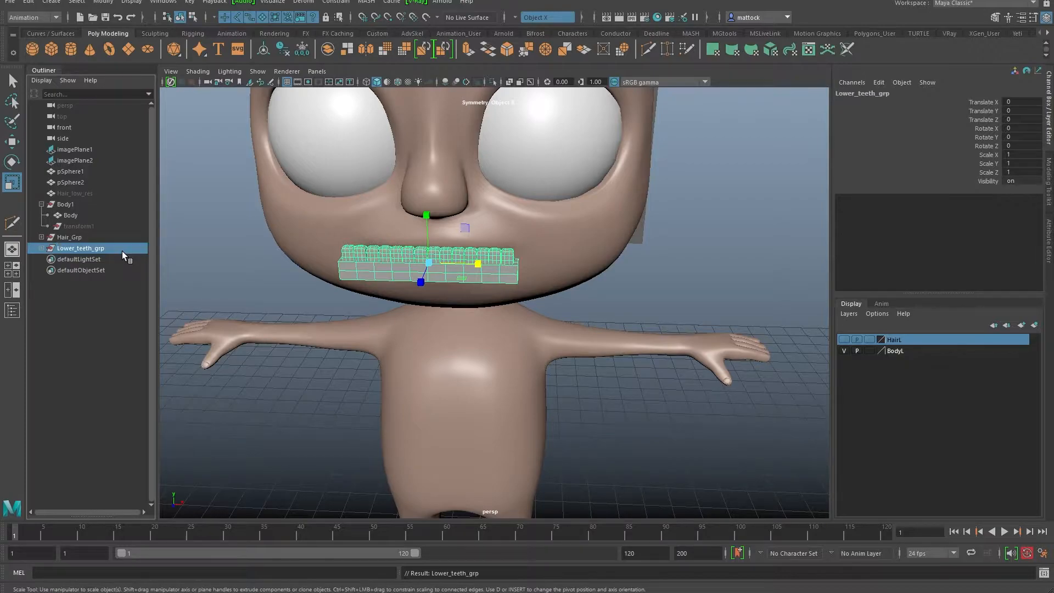
pyautogui.hotkey('ctrl', 's')
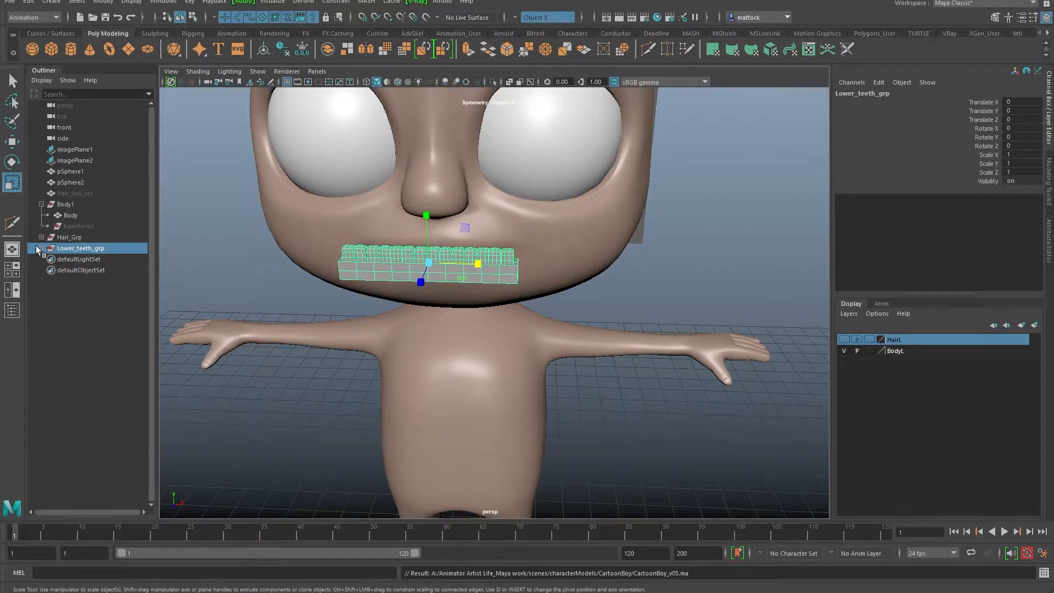
pyautogui.keyDown('alt'); pyautogui.moveTo(452, 236); pyautogui.dragTo(496, 231); pyautogui.keyUp('alt')
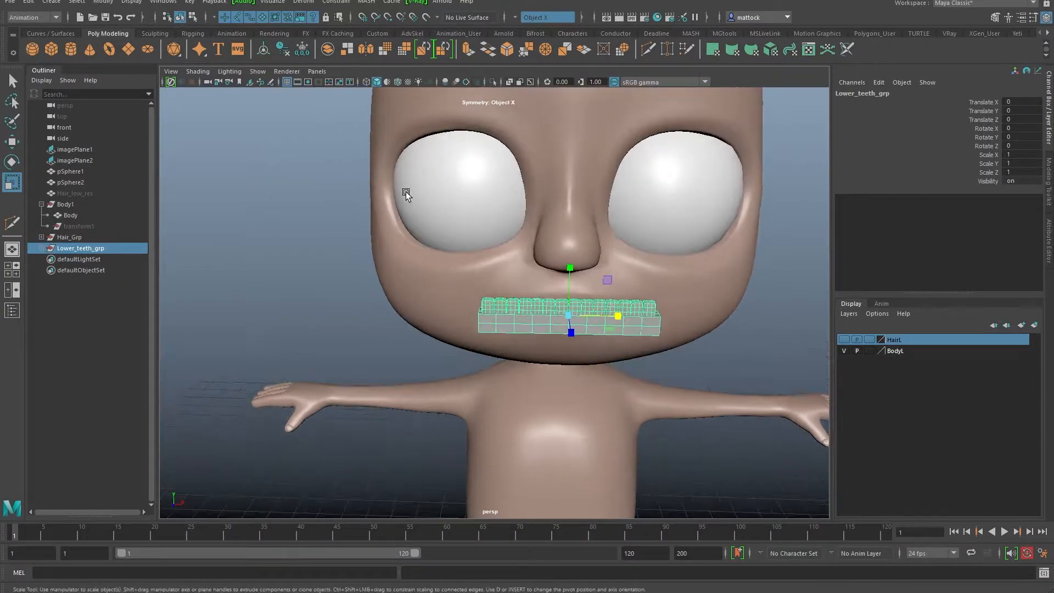
# Step: Add a Bend nonlinear deformer to the lower teeth and gums
pyautogui.click(44, 17)
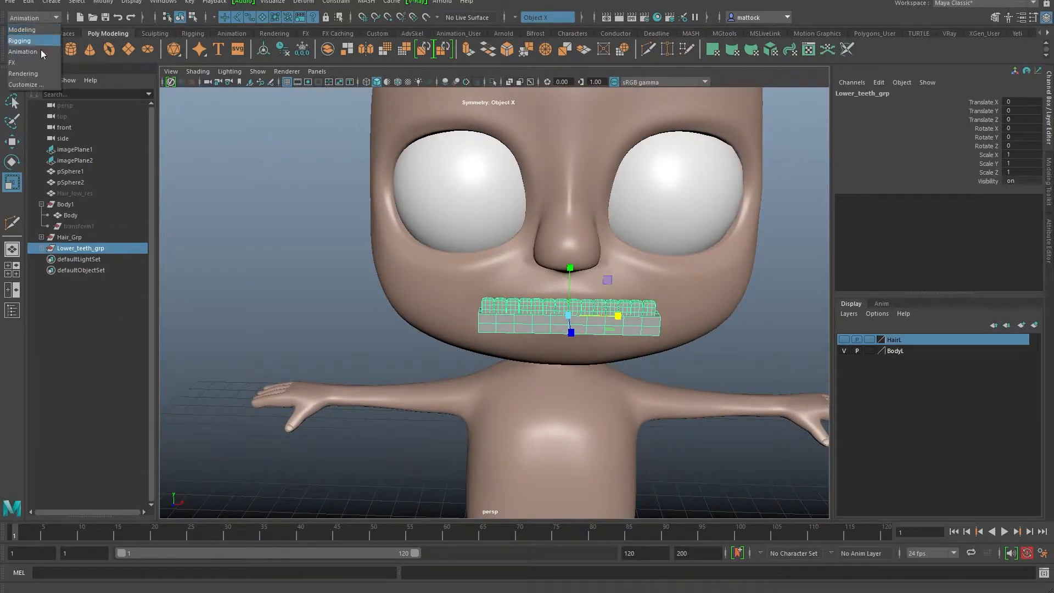
pyautogui.click(34, 20)
pyautogui.click(309, 2)
pyautogui.click(303, 2)
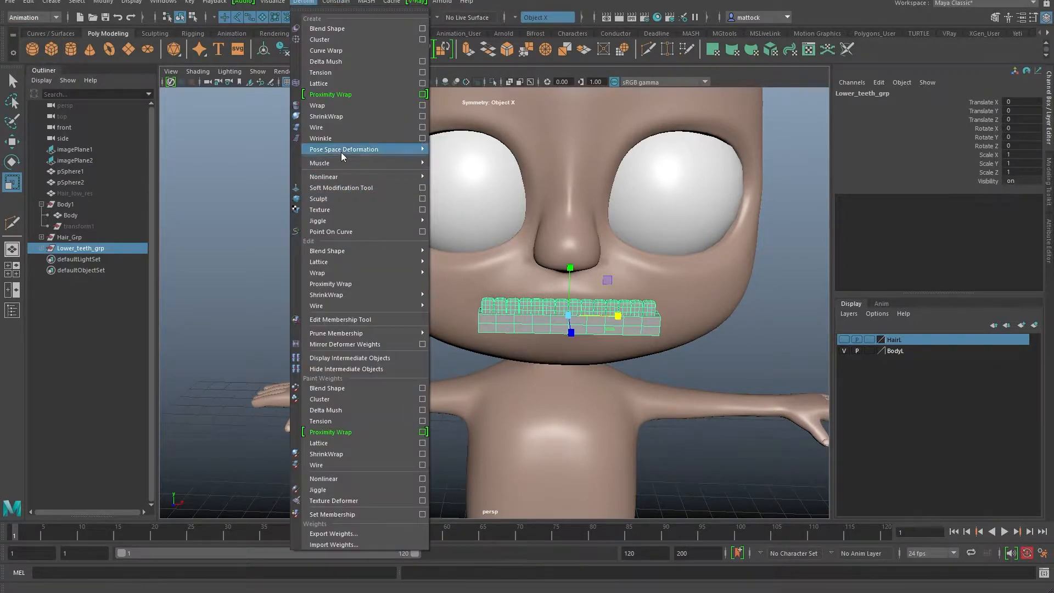
pyautogui.click(459, 175)
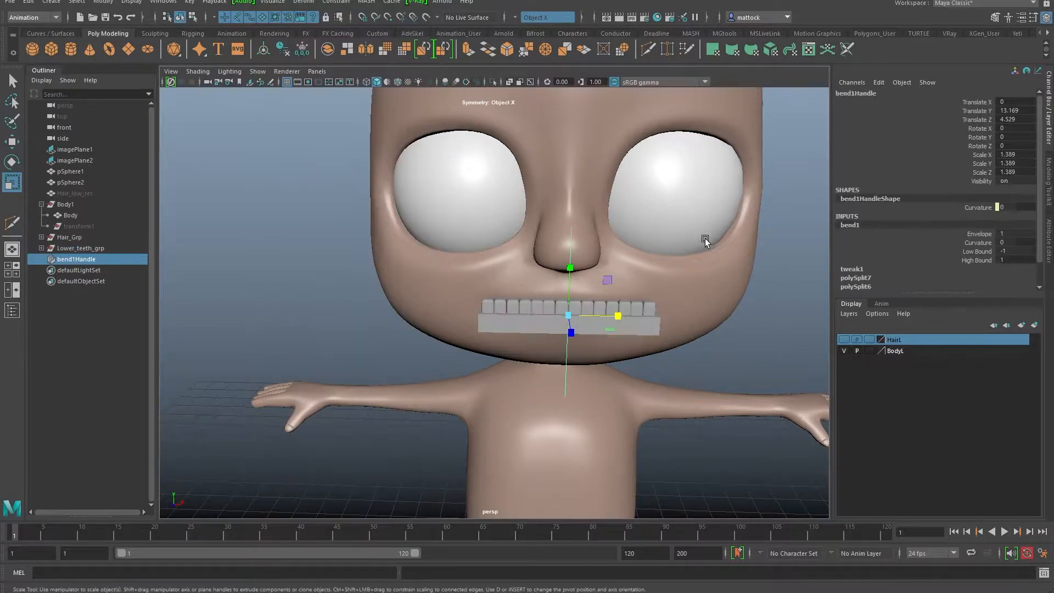
pyautogui.press('f')
pyautogui.scroll(4, 521, 272)
# Step: Rotate bend1Handle to 90/90/0 along the teeth and set Curvature to 53.858
pyautogui.press('e')
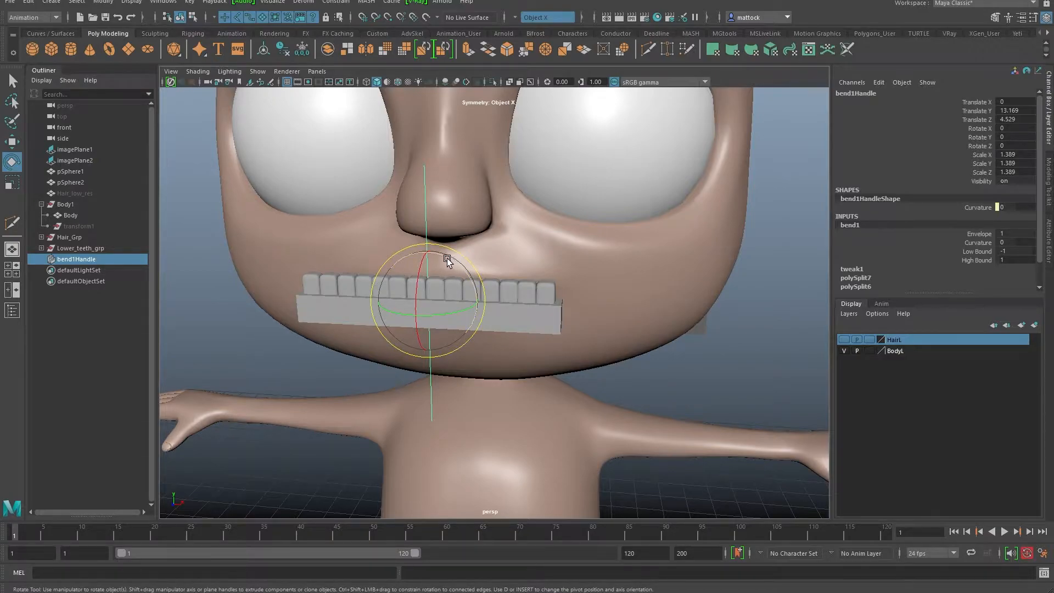
pyautogui.moveTo(444, 257); pyautogui.dragTo(494, 321)
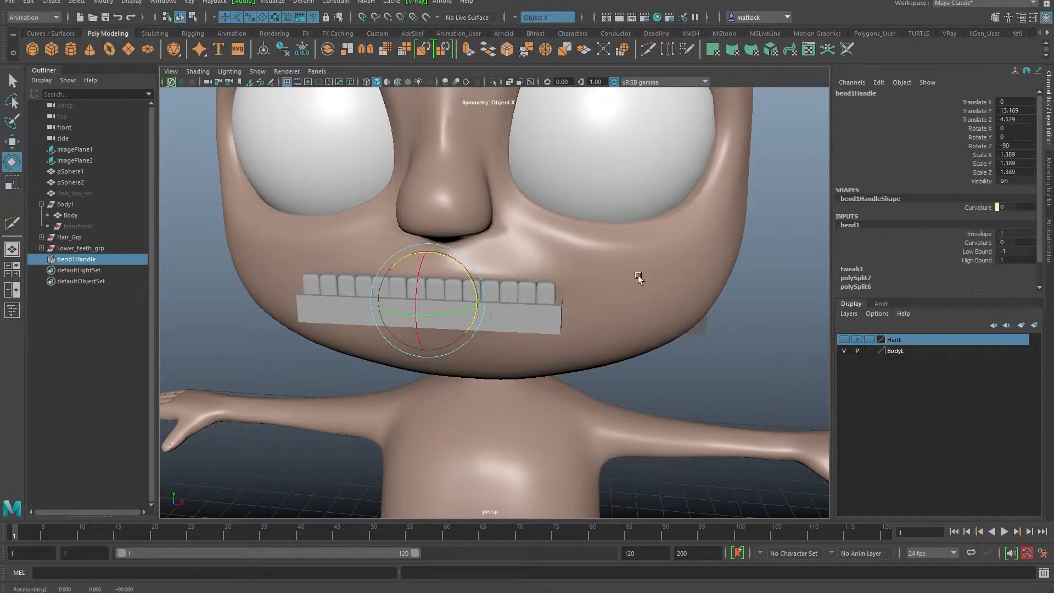
pyautogui.click(978, 242)
pyautogui.moveTo(604, 277); pyautogui.dragTo(710, 280, button='middle')
pyautogui.keyDown('alt'); pyautogui.moveTo(433, 294); pyautogui.dragTo(351, 344); pyautogui.keyUp('alt')
pyautogui.press('e')
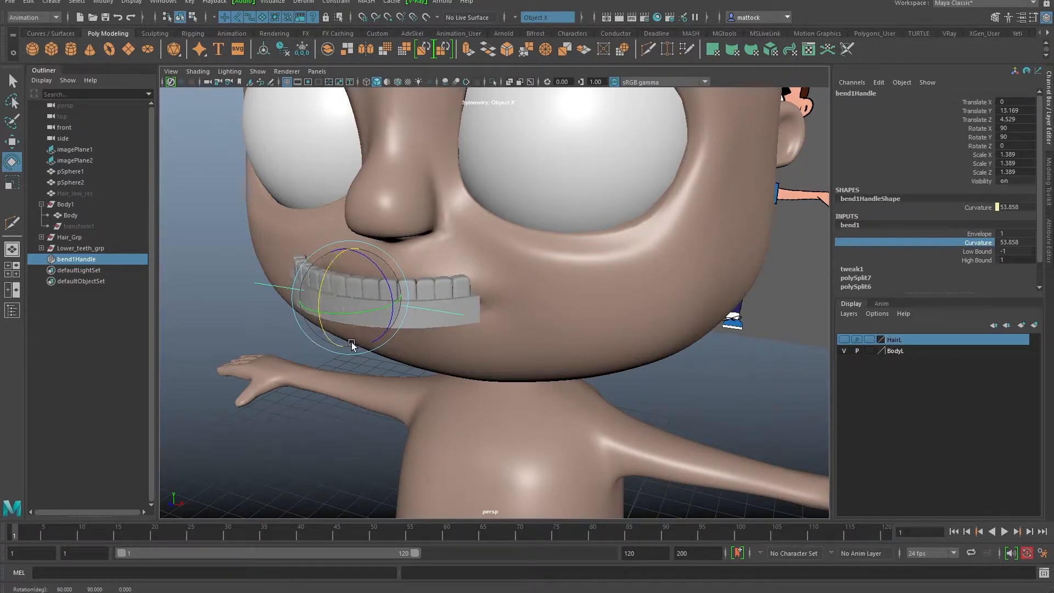
# Step: Group Lower_teeth_grp with bend1Handle and name the new group Lower_teeth_parent_grp
pyautogui.keyDown('ctrl'); pyautogui.click(84, 250); pyautogui.keyUp('ctrl')
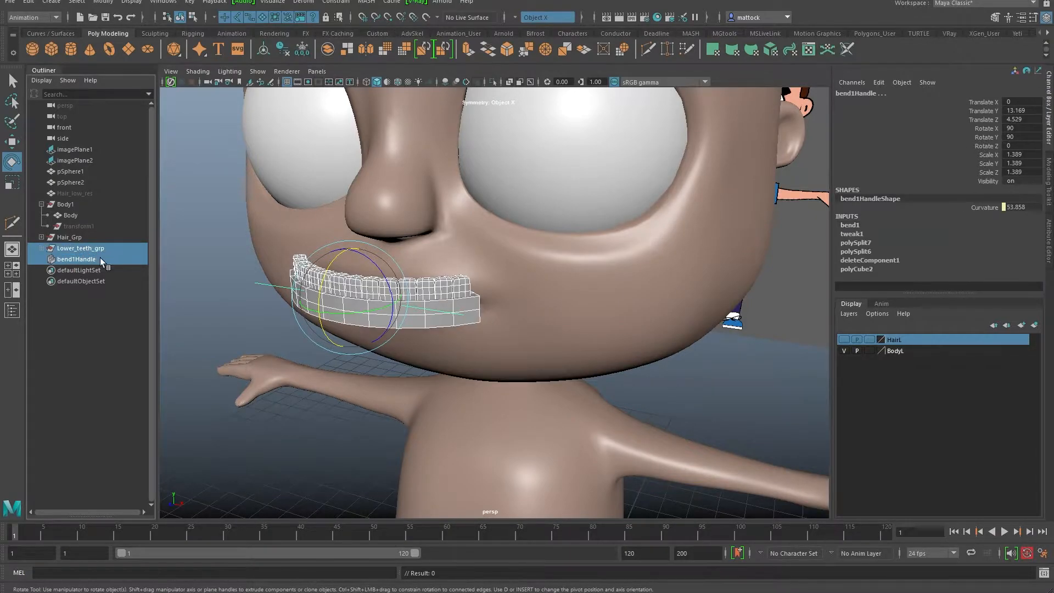
pyautogui.hotkey('ctrl', 'g')
pyautogui.doubleClick(89, 249)
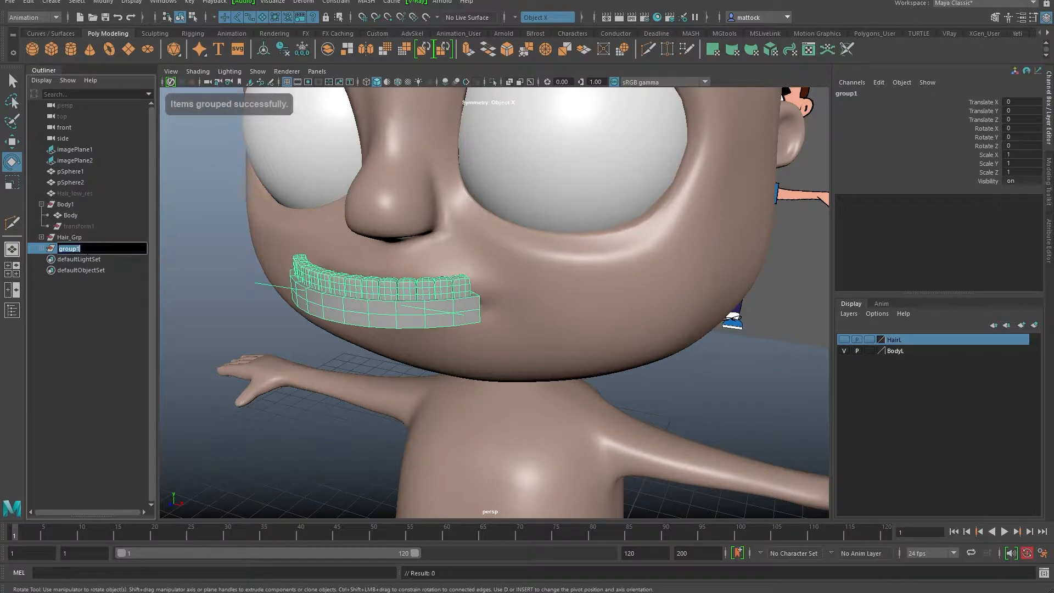
pyautogui.write('Lower teeth')
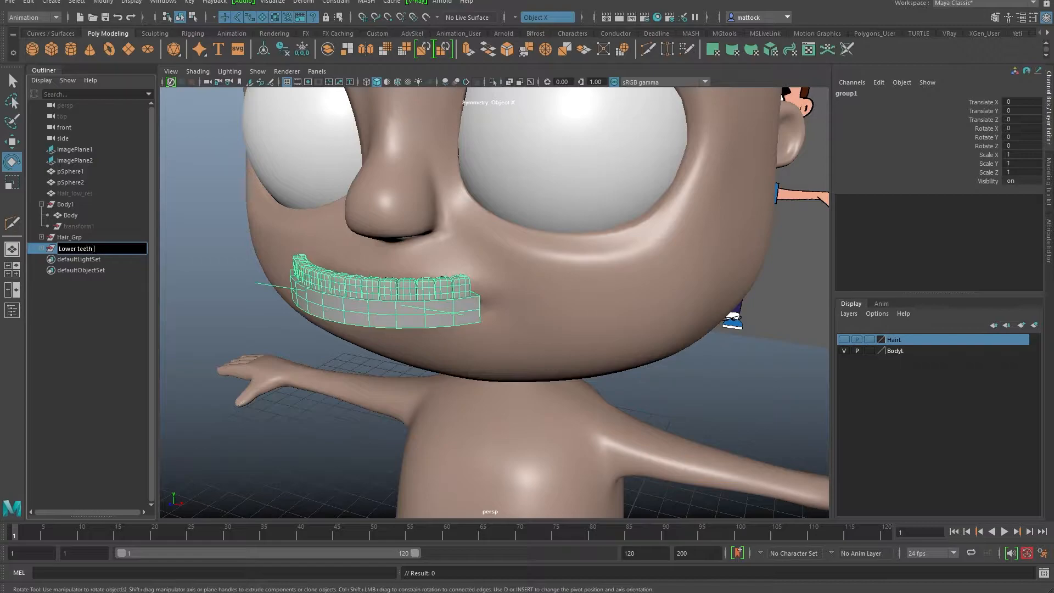
pyautogui.write('_teeth_parent_grp')
pyautogui.press('Return')
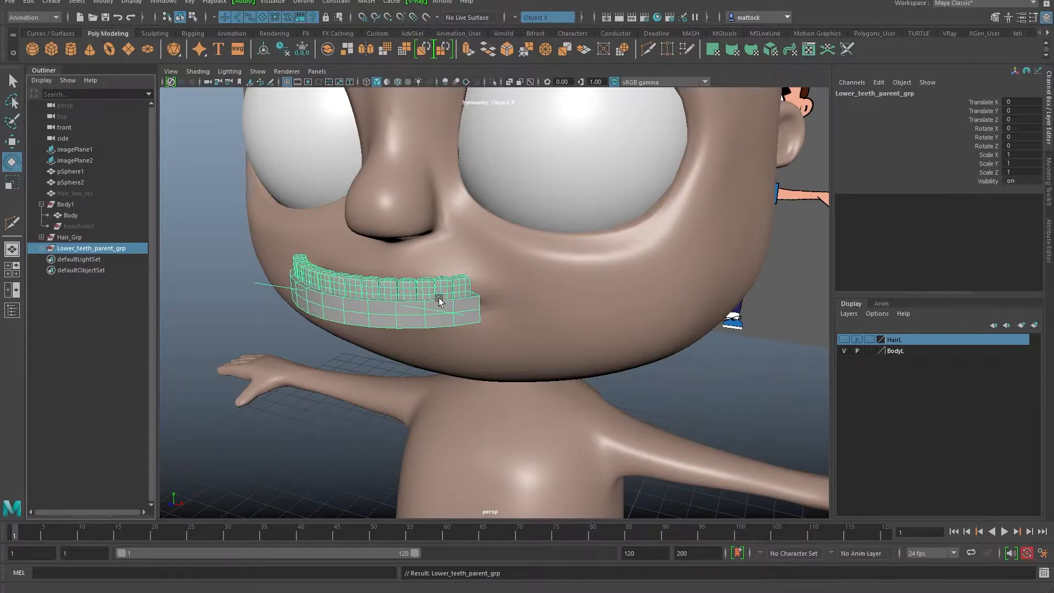
pyautogui.keyDown('alt'); pyautogui.moveTo(371, 313); pyautogui.dragTo(321, 366); pyautogui.keyUp('alt')
pyautogui.keyDown('alt'); pyautogui.moveTo(314, 343); pyautogui.dragTo(140, 239); pyautogui.keyUp('alt')
pyautogui.click(79, 250)
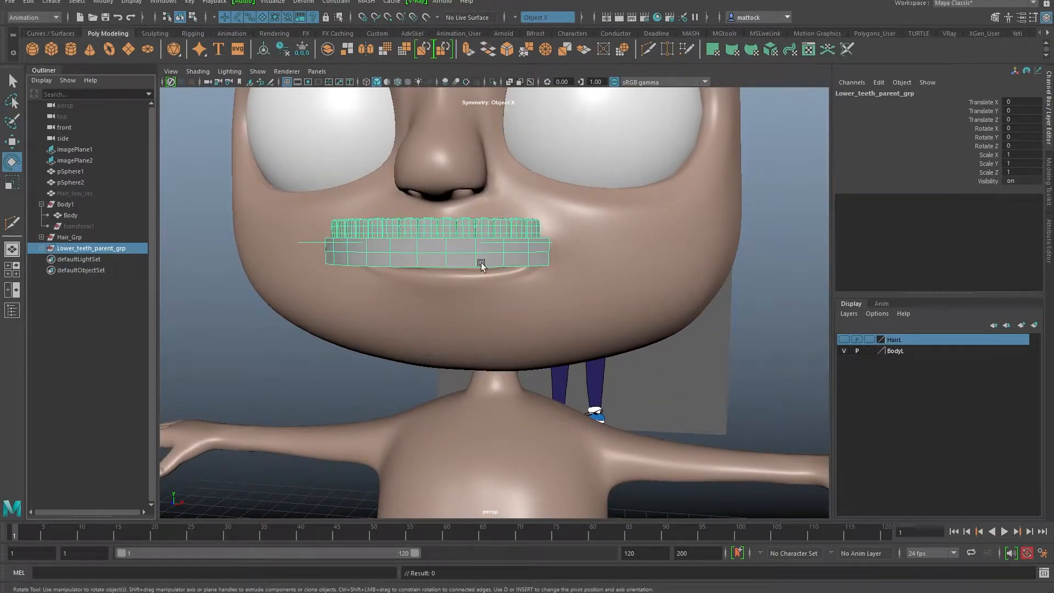
# Step: Center the pivot of Lower_teeth_parent_grp
pyautogui.press('w')
pyautogui.click(103, 1)
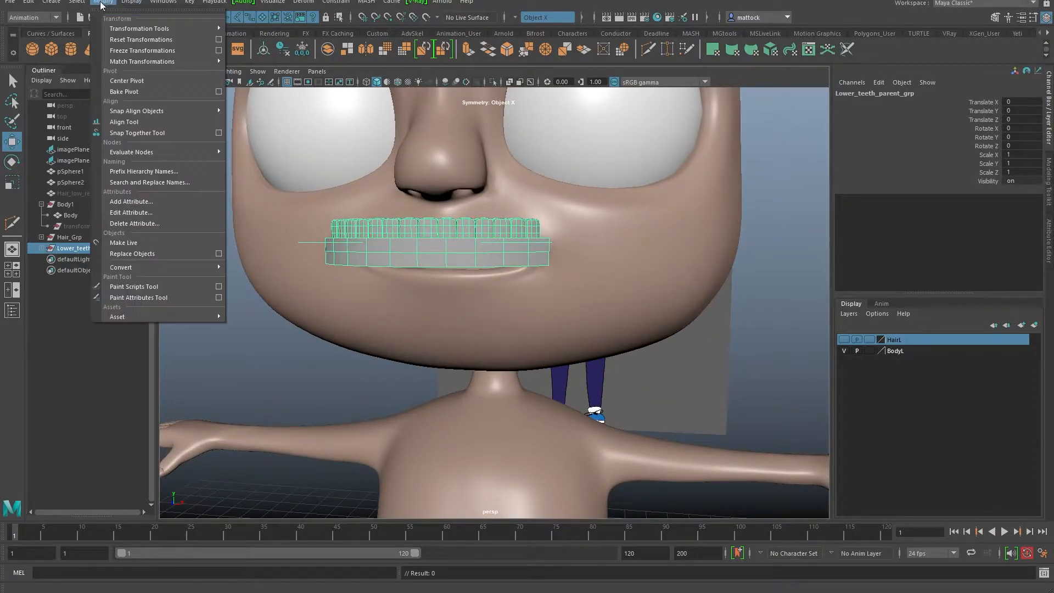
pyautogui.click(140, 81)
pyautogui.scroll(-4, 351, 247)
pyautogui.keyDown('alt'); pyautogui.moveTo(351, 258); pyautogui.dragTo(226, 335); pyautogui.keyUp('alt')
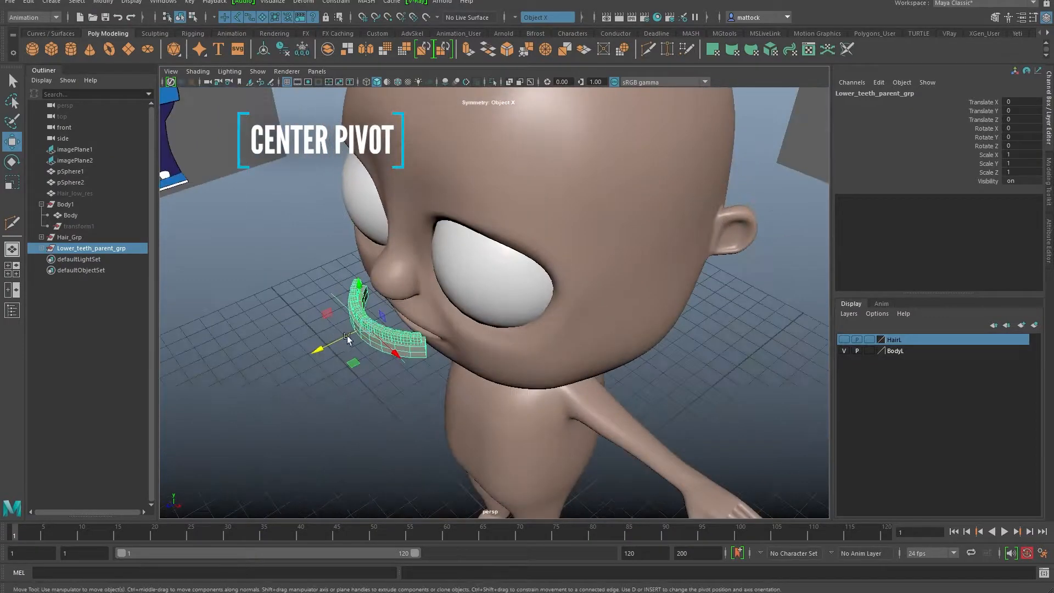
pyautogui.keyDown('alt'); pyautogui.moveTo(226, 334); pyautogui.dragTo(309, 286, button='middle'); pyautogui.keyUp('alt')
pyautogui.keyDown('alt'); pyautogui.moveTo(444, 352); pyautogui.dragTo(416, 308); pyautogui.keyUp('alt')
pyautogui.scroll(3, 415, 293)
pyautogui.keyDown('alt'); pyautogui.moveTo(415, 289); pyautogui.dragTo(431, 352, button='middle'); pyautogui.keyUp('alt')
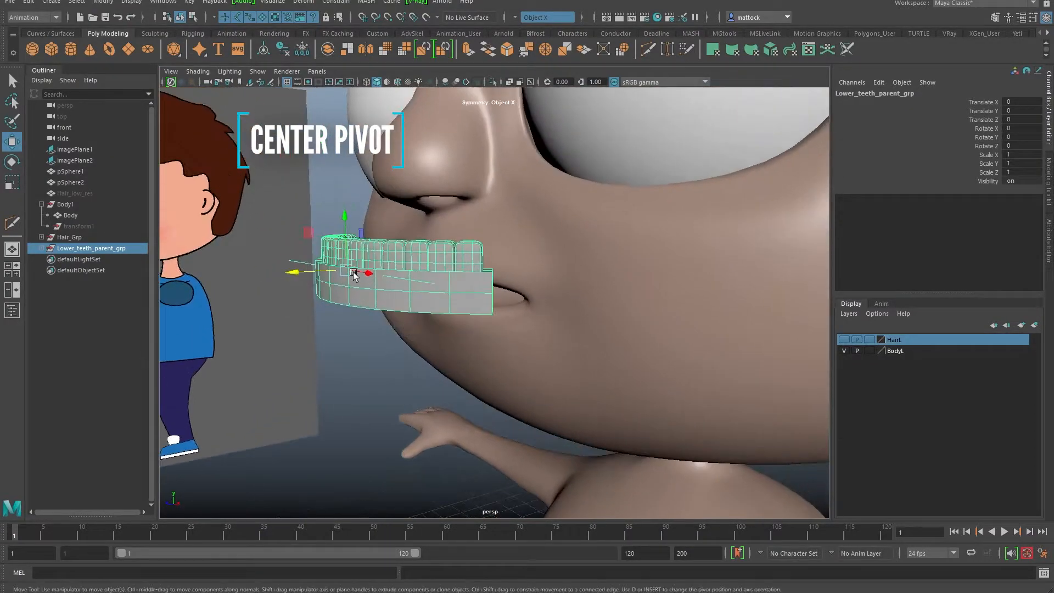
# Step: Move Lower_teeth_parent_grp into the mouth to Translate Y -0.435, Z -1.193
pyautogui.click(41, 248)
pyautogui.click(78, 248)
pyautogui.keyDown('alt'); pyautogui.moveTo(378, 254); pyautogui.dragTo(342, 360); pyautogui.keyUp('alt')
pyautogui.moveTo(287, 339); pyautogui.dragTo(477, 339)
pyautogui.moveTo(560, 190); pyautogui.dragTo(563, 226)
pyautogui.moveTo(491, 306)
pyautogui.keyDown('alt'); pyautogui.mouseDown()
pyautogui.moveTo(445, 317)
pyautogui.moveTo(519, 336)
pyautogui.moveTo(501, 324)
pyautogui.moveTo(496, 245)
pyautogui.moveTo(483, 262)
pyautogui.moveTo(504, 325)
pyautogui.moveTo(376, 322)
pyautogui.moveTo(494, 323)
pyautogui.mouseUp(); pyautogui.keyUp('alt')
# Step: Switch the BodyL display layer to Template, then to Reference
pyautogui.click(869, 350)
pyautogui.keyDown('alt'); pyautogui.moveTo(805, 347); pyautogui.dragTo(562, 351); pyautogui.keyUp('alt')
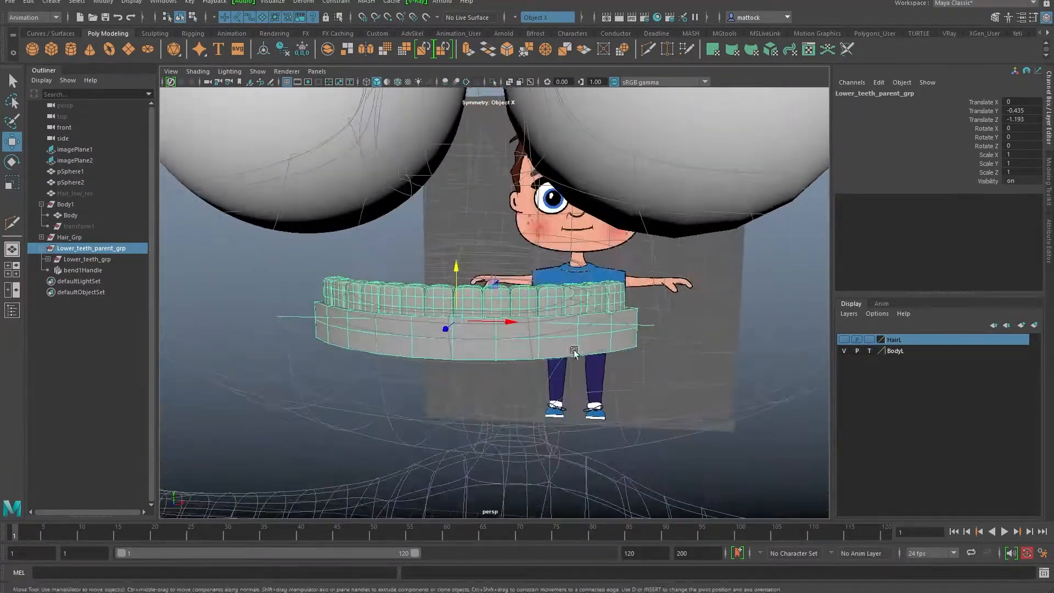
pyautogui.click(869, 351)
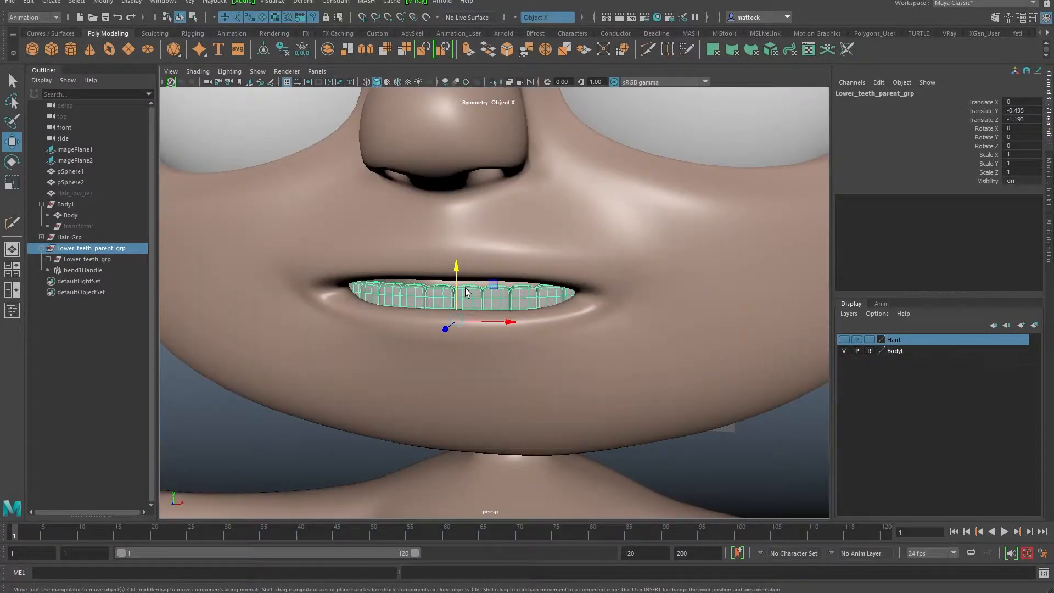
# Step: Scale Lower_teeth_parent_grp down uniformly to 0.755, undoing a trial rotation
pyautogui.press('r')
pyautogui.keyDown('alt'); pyautogui.moveTo(439, 321); pyautogui.dragTo(437, 364); pyautogui.keyUp('alt')
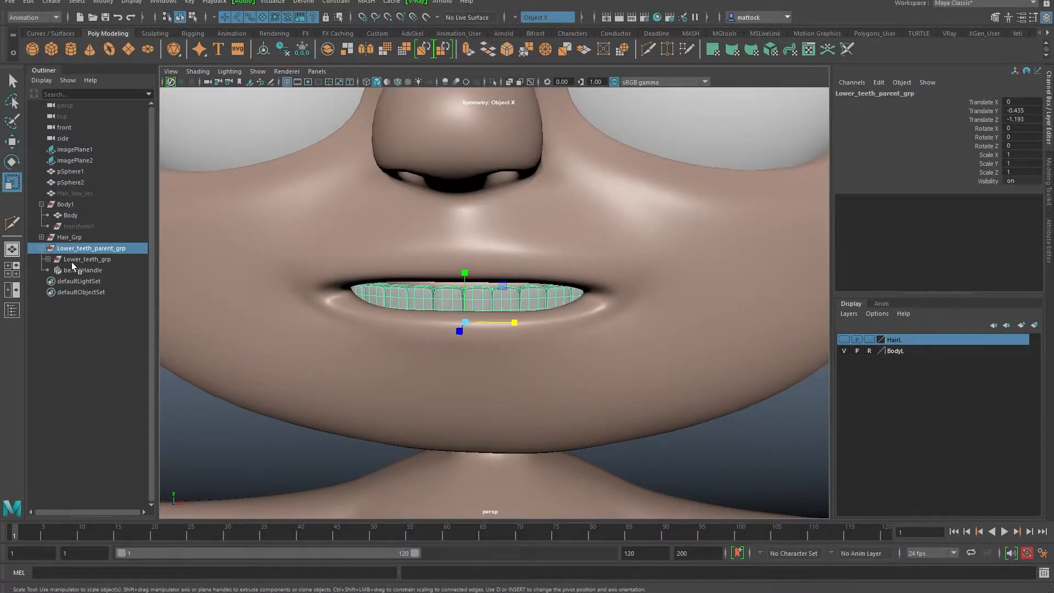
pyautogui.keyDown('alt'); pyautogui.moveTo(375, 306); pyautogui.dragTo(390, 328); pyautogui.keyUp('alt')
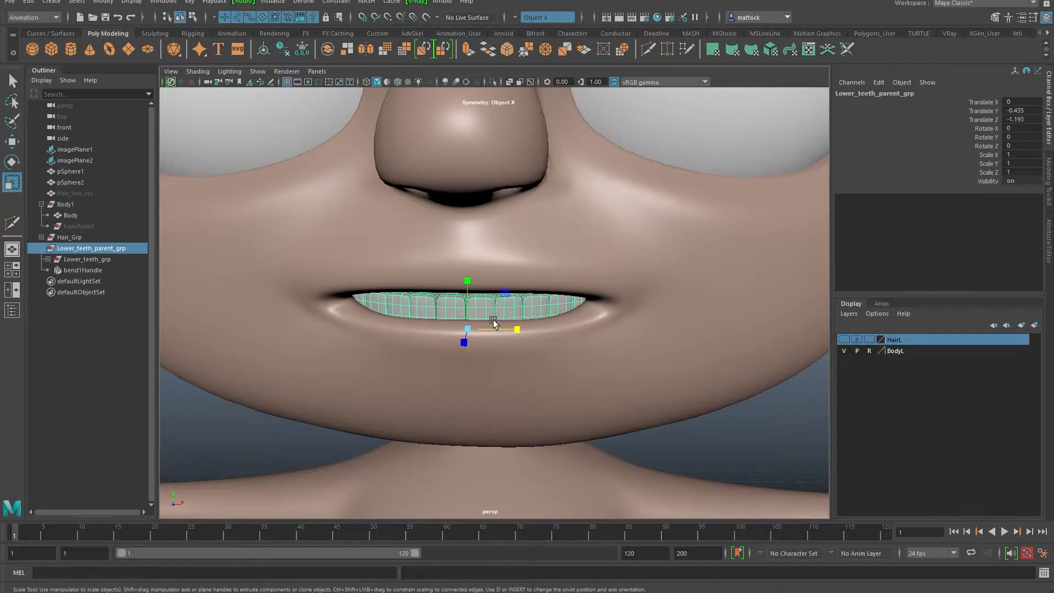
pyautogui.press('e')
pyautogui.moveTo(494, 323); pyautogui.dragTo(502, 325)
pyautogui.hotkey('ctrl', 'z')
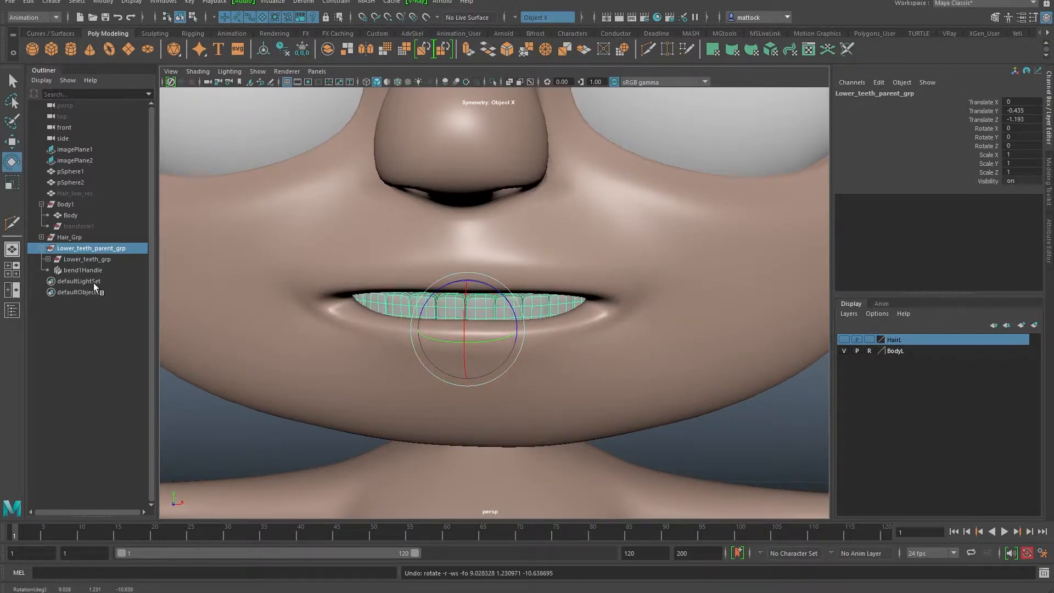
pyautogui.moveTo(392, 338)
pyautogui.keyDown('alt'); pyautogui.mouseDown()
pyautogui.moveTo(441, 331)
pyautogui.moveTo(376, 336)
pyautogui.moveTo(395, 338)
pyautogui.mouseUp(); pyautogui.keyUp('alt')
pyautogui.press('r')
# Step: Raise the teeth group to Translate Y -0.365 and select the lower gums
pyautogui.press('w')
pyautogui.moveTo(416, 278); pyautogui.dragTo(458, 318)
pyautogui.keyDown('alt'); pyautogui.moveTo(353, 320); pyautogui.dragTo(434, 322, button='right'); pyautogui.keyUp('alt')
pyautogui.moveTo(391, 326)
pyautogui.keyDown('alt'); pyautogui.mouseDown()
pyautogui.moveTo(383, 332)
pyautogui.moveTo(394, 330)
pyautogui.mouseUp(); pyautogui.keyUp('alt')
pyautogui.keyDown('alt'); pyautogui.moveTo(311, 291); pyautogui.dragTo(309, 316); pyautogui.keyUp('alt')
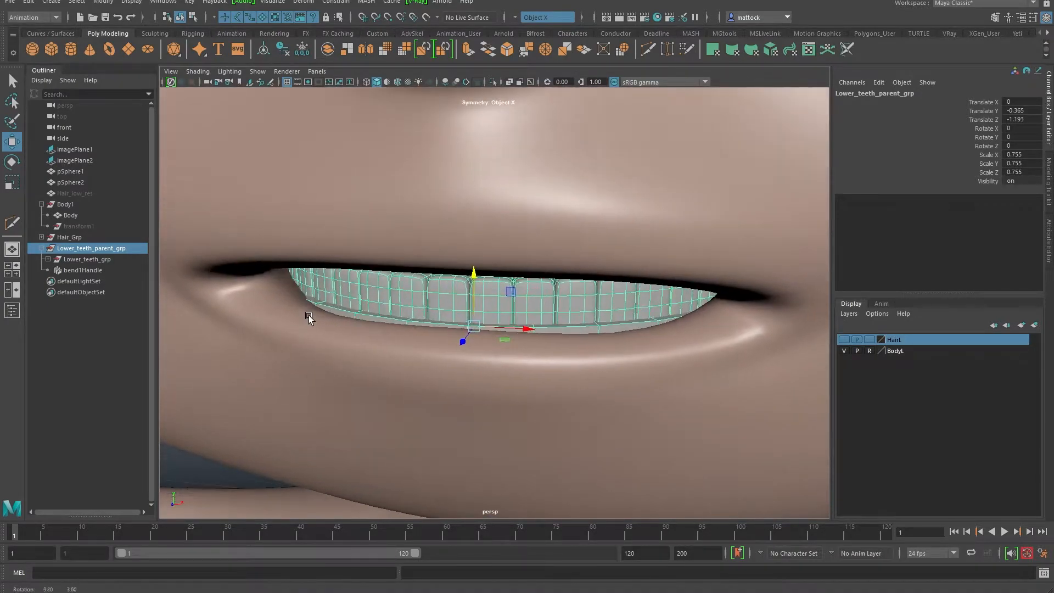
pyautogui.click(353, 313)
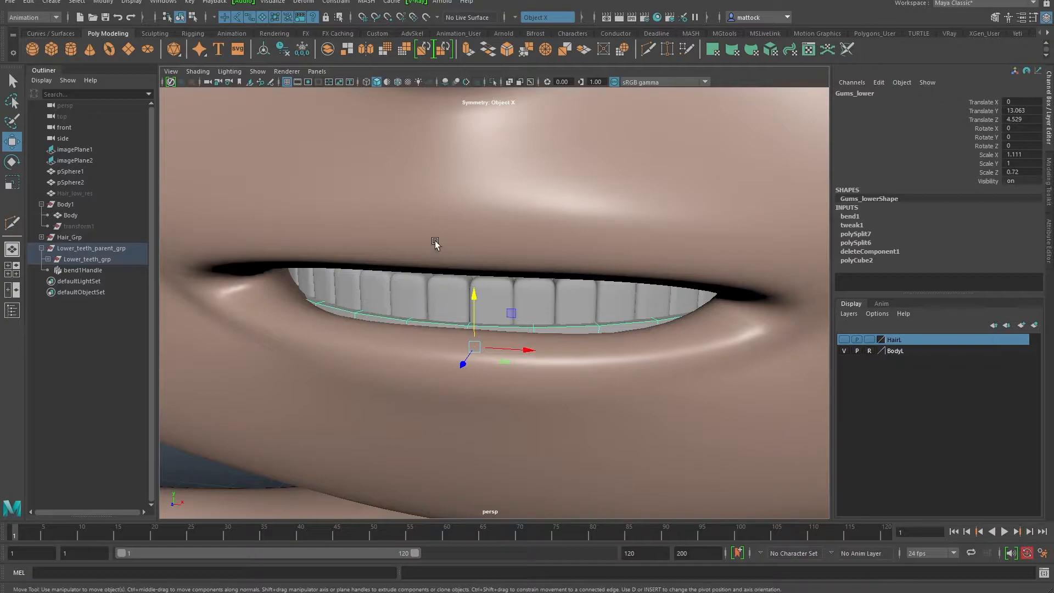
# Step: Inspect the lower gums and teeth from several angles, undoing a trial gums move
pyautogui.keyDown('alt'); pyautogui.moveTo(449, 275); pyautogui.dragTo(435, 313); pyautogui.keyUp('alt')
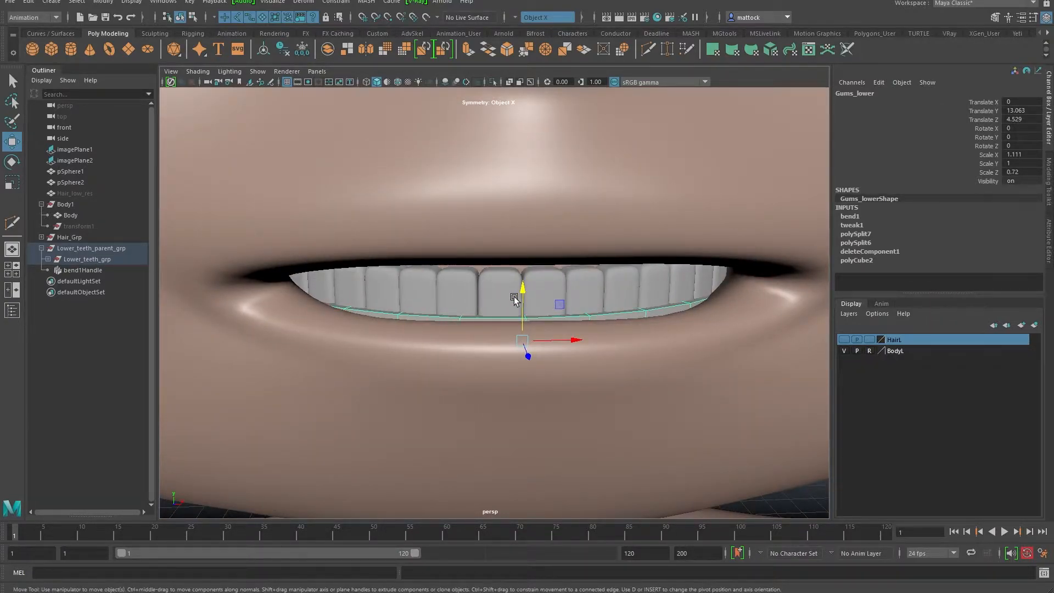
pyautogui.moveTo(519, 273); pyautogui.dragTo(519, 272)
pyautogui.click(517, 318)
pyautogui.keyDown('alt'); pyautogui.moveTo(530, 322); pyautogui.dragTo(508, 300); pyautogui.keyUp('alt')
pyautogui.hotkey('ctrl', 'z')
pyautogui.click(485, 279)
pyautogui.keyDown('alt'); pyautogui.moveTo(442, 334); pyautogui.dragTo(347, 366); pyautogui.keyUp('alt')
pyautogui.click(382, 334)
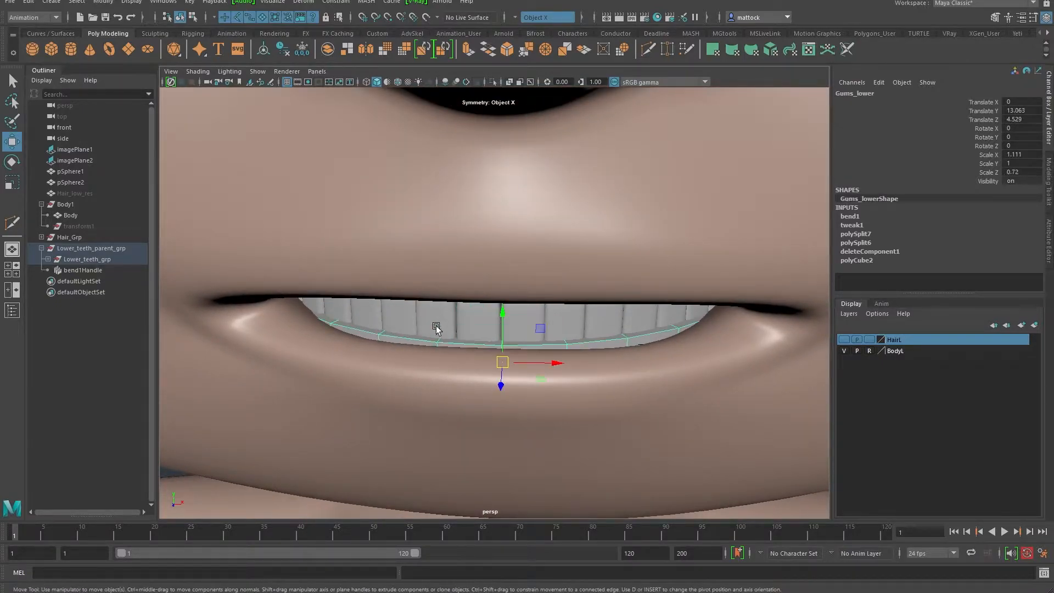
pyautogui.keyDown('alt'); pyautogui.moveTo(452, 364); pyautogui.dragTo(447, 266); pyautogui.keyUp('alt')
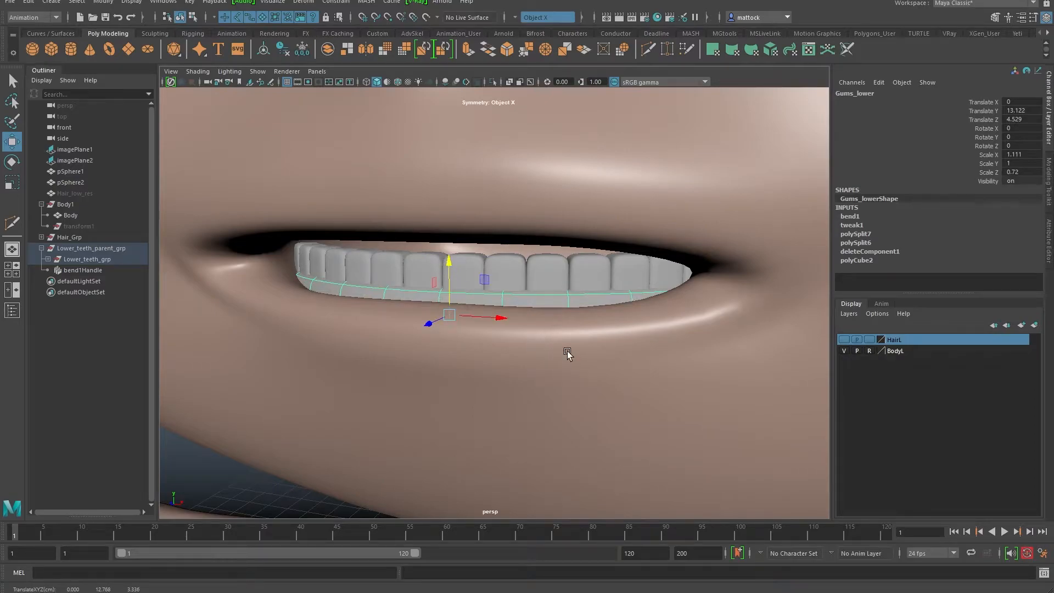
pyautogui.keyDown('alt'); pyautogui.moveTo(558, 350); pyautogui.dragTo(520, 311, button='right'); pyautogui.keyUp('alt')
pyautogui.keyDown('alt'); pyautogui.moveTo(519, 311); pyautogui.dragTo(582, 308); pyautogui.keyUp('alt')
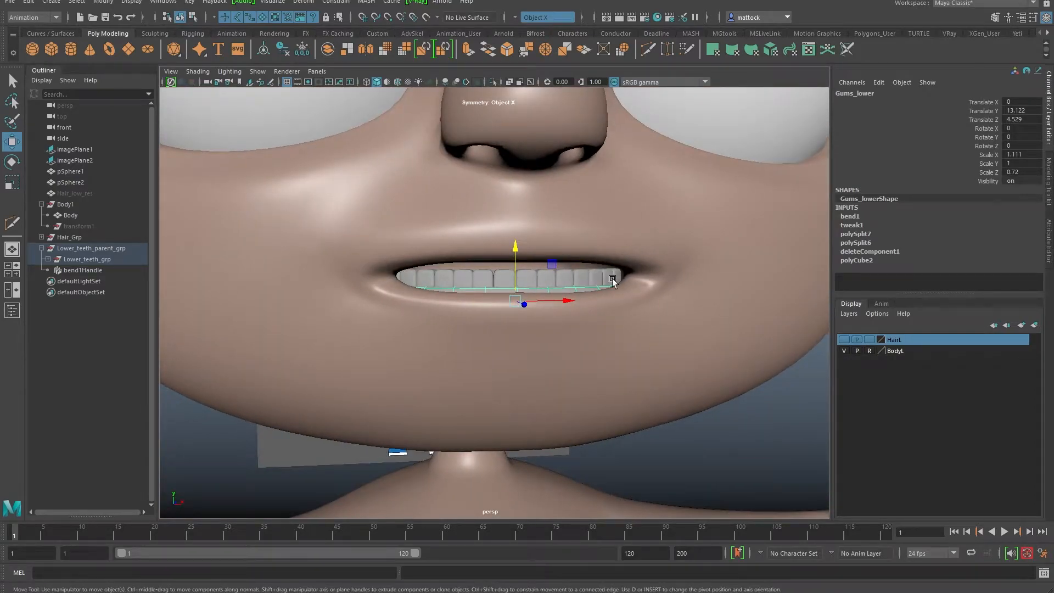
pyautogui.keyDown('alt'); pyautogui.moveTo(460, 298); pyautogui.dragTo(351, 320); pyautogui.keyUp('alt')
pyautogui.keyDown('alt'); pyautogui.moveTo(418, 339); pyautogui.dragTo(407, 290); pyautogui.keyUp('alt')
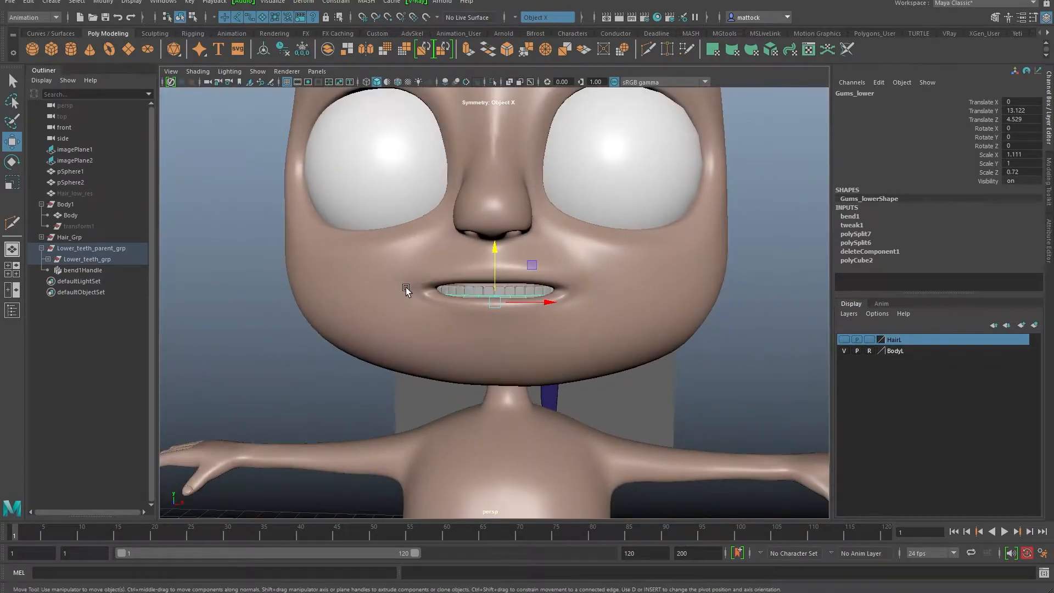
pyautogui.keyDown('alt'); pyautogui.moveTo(354, 285); pyautogui.dragTo(439, 302, button='right'); pyautogui.keyUp('alt')
pyautogui.keyDown('alt'); pyautogui.moveTo(440, 301); pyautogui.dragTo(418, 316); pyautogui.keyUp('alt')
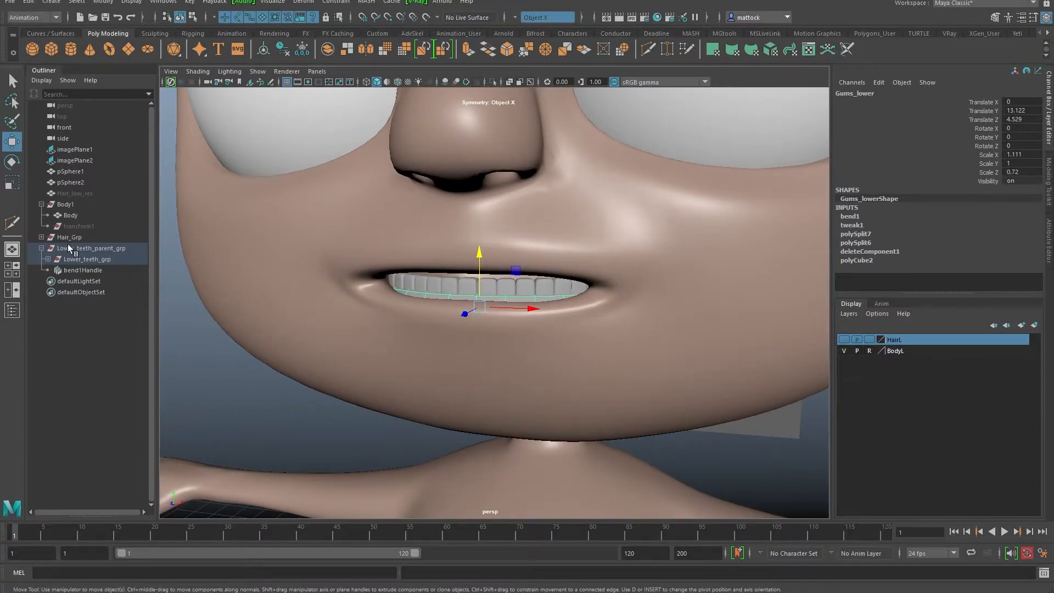
# Step: Lower Lower_teeth_parent_grp to Translate Y -0.399 and save the scene as CartoonBoy_v05.ma
pyautogui.click(71, 248)
pyautogui.moveTo(475, 253); pyautogui.dragTo(476, 258)
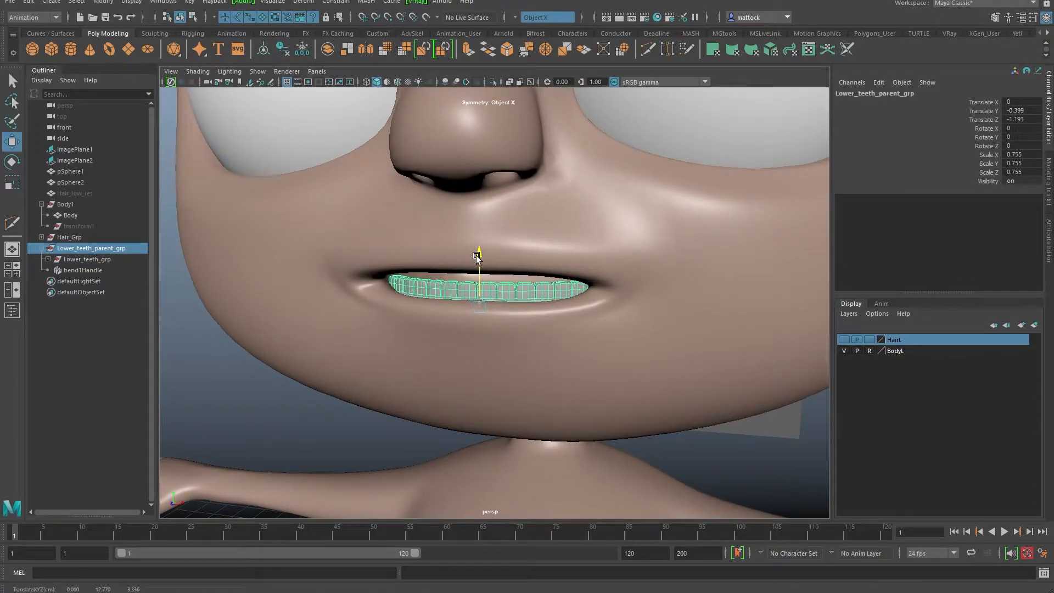
pyautogui.keyDown('alt'); pyautogui.moveTo(705, 267); pyautogui.dragTo(656, 270, button='right'); pyautogui.keyUp('alt')
pyautogui.keyDown('alt'); pyautogui.moveTo(656, 270); pyautogui.dragTo(724, 281); pyautogui.keyUp('alt')
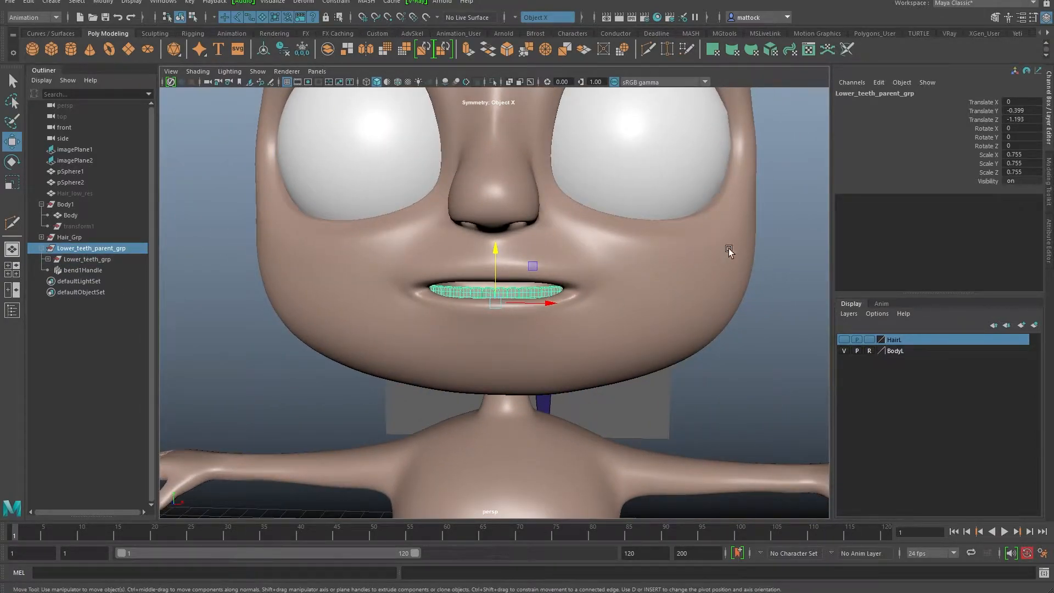
pyautogui.click(776, 262)
pyautogui.keyDown('alt'); pyautogui.moveTo(777, 264); pyautogui.dragTo(488, 291, button='right'); pyautogui.keyUp('alt')
pyautogui.moveTo(488, 291)
pyautogui.keyDown('alt'); pyautogui.mouseDown()
pyautogui.moveTo(440, 304)
pyautogui.moveTo(405, 291)
pyautogui.moveTo(510, 297)
pyautogui.moveTo(502, 300)
pyautogui.mouseUp(); pyautogui.keyUp('alt')
pyautogui.keyDown('alt'); pyautogui.moveTo(502, 300); pyautogui.dragTo(571, 352, button='right'); pyautogui.keyUp('alt')
pyautogui.keyDown('alt'); pyautogui.moveTo(473, 342); pyautogui.dragTo(392, 261); pyautogui.keyUp('alt')
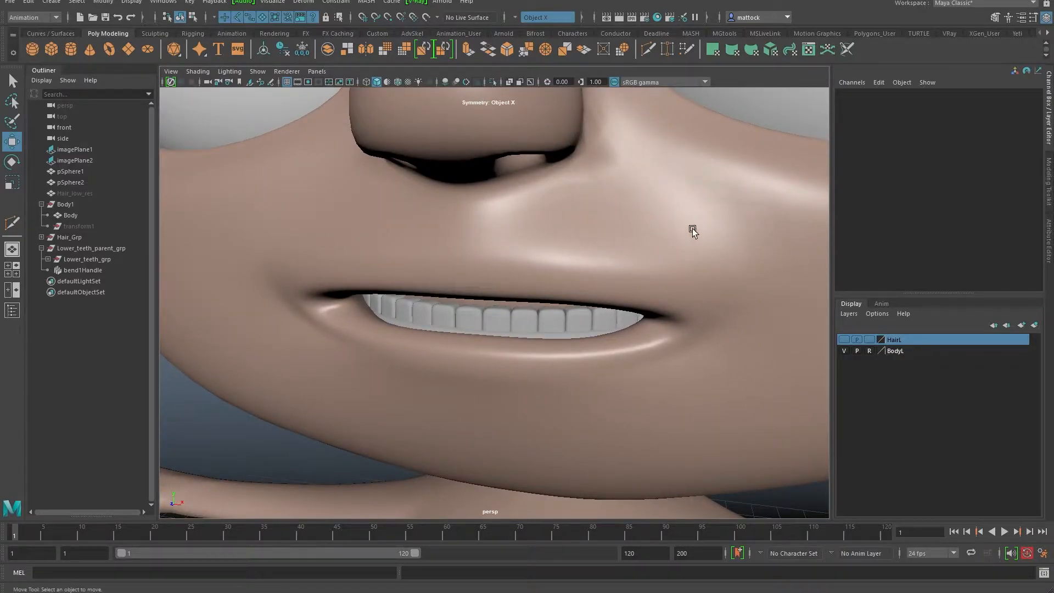
pyautogui.keyDown('alt'); pyautogui.moveTo(680, 228); pyautogui.dragTo(560, 247, button='right'); pyautogui.keyUp('alt')
pyautogui.keyDown('alt'); pyautogui.moveTo(561, 247); pyautogui.dragTo(558, 238); pyautogui.keyUp('alt')
pyautogui.hotkey('ctrl', 's')
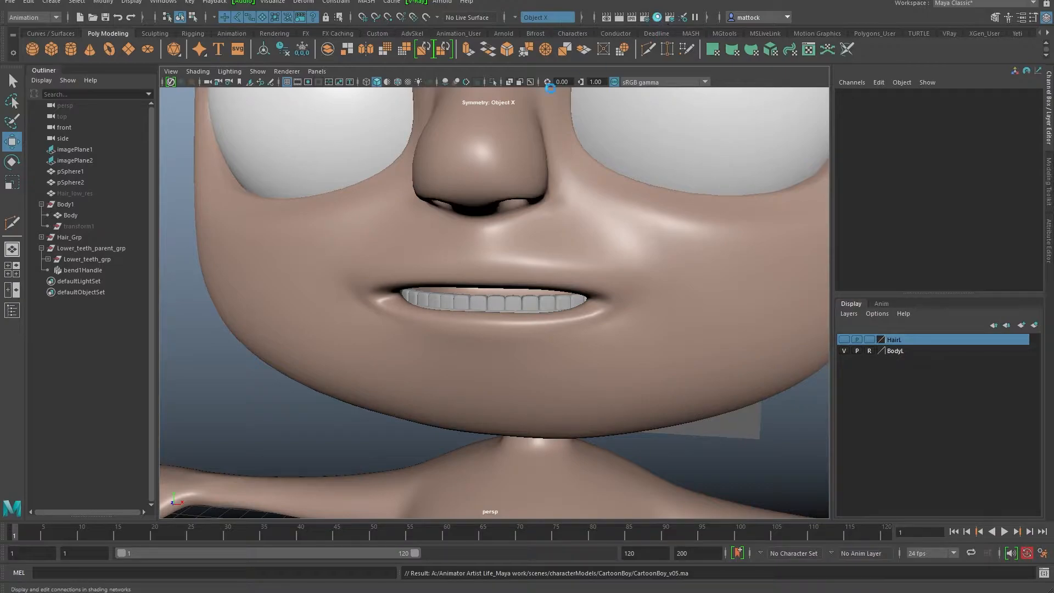
# Step: Arrange the Hypershade window and clear its node graph
pyautogui.moveTo(0, 55); pyautogui.dragTo(631, 13)
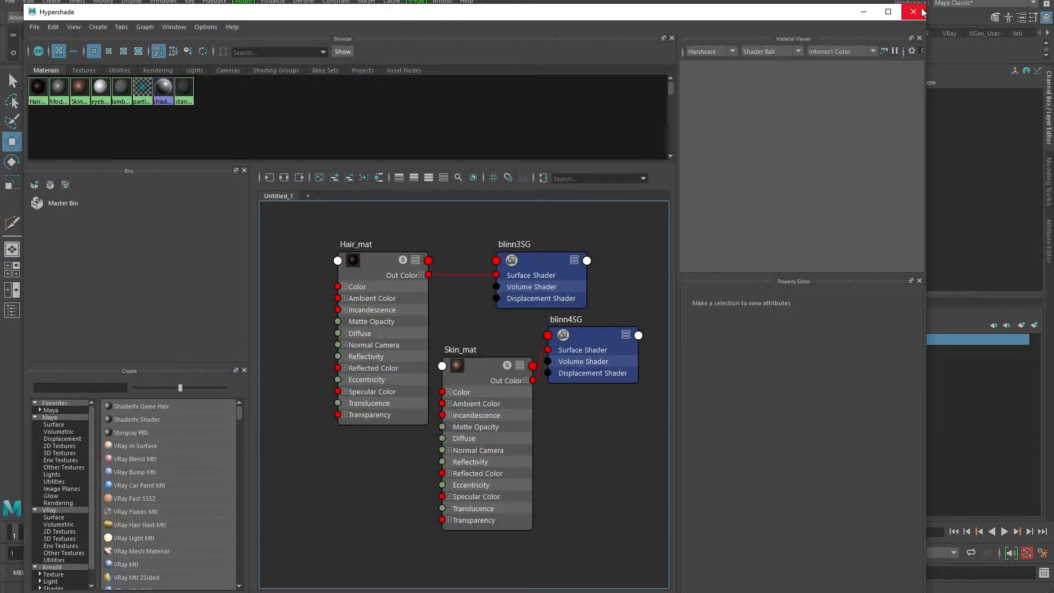
pyautogui.moveTo(927, 5); pyautogui.dragTo(722, 102)
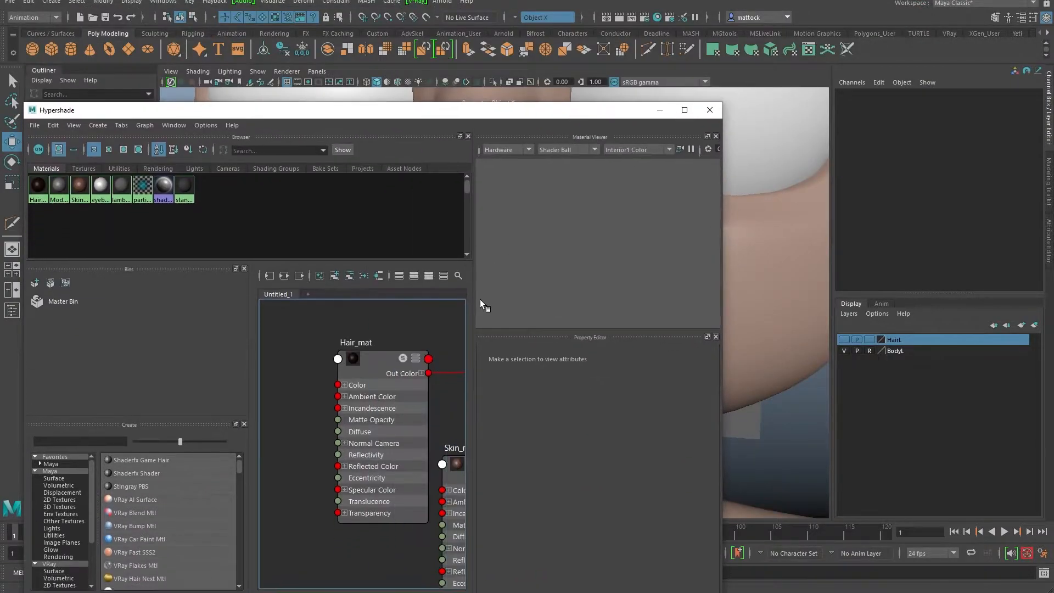
pyautogui.moveTo(475, 308); pyautogui.dragTo(597, 301)
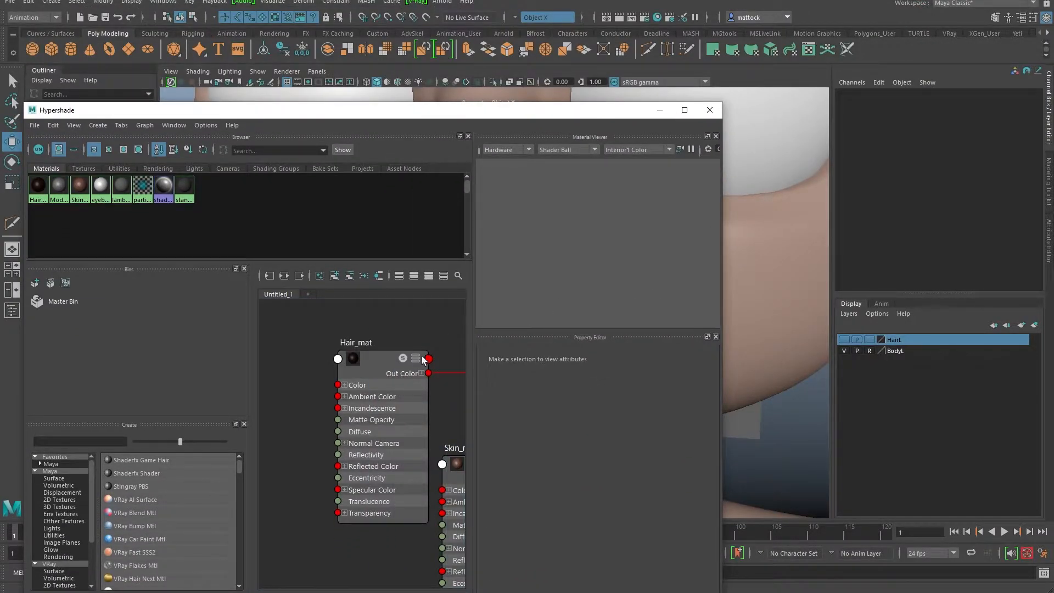
pyautogui.scroll(-5, 428, 360)
pyautogui.keyDown('alt'); pyautogui.moveTo(410, 376); pyautogui.dragTo(312, 354, button='middle'); pyautogui.keyUp('alt')
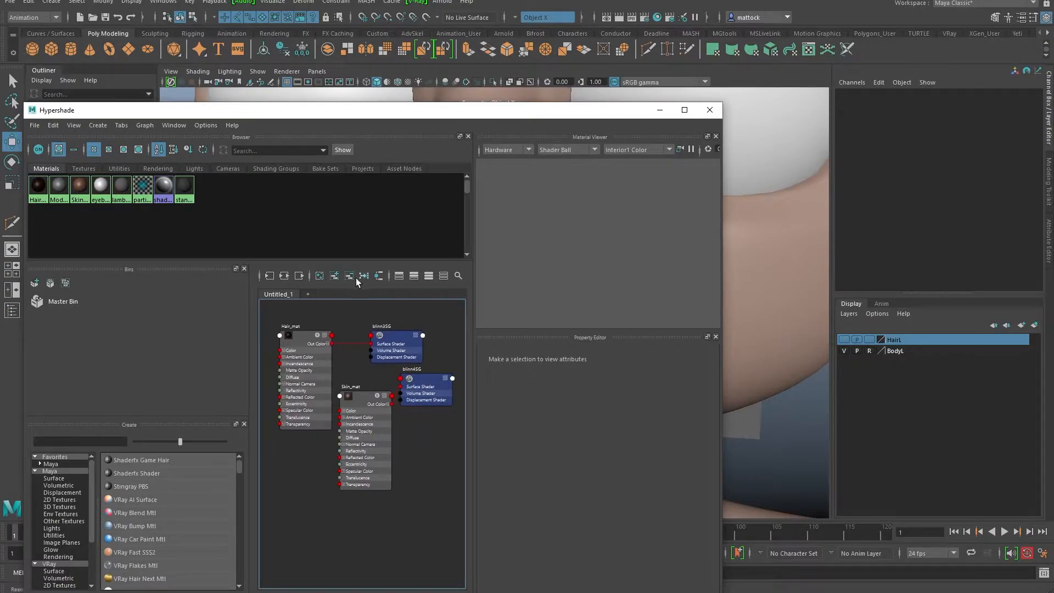
pyautogui.click(320, 276)
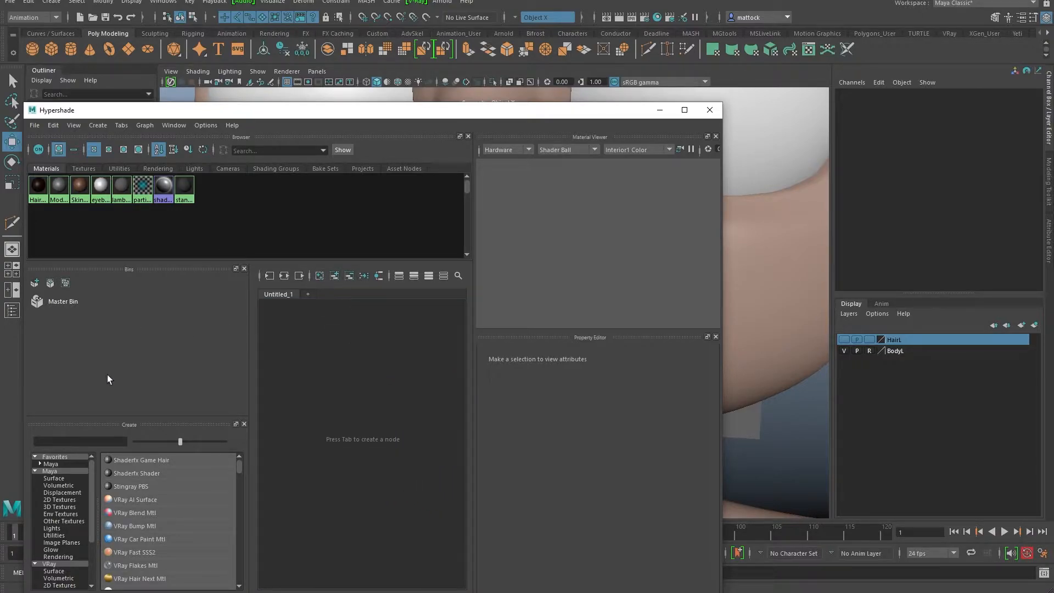
# Step: Create a Blinn material named Gums_mat with a darker pink colour
pyautogui.click(51, 464)
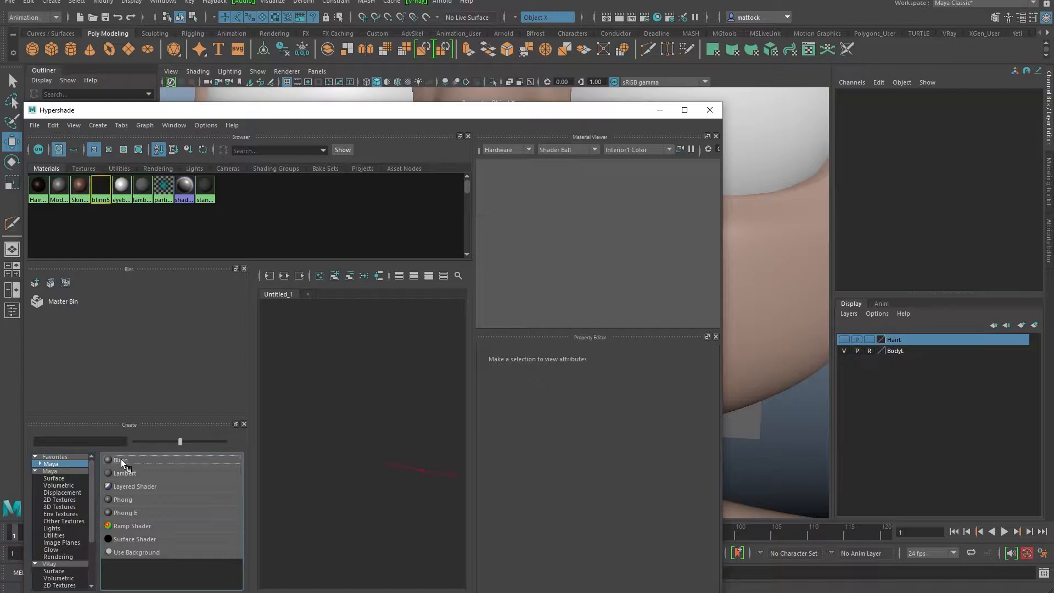
pyautogui.click(121, 460)
pyautogui.click(590, 370)
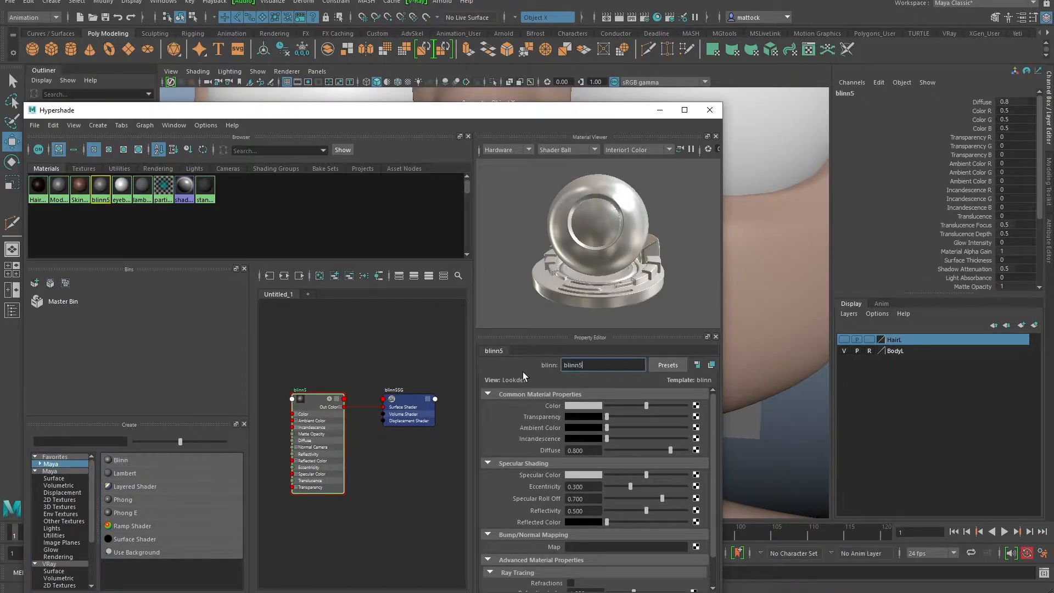
pyautogui.write('Gums_mat')
pyautogui.press('Return')
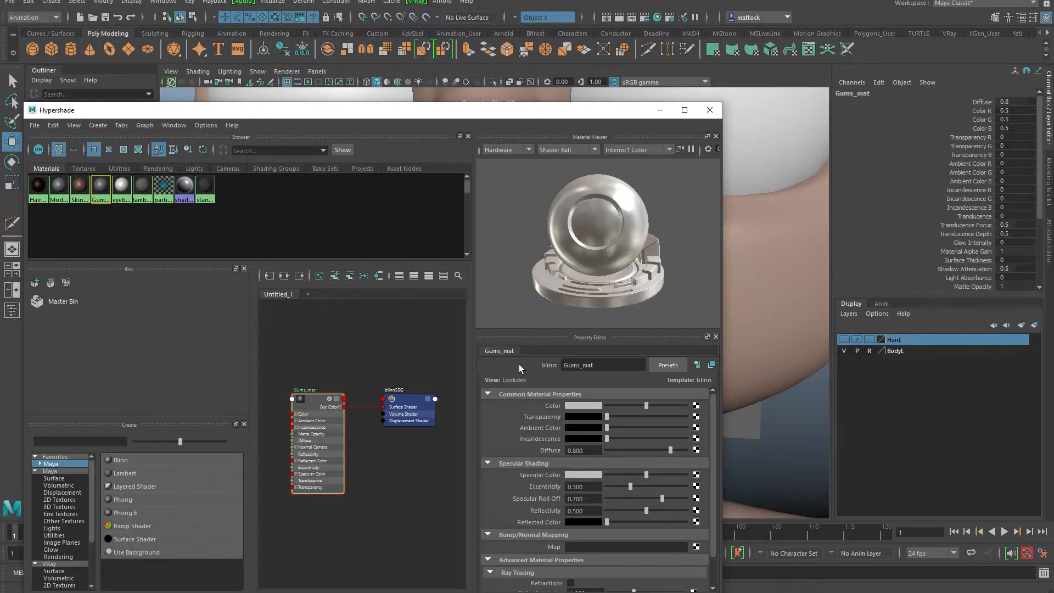
pyautogui.click(601, 406)
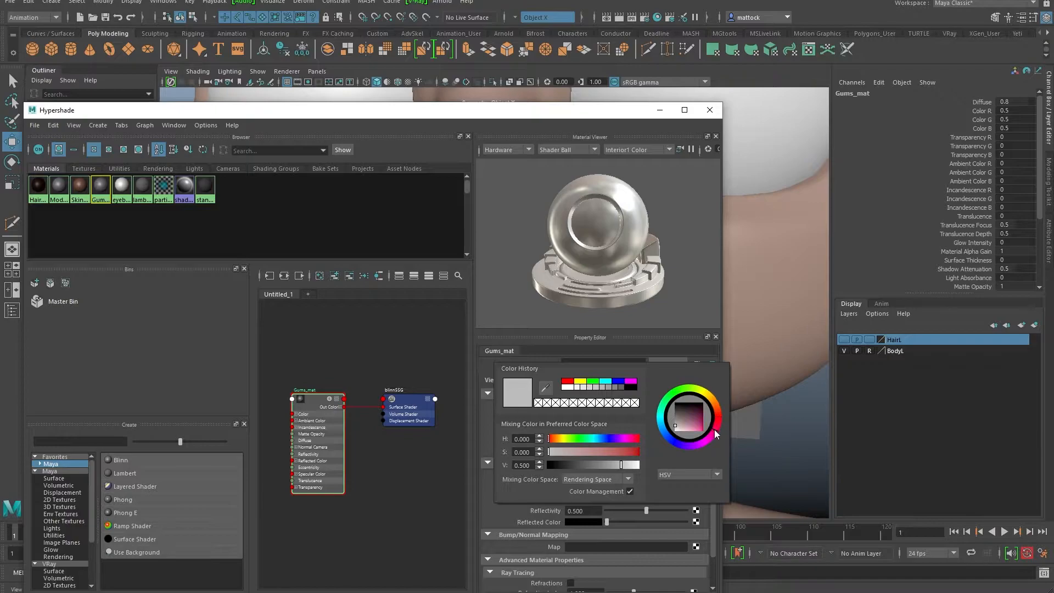
pyautogui.moveTo(691, 422)
pyautogui.mouseDown()
pyautogui.moveTo(720, 422)
pyautogui.moveTo(690, 414)
pyautogui.moveTo(721, 411)
pyautogui.moveTo(720, 422)
pyautogui.moveTo(694, 426)
pyautogui.mouseUp()
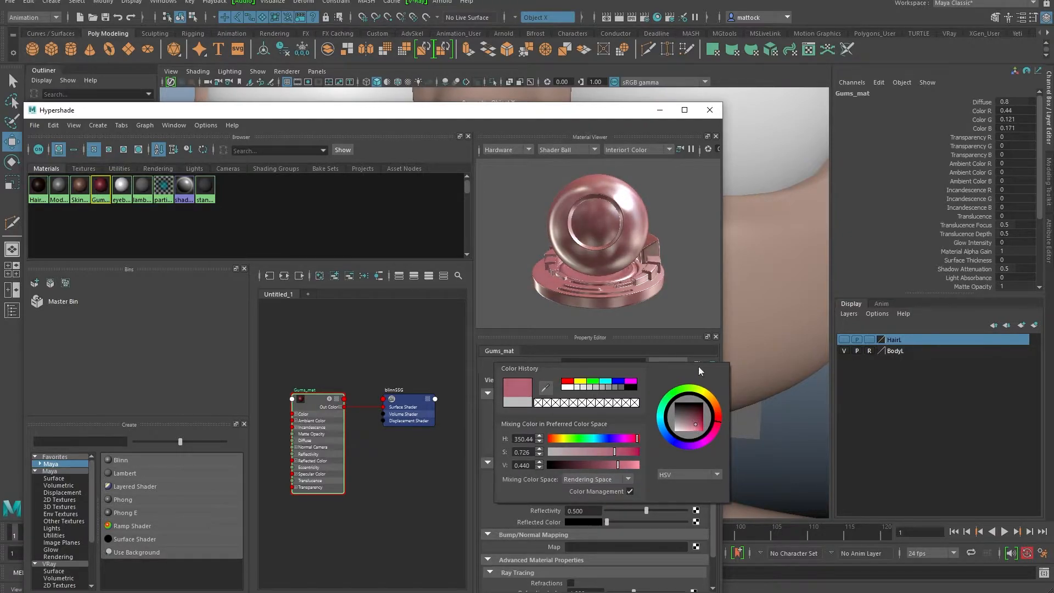
pyautogui.moveTo(588, 116); pyautogui.dragTo(0, 102)
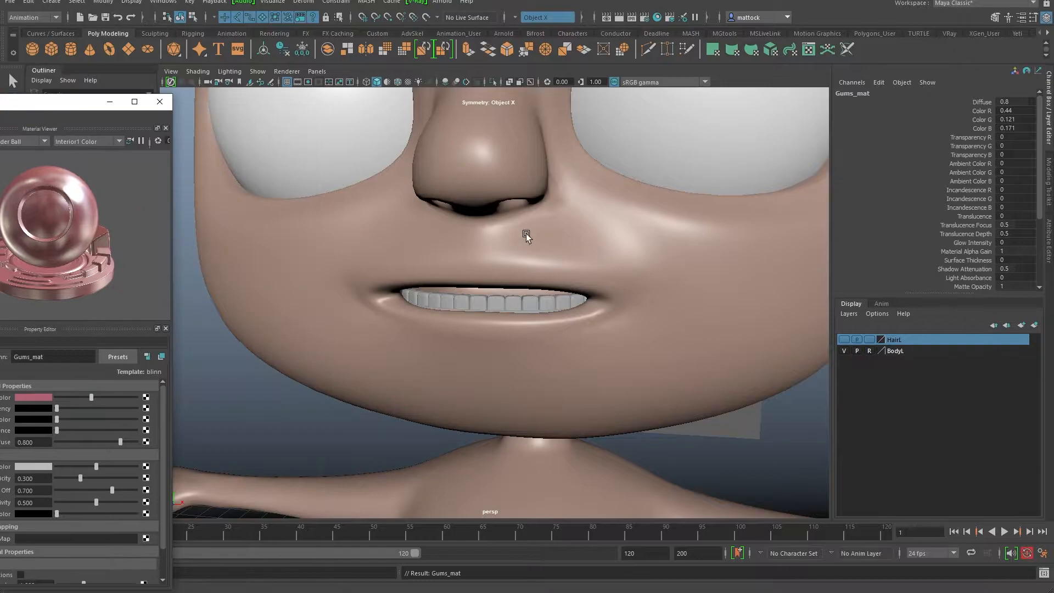
# Step: Assign Gums_mat to the lower gums
pyautogui.keyDown('alt'); pyautogui.moveTo(484, 237); pyautogui.dragTo(602, 339); pyautogui.keyUp('alt')
pyautogui.click(602, 339)
pyautogui.moveTo(59, 107); pyautogui.dragTo(464, 54)
pyautogui.moveTo(153, 337); pyautogui.dragTo(150, 305, button='right')
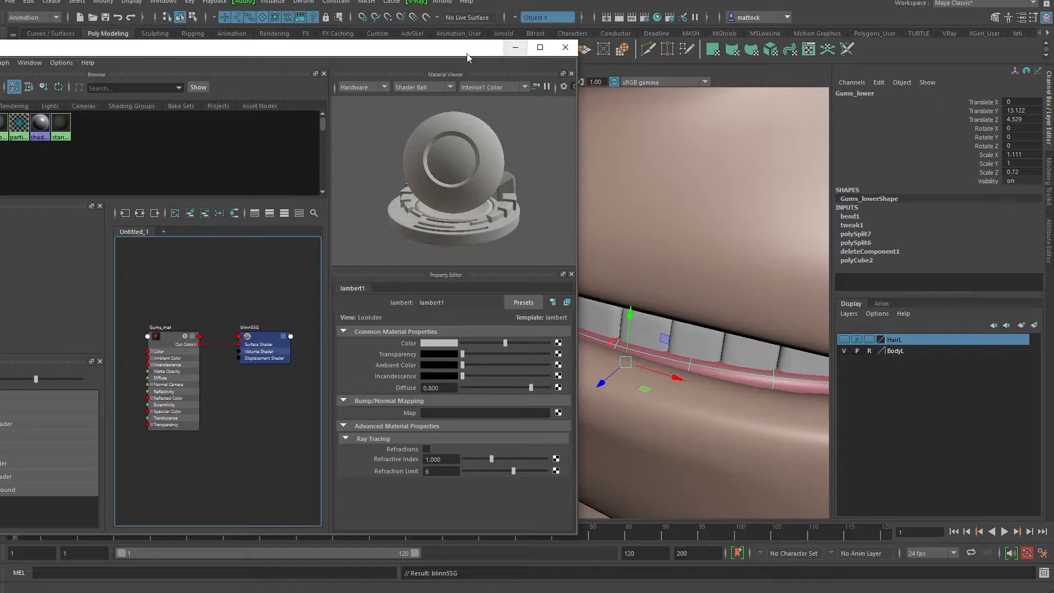
pyautogui.moveTo(464, 54); pyautogui.dragTo(569, 41)
pyautogui.keyDown('alt'); pyautogui.moveTo(346, 397); pyautogui.dragTo(290, 409, button='right'); pyautogui.keyUp('alt')
pyautogui.keyDown('alt'); pyautogui.moveTo(291, 410); pyautogui.dragTo(310, 356, button='middle'); pyautogui.keyUp('alt')
# Step: Create a second Blinn material, blinn6, and frame it in the node graph
pyautogui.click(156, 384)
pyautogui.moveTo(407, 38); pyautogui.dragTo(474, 27)
pyautogui.keyDown('alt'); pyautogui.moveTo(326, 347); pyautogui.dragTo(367, 383, button='right'); pyautogui.keyUp('alt')
pyautogui.keyDown('alt'); pyautogui.moveTo(369, 386); pyautogui.dragTo(339, 328, button='middle'); pyautogui.keyUp('alt')
pyautogui.keyDown('alt'); pyautogui.moveTo(339, 330); pyautogui.dragTo(345, 350, button='right'); pyautogui.keyUp('alt')
pyautogui.keyDown('alt'); pyautogui.moveTo(345, 350); pyautogui.dragTo(336, 286, button='middle'); pyautogui.keyUp('alt')
pyautogui.keyDown('alt'); pyautogui.moveTo(336, 286); pyautogui.dragTo(378, 341, button='right'); pyautogui.keyUp('alt')
pyautogui.moveTo(378, 341)
pyautogui.keyDown('alt'); pyautogui.mouseDown(button='middle')
pyautogui.moveTo(367, 343)
pyautogui.moveTo(396, 347)
pyautogui.mouseUp(button='middle'); pyautogui.keyUp('alt')
pyautogui.moveTo(396, 347)
pyautogui.keyDown('alt'); pyautogui.mouseDown(button='right')
pyautogui.moveTo(399, 276)
pyautogui.moveTo(416, 308)
pyautogui.moveTo(331, 300)
pyautogui.moveTo(454, 309)
pyautogui.moveTo(251, 313)
pyautogui.moveTo(454, 327)
pyautogui.mouseUp(button='right'); pyautogui.keyUp('alt')
# Step: Rename blinn6 to Teeth_mat and set its colour to near-white 0.916
pyautogui.keyDown('alt'); pyautogui.moveTo(406, 332); pyautogui.dragTo(395, 273, button='middle'); pyautogui.keyUp('alt')
pyautogui.doubleClick(601, 278)
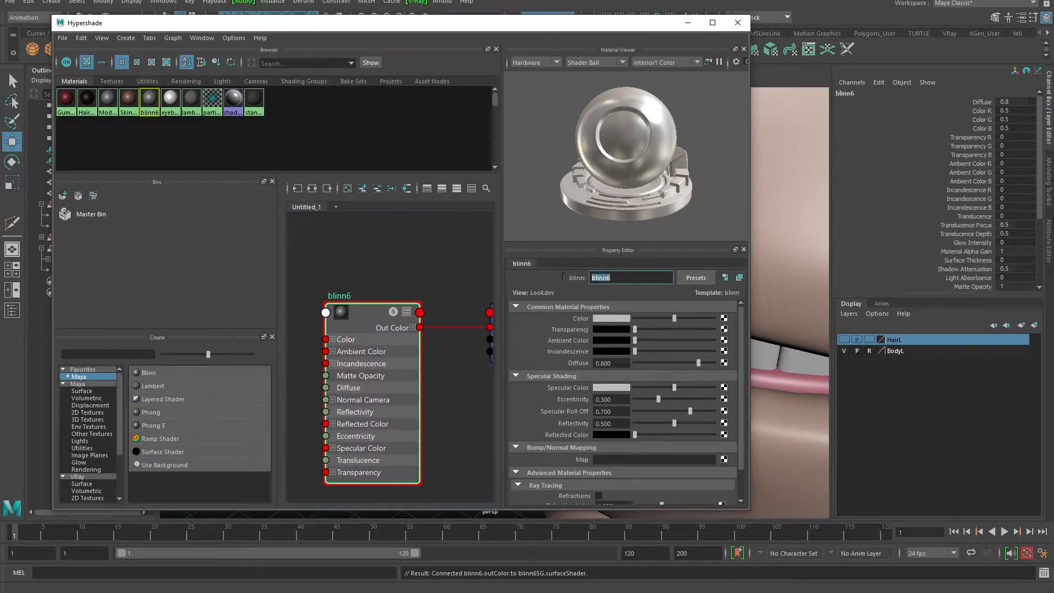
pyautogui.write('Teeth_mat')
pyautogui.press('Return')
pyautogui.moveTo(674, 318); pyautogui.dragTo(705, 317)
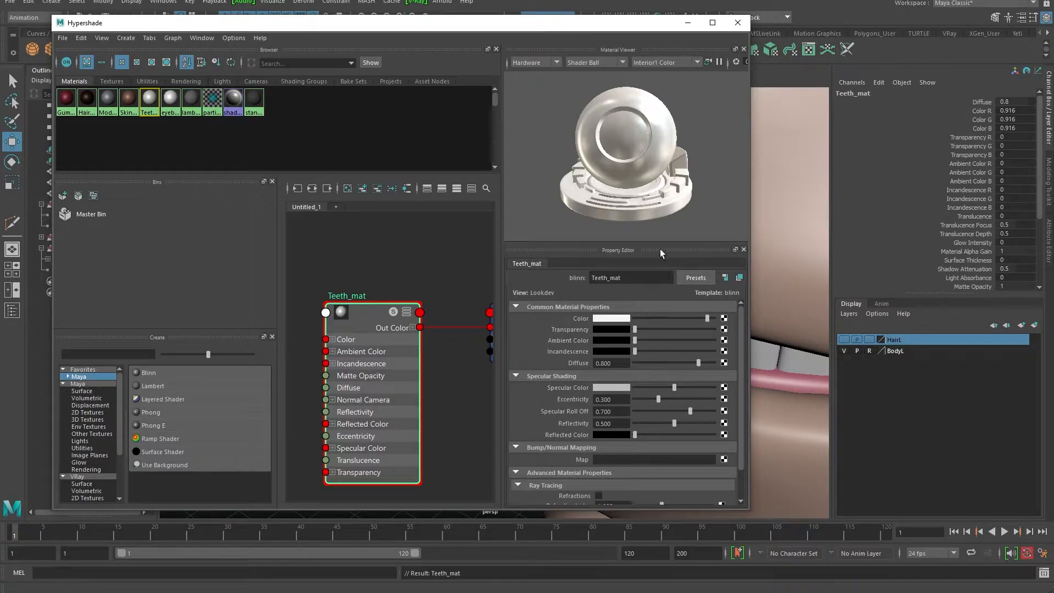
pyautogui.moveTo(604, 27); pyautogui.dragTo(0, 66)
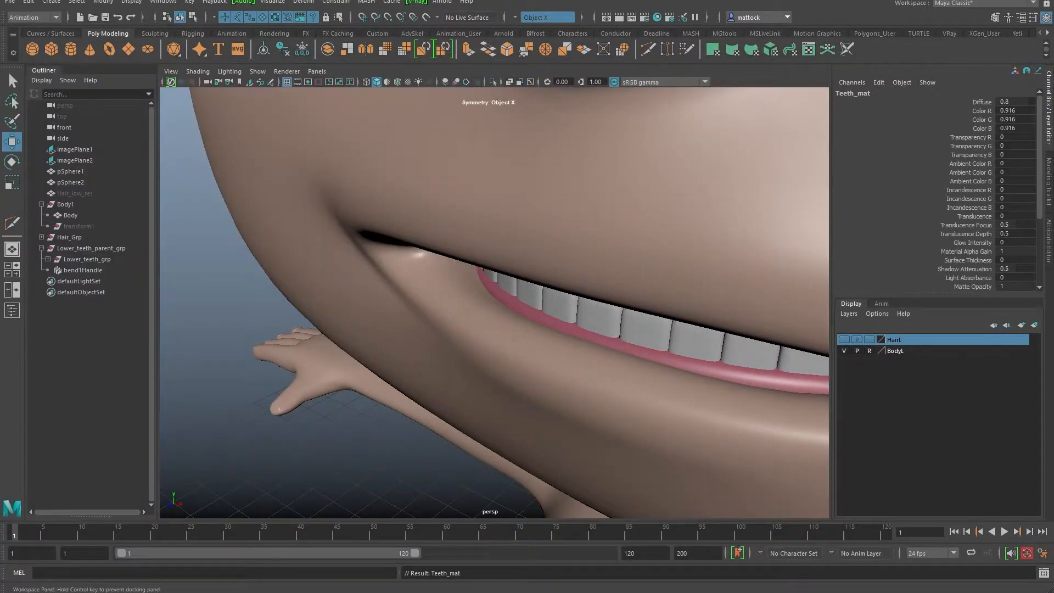
# Step: Assign Teeth_mat to Tooth_01 through Tooth_14 and close the Hypershade
pyautogui.click(48, 259)
pyautogui.click(84, 281)
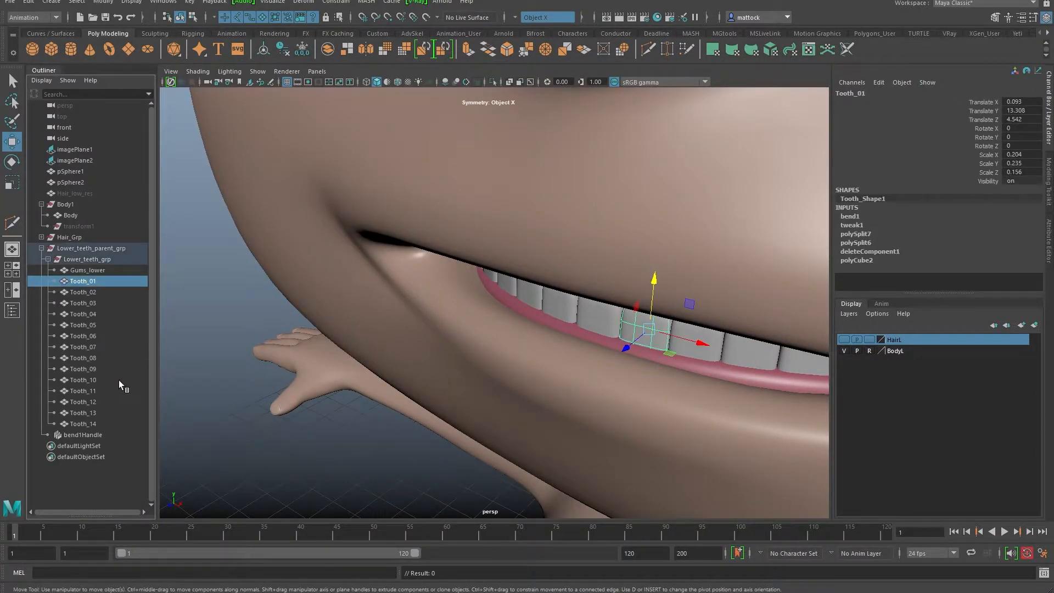
pyautogui.keyDown('shift'); pyautogui.click(82, 423); pyautogui.keyUp('shift')
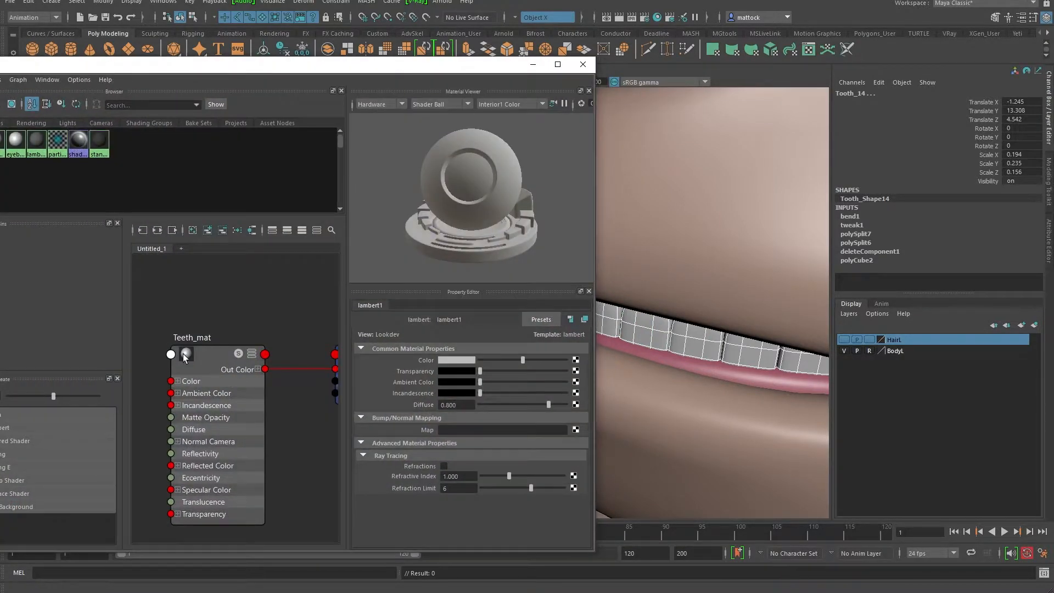
pyautogui.moveTo(186, 356); pyautogui.dragTo(187, 323, button='right')
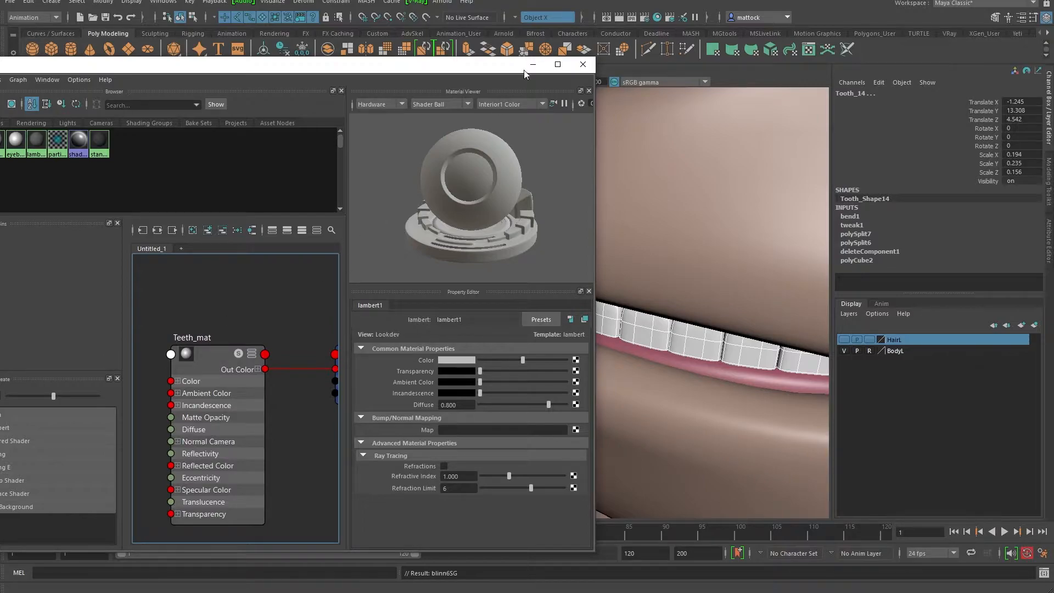
pyautogui.click(583, 65)
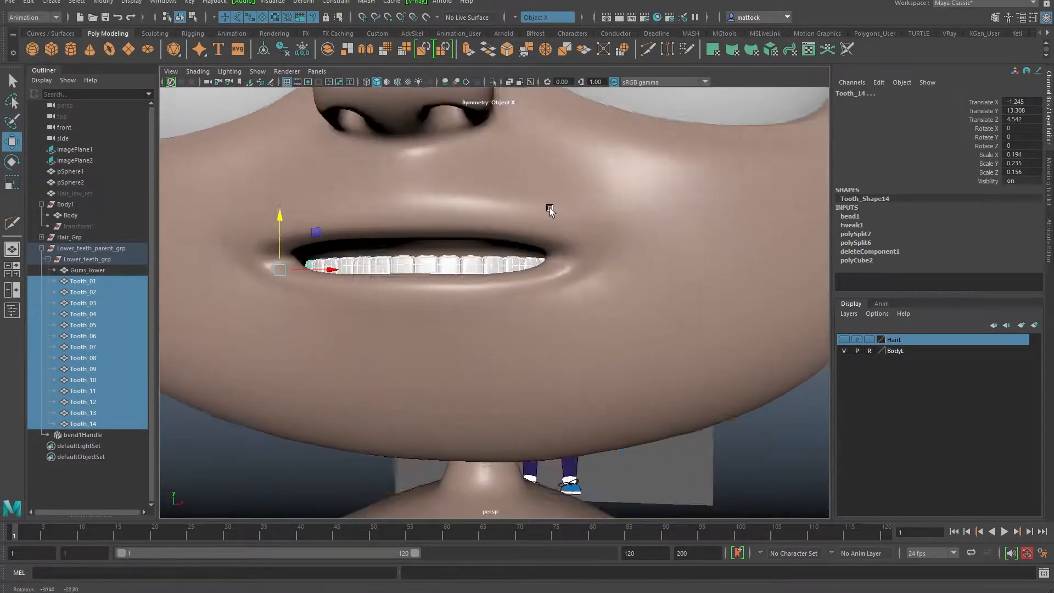
# Step: Deselect the teeth and orbit around the head to review the shaded lower teeth
pyautogui.keyDown('alt'); pyautogui.moveTo(550, 211); pyautogui.dragTo(478, 233, button='right'); pyautogui.keyUp('alt')
pyautogui.keyDown('alt'); pyautogui.moveTo(537, 231); pyautogui.dragTo(478, 253); pyautogui.keyUp('alt')
pyautogui.moveTo(466, 315); pyautogui.dragTo(363, 307, button='right')
pyautogui.click(304, 357)
pyautogui.keyDown('alt'); pyautogui.moveTo(362, 307); pyautogui.dragTo(259, 323); pyautogui.keyUp('alt')
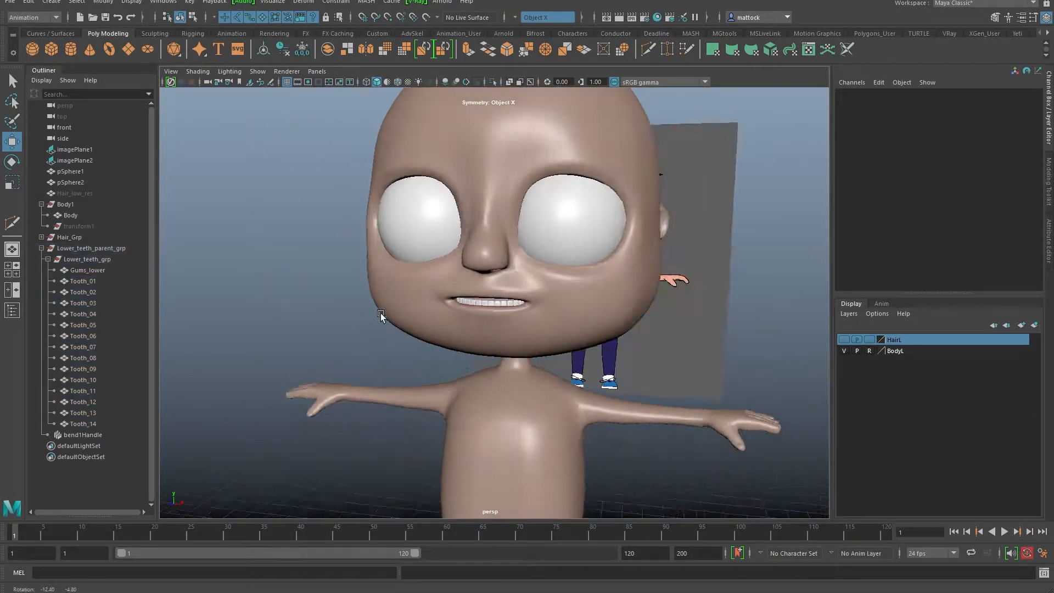
pyautogui.keyDown('alt'); pyautogui.moveTo(258, 322); pyautogui.dragTo(430, 320, button='right'); pyautogui.keyUp('alt')
pyautogui.keyDown('alt'); pyautogui.moveTo(430, 320); pyautogui.dragTo(436, 297); pyautogui.keyUp('alt')
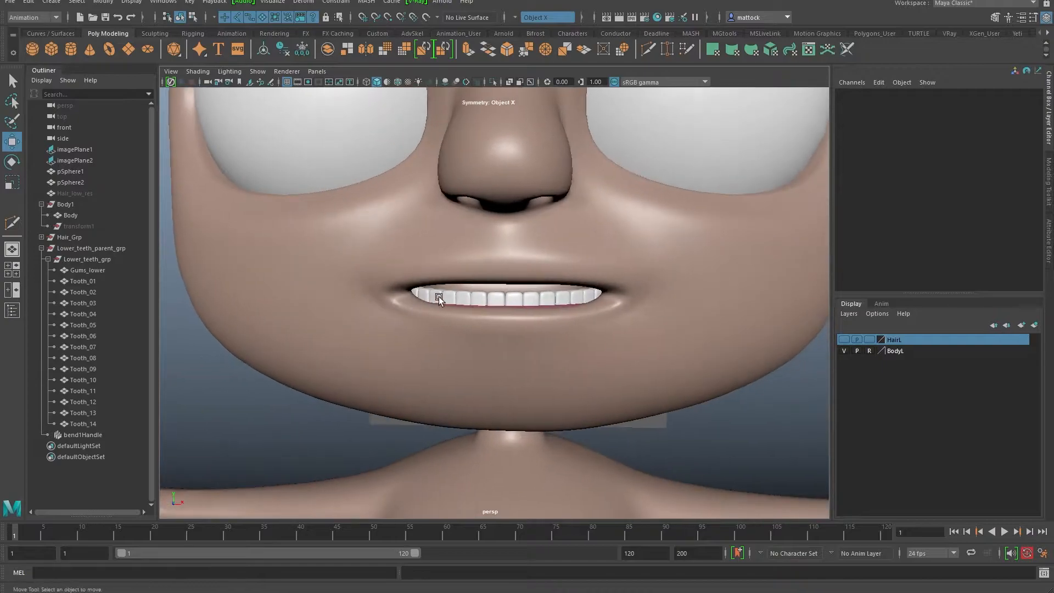
# Step: Orbit and zoom around the mouth to inspect the white lower teeth on pink gums
pyautogui.keyDown('alt'); pyautogui.moveTo(436, 297); pyautogui.dragTo(482, 289, button='right'); pyautogui.keyUp('alt')
pyautogui.keyDown('alt'); pyautogui.moveTo(414, 291); pyautogui.dragTo(444, 310); pyautogui.keyUp('alt')
pyautogui.keyDown('alt'); pyautogui.moveTo(444, 311); pyautogui.dragTo(450, 314, button='right'); pyautogui.keyUp('alt')
pyautogui.keyDown('alt'); pyautogui.moveTo(393, 275); pyautogui.dragTo(221, 306); pyautogui.keyUp('alt')
pyautogui.moveTo(222, 307)
pyautogui.keyDown('alt'); pyautogui.mouseDown(button='right')
pyautogui.moveTo(266, 327)
pyautogui.moveTo(236, 313)
pyautogui.mouseUp(button='right'); pyautogui.keyUp('alt')
pyautogui.keyDown('alt'); pyautogui.moveTo(235, 312); pyautogui.dragTo(526, 322); pyautogui.keyUp('alt')
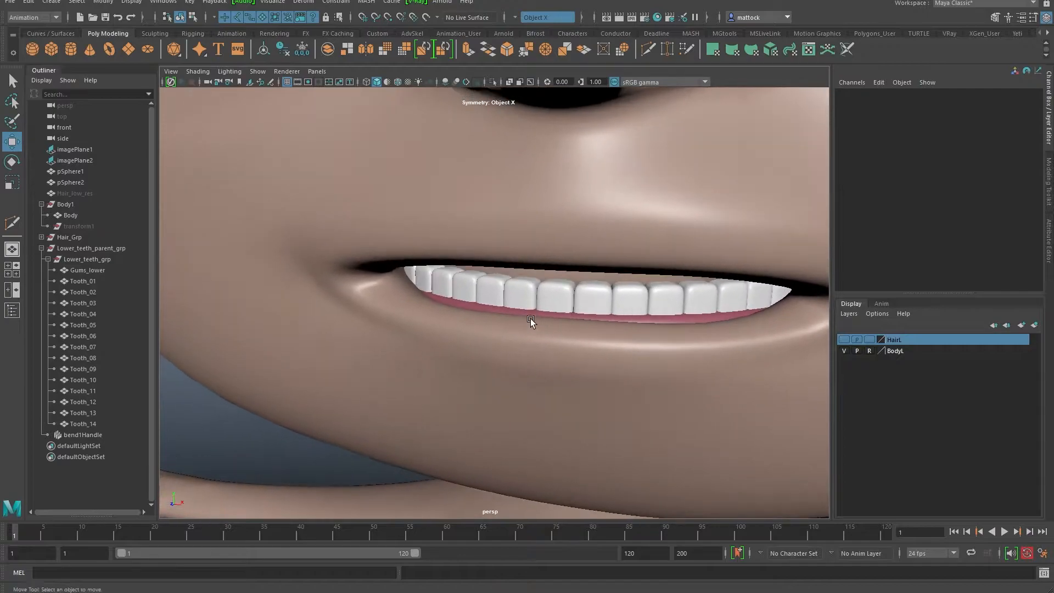
pyautogui.keyDown('alt'); pyautogui.moveTo(527, 322); pyautogui.dragTo(527, 270, button='right'); pyautogui.keyUp('alt')
pyautogui.keyDown('alt'); pyautogui.moveTo(528, 270); pyautogui.dragTo(482, 260); pyautogui.keyUp('alt')
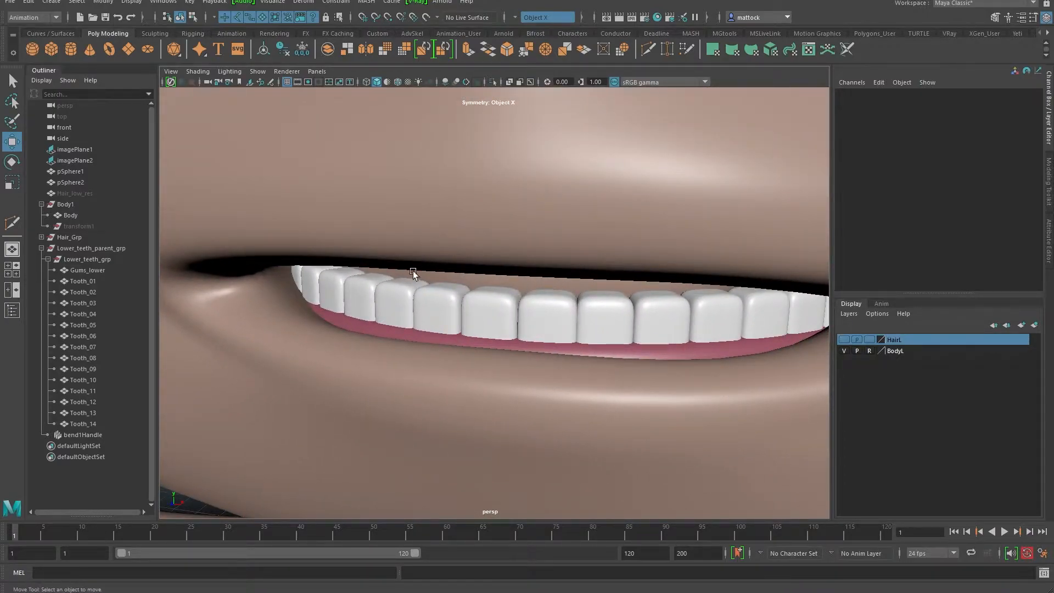
pyautogui.keyDown('alt'); pyautogui.moveTo(674, 266); pyautogui.dragTo(509, 268, button='right'); pyautogui.keyUp('alt')
pyautogui.moveTo(461, 267)
pyautogui.keyDown('alt'); pyautogui.mouseDown()
pyautogui.moveTo(491, 266)
pyautogui.moveTo(472, 265)
pyautogui.mouseUp(); pyautogui.keyUp('alt')
pyautogui.click(90, 248)
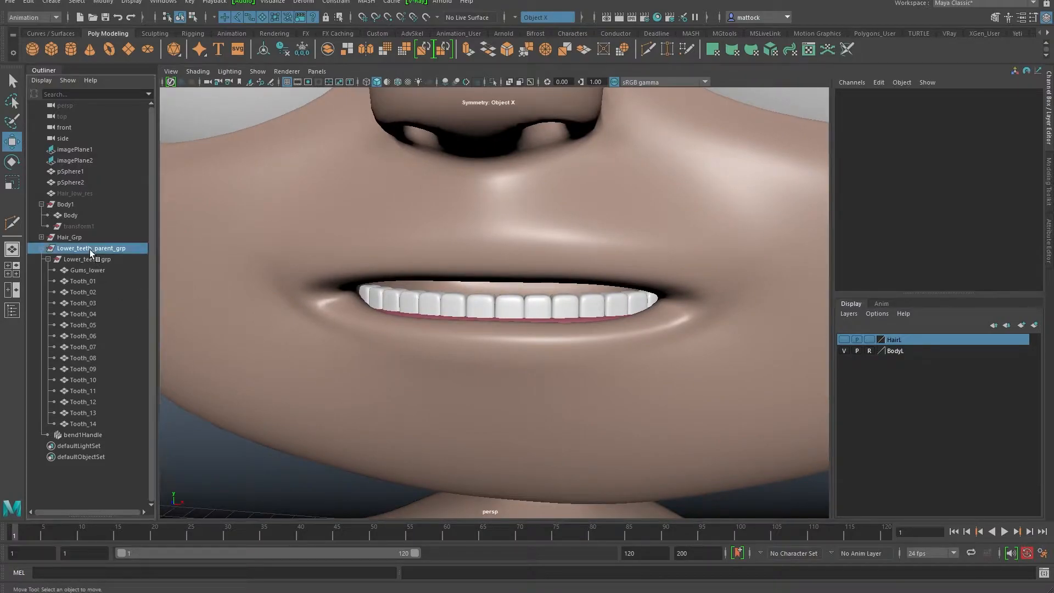
pyautogui.keyDown('alt'); pyautogui.moveTo(637, 271); pyautogui.dragTo(636, 292); pyautogui.keyUp('alt')
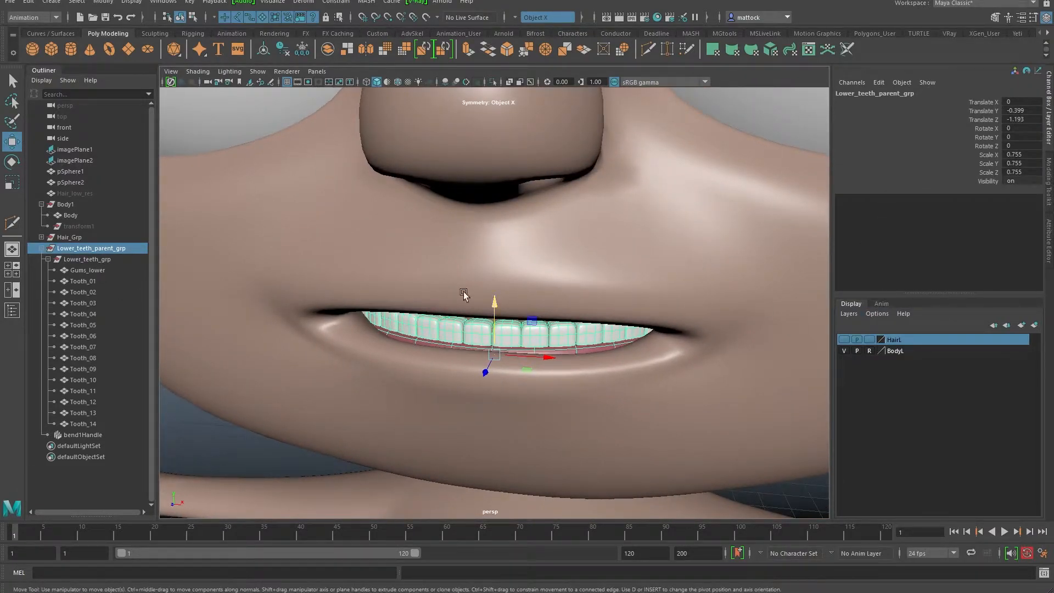
# Step: Lower the bend1 curvature on the lower teeth from 53.858 to 38.961
pyautogui.click(76, 435)
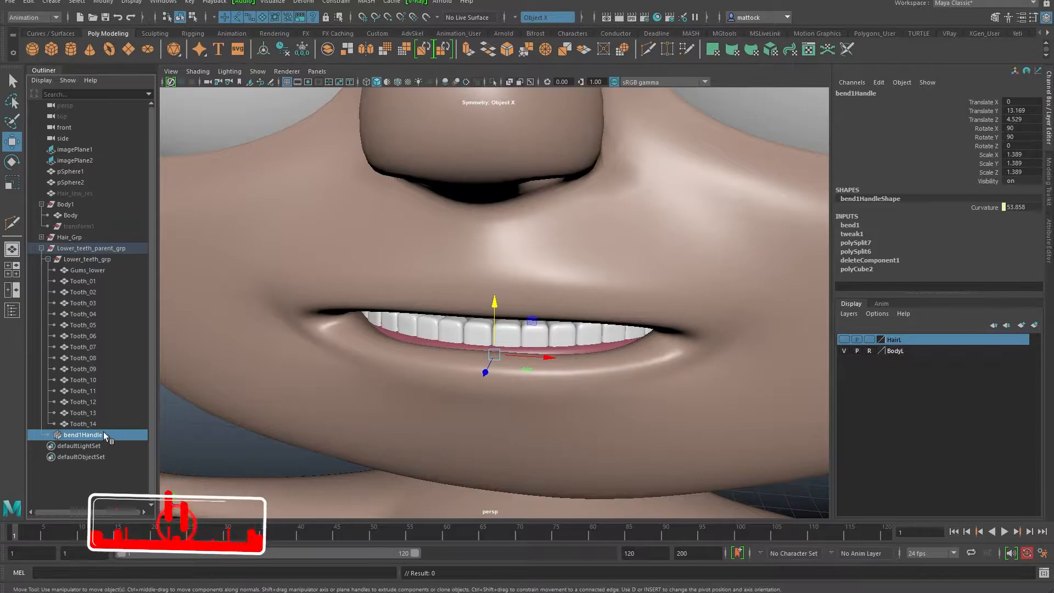
pyautogui.click(850, 225)
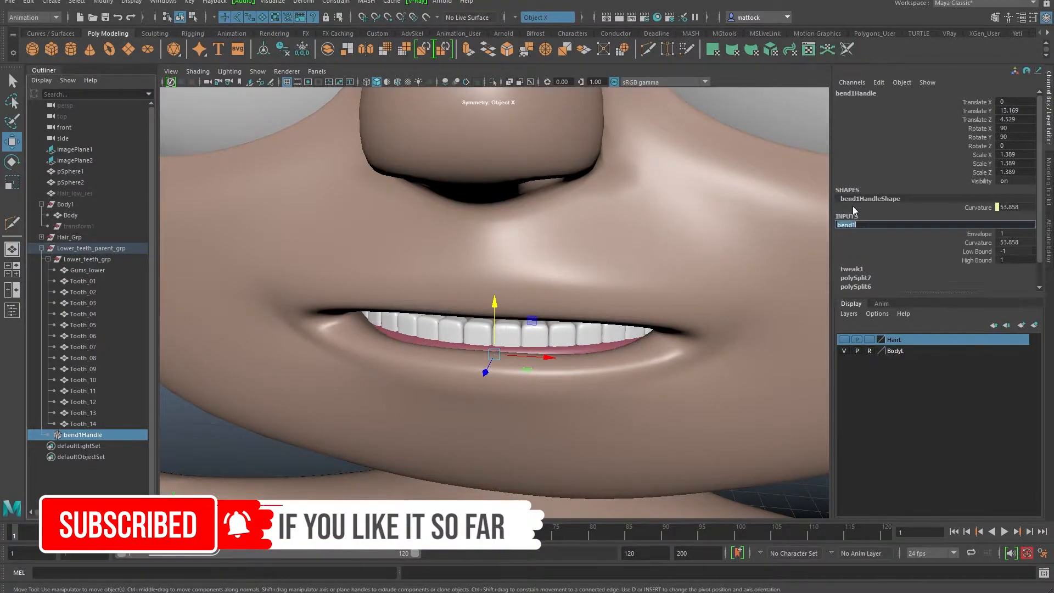
pyautogui.click(972, 242)
pyautogui.moveTo(818, 278); pyautogui.dragTo(624, 296, button='middle')
pyautogui.keyDown('alt'); pyautogui.moveTo(593, 322); pyautogui.dragTo(535, 249); pyautogui.keyUp('alt')
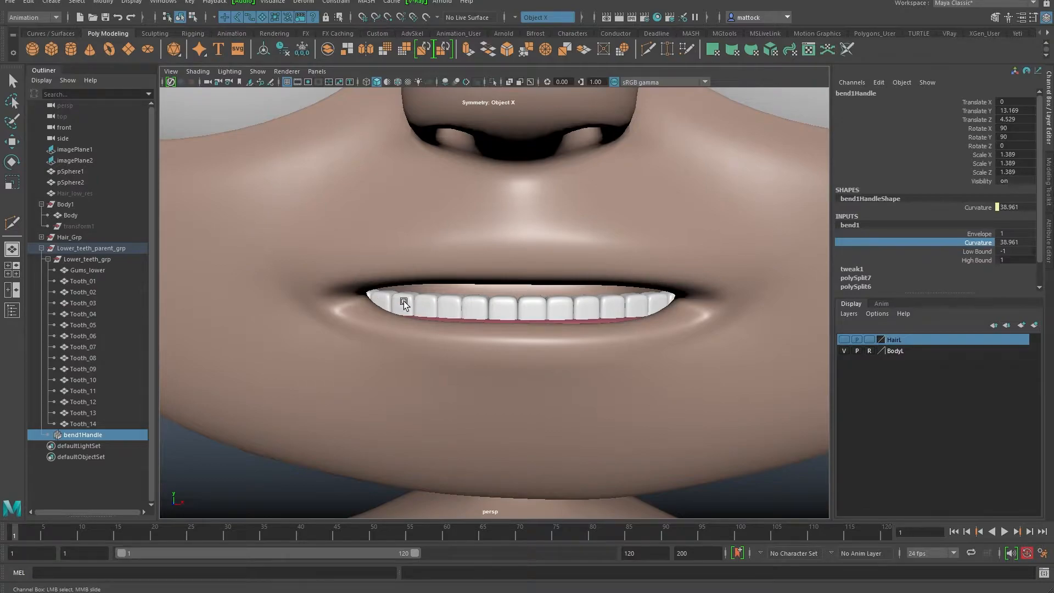
pyautogui.scroll(-10, 482, 227)
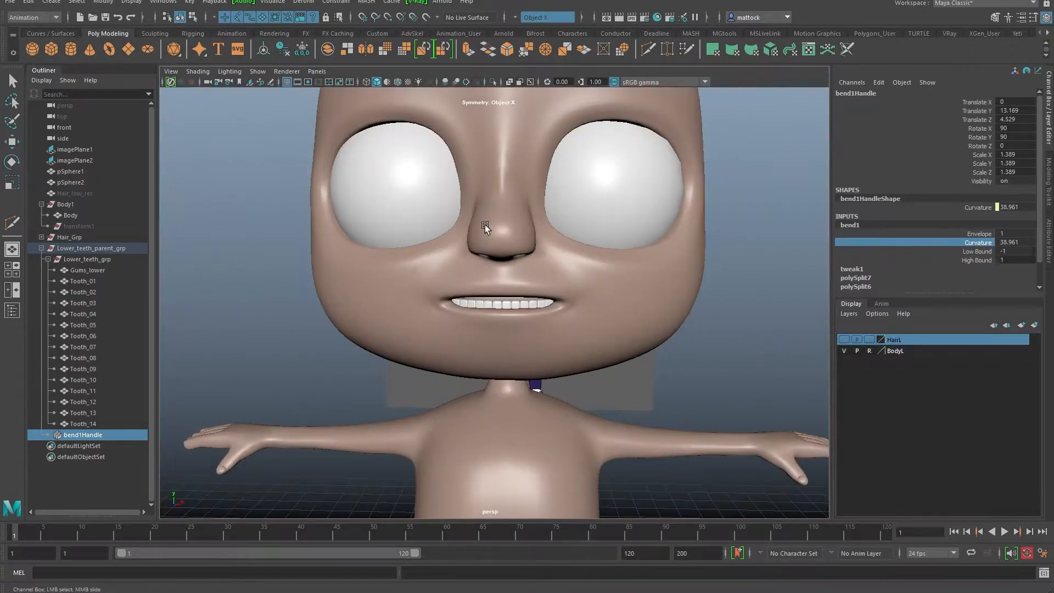
pyautogui.moveTo(68, 252); pyautogui.dragTo(125, 260)
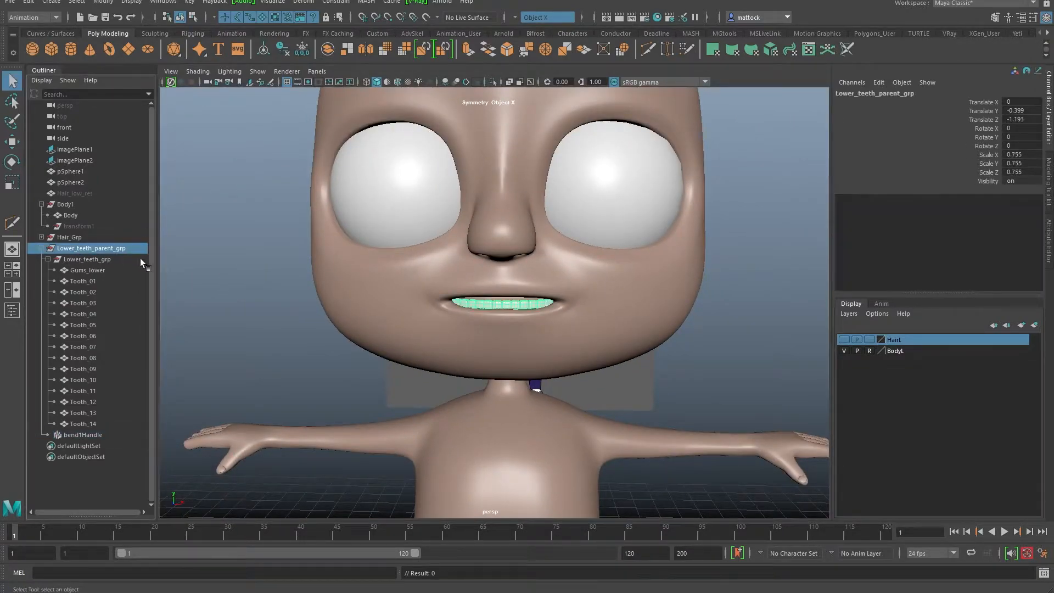
pyautogui.scroll(5, 469, 241)
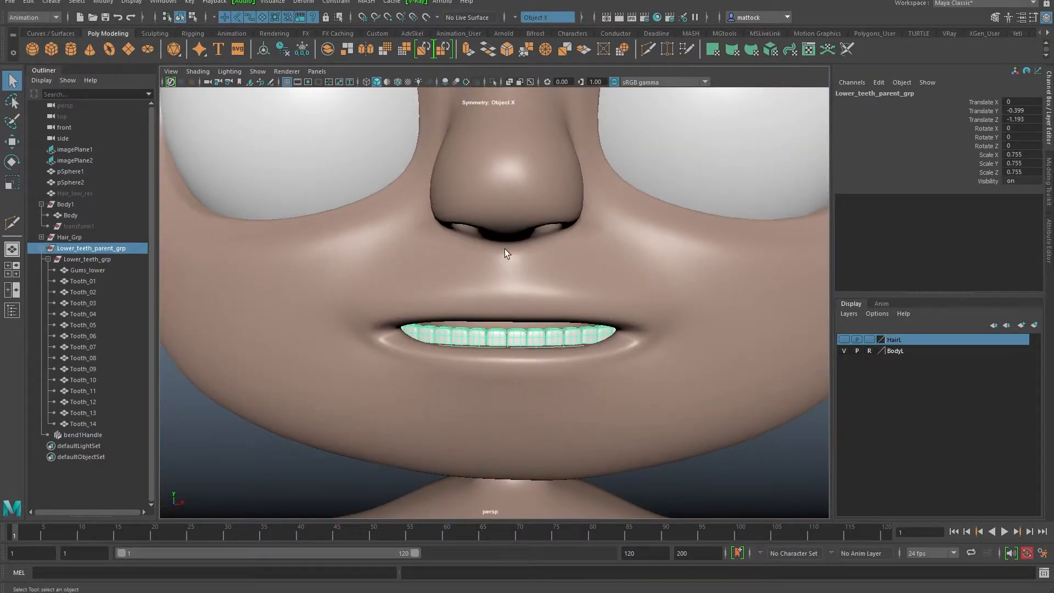
pyautogui.keyDown('alt'); pyautogui.moveTo(654, 303); pyautogui.dragTo(570, 298, button='right'); pyautogui.keyUp('alt')
pyautogui.keyDown('alt'); pyautogui.moveTo(644, 291); pyautogui.dragTo(461, 288, button='right'); pyautogui.keyUp('alt')
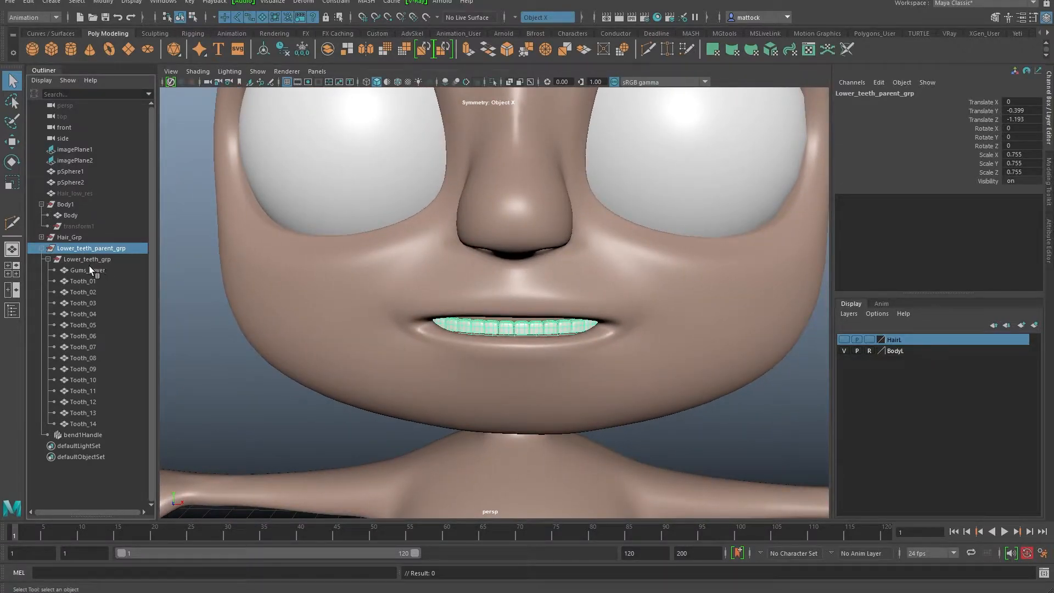
pyautogui.click(91, 259)
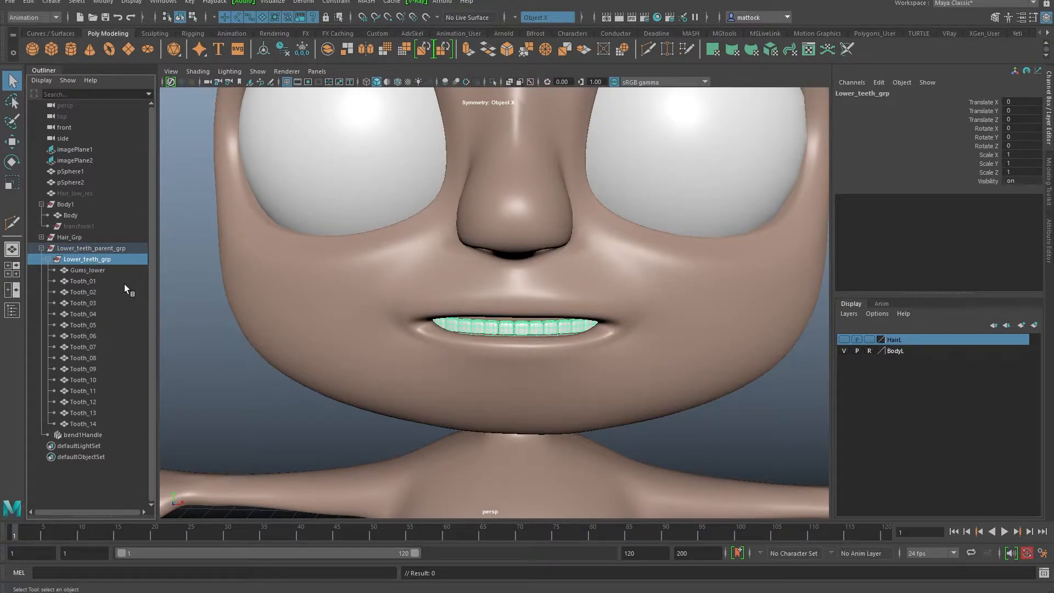
pyautogui.keyDown('alt'); pyautogui.moveTo(464, 317); pyautogui.dragTo(349, 308); pyautogui.keyUp('alt')
pyautogui.keyDown('alt'); pyautogui.moveTo(492, 325); pyautogui.dragTo(525, 317, button='right'); pyautogui.keyUp('alt')
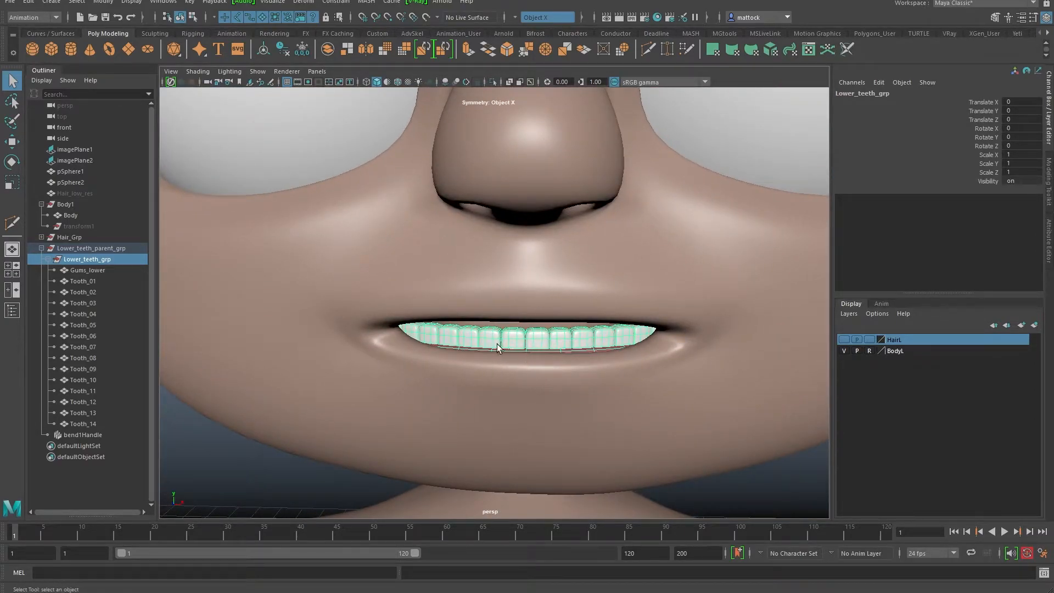
pyautogui.scroll(-5, 496, 347)
pyautogui.click(93, 249)
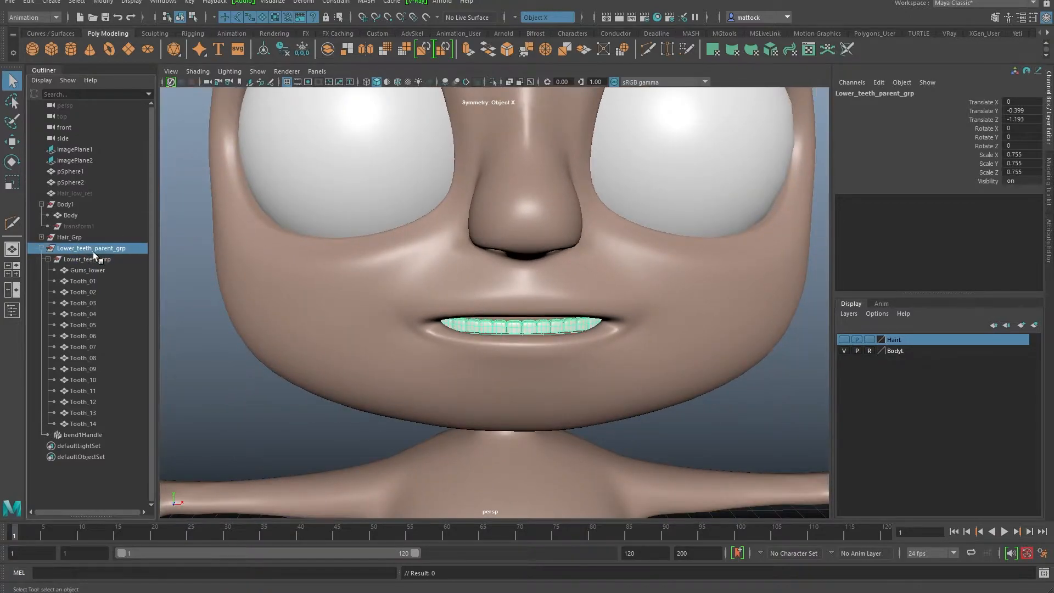
# Step: Duplicate Lower_teeth_parent_grp to create Lower_teeth_parent_grp1
pyautogui.press('w')
pyautogui.keyDown('alt'); pyautogui.moveTo(569, 297); pyautogui.dragTo(540, 290, button='right'); pyautogui.keyUp('alt')
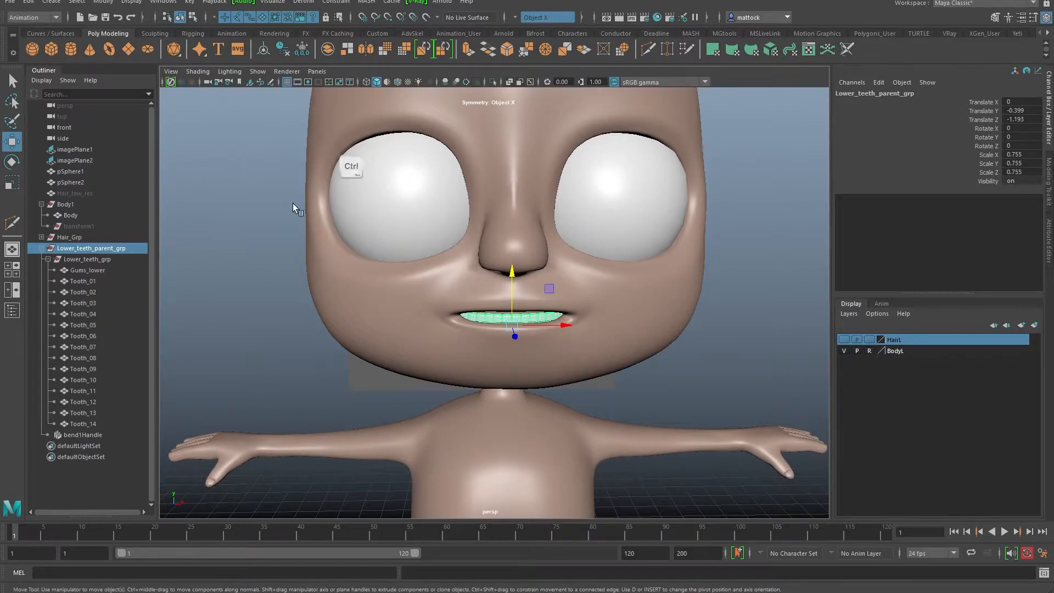
pyautogui.hotkey('ctrl', 'd')
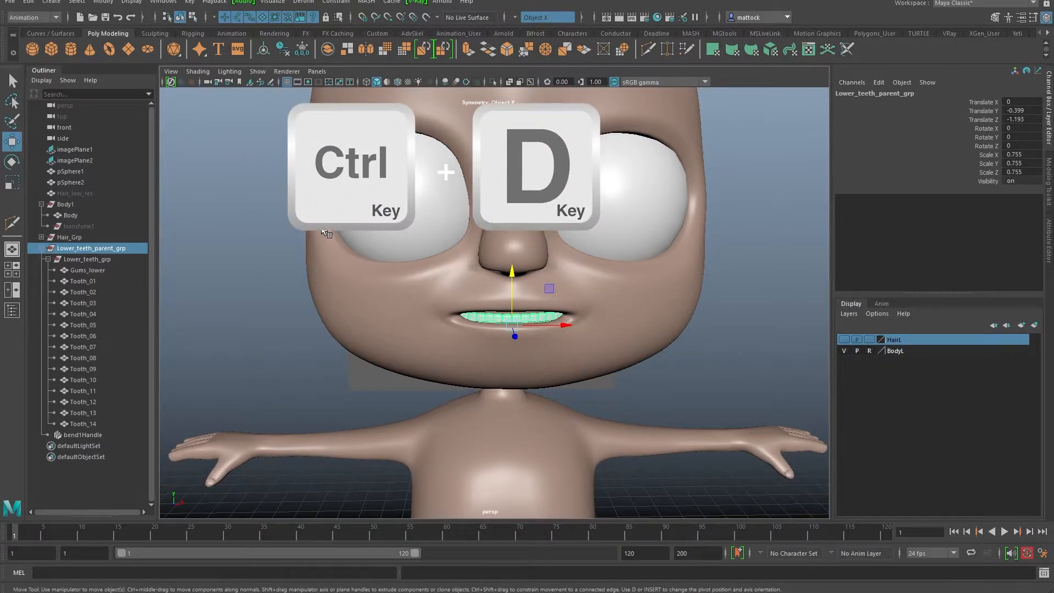
pyautogui.click(28, 2)
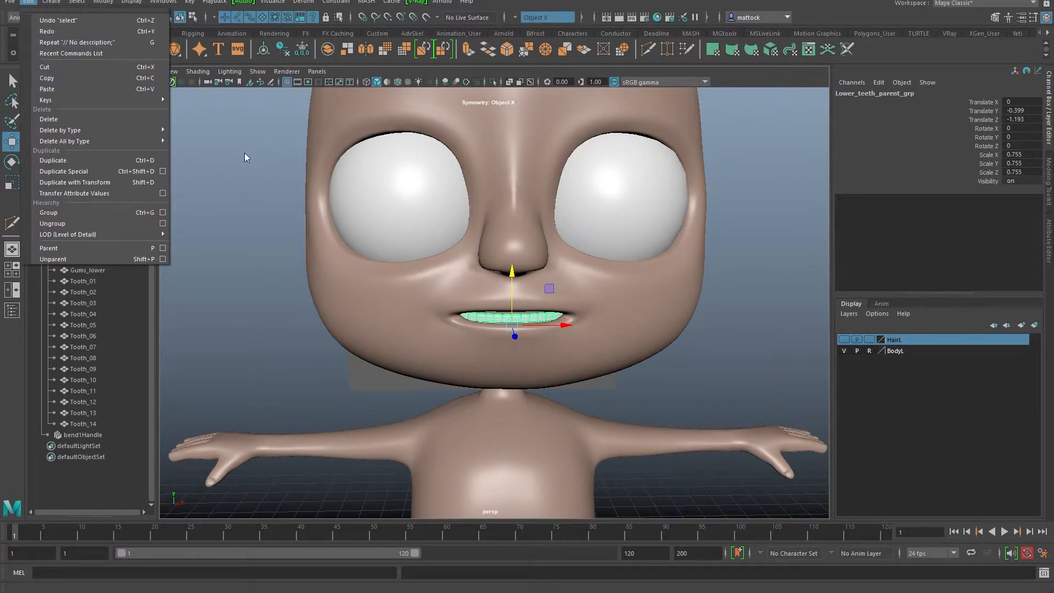
pyautogui.click(258, 279)
pyautogui.click(86, 248)
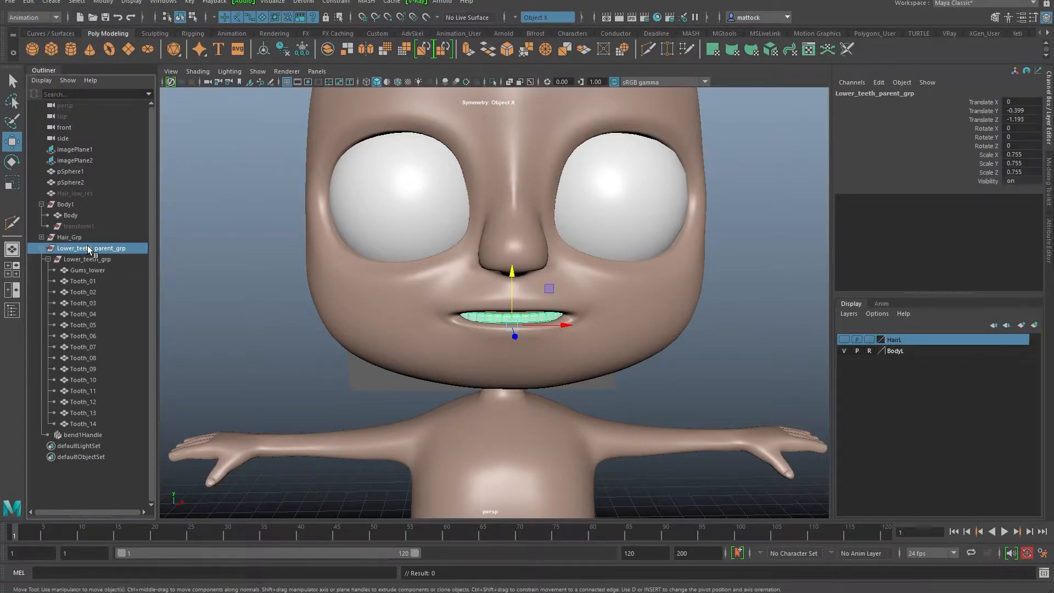
pyautogui.hotkey('ctrl', 'd')
pyautogui.moveTo(510, 274)
pyautogui.mouseDown()
pyautogui.moveTo(511, 246)
pyautogui.moveTo(512, 269)
pyautogui.moveTo(507, 261)
pyautogui.mouseUp()
# Step: Rotate the copy -180 degrees in Z and raise it into the mouth as the upper row
pyautogui.press('e')
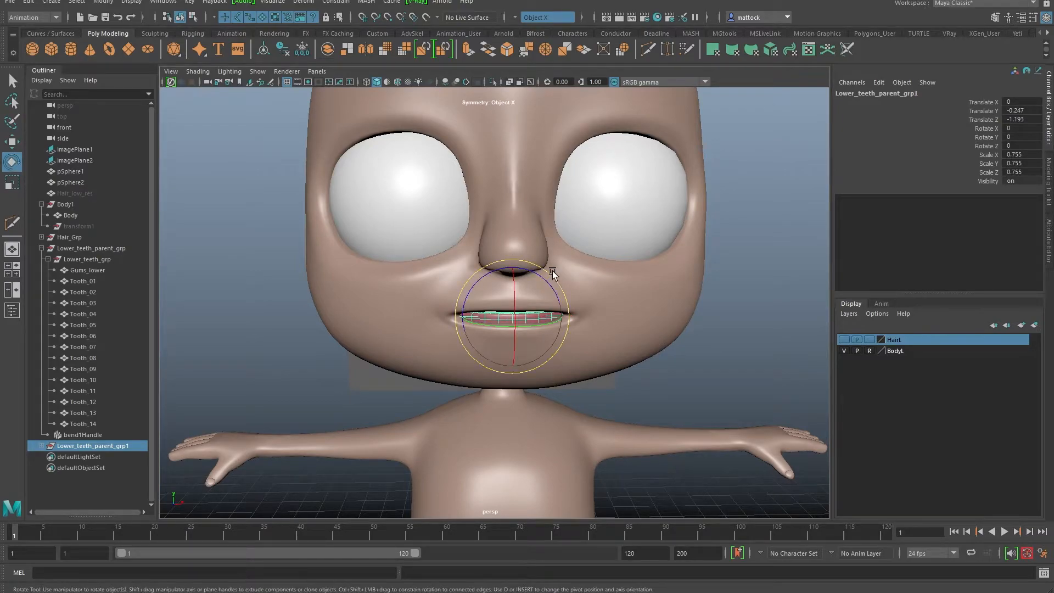
pyautogui.moveTo(532, 270); pyautogui.dragTo(677, 294)
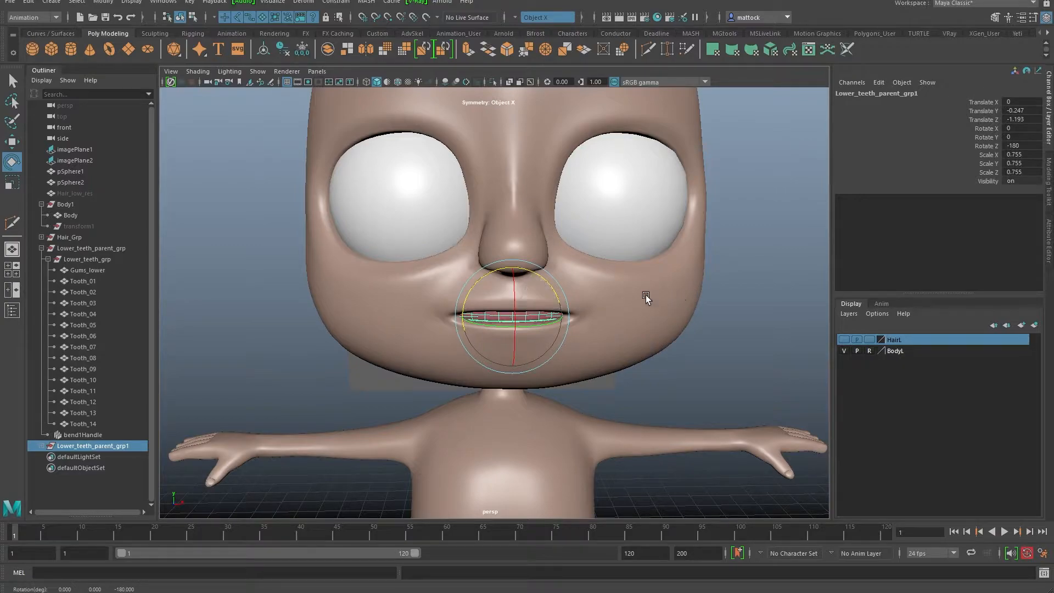
pyautogui.press('w')
pyautogui.scroll(3, 535, 306)
pyautogui.keyDown('alt'); pyautogui.moveTo(534, 306); pyautogui.dragTo(461, 269); pyautogui.keyUp('alt')
# Step: Fine-tune the upper teeth position from the side, settling at Translate Y -0.075
pyautogui.keyDown('alt'); pyautogui.moveTo(429, 340); pyautogui.dragTo(395, 327); pyautogui.keyUp('alt')
pyautogui.moveTo(367, 286); pyautogui.dragTo(431, 320)
pyautogui.moveTo(514, 245)
pyautogui.mouseDown()
pyautogui.moveTo(514, 231)
pyautogui.moveTo(512, 244)
pyautogui.mouseUp()
pyautogui.keyDown('alt'); pyautogui.moveTo(426, 311); pyautogui.dragTo(336, 297); pyautogui.keyUp('alt')
pyautogui.moveTo(282, 236); pyautogui.dragTo(282, 235)
pyautogui.keyDown('alt'); pyautogui.moveTo(313, 295); pyautogui.dragTo(404, 297); pyautogui.keyUp('alt')
# Step: Enlarge upper Tooth_01 evenly with the Scale tool
pyautogui.keyDown('alt'); pyautogui.moveTo(549, 305); pyautogui.dragTo(464, 275, button='right'); pyautogui.keyUp('alt')
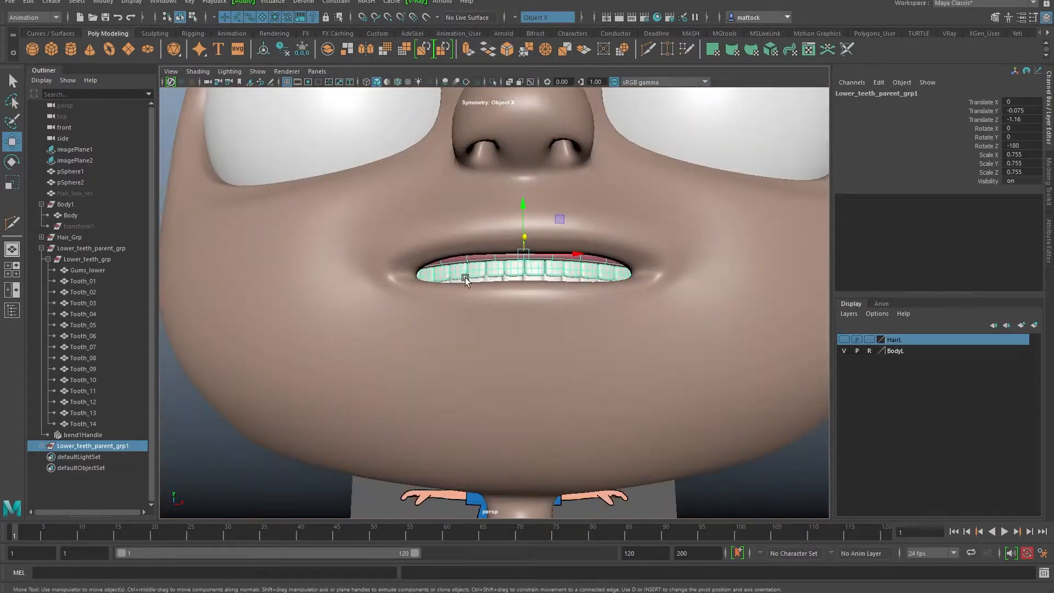
pyautogui.keyDown('alt'); pyautogui.moveTo(625, 234); pyautogui.dragTo(637, 275); pyautogui.keyUp('alt')
pyautogui.keyDown('alt'); pyautogui.moveTo(637, 275); pyautogui.dragTo(730, 266, button='right'); pyautogui.keyUp('alt')
pyautogui.click(778, 278)
pyautogui.keyDown('alt'); pyautogui.moveTo(778, 278); pyautogui.dragTo(388, 327); pyautogui.keyUp('alt')
pyautogui.keyDown('alt'); pyautogui.moveTo(388, 327); pyautogui.dragTo(512, 338, button='right'); pyautogui.keyUp('alt')
pyautogui.keyDown('alt'); pyautogui.moveTo(512, 338); pyautogui.dragTo(476, 355); pyautogui.keyUp('alt')
pyautogui.keyDown('alt'); pyautogui.moveTo(477, 355); pyautogui.dragTo(510, 363, button='right'); pyautogui.keyUp('alt')
pyautogui.keyDown('alt'); pyautogui.moveTo(431, 357); pyautogui.dragTo(483, 343); pyautogui.keyUp('alt')
pyautogui.keyDown('alt'); pyautogui.moveTo(482, 343); pyautogui.dragTo(485, 320, button='right'); pyautogui.keyUp('alt')
pyautogui.keyDown('alt'); pyautogui.moveTo(486, 319); pyautogui.dragTo(516, 338, button='middle'); pyautogui.keyUp('alt')
pyautogui.click(541, 296)
pyautogui.keyDown('shift'); pyautogui.click(490, 286); pyautogui.keyUp('shift')
pyautogui.press('r')
pyautogui.moveTo(494, 285); pyautogui.dragTo(494, 338)
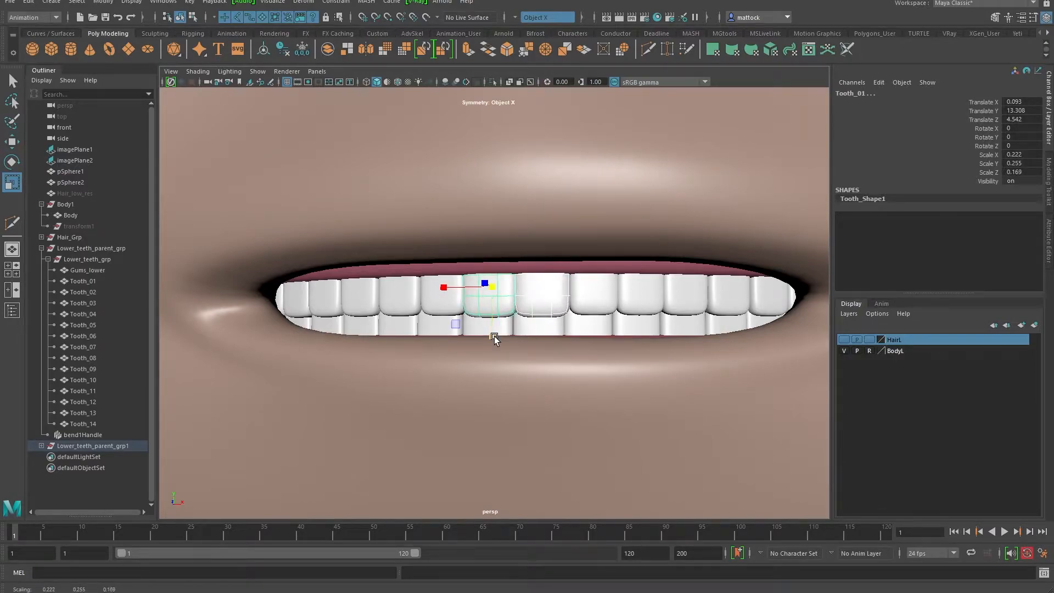
# Step: Stretch upper Tooth_09, Tooth_04, Tooth_10 and Tooth_03 longer in Y
pyautogui.click(600, 296)
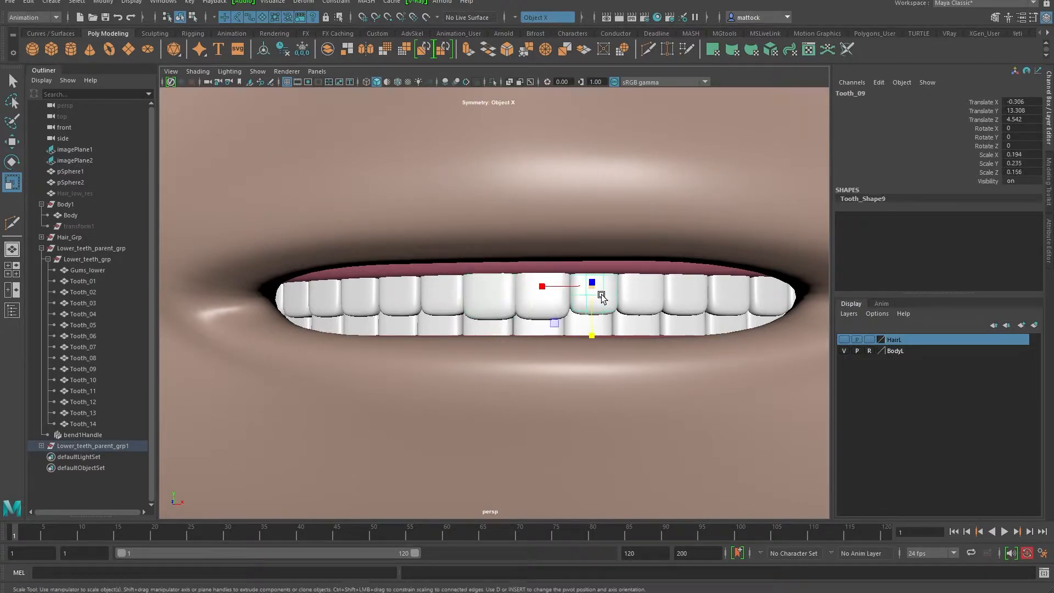
pyautogui.moveTo(594, 330); pyautogui.dragTo(593, 338)
pyautogui.click(459, 306)
pyautogui.moveTo(447, 331); pyautogui.dragTo(448, 337)
pyautogui.moveTo(628, 301)
pyautogui.keyDown('alt'); pyautogui.mouseDown()
pyautogui.moveTo(658, 302)
pyautogui.moveTo(625, 312)
pyautogui.mouseUp(); pyautogui.keyUp('alt')
pyautogui.click(625, 314)
pyautogui.moveTo(614, 356); pyautogui.dragTo(614, 358)
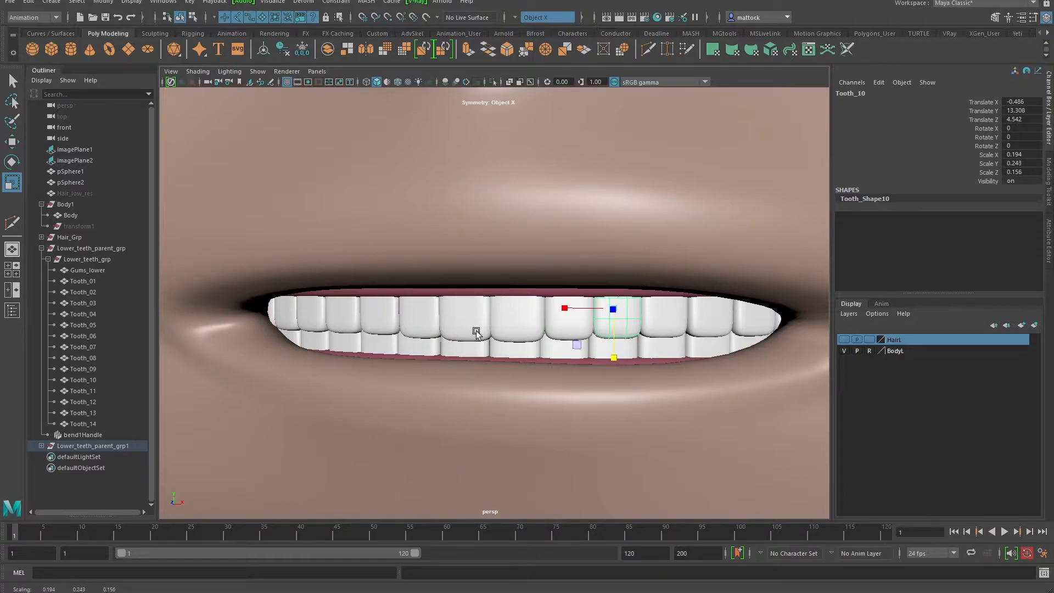
pyautogui.keyDown('alt'); pyautogui.moveTo(486, 336); pyautogui.dragTo(463, 313); pyautogui.keyUp('alt')
pyautogui.click(451, 317)
pyautogui.moveTo(443, 347); pyautogui.dragTo(445, 351)
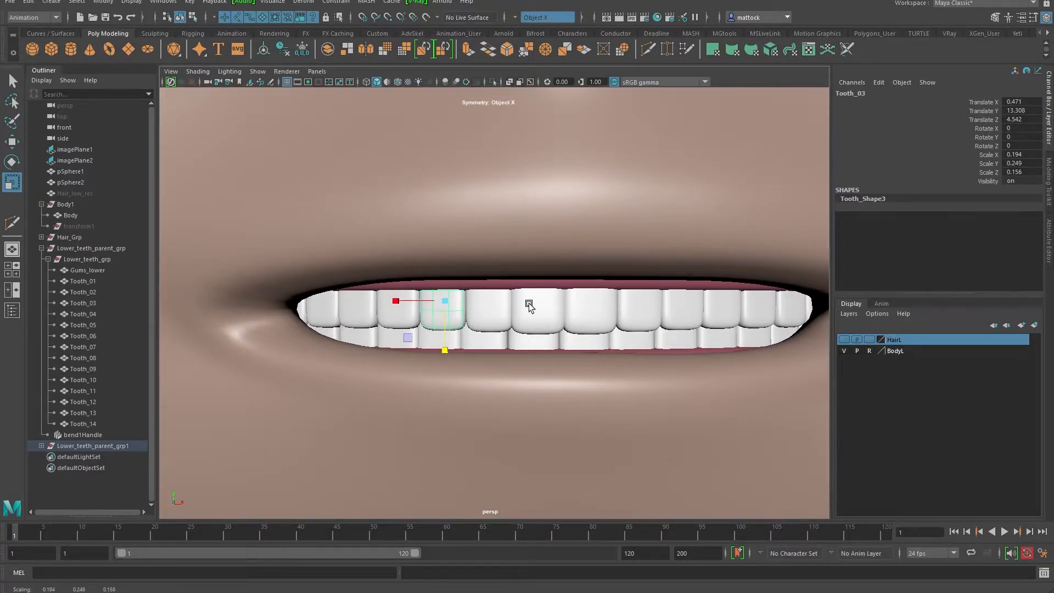
# Step: Delete Tooth_01, restore it with undo, and inspect both teeth rows
pyautogui.keyDown('alt'); pyautogui.moveTo(540, 306); pyautogui.dragTo(522, 296); pyautogui.keyUp('alt')
pyautogui.keyDown('alt'); pyautogui.moveTo(358, 284); pyautogui.dragTo(504, 276, button='right'); pyautogui.keyUp('alt')
pyautogui.keyDown('alt'); pyautogui.moveTo(504, 275); pyautogui.dragTo(486, 308, button='middle'); pyautogui.keyUp('alt')
pyautogui.click(434, 294)
pyautogui.keyDown('alt'); pyautogui.moveTo(616, 259); pyautogui.dragTo(489, 197, button='right'); pyautogui.keyUp('alt')
pyautogui.press('Delete')
pyautogui.moveTo(488, 198)
pyautogui.keyDown('alt'); pyautogui.mouseDown()
pyautogui.moveTo(536, 193)
pyautogui.moveTo(485, 203)
pyautogui.mouseUp(); pyautogui.keyUp('alt')
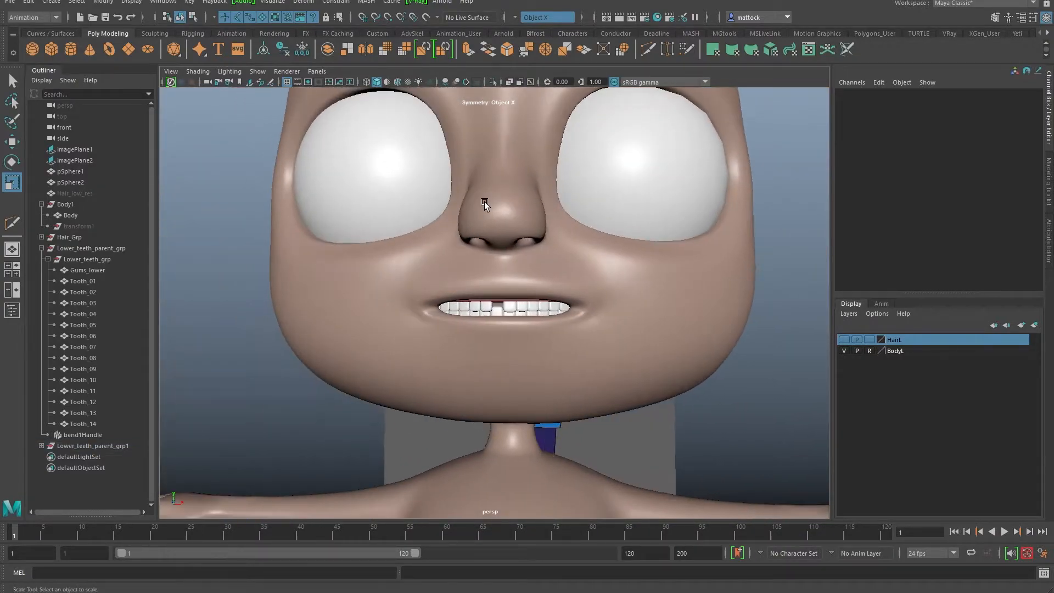
pyautogui.hotkey('ctrl', 'z')
pyautogui.keyDown('alt'); pyautogui.moveTo(436, 184); pyautogui.dragTo(493, 254, button='right'); pyautogui.keyUp('alt')
pyautogui.keyDown('alt'); pyautogui.moveTo(493, 254); pyautogui.dragTo(535, 275); pyautogui.keyUp('alt')
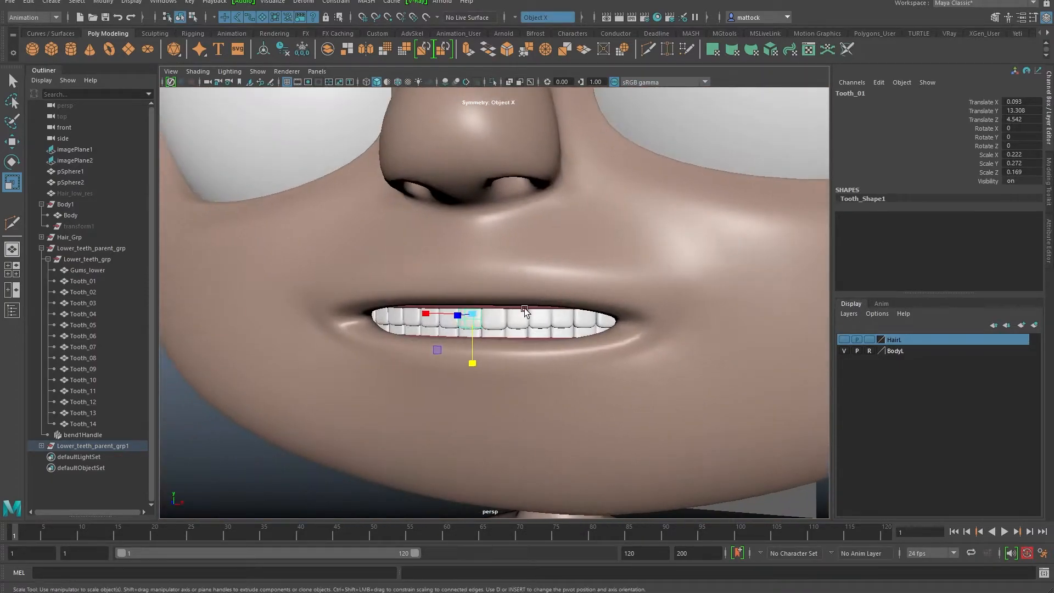
pyautogui.click(234, 456)
pyautogui.keyDown('alt'); pyautogui.moveTo(553, 341); pyautogui.dragTo(324, 326, button='right'); pyautogui.keyUp('alt')
pyautogui.keyDown('alt'); pyautogui.moveTo(324, 326); pyautogui.dragTo(361, 279); pyautogui.keyUp('alt')
# Step: Create a display layer from the upper and lower teeth groups and name it Teeth
pyautogui.click(40, 249)
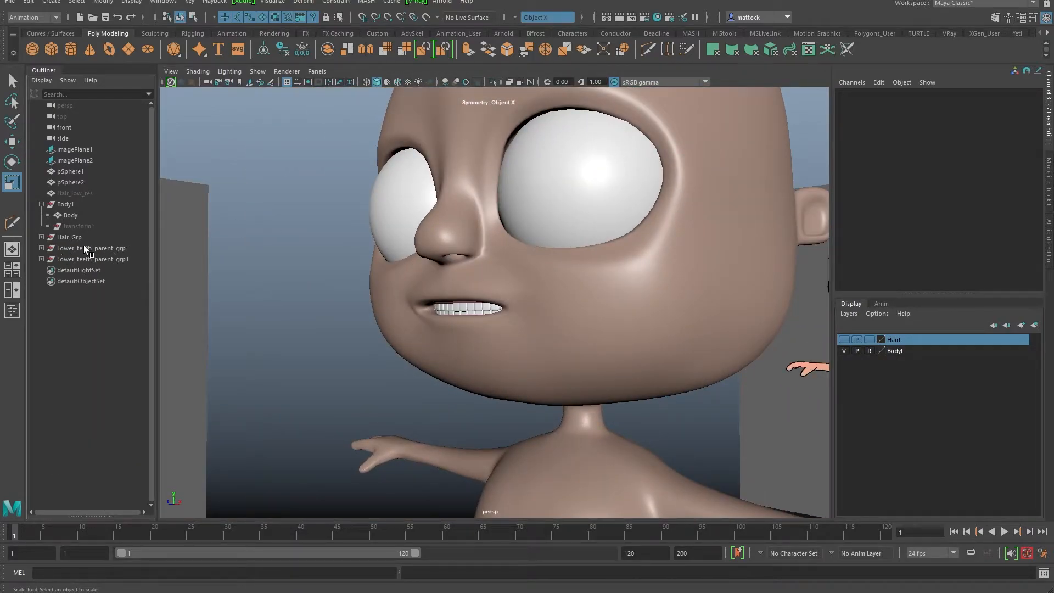
pyautogui.moveTo(81, 259); pyautogui.dragTo(89, 249)
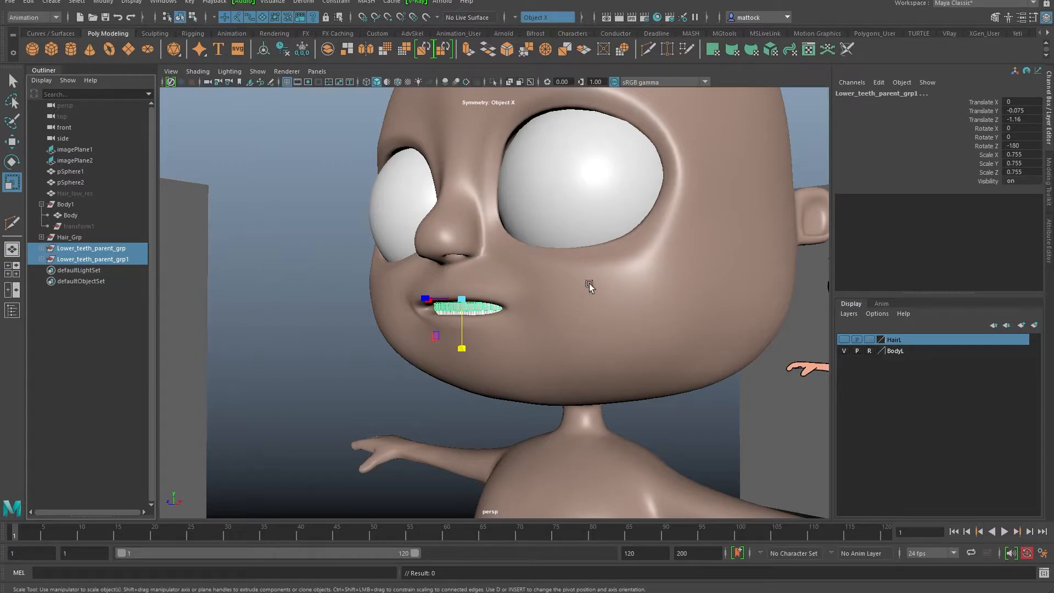
pyautogui.keyDown('alt'); pyautogui.moveTo(573, 286); pyautogui.dragTo(525, 283); pyautogui.keyUp('alt')
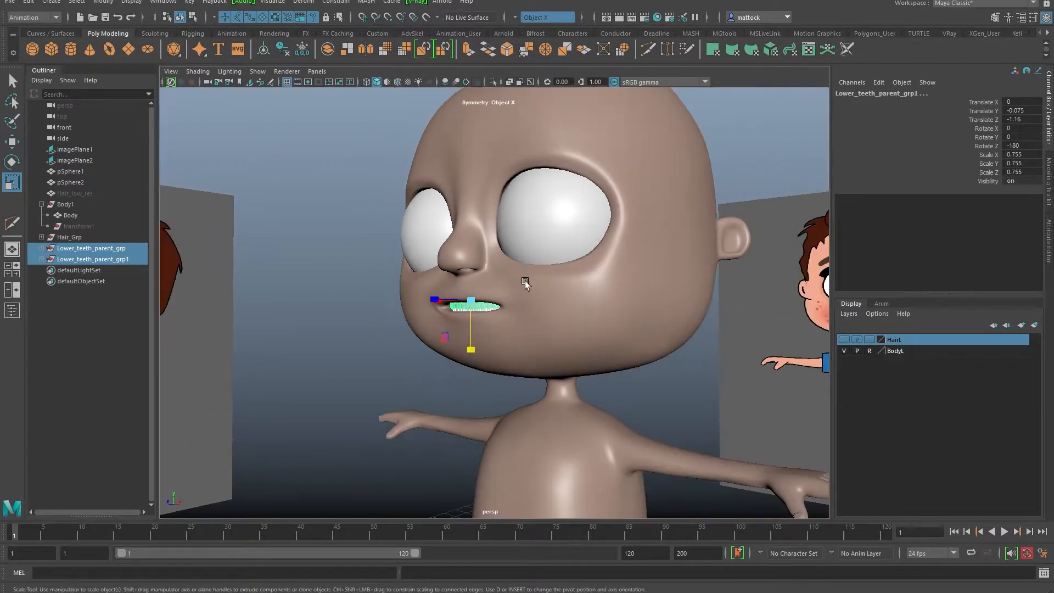
pyautogui.click(849, 313)
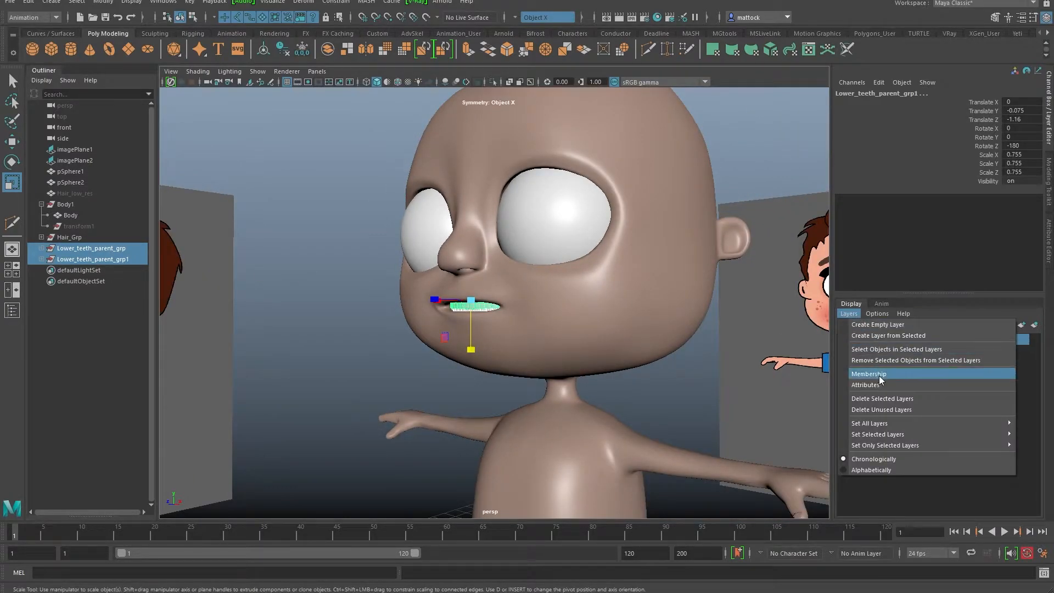
pyautogui.click(883, 337)
pyautogui.doubleClick(893, 340)
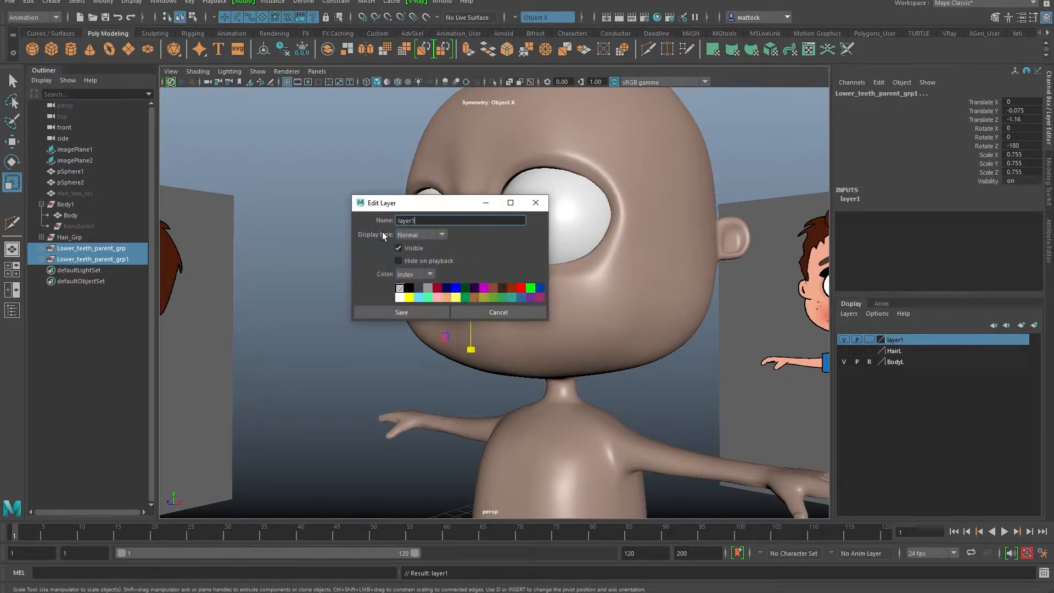
pyautogui.write('Teeth')
pyautogui.click(421, 312)
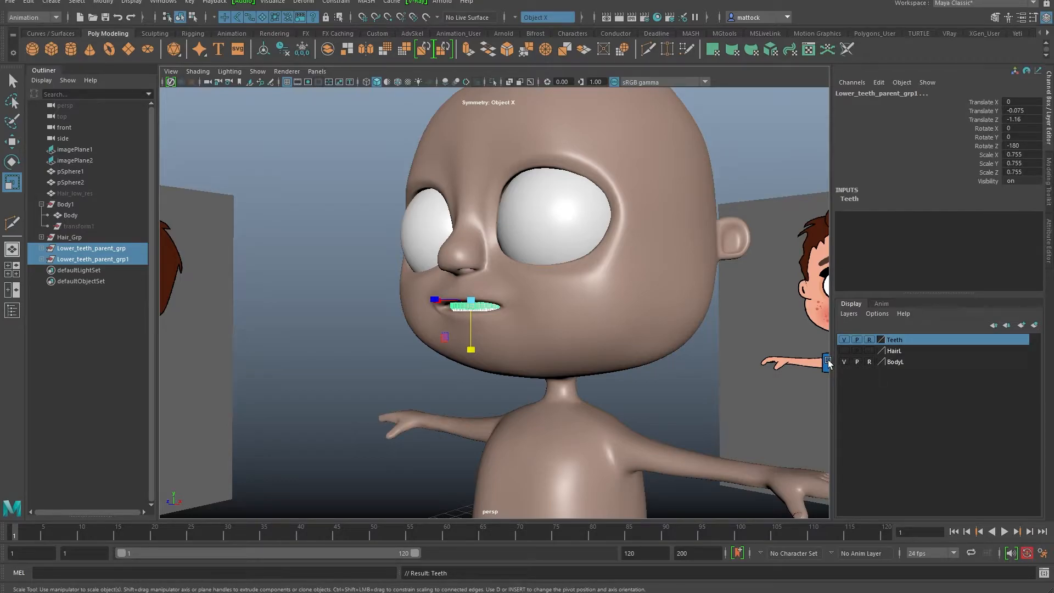
# Step: Set the BodyL layer to template, then select both eye spheres
pyautogui.click(870, 363)
pyautogui.keyDown('alt'); pyautogui.moveTo(821, 367); pyautogui.dragTo(550, 318); pyautogui.keyUp('alt')
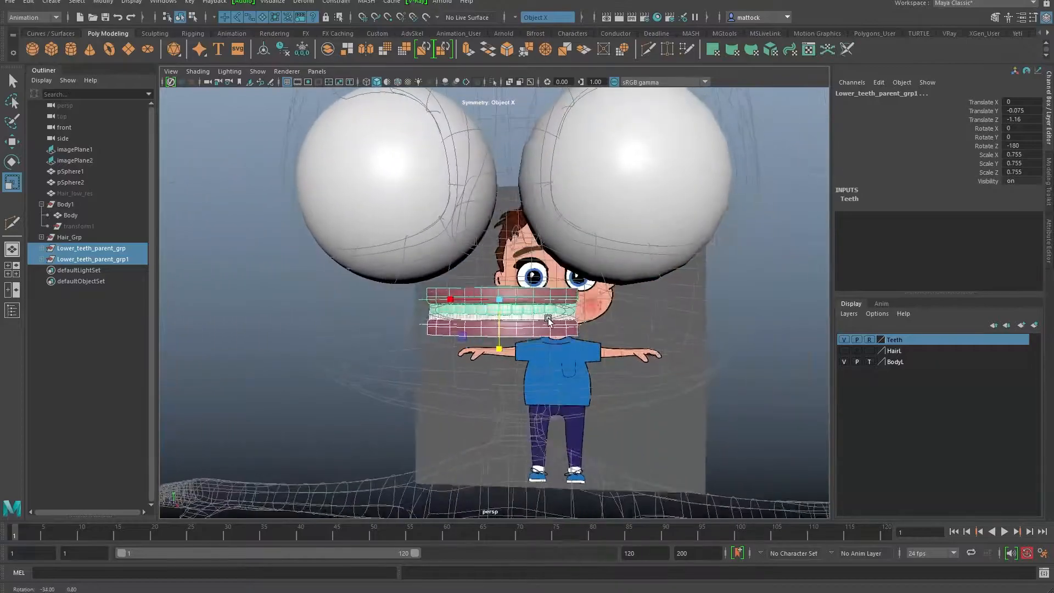
pyautogui.keyDown('alt'); pyautogui.moveTo(551, 318); pyautogui.dragTo(516, 234, button='right'); pyautogui.keyUp('alt')
pyautogui.click(418, 217)
pyautogui.keyDown('shift'); pyautogui.click(594, 216); pyautogui.keyUp('shift')
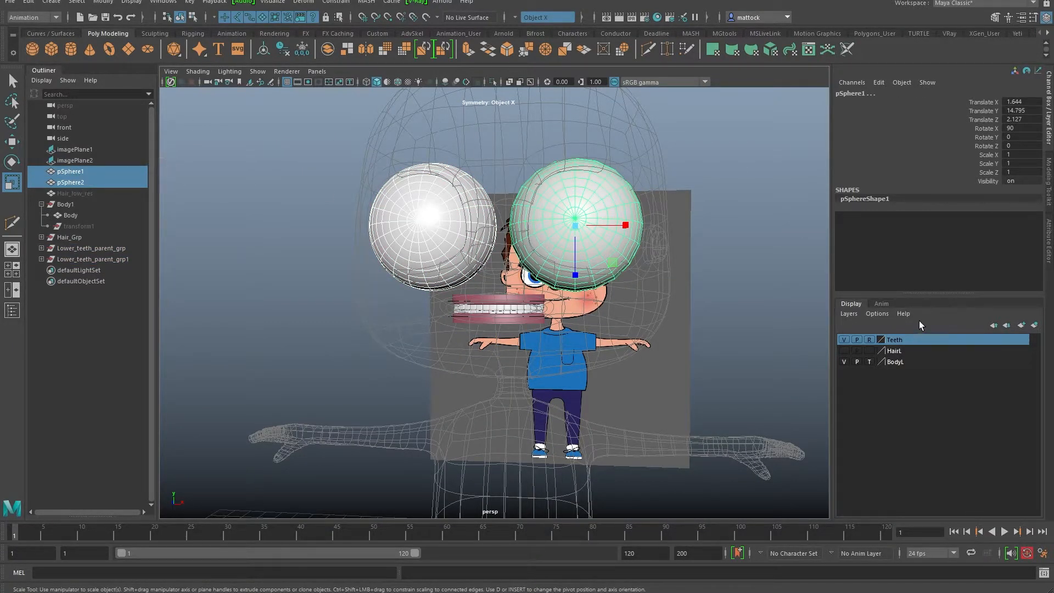
# Step: Create a display layer named Eyes from the selected eye spheres
pyautogui.click(856, 315)
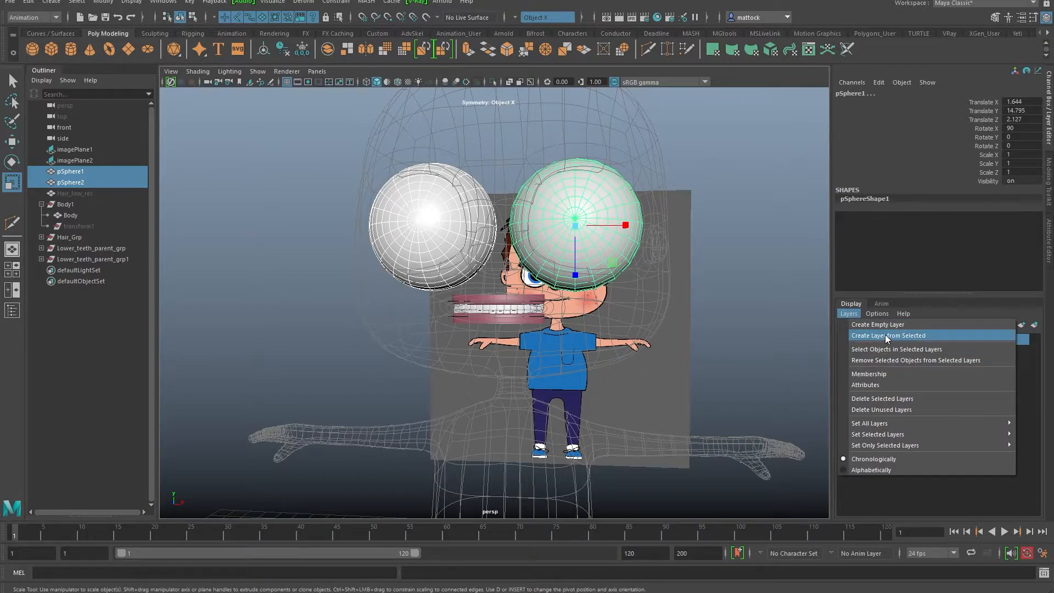
pyautogui.click(896, 337)
pyautogui.doubleClick(895, 340)
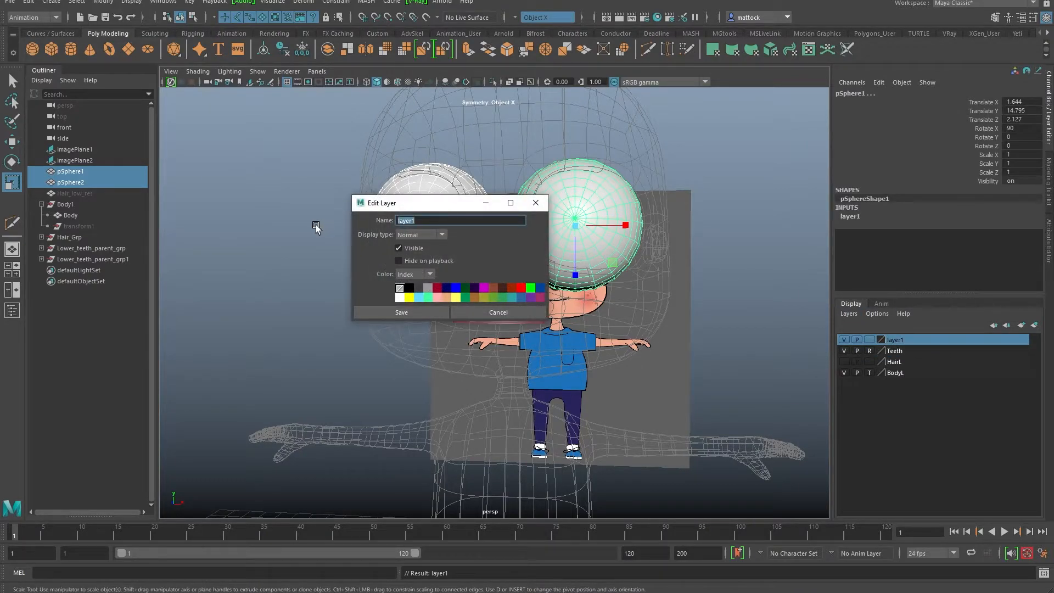
pyautogui.click(422, 312)
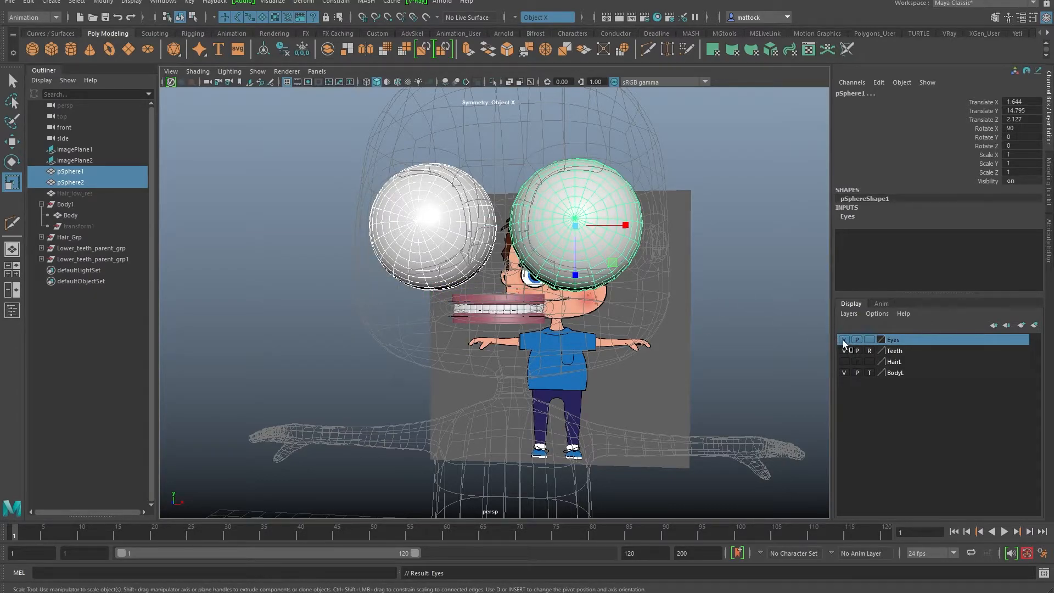
# Step: Hide the Eyes layer and save the scene as CartoonBoy_v05.ma
pyautogui.click(843, 340)
pyautogui.keyDown('alt'); pyautogui.moveTo(450, 329); pyautogui.dragTo(495, 339); pyautogui.keyUp('alt')
pyautogui.hotkey('ctrl', 's')
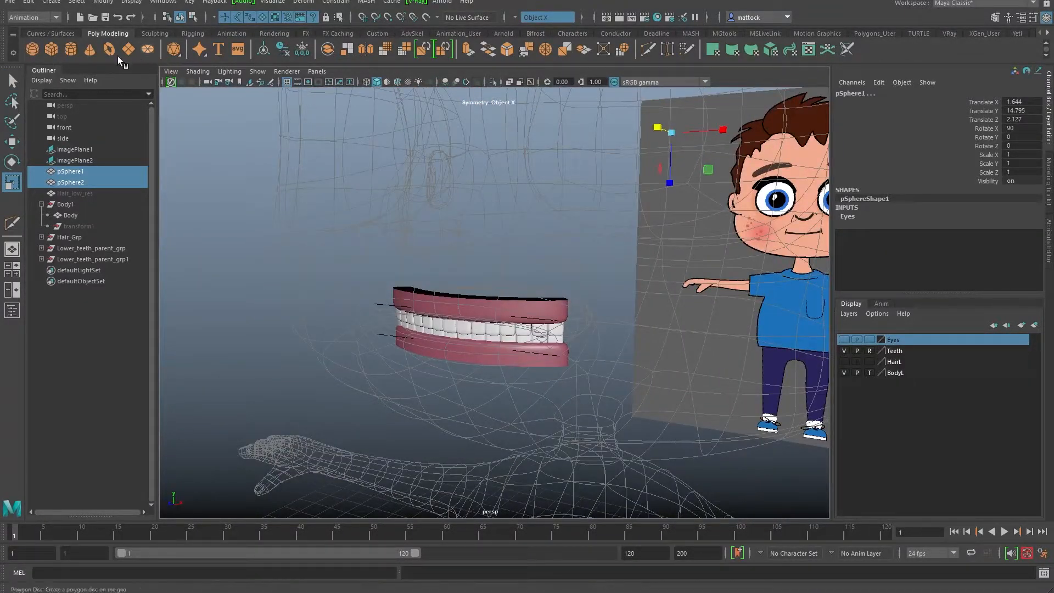
# Step: Create a polygon cube and raise it to head height
pyautogui.click(51, 49)
pyautogui.keyDown('alt'); pyautogui.moveTo(581, 306); pyautogui.dragTo(417, 354, button='right'); pyautogui.keyUp('alt')
pyautogui.keyDown('alt'); pyautogui.moveTo(434, 357); pyautogui.dragTo(413, 316, button='middle'); pyautogui.keyUp('alt')
pyautogui.press('w')
pyautogui.moveTo(489, 365); pyautogui.dragTo(482, 202)
pyautogui.press('f')
pyautogui.keyDown('alt'); pyautogui.moveTo(529, 315); pyautogui.dragTo(670, 340); pyautogui.keyUp('alt')
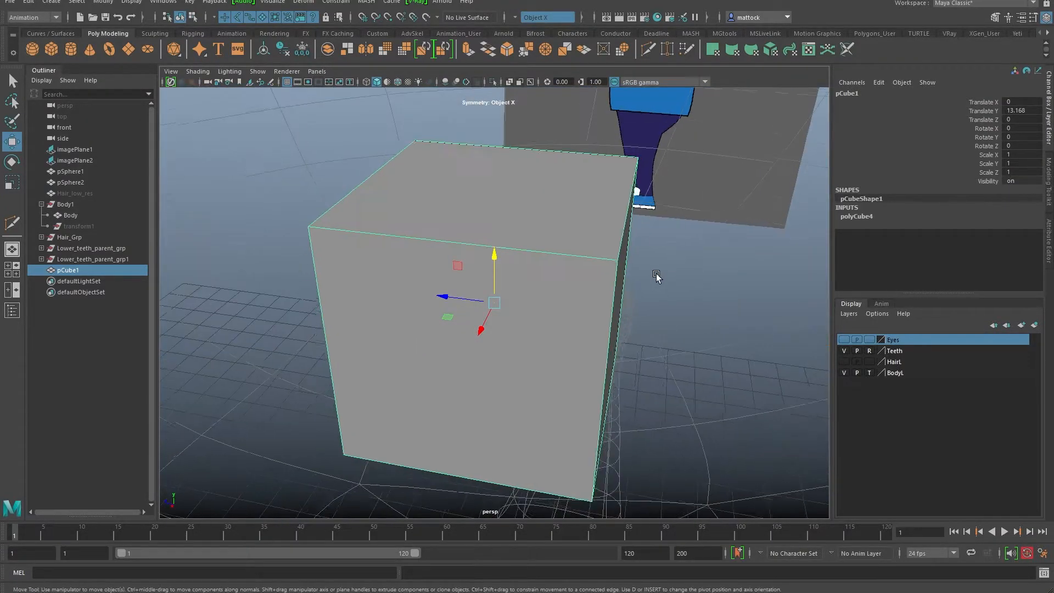
pyautogui.keyDown('alt'); pyautogui.moveTo(682, 275); pyautogui.dragTo(414, 299, button='right'); pyautogui.keyUp('alt')
pyautogui.keyDown('alt'); pyautogui.moveTo(413, 299); pyautogui.dragTo(477, 306, button='middle'); pyautogui.keyUp('alt')
pyautogui.keyDown('alt'); pyautogui.moveTo(478, 308); pyautogui.dragTo(399, 297); pyautogui.keyUp('alt')
# Step: Scale the cube into a long flat slab (Scale Y 0.306, Z 2.53) at mouth level
pyautogui.press('r')
pyautogui.keyDown('alt'); pyautogui.moveTo(598, 288); pyautogui.dragTo(549, 312); pyautogui.keyUp('alt')
pyautogui.press('w')
pyautogui.keyDown('alt'); pyautogui.moveTo(481, 341); pyautogui.dragTo(410, 296); pyautogui.keyUp('alt')
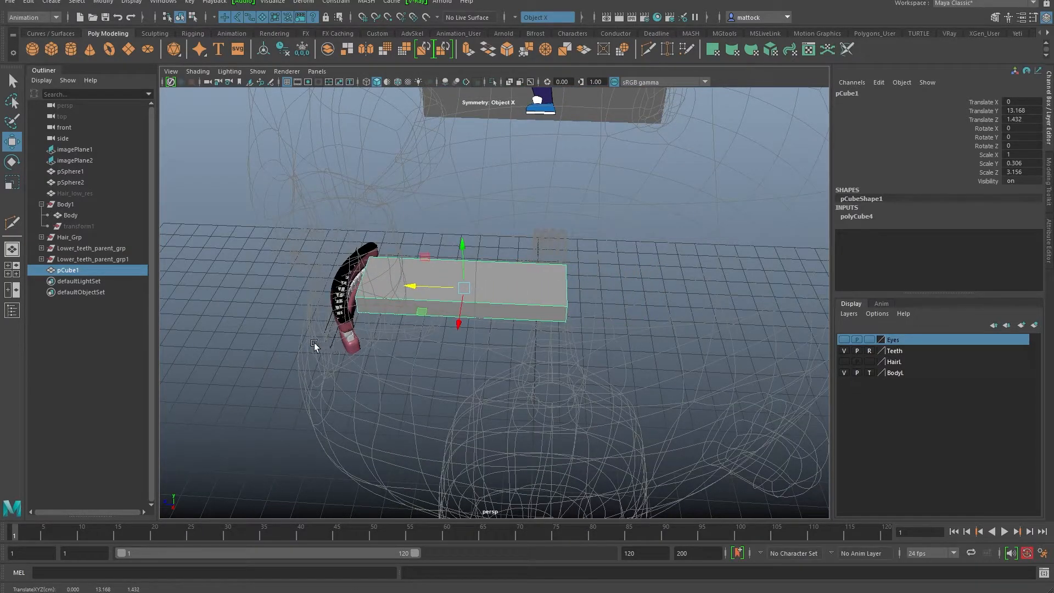
pyautogui.keyDown('alt'); pyautogui.moveTo(319, 345); pyautogui.dragTo(395, 325, button='right'); pyautogui.keyUp('alt')
pyautogui.keyDown('alt'); pyautogui.moveTo(395, 325); pyautogui.dragTo(482, 306, button='middle'); pyautogui.keyUp('alt')
pyautogui.keyDown('alt'); pyautogui.moveTo(482, 306); pyautogui.dragTo(667, 245); pyautogui.keyUp('alt')
pyautogui.press('r')
pyautogui.moveTo(493, 295); pyautogui.dragTo(504, 294)
pyautogui.press('w')
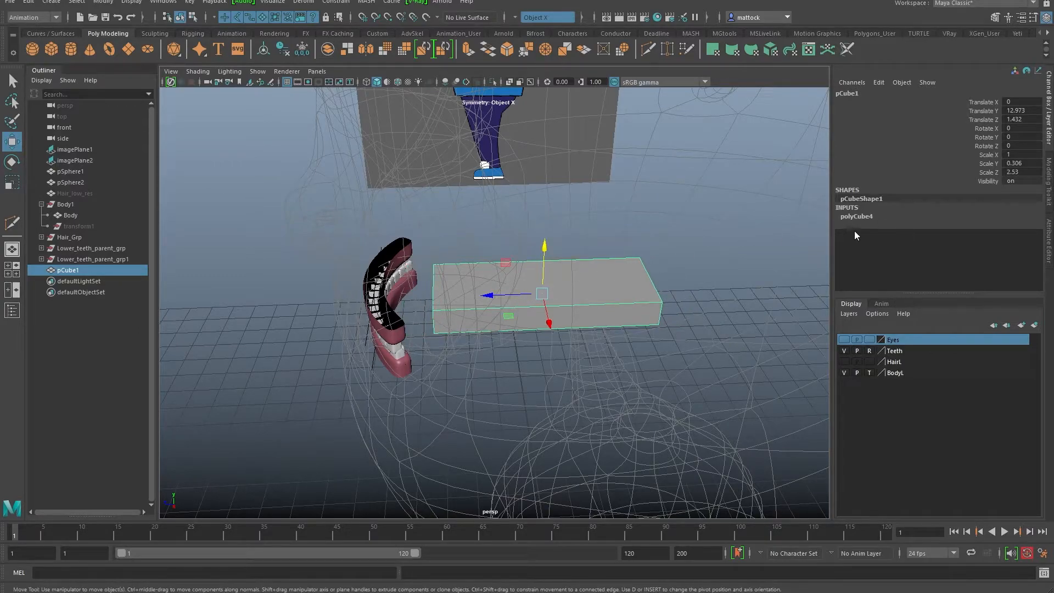
# Step: Give polyCube4 11 depth subdivisions along the slab's length
pyautogui.click(855, 216)
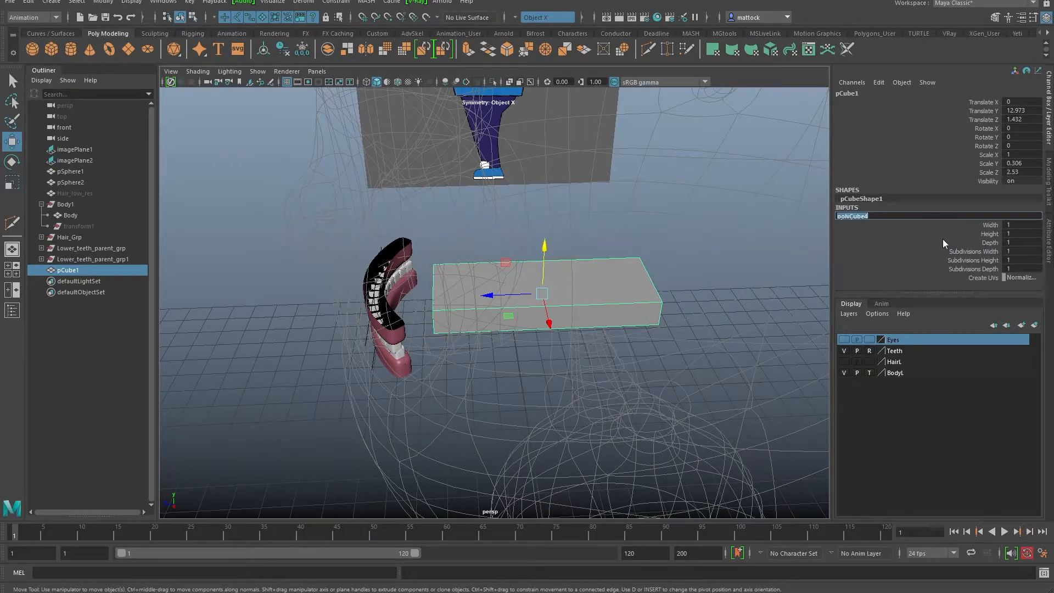
pyautogui.click(988, 242)
pyautogui.moveTo(681, 300); pyautogui.dragTo(763, 293, button='middle')
pyautogui.hotkey('ctrl', 'z')
pyautogui.click(985, 267)
pyautogui.keyDown('alt'); pyautogui.moveTo(763, 293); pyautogui.dragTo(667, 284); pyautogui.keyUp('alt')
pyautogui.click(982, 260)
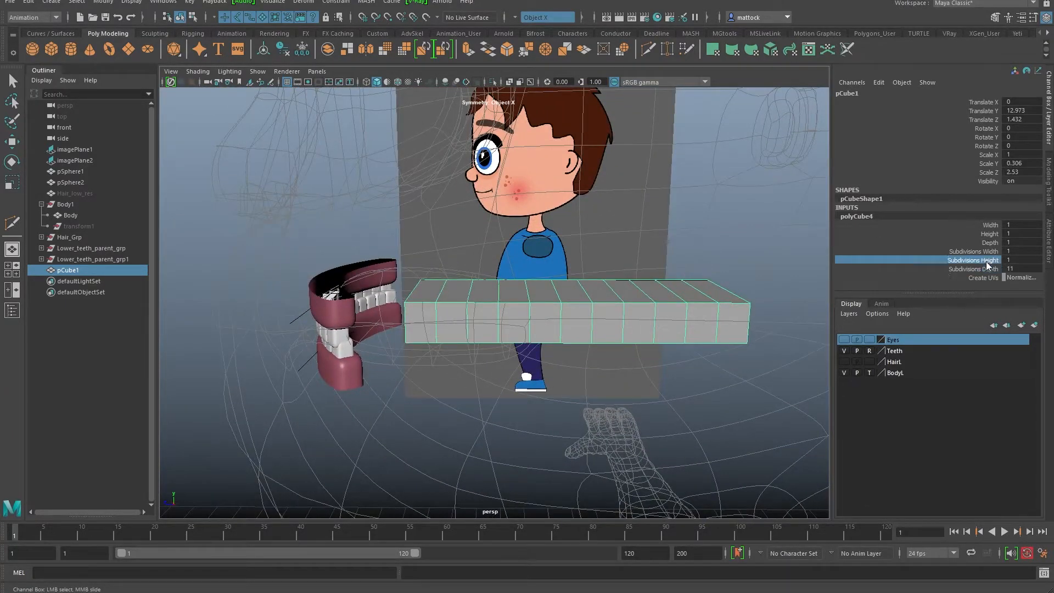
# Step: Set the slab's width subdivisions to 4 and thin it to Scale Y 0.213
pyautogui.rightClick(890, 278)
pyautogui.click(972, 251)
pyautogui.keyDown('alt'); pyautogui.moveTo(697, 255); pyautogui.dragTo(674, 306); pyautogui.keyUp('alt')
pyautogui.moveTo(674, 306); pyautogui.dragTo(676, 305, button='middle')
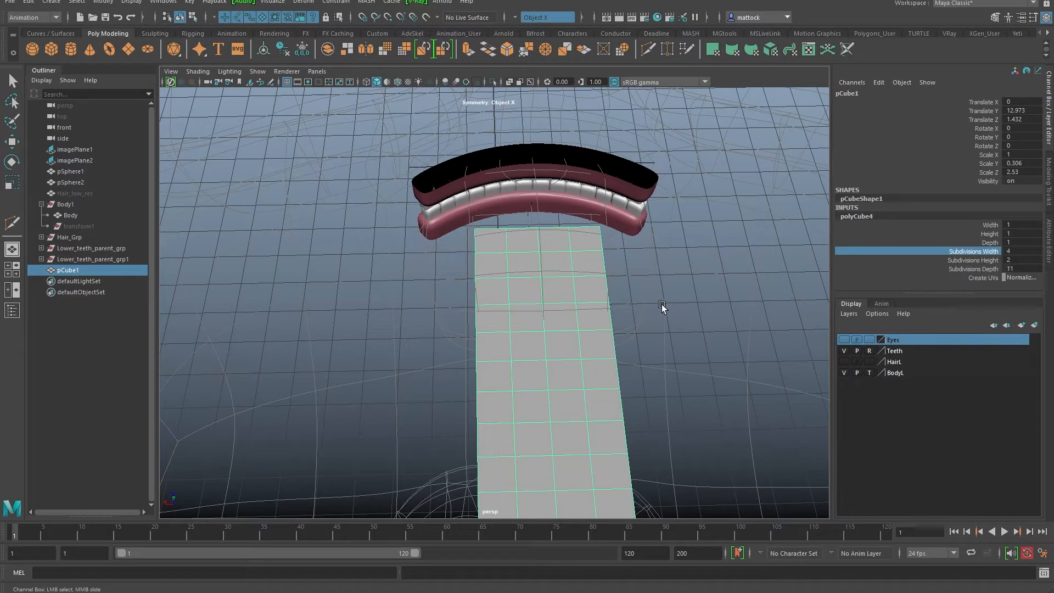
pyautogui.keyDown('alt'); pyautogui.moveTo(543, 479); pyautogui.dragTo(689, 330); pyautogui.keyUp('alt')
pyautogui.moveTo(689, 330); pyautogui.dragTo(687, 325, button='middle')
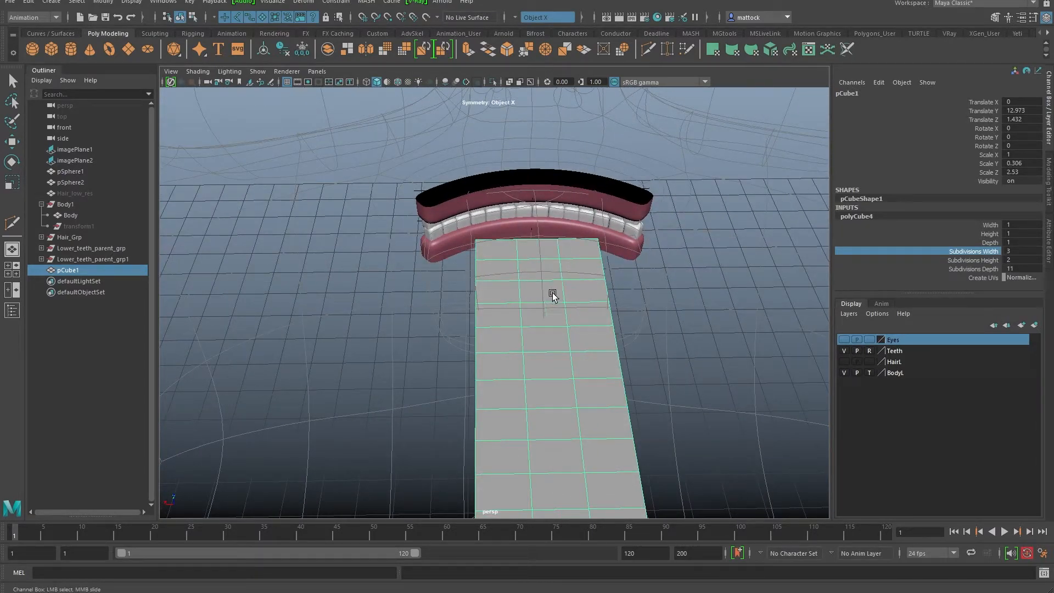
pyautogui.moveTo(713, 291); pyautogui.dragTo(712, 293, button='middle')
pyautogui.keyDown('alt'); pyautogui.moveTo(520, 294); pyautogui.dragTo(496, 350); pyautogui.keyUp('alt')
pyautogui.press('r')
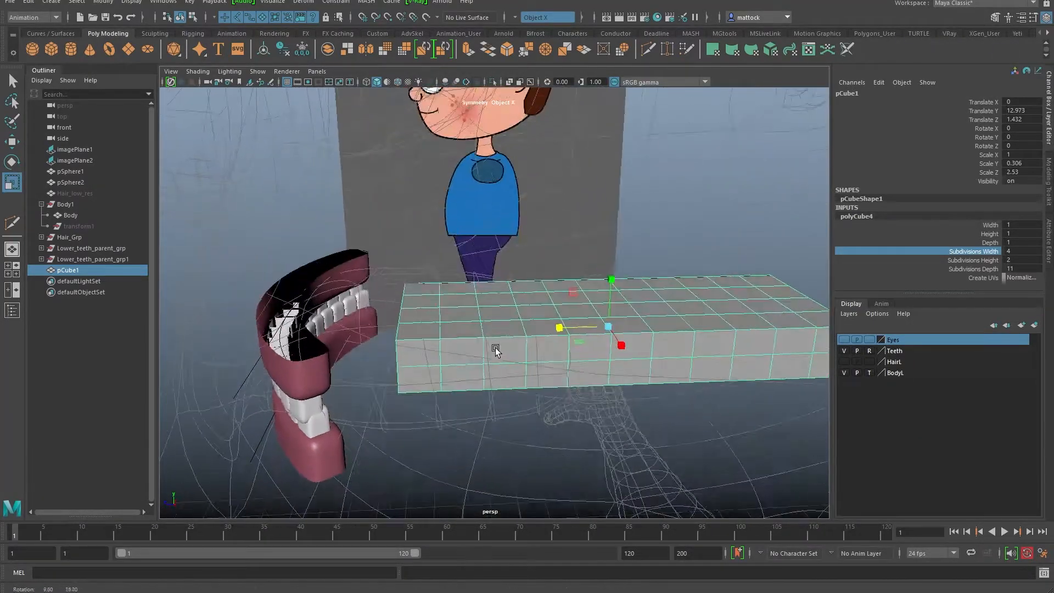
pyautogui.moveTo(611, 280); pyautogui.dragTo(611, 295)
# Step: In vertex mode, lower the corner vertices and adjust the top-centre vertex
pyautogui.keyDown('alt'); pyautogui.moveTo(514, 324); pyautogui.dragTo(512, 305); pyautogui.keyUp('alt')
pyautogui.moveTo(513, 305); pyautogui.dragTo(447, 301, button='right')
pyautogui.keyDown('alt'); pyautogui.moveTo(446, 301); pyautogui.dragTo(470, 227); pyautogui.keyUp('alt')
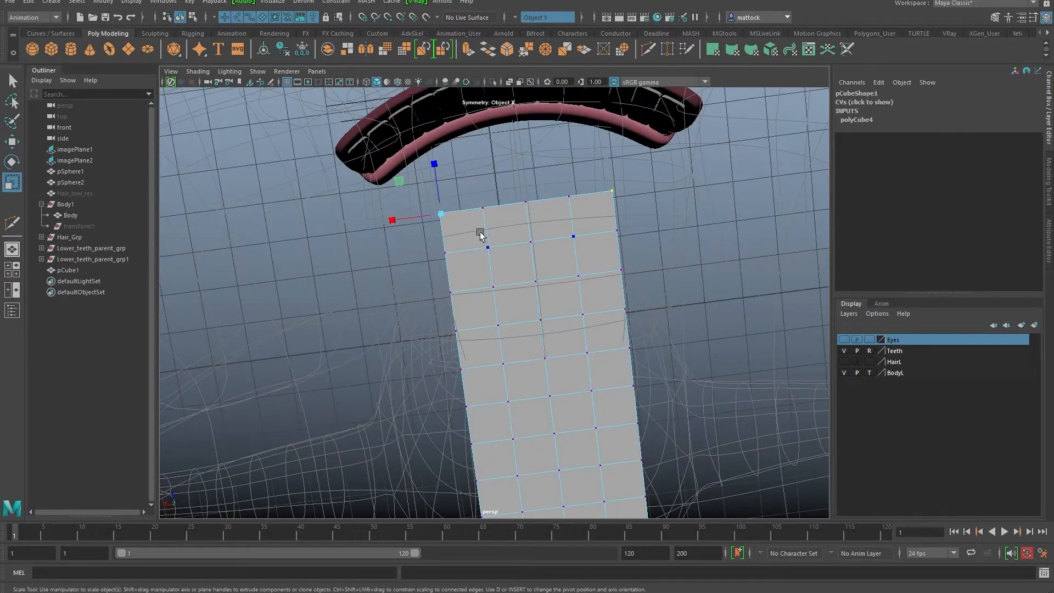
pyautogui.press('w')
pyautogui.moveTo(436, 165); pyautogui.dragTo(544, 220)
pyautogui.moveTo(522, 179); pyautogui.dragTo(518, 170)
pyautogui.keyDown('alt'); pyautogui.moveTo(531, 269); pyautogui.dragTo(452, 177); pyautogui.keyUp('alt')
pyautogui.keyDown('alt'); pyautogui.moveTo(522, 237); pyautogui.dragTo(468, 272); pyautogui.keyUp('alt')
# Step: Pull side vertices inward to taper the slab's tip round like a tongue
pyautogui.moveTo(419, 286); pyautogui.dragTo(434, 305)
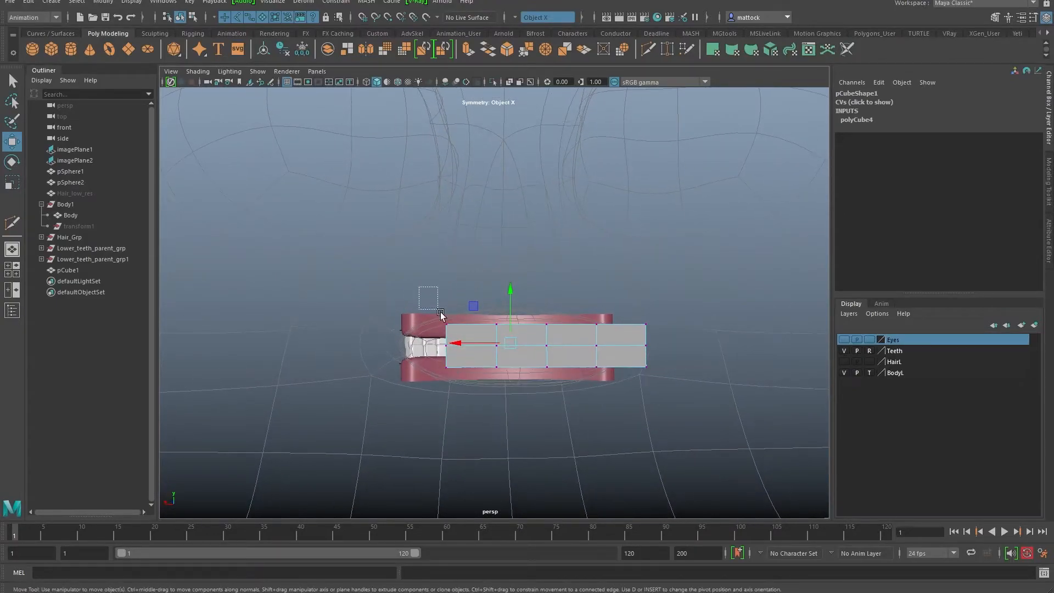
pyautogui.keyDown('alt'); pyautogui.moveTo(450, 348); pyautogui.dragTo(453, 287); pyautogui.keyUp('alt')
pyautogui.moveTo(416, 337); pyautogui.dragTo(490, 312)
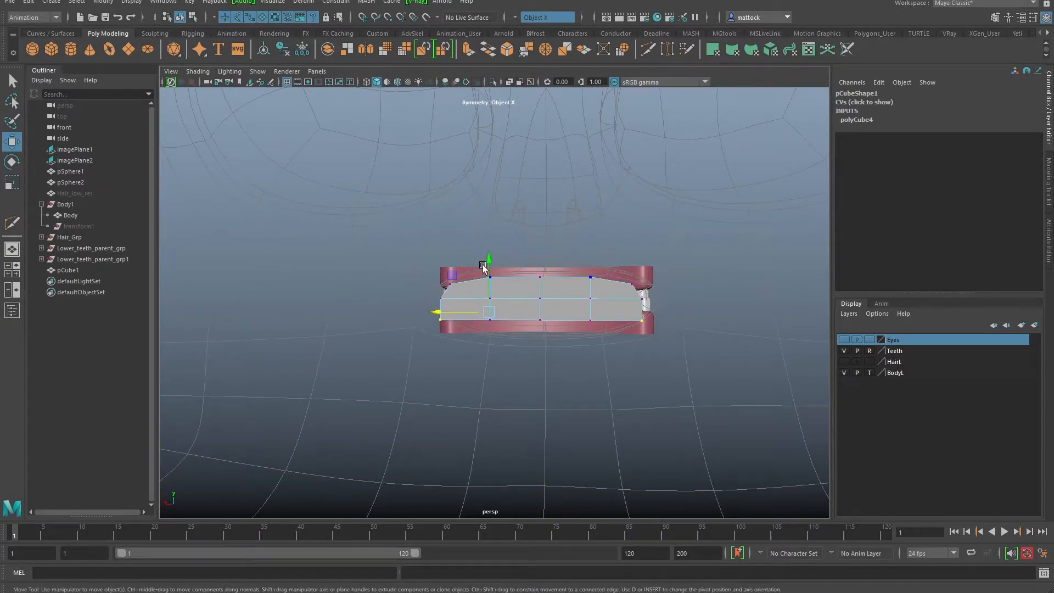
pyautogui.scroll(5, 493, 265)
pyautogui.moveTo(485, 259); pyautogui.dragTo(485, 262)
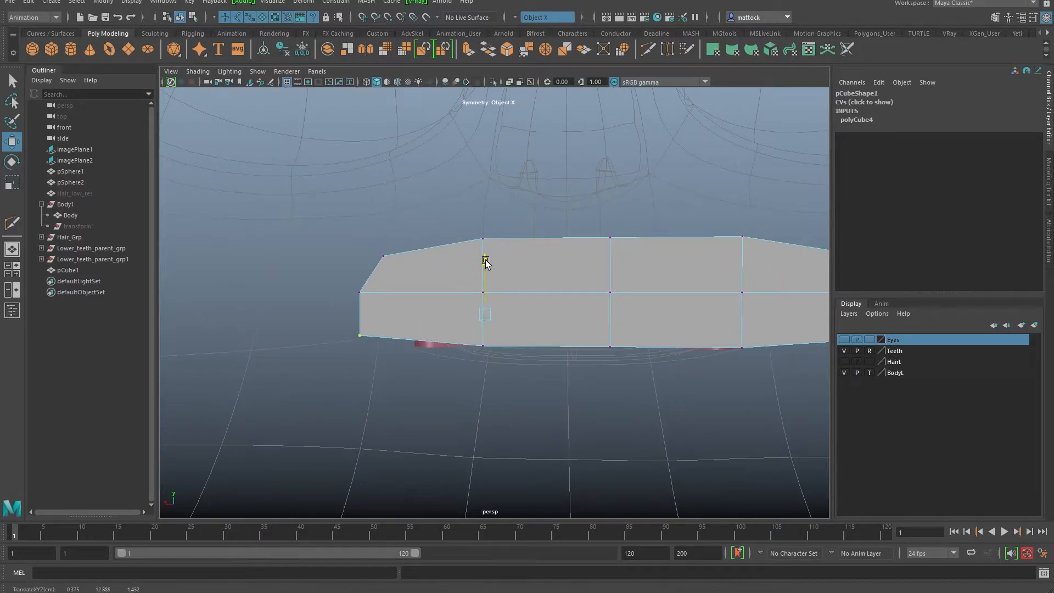
pyautogui.moveTo(448, 310); pyautogui.dragTo(522, 289)
pyautogui.moveTo(553, 290); pyautogui.dragTo(616, 271, button='right')
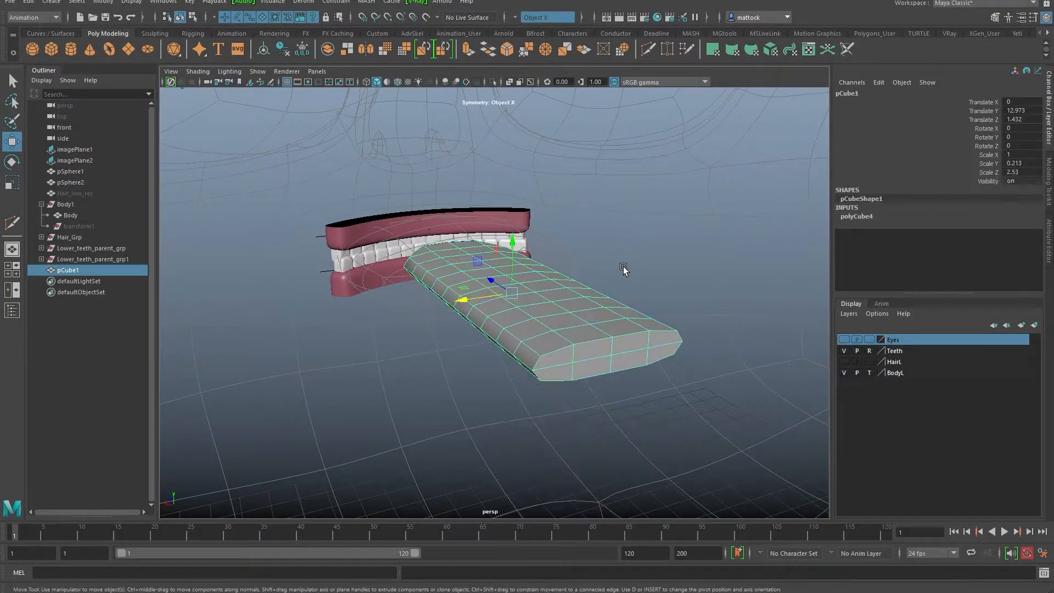
pyautogui.click(623, 266)
pyautogui.keyDown('alt'); pyautogui.moveTo(515, 307); pyautogui.dragTo(607, 301); pyautogui.keyUp('alt')
pyautogui.click(607, 302)
pyautogui.press('3')
pyautogui.keyDown('alt'); pyautogui.moveTo(499, 232); pyautogui.dragTo(434, 267); pyautogui.keyUp('alt')
pyautogui.keyDown('alt'); pyautogui.moveTo(433, 267); pyautogui.dragTo(500, 267, button='right'); pyautogui.keyUp('alt')
pyautogui.keyDown('alt'); pyautogui.moveTo(500, 268); pyautogui.dragTo(523, 248); pyautogui.keyUp('alt')
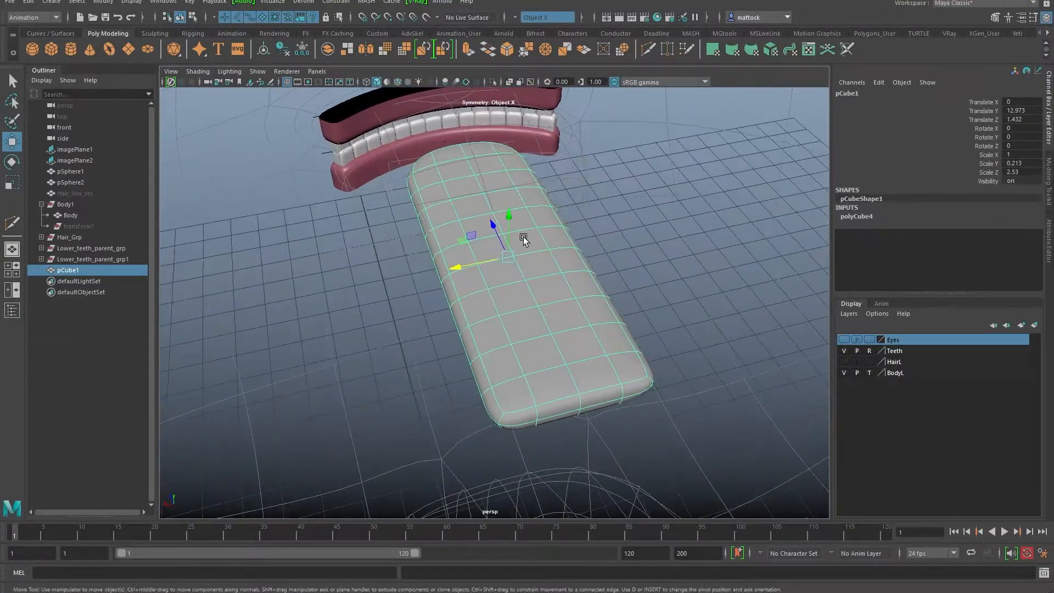
pyautogui.press('1')
pyautogui.keyDown('alt'); pyautogui.moveTo(503, 289); pyautogui.dragTo(555, 274); pyautogui.keyUp('alt')
pyautogui.moveTo(554, 294); pyautogui.dragTo(527, 235, button='right')
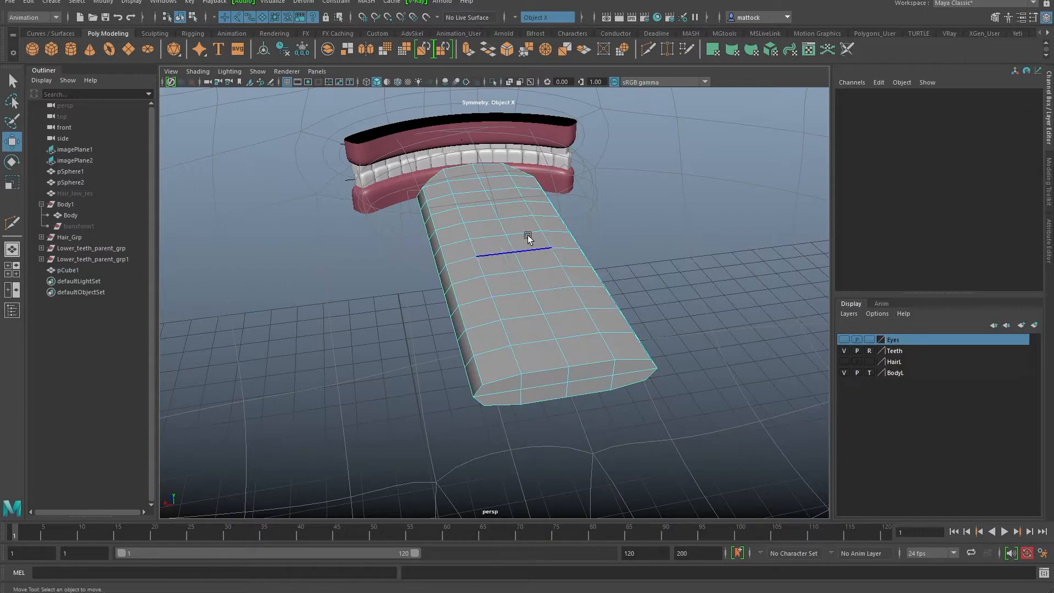
pyautogui.doubleClick(473, 171)
pyautogui.keyDown('alt'); pyautogui.moveTo(571, 261); pyautogui.dragTo(435, 284); pyautogui.keyUp('alt')
pyautogui.keyDown('alt'); pyautogui.moveTo(435, 283); pyautogui.dragTo(517, 278, button='right'); pyautogui.keyUp('alt')
pyautogui.keyDown('alt'); pyautogui.moveTo(516, 277); pyautogui.dragTo(488, 272); pyautogui.keyUp('alt')
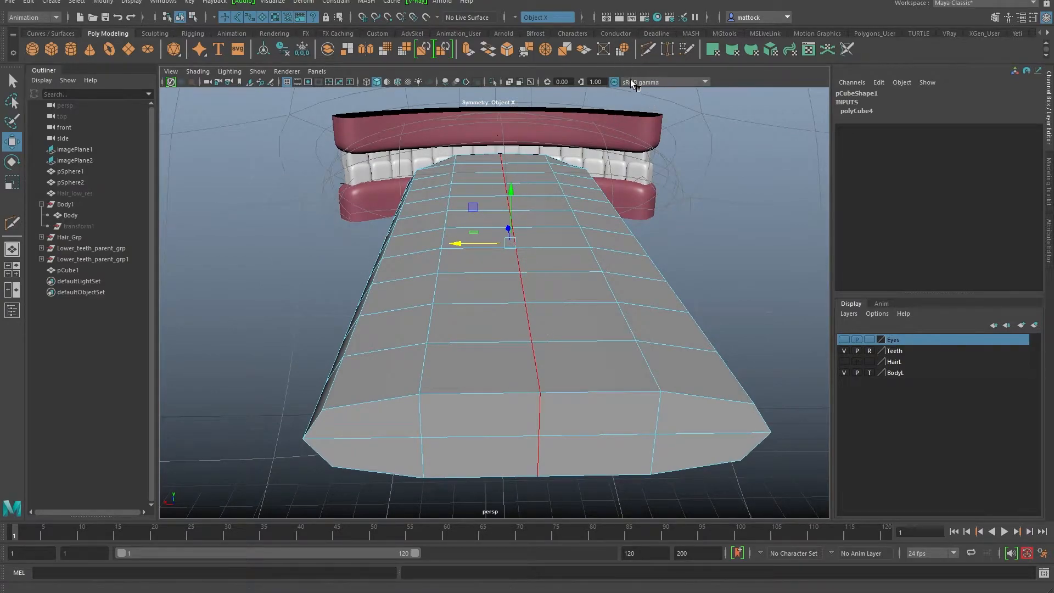
# Step: Multi-Cut mirrored edge loops beside the tongue's centre line plus a cross cut, previewing it smoothed
pyautogui.click(648, 50)
pyautogui.click(540, 392)
pyautogui.press('ctrl')
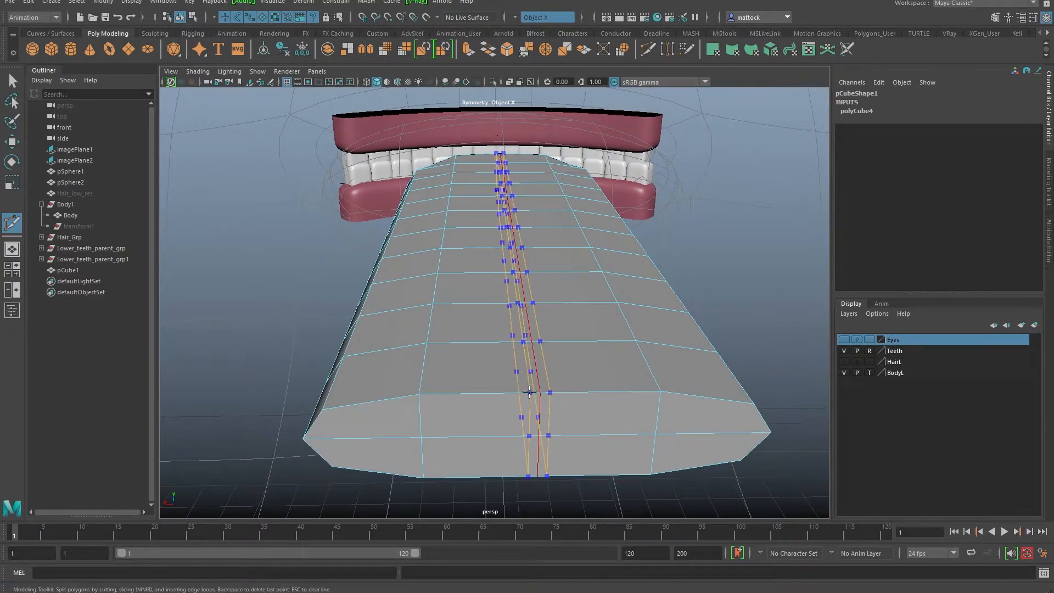
pyautogui.keyDown('ctrl'); pyautogui.click(533, 390); pyautogui.keyUp('ctrl')
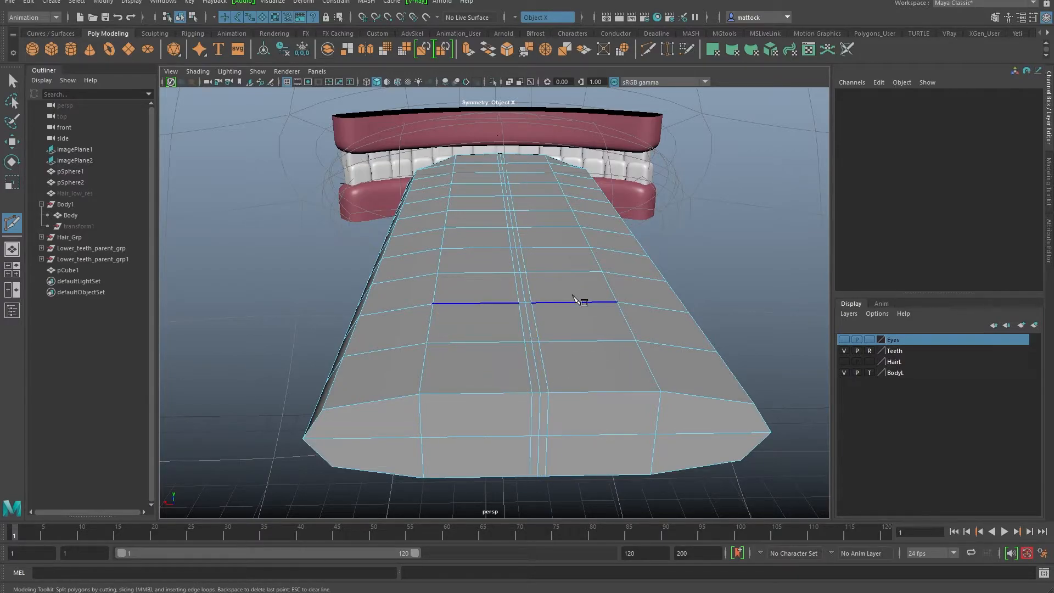
pyautogui.keyDown('alt'); pyautogui.moveTo(435, 301); pyautogui.dragTo(301, 186); pyautogui.keyUp('alt')
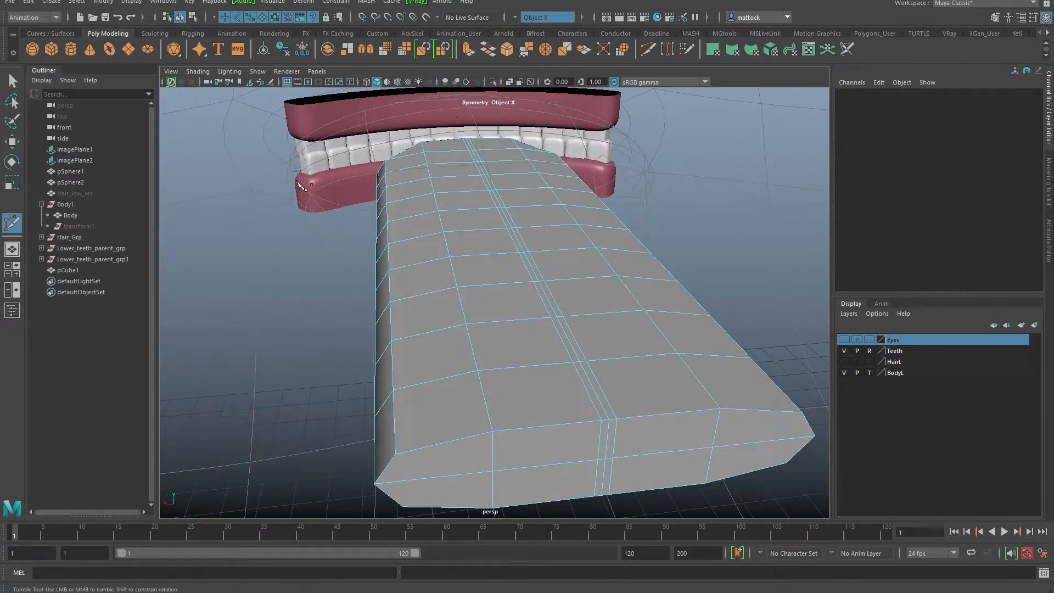
pyautogui.click(516, 236)
pyautogui.keyDown('alt'); pyautogui.moveTo(532, 242); pyautogui.dragTo(488, 255); pyautogui.keyUp('alt')
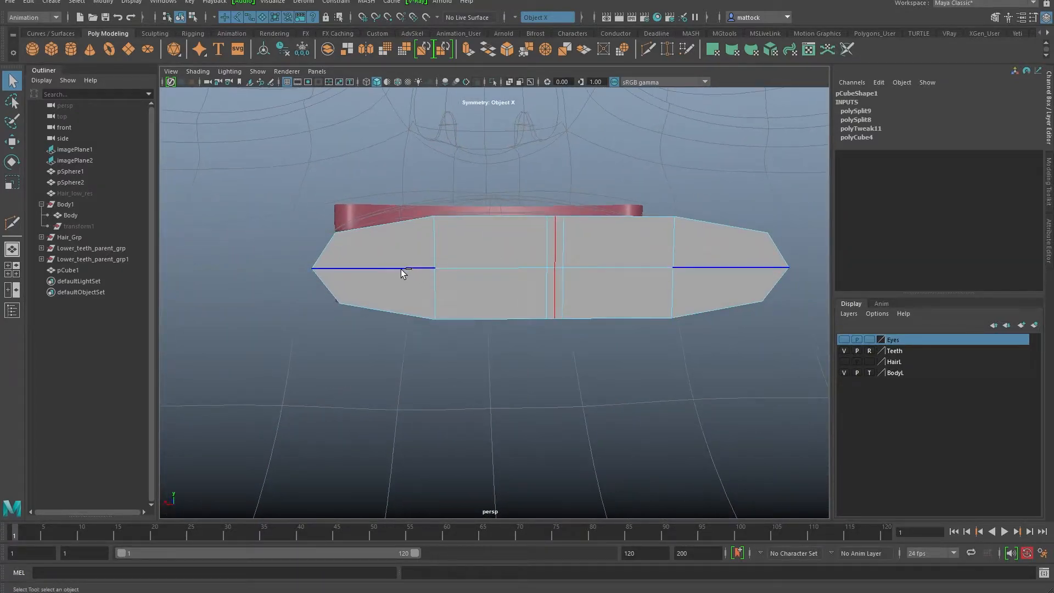
pyautogui.keyDown('alt'); pyautogui.moveTo(472, 269); pyautogui.dragTo(618, 124); pyautogui.keyUp('alt')
pyautogui.press('3')
pyautogui.press('w')
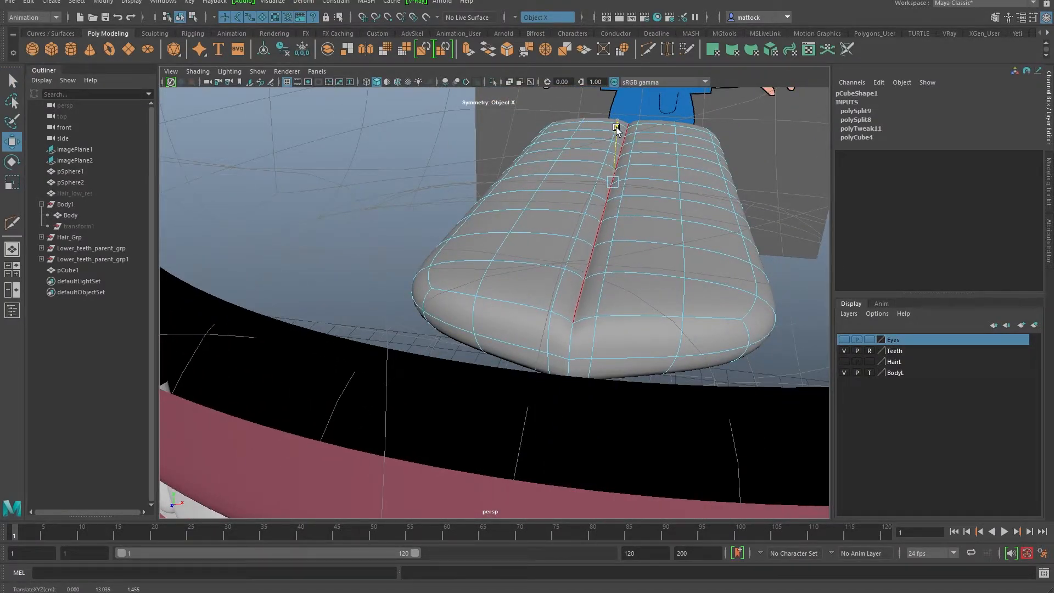
# Step: Reselect the tongue block, show it unsmoothed and switch to vertex editing
pyautogui.keyDown('alt'); pyautogui.moveTo(670, 230); pyautogui.dragTo(574, 208); pyautogui.keyUp('alt')
pyautogui.moveTo(574, 208); pyautogui.dragTo(615, 189, button='right')
pyautogui.keyDown('alt'); pyautogui.moveTo(704, 186); pyautogui.dragTo(541, 169, button='right'); pyautogui.keyUp('alt')
pyautogui.click(541, 169)
pyautogui.keyDown('alt'); pyautogui.moveTo(541, 169); pyautogui.dragTo(371, 306); pyautogui.keyUp('alt')
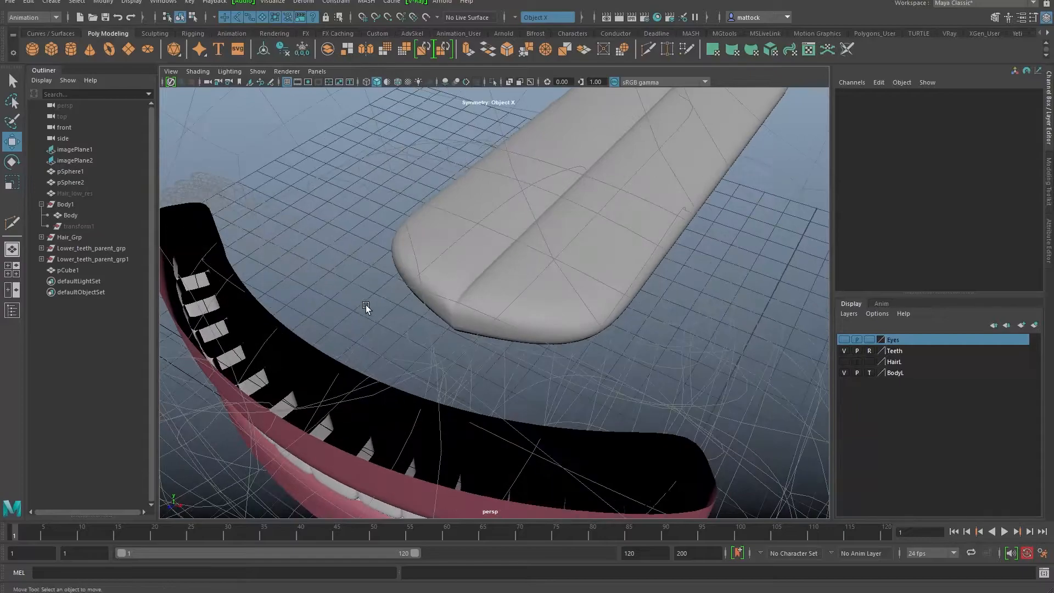
pyautogui.keyDown('alt'); pyautogui.moveTo(372, 306); pyautogui.dragTo(499, 301, button='right'); pyautogui.keyUp('alt')
pyautogui.click(461, 277)
pyautogui.press('1')
pyautogui.keyDown('alt'); pyautogui.moveTo(523, 279); pyautogui.dragTo(503, 304); pyautogui.keyUp('alt')
pyautogui.moveTo(503, 304); pyautogui.dragTo(494, 285, button='right')
# Step: Push the tip's mirrored corner vertices along the length and downward
pyautogui.click(463, 327)
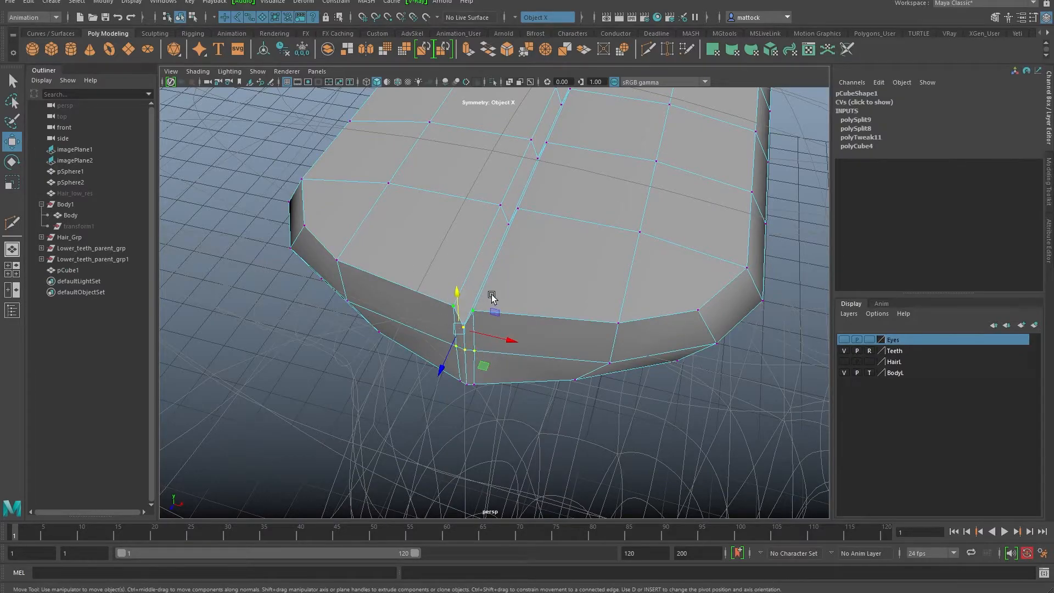
pyautogui.press('f')
pyautogui.keyDown('alt'); pyautogui.moveTo(593, 305); pyautogui.dragTo(522, 287, button='right'); pyautogui.keyUp('alt')
pyautogui.keyDown('alt'); pyautogui.moveTo(522, 287); pyautogui.dragTo(492, 302); pyautogui.keyUp('alt')
pyautogui.keyDown('alt'); pyautogui.moveTo(492, 301); pyautogui.dragTo(542, 261, button='right'); pyautogui.keyUp('alt')
pyautogui.click(509, 258)
pyautogui.keyDown('alt'); pyautogui.moveTo(509, 258); pyautogui.dragTo(518, 297); pyautogui.keyUp('alt')
pyautogui.keyDown('alt'); pyautogui.moveTo(510, 299); pyautogui.dragTo(439, 241); pyautogui.keyUp('alt')
pyautogui.moveTo(514, 189); pyautogui.dragTo(523, 222)
# Step: Raise and slide the tip's bottom-corner vertices and spread the edge vertex pair outward
pyautogui.moveTo(512, 267)
pyautogui.keyDown('alt'); pyautogui.mouseDown()
pyautogui.moveTo(451, 258)
pyautogui.moveTo(454, 297)
pyautogui.moveTo(428, 297)
pyautogui.mouseUp(); pyautogui.keyUp('alt')
pyautogui.moveTo(526, 342); pyautogui.dragTo(528, 344)
pyautogui.keyDown('alt'); pyautogui.moveTo(528, 344); pyautogui.dragTo(480, 328); pyautogui.keyUp('alt')
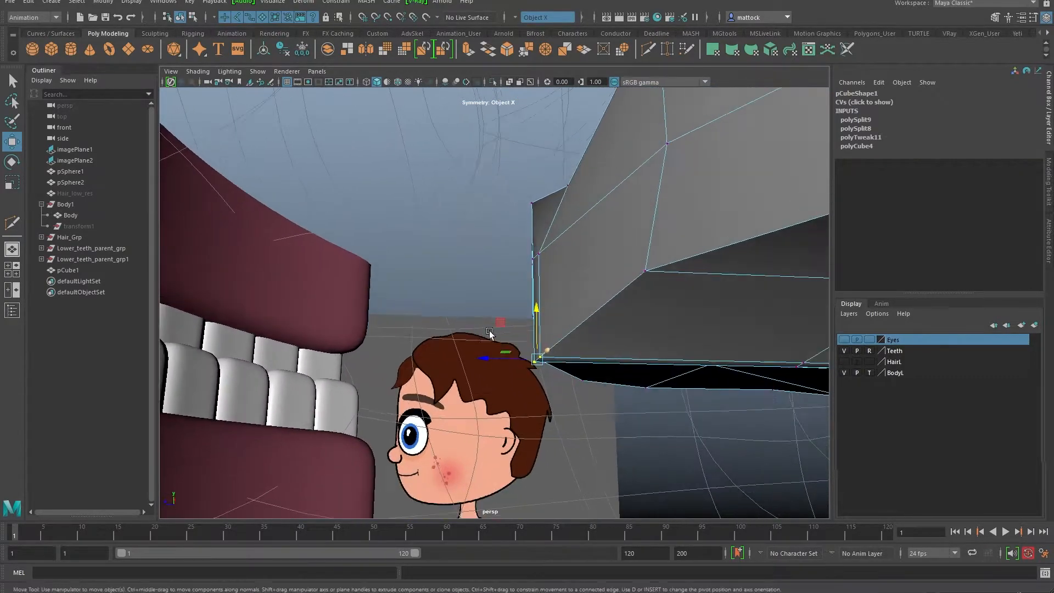
pyautogui.moveTo(536, 310); pyautogui.dragTo(535, 285)
pyautogui.moveTo(495, 332); pyautogui.dragTo(531, 334)
pyautogui.keyDown('alt'); pyautogui.moveTo(500, 308); pyautogui.dragTo(640, 270); pyautogui.keyUp('alt')
pyautogui.click(546, 301)
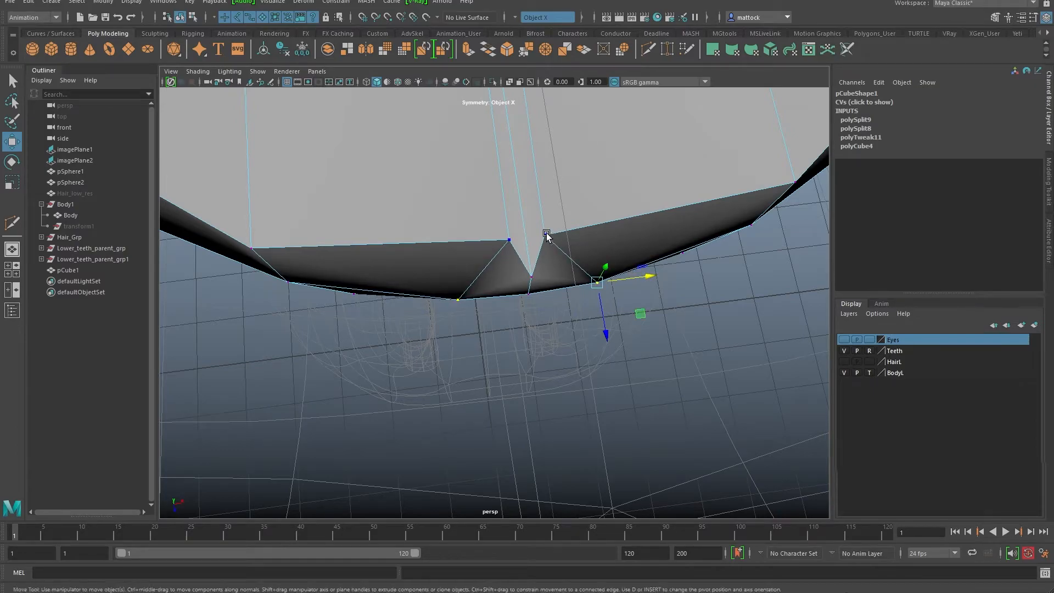
pyautogui.moveTo(596, 228); pyautogui.dragTo(637, 224)
pyautogui.scroll(-5, 683, 228)
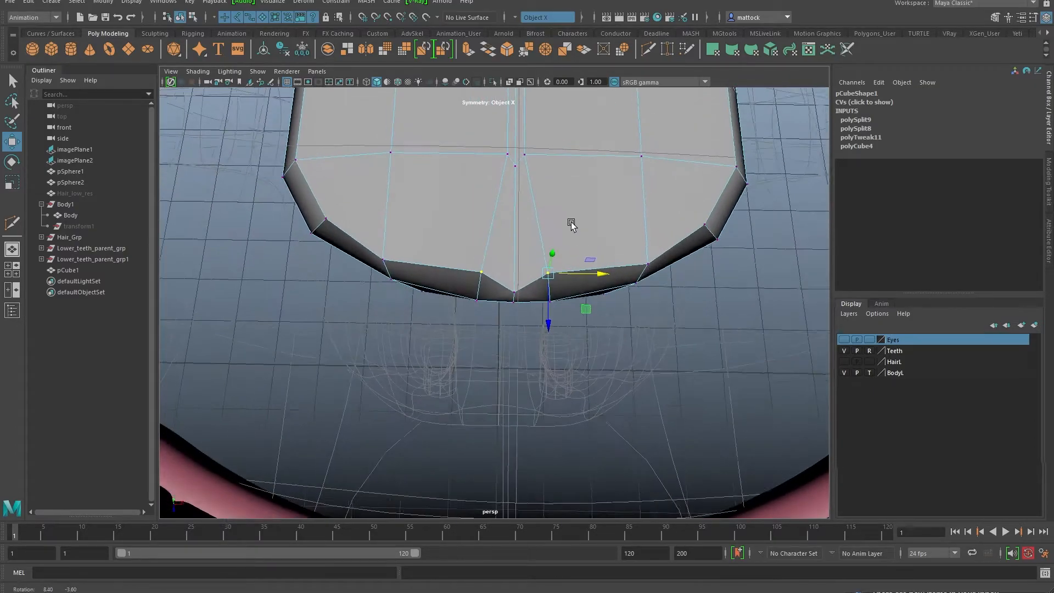
# Step: Restore smooth preview and pull the mirrored side vertices outward to round the tip
pyautogui.press('3')
pyautogui.keyDown('alt'); pyautogui.moveTo(510, 270); pyautogui.dragTo(564, 266); pyautogui.keyUp('alt')
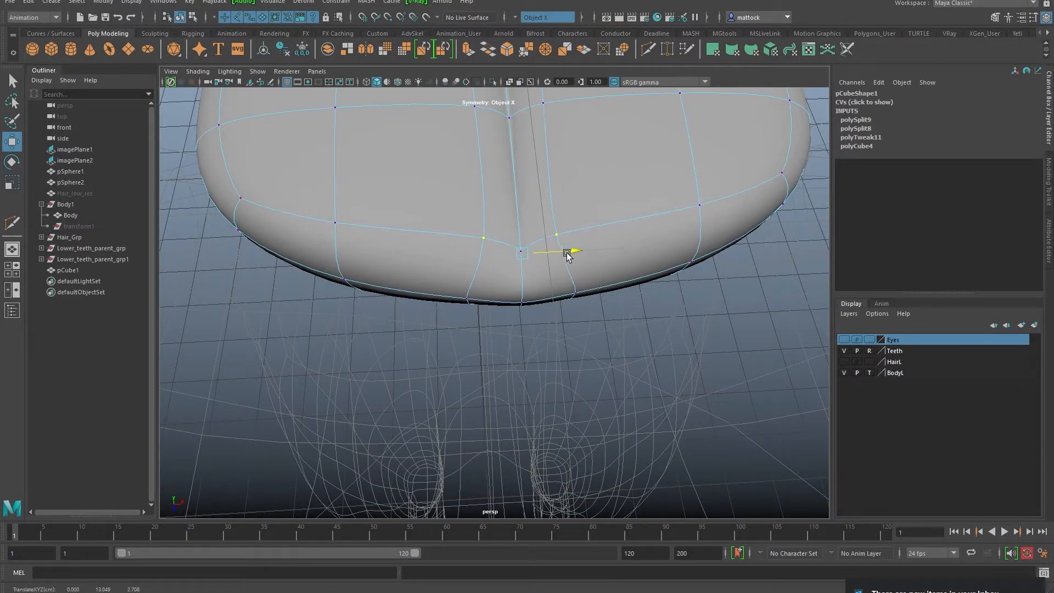
pyautogui.moveTo(596, 253); pyautogui.dragTo(469, 271)
pyautogui.keyDown('alt'); pyautogui.moveTo(569, 309); pyautogui.dragTo(537, 348); pyautogui.keyUp('alt')
pyautogui.keyDown('alt'); pyautogui.moveTo(507, 337); pyautogui.dragTo(637, 332); pyautogui.keyUp('alt')
pyautogui.keyDown('alt'); pyautogui.moveTo(637, 332); pyautogui.dragTo(499, 306, button='right'); pyautogui.keyUp('alt')
pyautogui.keyDown('alt'); pyautogui.moveTo(499, 306); pyautogui.dragTo(616, 238); pyautogui.keyUp('alt')
pyautogui.keyDown('alt'); pyautogui.moveTo(514, 231); pyautogui.dragTo(567, 349); pyautogui.keyUp('alt')
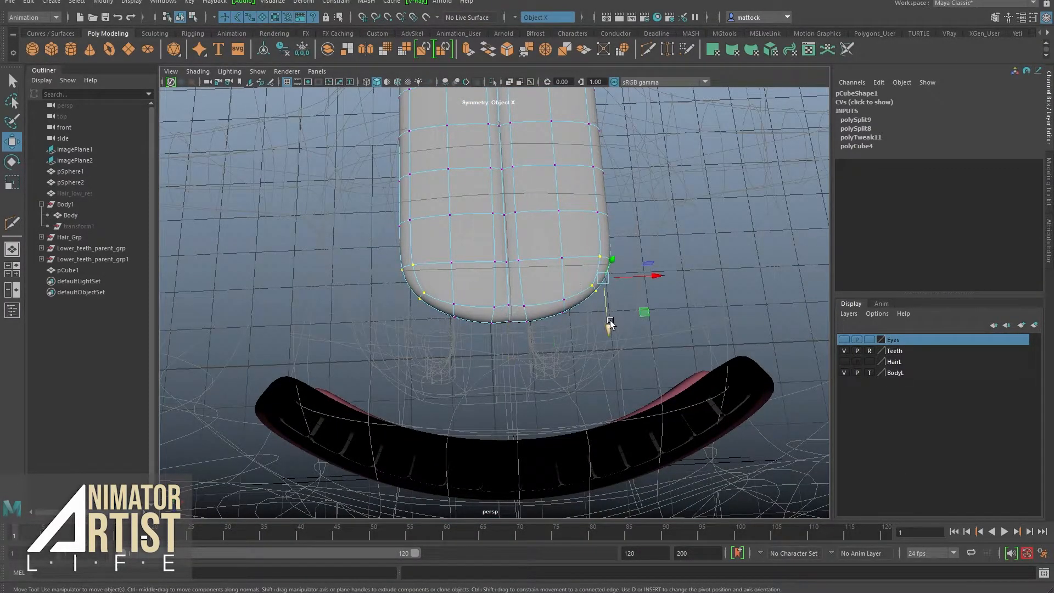
pyautogui.keyDown('alt'); pyautogui.moveTo(578, 242); pyautogui.dragTo(526, 263); pyautogui.keyUp('alt')
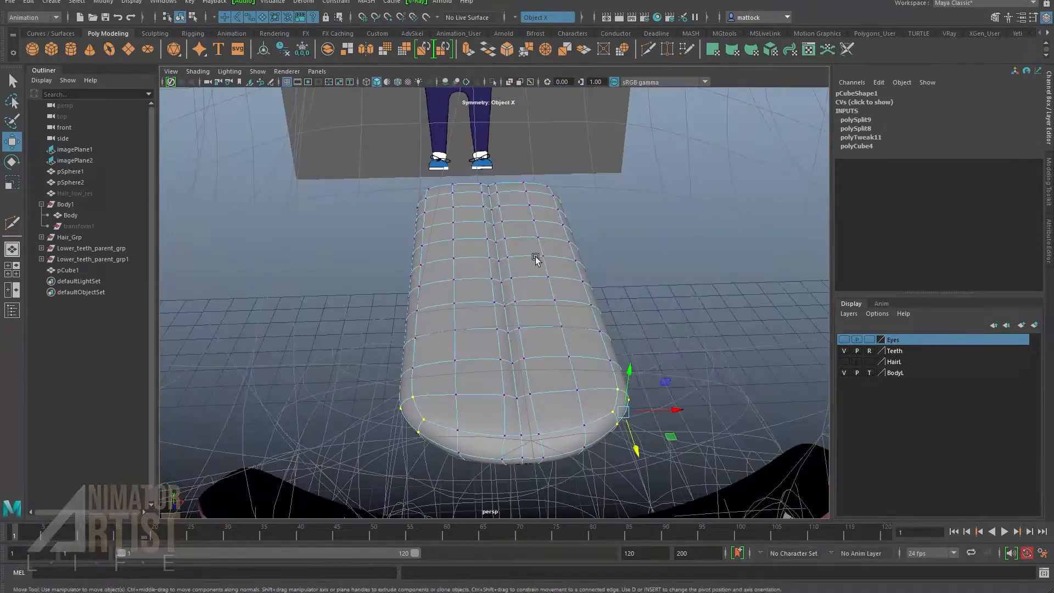
# Step: Select the six rows of centre faces and raise them
pyautogui.moveTo(554, 254); pyautogui.dragTo(545, 280, button='right')
pyautogui.click(519, 229)
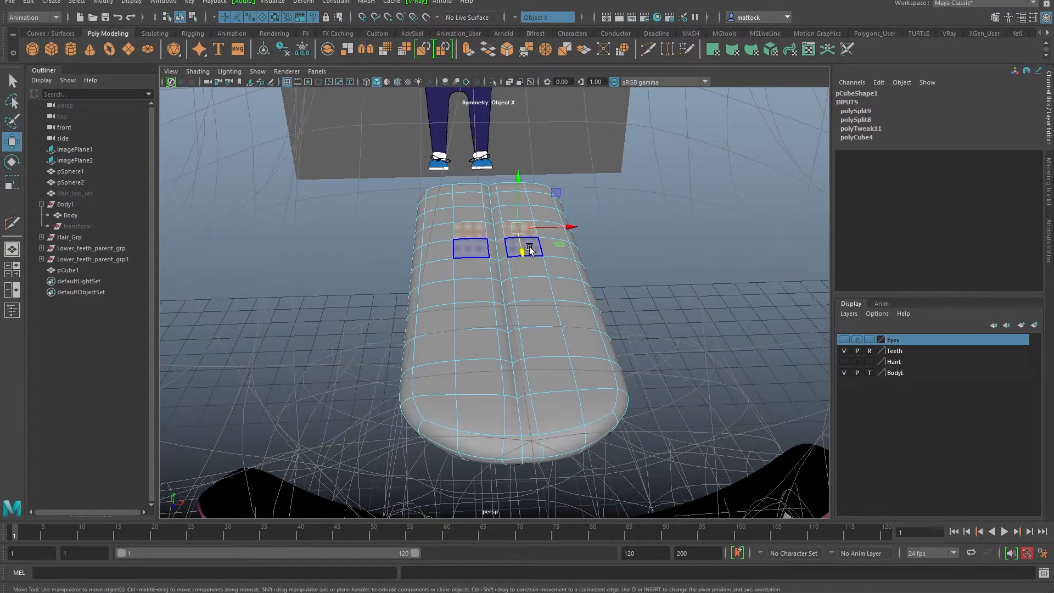
pyautogui.keyDown('shift'); pyautogui.click(534, 248); pyautogui.keyUp('shift')
pyautogui.keyDown('shift'); pyautogui.click(534, 269); pyautogui.keyUp('shift')
pyautogui.keyDown('shift'); pyautogui.click(540, 291); pyautogui.keyUp('shift')
pyautogui.keyDown('shift'); pyautogui.click(548, 314); pyautogui.keyUp('shift')
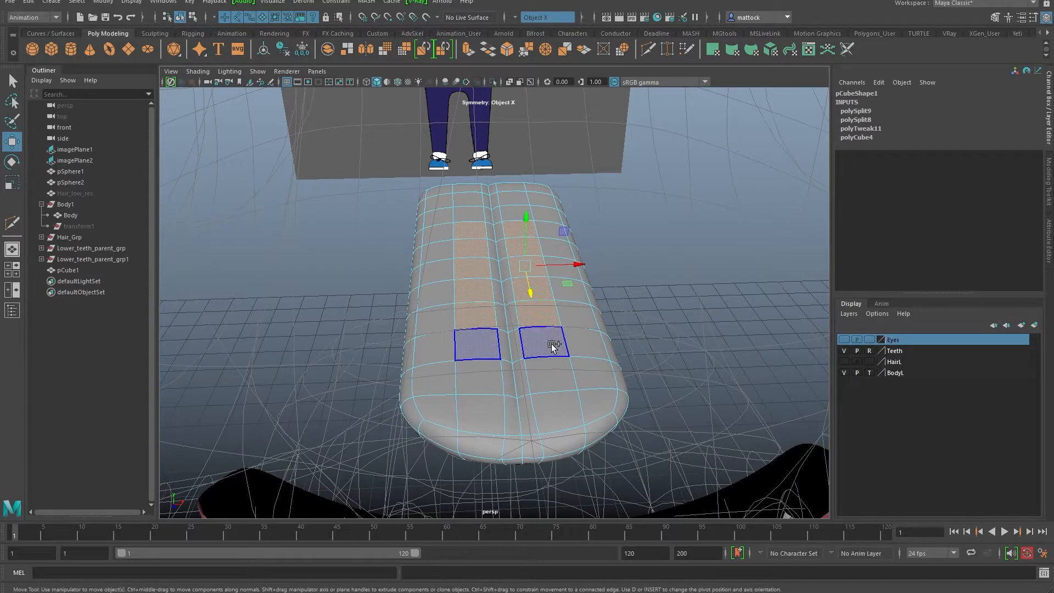
pyautogui.keyDown('shift'); pyautogui.click(554, 342); pyautogui.keyUp('shift')
pyautogui.keyDown('alt'); pyautogui.moveTo(542, 283); pyautogui.dragTo(532, 259); pyautogui.keyUp('alt')
pyautogui.keyDown('alt'); pyautogui.moveTo(538, 318); pyautogui.dragTo(488, 249); pyautogui.keyUp('alt')
# Step: Select the tongue's middle vertex rows with soft selection at falloff radius 1.08
pyautogui.moveTo(488, 249); pyautogui.dragTo(446, 245, button='right')
pyautogui.keyDown('alt'); pyautogui.moveTo(461, 269); pyautogui.dragTo(433, 225); pyautogui.keyUp('alt')
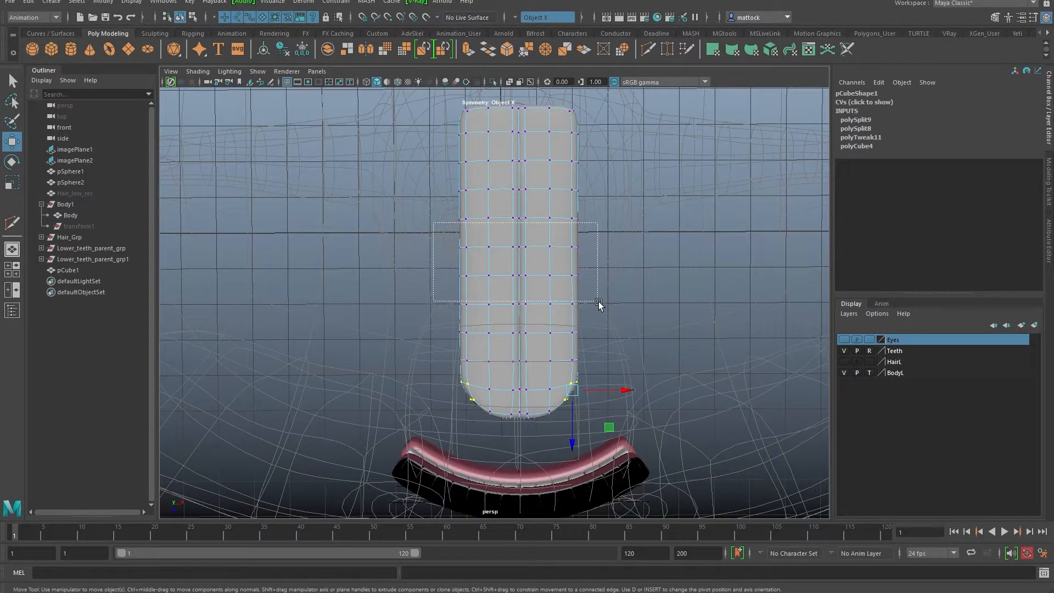
pyautogui.press('b')
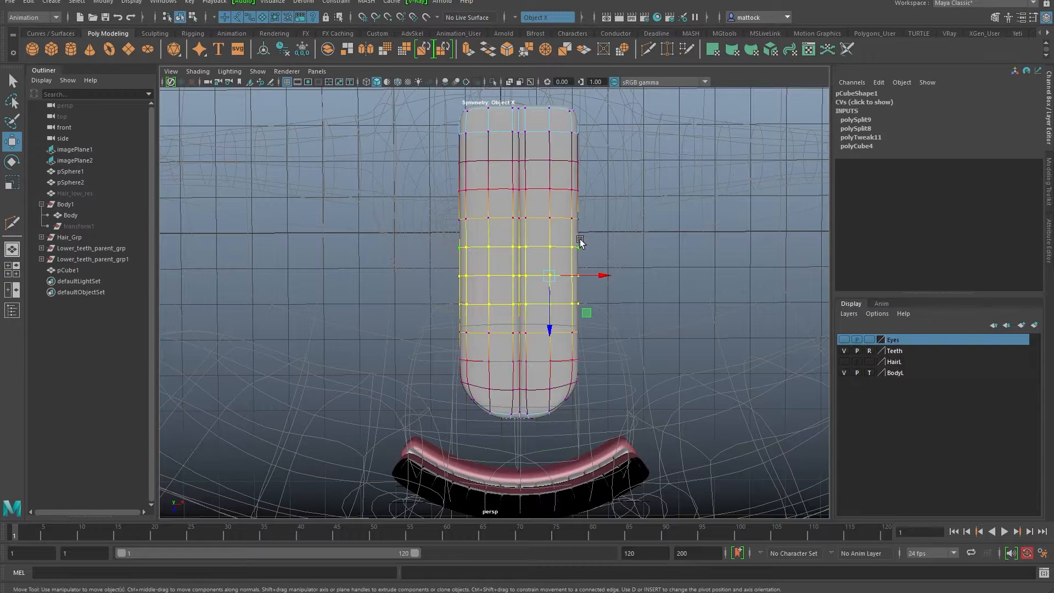
pyautogui.moveTo(592, 284); pyautogui.dragTo(592, 285)
pyautogui.press('b')
pyautogui.moveTo(570, 264); pyautogui.dragTo(605, 266)
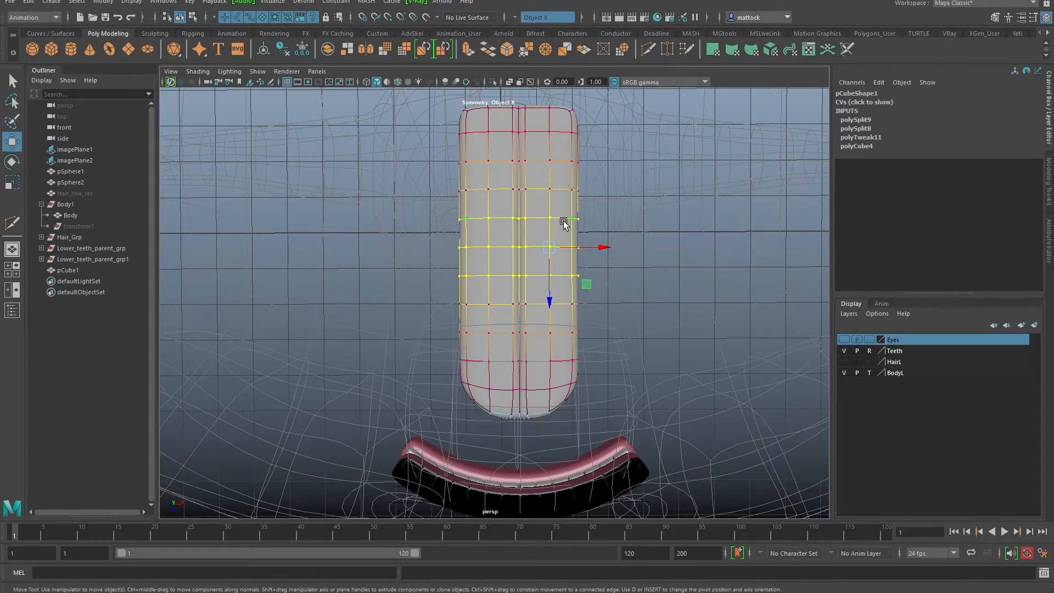
pyautogui.press('b')
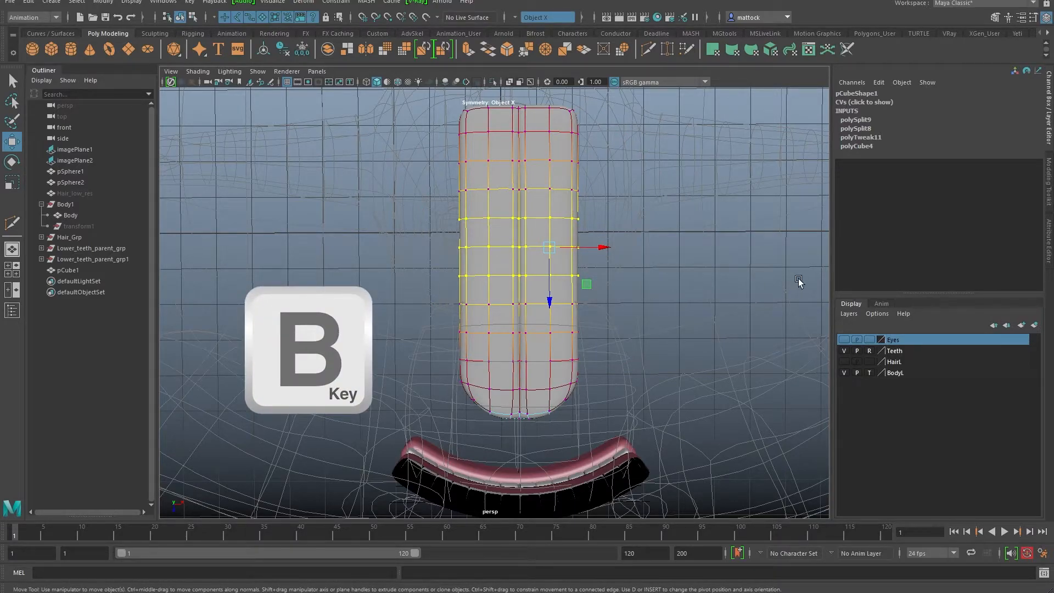
# Step: Scale the middle loops outward uniformly to widen the tongue's centre
pyautogui.press('r')
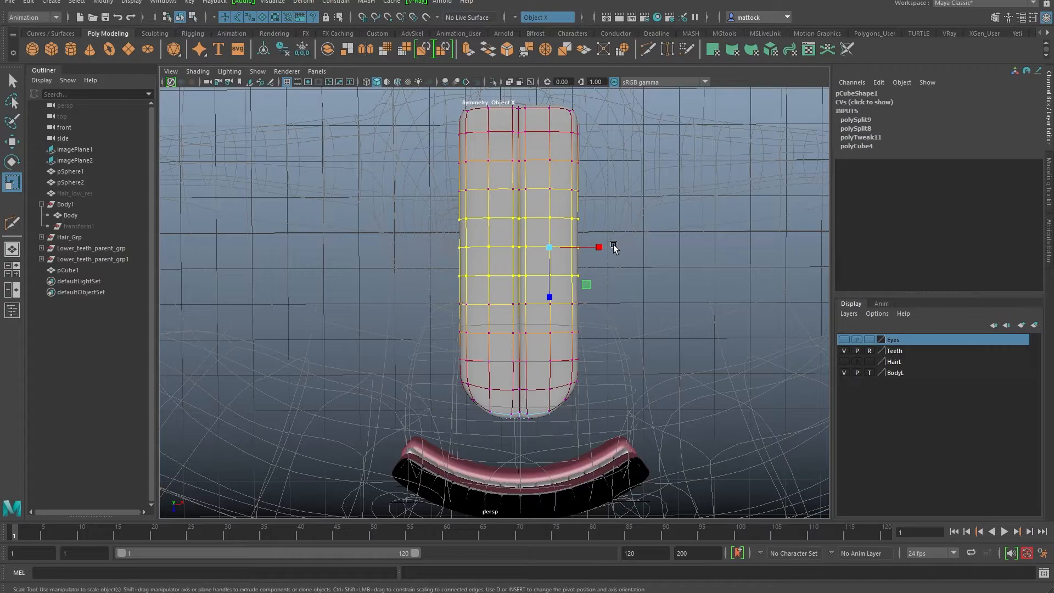
pyautogui.moveTo(600, 246); pyautogui.dragTo(607, 246)
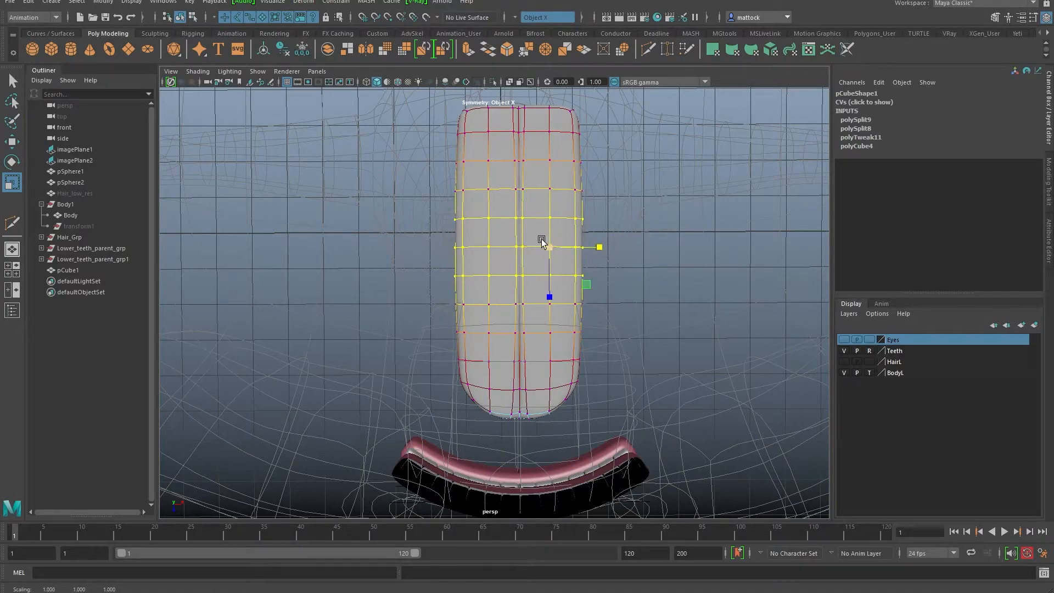
pyautogui.hotkey('ctrl', 'z')
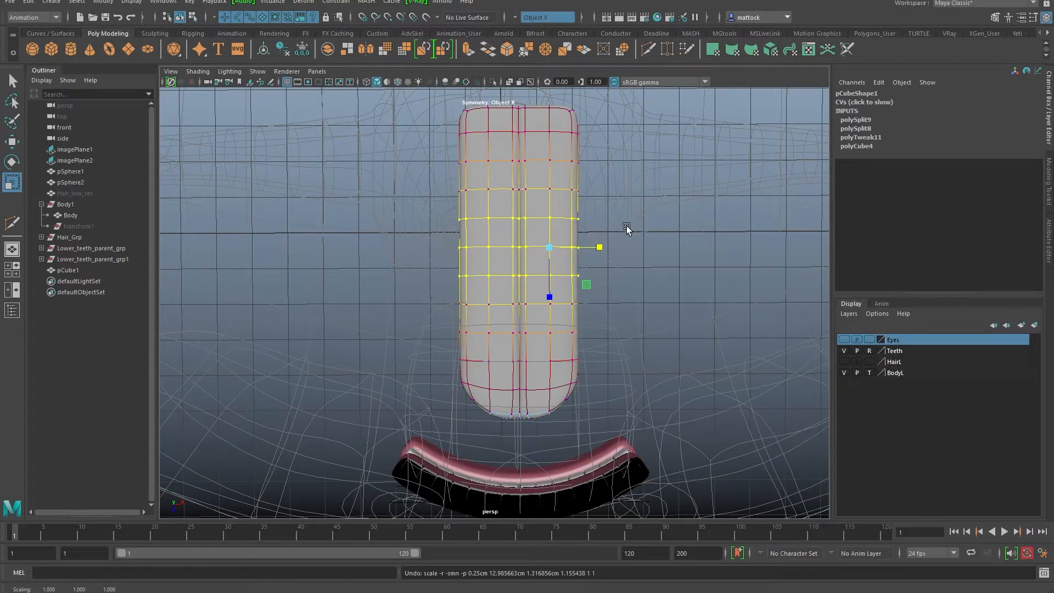
pyautogui.press('w')
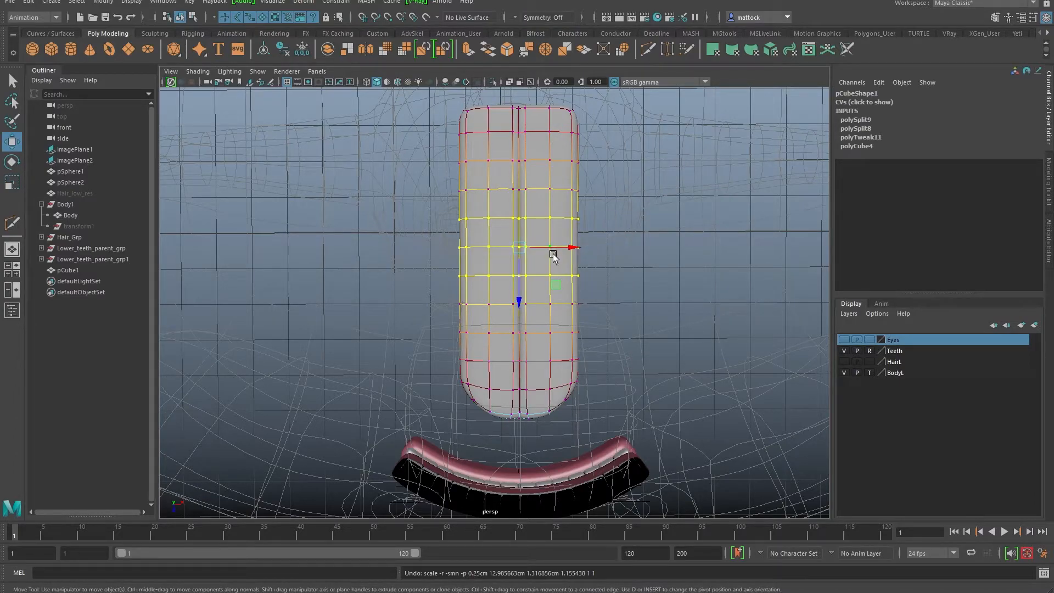
pyautogui.press('r')
pyautogui.moveTo(520, 253); pyautogui.dragTo(572, 248)
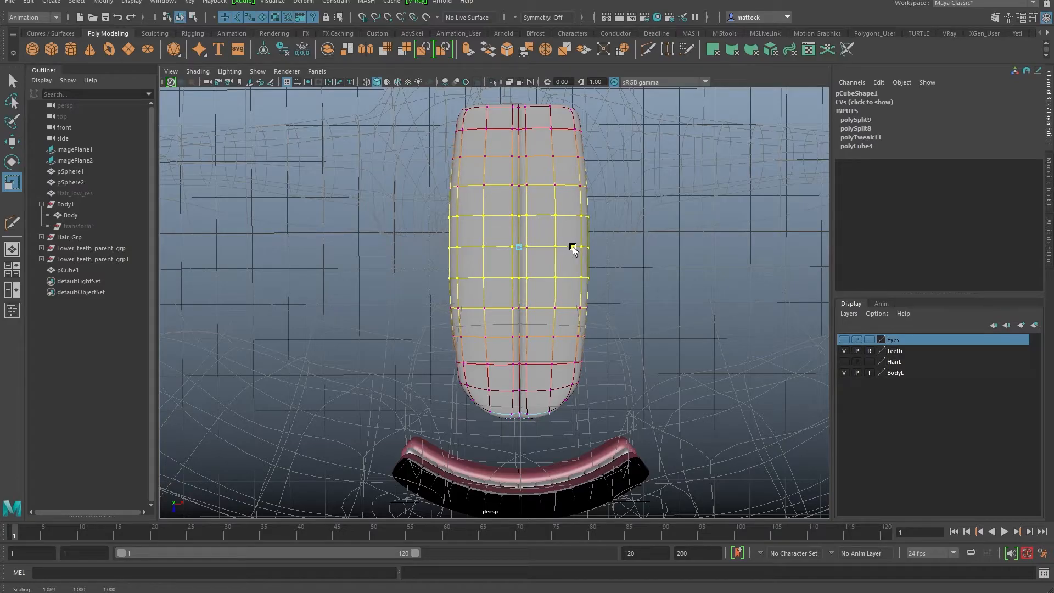
pyautogui.keyDown('alt'); pyautogui.moveTo(561, 277); pyautogui.dragTo(623, 348); pyautogui.keyUp('alt')
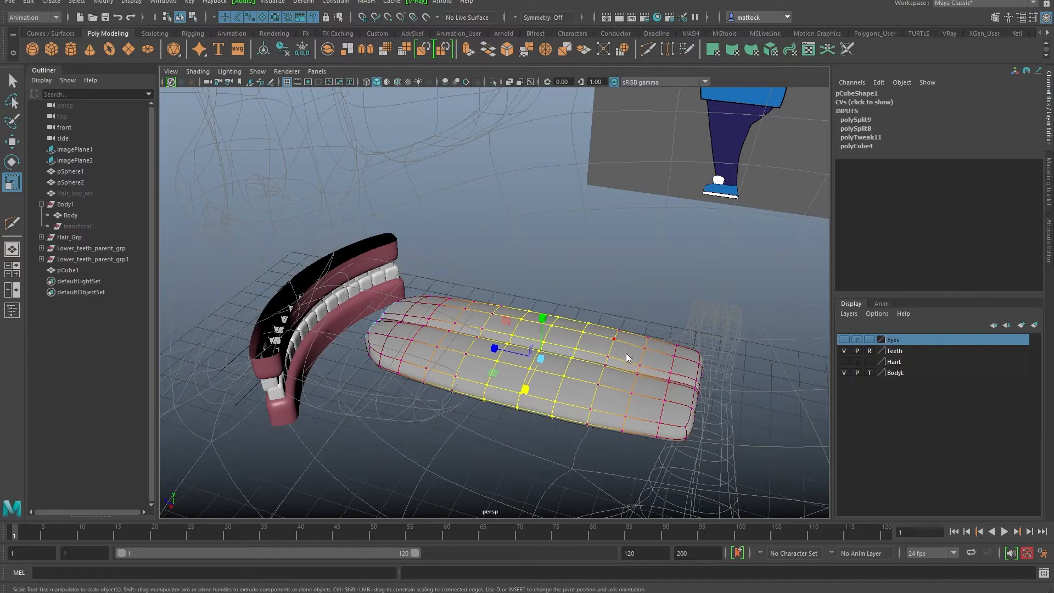
# Step: Return the tongue to object mode and move it forward toward the teeth to Translate Z 1.874
pyautogui.rightClick(625, 352)
pyautogui.moveTo(583, 327); pyautogui.dragTo(582, 328, button='right')
pyautogui.keyDown('alt'); pyautogui.moveTo(701, 341); pyautogui.dragTo(598, 346, button='right'); pyautogui.keyUp('alt')
pyautogui.keyDown('alt'); pyautogui.moveTo(598, 346); pyautogui.dragTo(637, 328); pyautogui.keyUp('alt')
pyautogui.moveTo(637, 327); pyautogui.dragTo(665, 311, button='right')
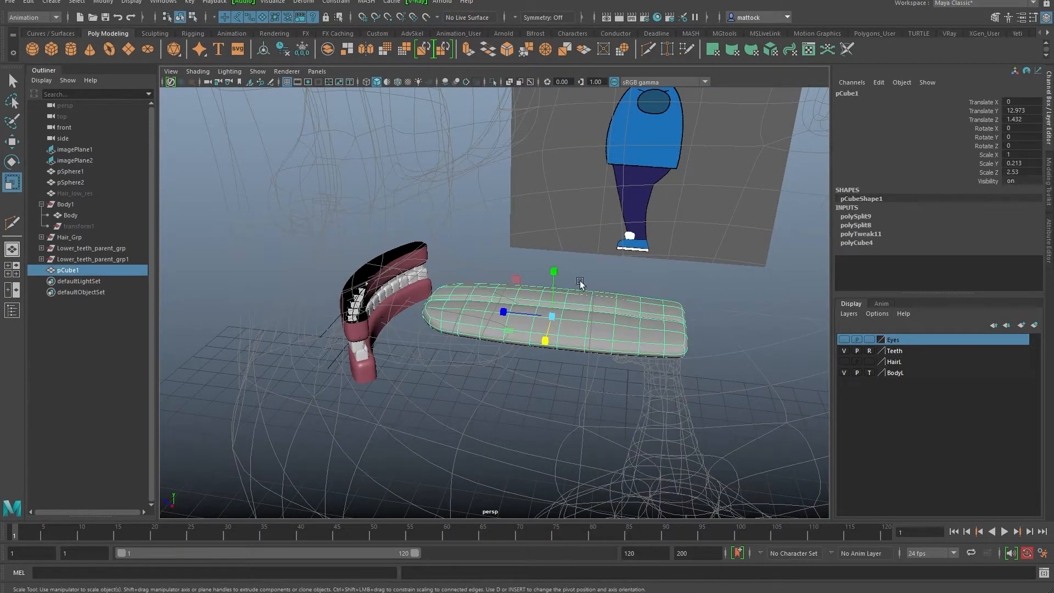
pyautogui.moveTo(505, 313); pyautogui.dragTo(458, 308)
pyautogui.hotkey('ctrl', 'z')
pyautogui.press('w')
pyautogui.keyDown('alt'); pyautogui.moveTo(459, 334); pyautogui.dragTo(493, 344, button='right'); pyautogui.keyUp('alt')
# Step: Widen the tongue to about 1.5 on Scale X
pyautogui.keyDown('alt'); pyautogui.moveTo(492, 345); pyautogui.dragTo(684, 385); pyautogui.keyUp('alt')
pyautogui.keyDown('alt'); pyautogui.moveTo(684, 386); pyautogui.dragTo(523, 291, button='right'); pyautogui.keyUp('alt')
pyautogui.keyDown('alt'); pyautogui.moveTo(522, 290); pyautogui.dragTo(544, 348, button='middle'); pyautogui.keyUp('alt')
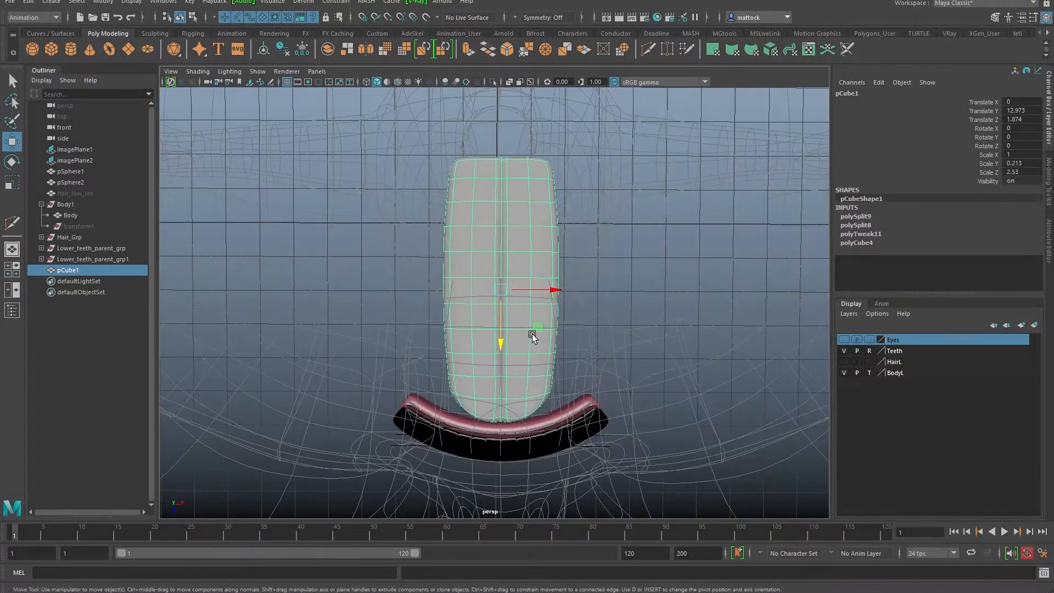
pyautogui.moveTo(550, 290); pyautogui.dragTo(576, 294)
pyautogui.keyDown('alt'); pyautogui.moveTo(518, 344); pyautogui.dragTo(397, 281); pyautogui.keyUp('alt')
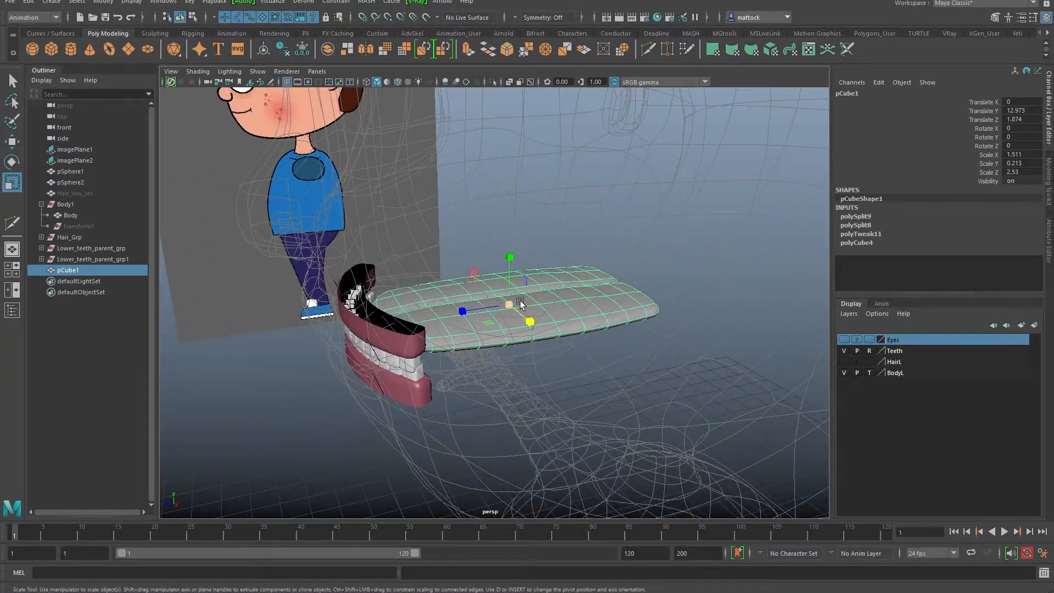
# Step: Assign the Gums_mat favorite material to the tongue (pCube1), check the pink shading, and reselect it
pyautogui.rightClick(582, 295)
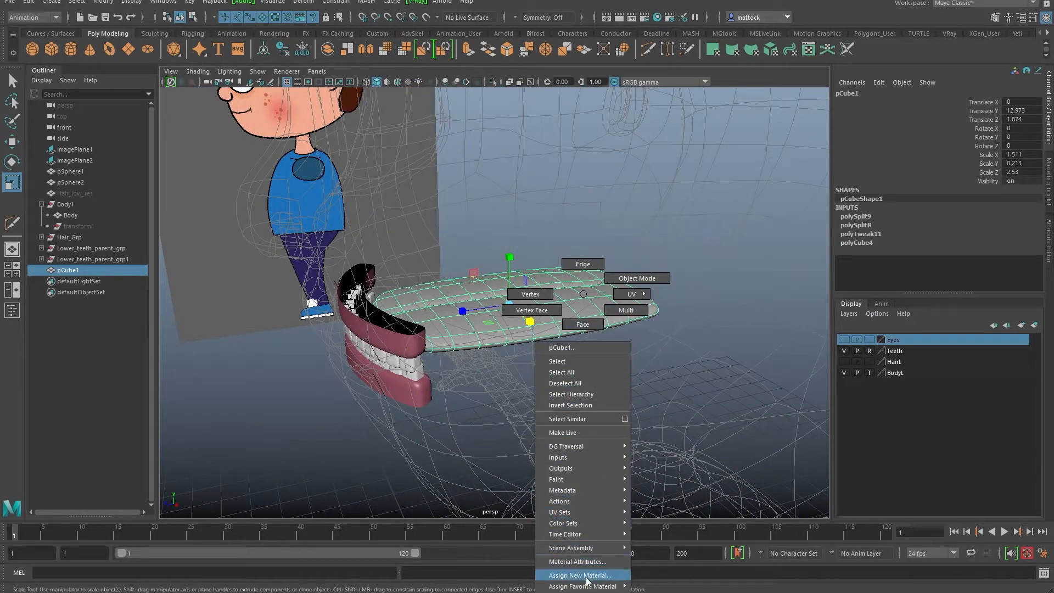
pyautogui.moveTo(585, 591)
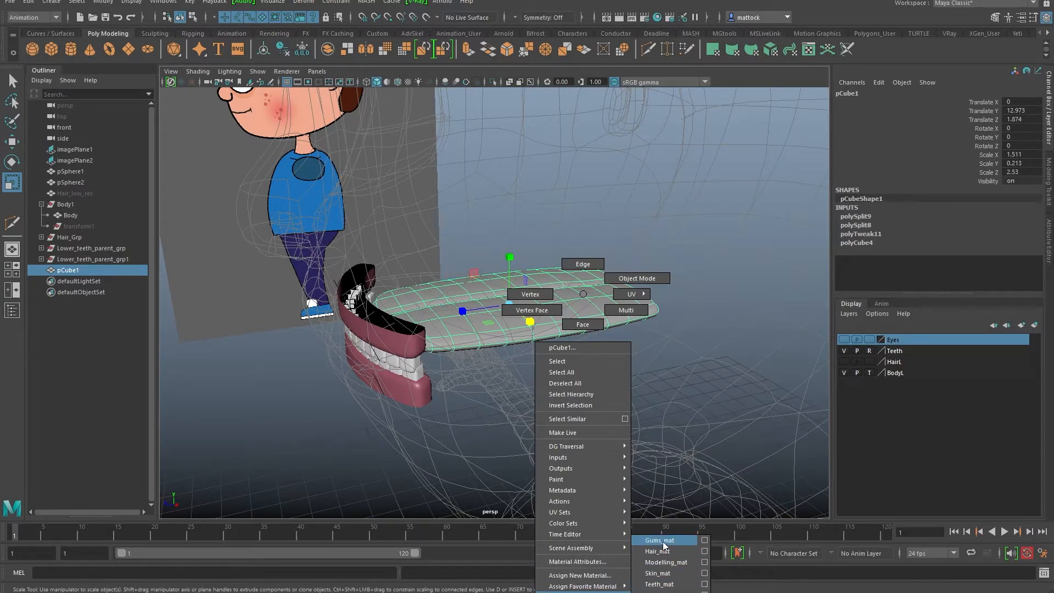
pyautogui.click(663, 541)
pyautogui.click(658, 366)
pyautogui.keyDown('alt'); pyautogui.moveTo(531, 308); pyautogui.dragTo(601, 302); pyautogui.keyUp('alt')
pyautogui.click(631, 295)
# Step: Select the vertices at the tongue's far end and shrink the soft-selection falloff radius to 0.5
pyautogui.moveTo(624, 292); pyautogui.dragTo(595, 290, button='right')
pyautogui.keyDown('alt'); pyautogui.moveTo(594, 290); pyautogui.dragTo(676, 244); pyautogui.keyUp('alt')
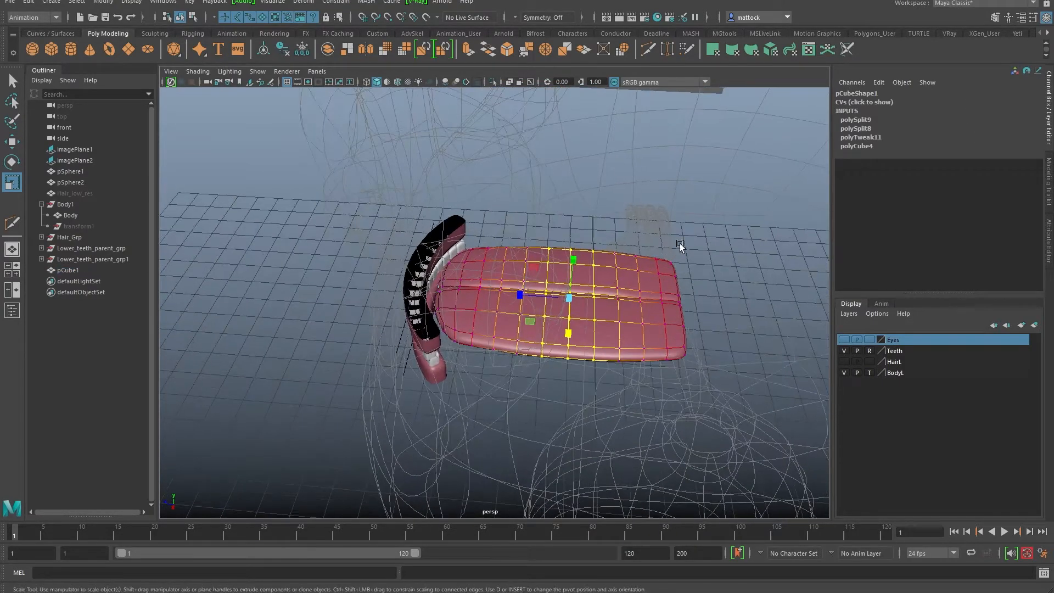
pyautogui.moveTo(660, 382); pyautogui.dragTo(660, 383)
pyautogui.press('e')
pyautogui.press('w')
pyautogui.moveTo(610, 304)
pyautogui.mouseDown()
pyautogui.moveTo(581, 304)
pyautogui.moveTo(595, 307)
pyautogui.mouseUp()
pyautogui.keyDown('alt'); pyautogui.moveTo(615, 371); pyautogui.dragTo(619, 328); pyautogui.keyUp('alt')
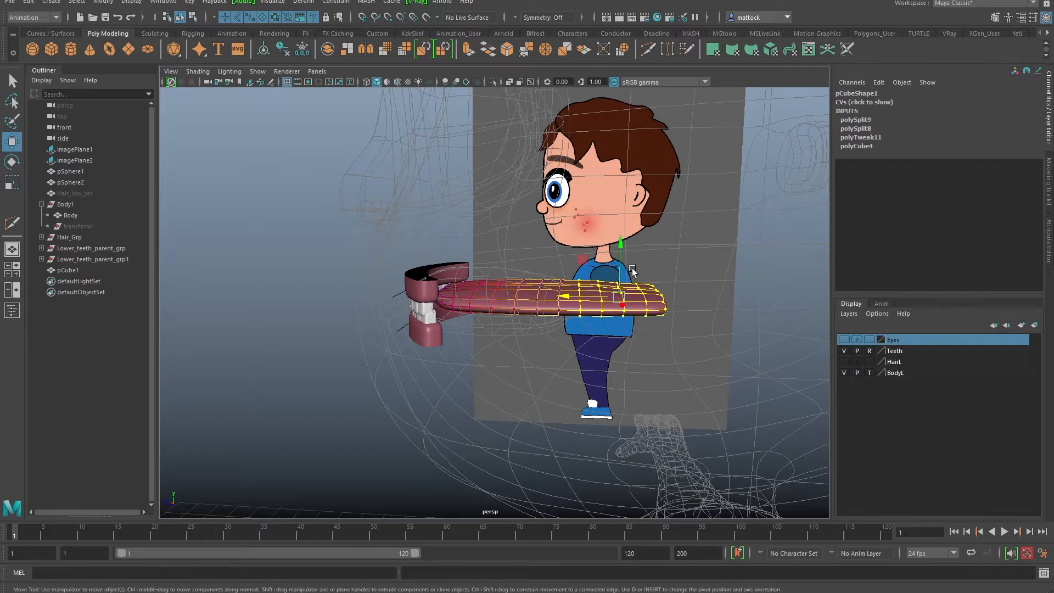
pyautogui.moveTo(592, 309); pyautogui.dragTo(600, 327)
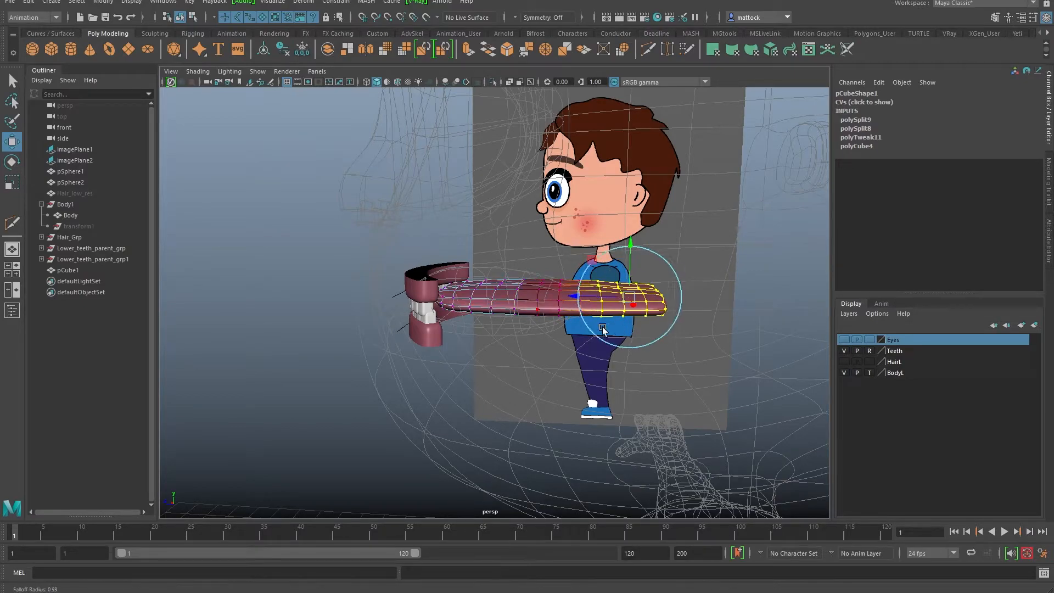
pyautogui.press('e')
pyautogui.keyDown('alt'); pyautogui.moveTo(623, 255); pyautogui.dragTo(633, 278); pyautogui.keyUp('alt')
pyautogui.press('w')
# Step: Rotate the tongue tip vertices slightly and lower them so the end curves downward
pyautogui.keyDown('alt'); pyautogui.moveTo(670, 302); pyautogui.dragTo(690, 286); pyautogui.keyUp('alt')
pyautogui.press('e')
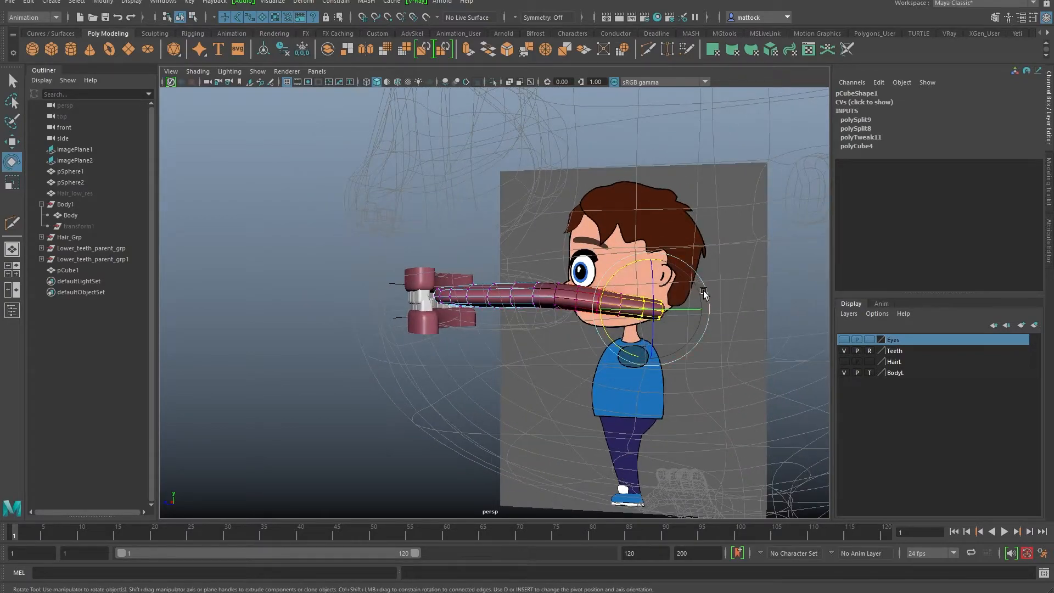
pyautogui.hotkey('ctrl', 'z')
pyautogui.moveTo(605, 332); pyautogui.dragTo(597, 320)
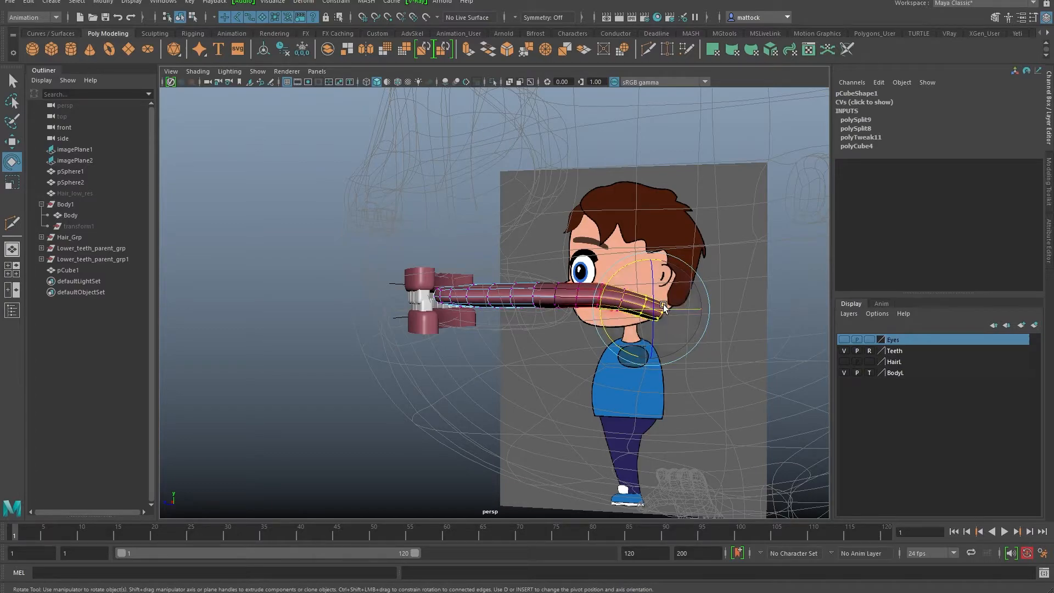
pyautogui.press('w')
pyautogui.moveTo(649, 256); pyautogui.dragTo(649, 276)
pyautogui.keyDown('alt'); pyautogui.moveTo(649, 276); pyautogui.dragTo(692, 315); pyautogui.keyUp('alt')
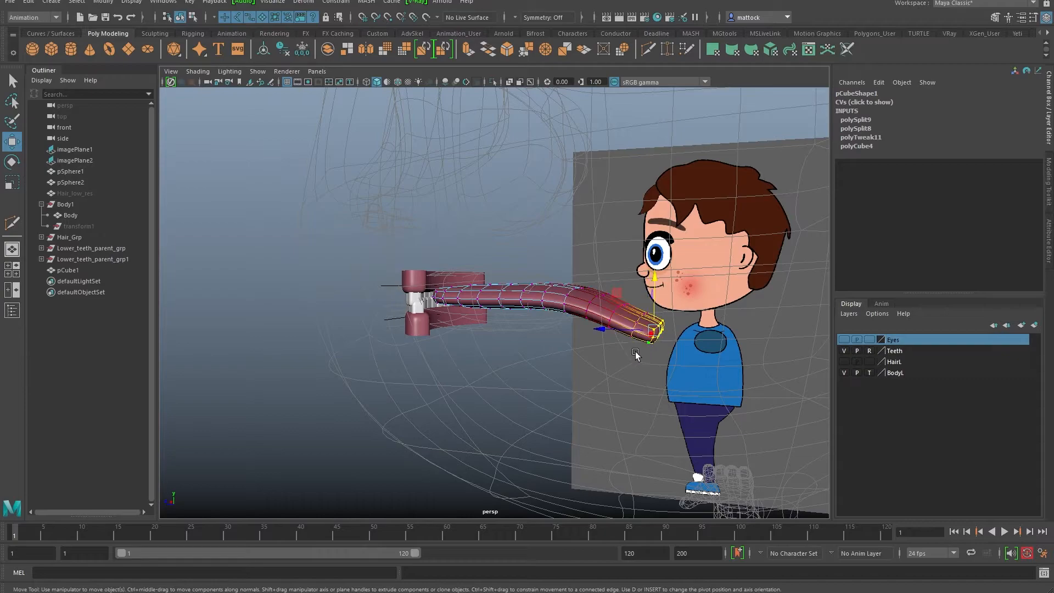
pyautogui.keyDown('alt'); pyautogui.moveTo(634, 356); pyautogui.dragTo(659, 312); pyautogui.keyUp('alt')
pyautogui.press('e')
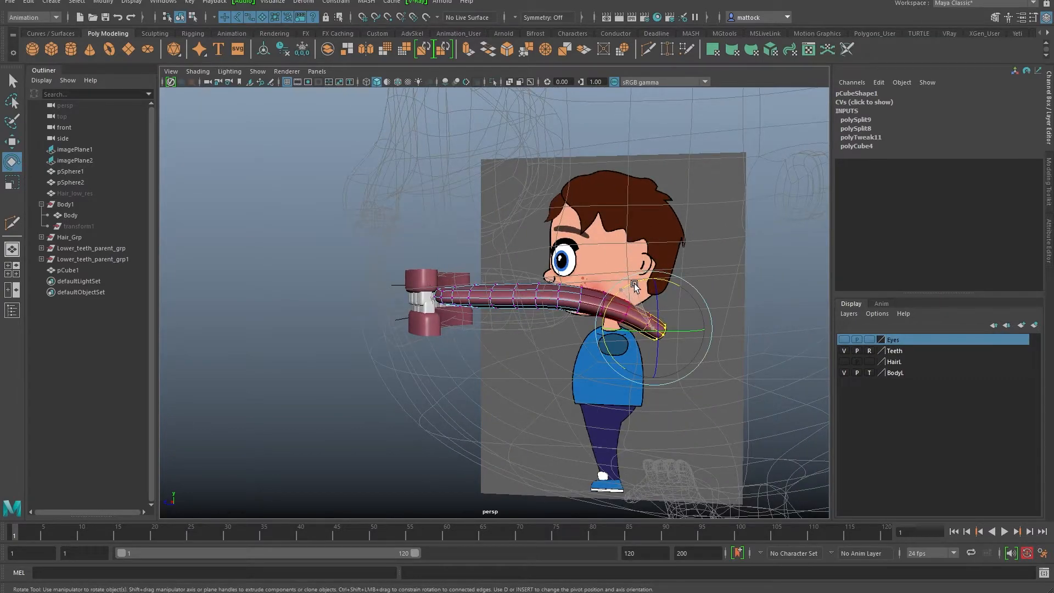
pyautogui.press('w')
pyautogui.moveTo(657, 299); pyautogui.dragTo(654, 310)
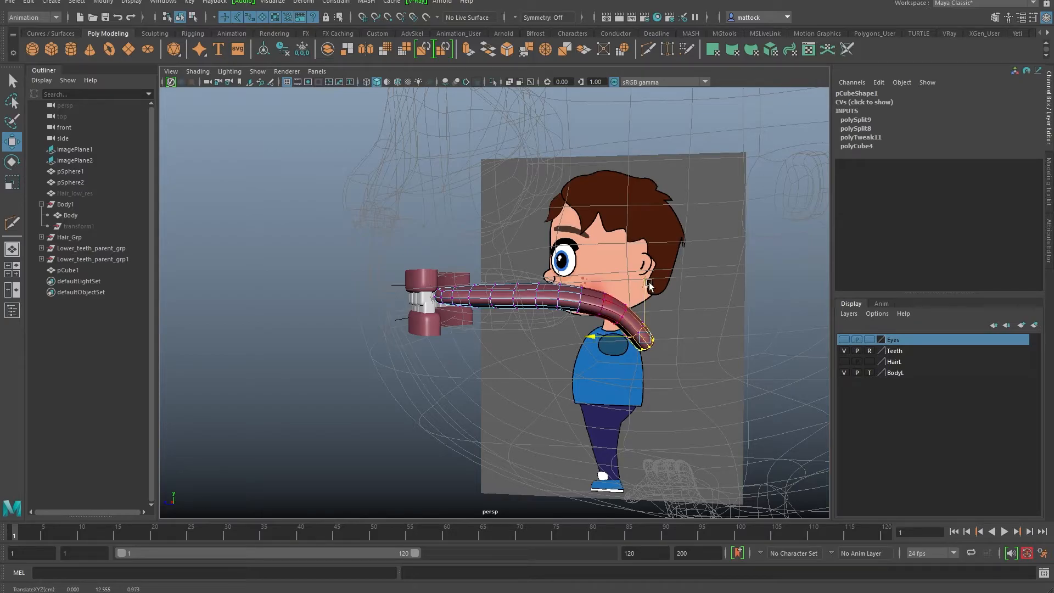
pyautogui.keyDown('alt'); pyautogui.moveTo(641, 285); pyautogui.dragTo(660, 250); pyautogui.keyUp('alt')
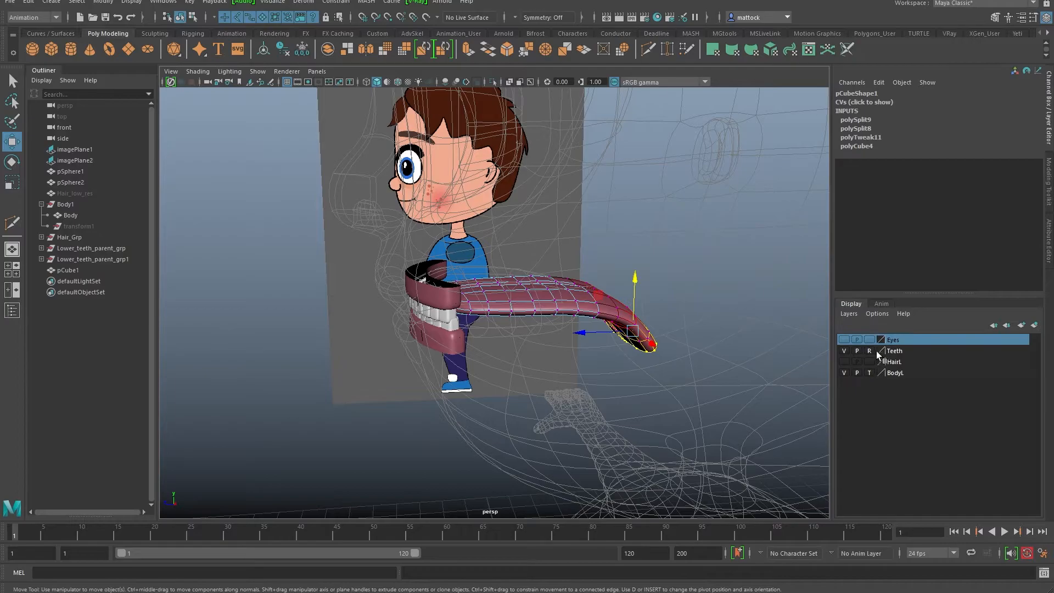
pyautogui.keyDown('alt'); pyautogui.moveTo(659, 312); pyautogui.dragTo(700, 332); pyautogui.keyUp('alt')
# Step: Return the tongue to object mode and switch the BodyL layer from template to normal display
pyautogui.moveTo(536, 289); pyautogui.dragTo(581, 273, button='right')
pyautogui.click(581, 254)
pyautogui.moveTo(598, 335)
pyautogui.keyDown('alt'); pyautogui.mouseDown()
pyautogui.moveTo(538, 293)
pyautogui.moveTo(579, 333)
pyautogui.mouseUp(); pyautogui.keyUp('alt')
pyautogui.scroll(2, 580, 333)
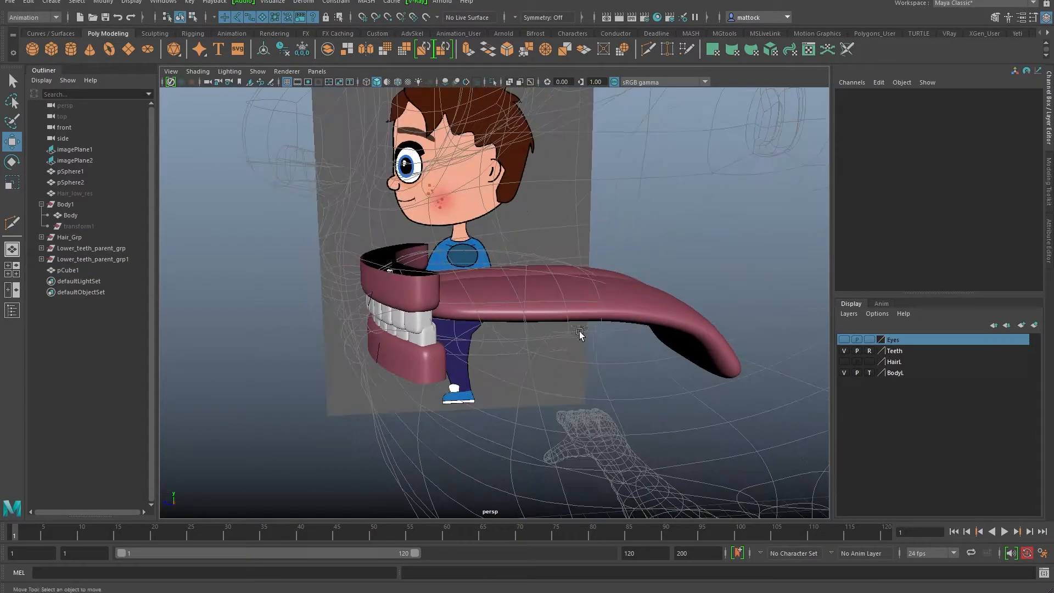
pyautogui.click(870, 373)
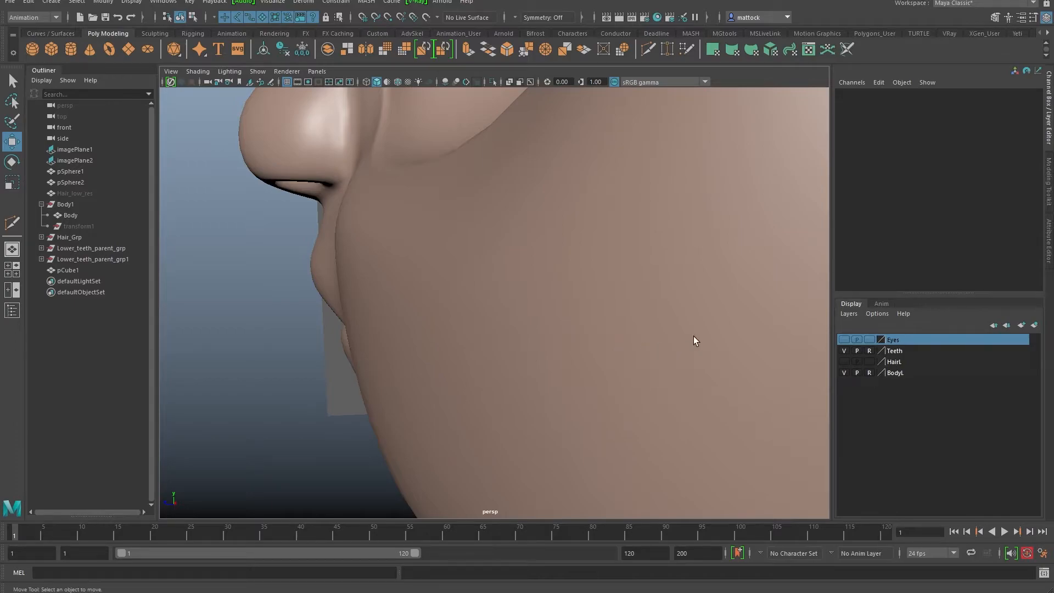
pyautogui.scroll(-2, 696, 337)
pyautogui.scroll(-3, 649, 331)
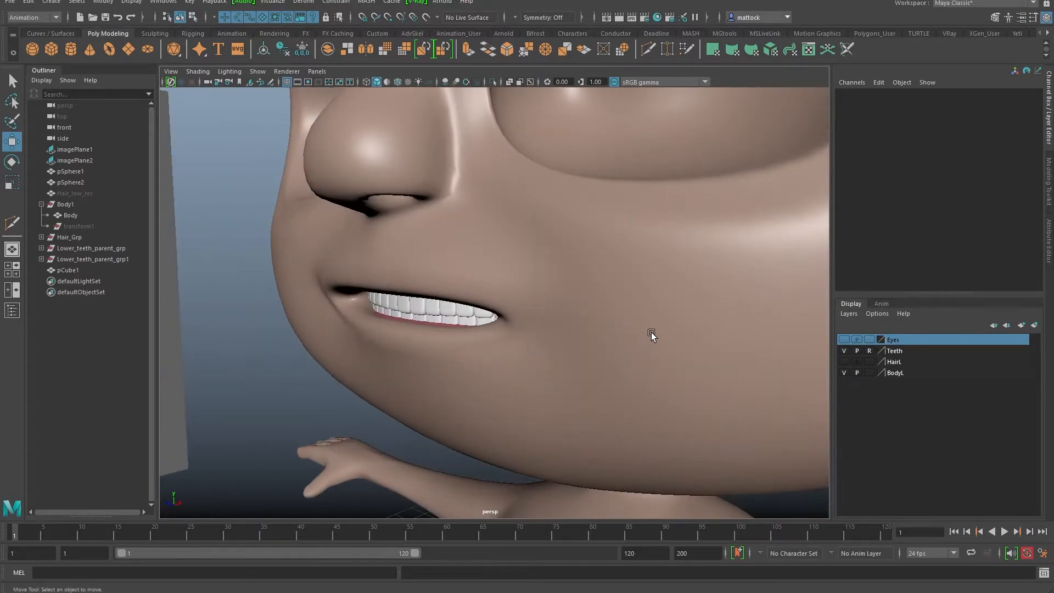
# Step: Select the Body's lower face and neck faces, excluding the back of the head, and convert them to vertices
pyautogui.click(598, 326)
pyautogui.keyDown('alt'); pyautogui.moveTo(595, 325); pyautogui.dragTo(536, 259); pyautogui.keyUp('alt')
pyautogui.scroll(-2, 512, 287)
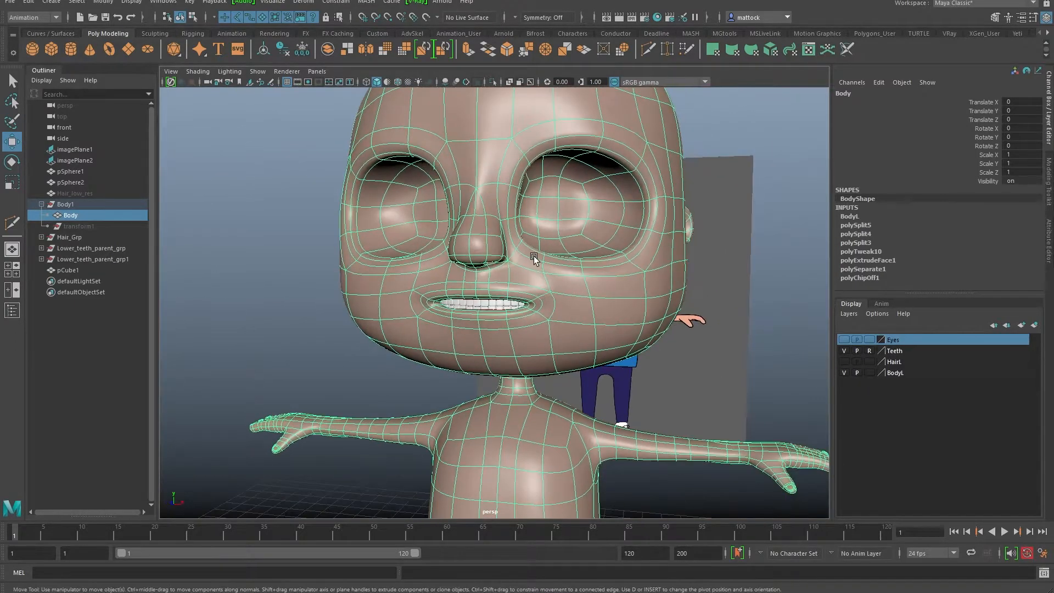
pyautogui.press('w')
pyautogui.moveTo(500, 259); pyautogui.dragTo(502, 288, button='right')
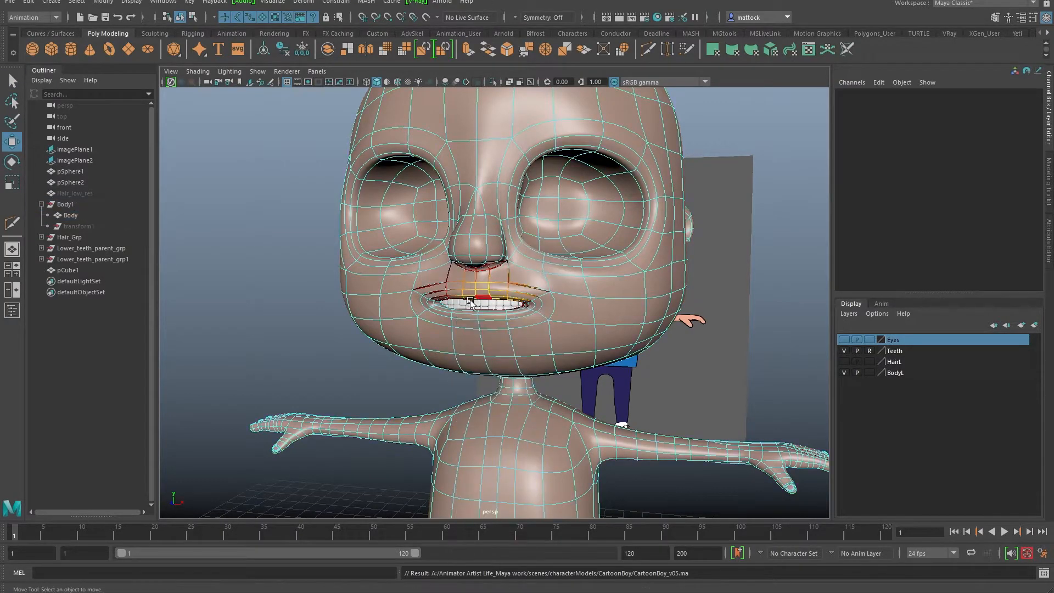
pyautogui.keyDown('alt'); pyautogui.moveTo(488, 280); pyautogui.dragTo(512, 271); pyautogui.keyUp('alt')
pyautogui.moveTo(383, 223); pyautogui.dragTo(593, 366)
pyautogui.keyDown('alt'); pyautogui.moveTo(562, 359); pyautogui.dragTo(323, 335); pyautogui.keyUp('alt')
pyautogui.keyDown('ctrl'); pyautogui.moveTo(758, 391); pyautogui.dragTo(808, 413); pyautogui.keyUp('ctrl')
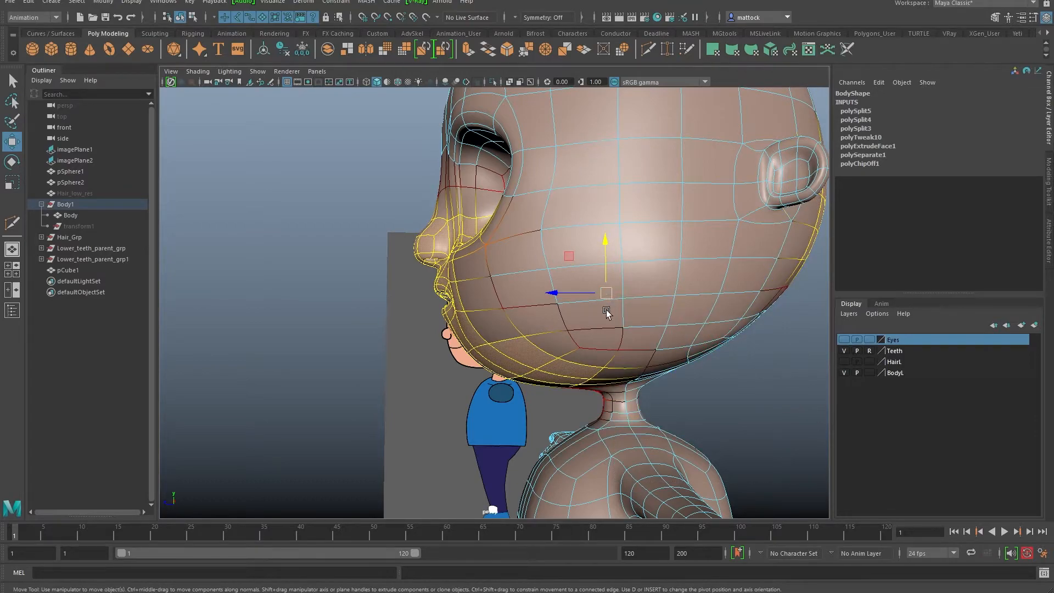
pyautogui.keyDown('alt'); pyautogui.moveTo(610, 310); pyautogui.dragTo(601, 312); pyautogui.keyUp('alt')
pyautogui.hotkey('ctrl', 'F9')
pyautogui.keyDown('alt'); pyautogui.moveTo(676, 263); pyautogui.dragTo(648, 269, button='right'); pyautogui.keyUp('alt')
pyautogui.keyDown('alt'); pyautogui.moveTo(674, 322); pyautogui.dragTo(638, 231); pyautogui.keyUp('alt')
# Step: Briefly isolate the head mesh to inspect it, then restore the full scene
pyautogui.click(258, 74)
pyautogui.moveTo(307, 95)
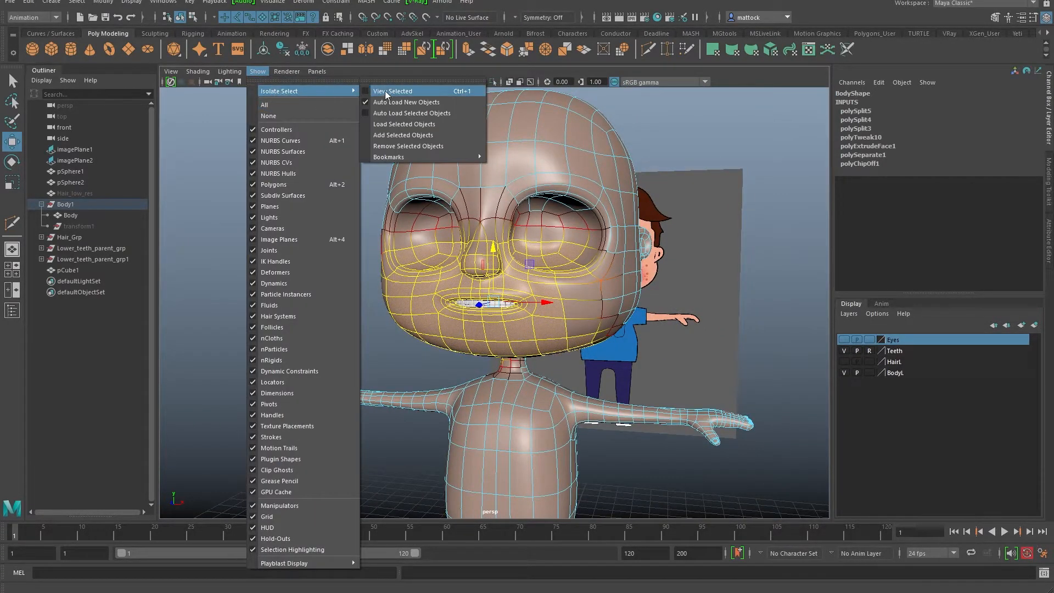
pyautogui.click(390, 94)
pyautogui.keyDown('alt'); pyautogui.moveTo(452, 184); pyautogui.dragTo(324, 255); pyautogui.keyUp('alt')
pyautogui.keyDown('alt'); pyautogui.moveTo(324, 254); pyautogui.dragTo(475, 289, button='right'); pyautogui.keyUp('alt')
pyautogui.keyDown('alt'); pyautogui.moveTo(475, 289); pyautogui.dragTo(551, 198); pyautogui.keyUp('alt')
pyautogui.hotkey('ctrl', 'z')
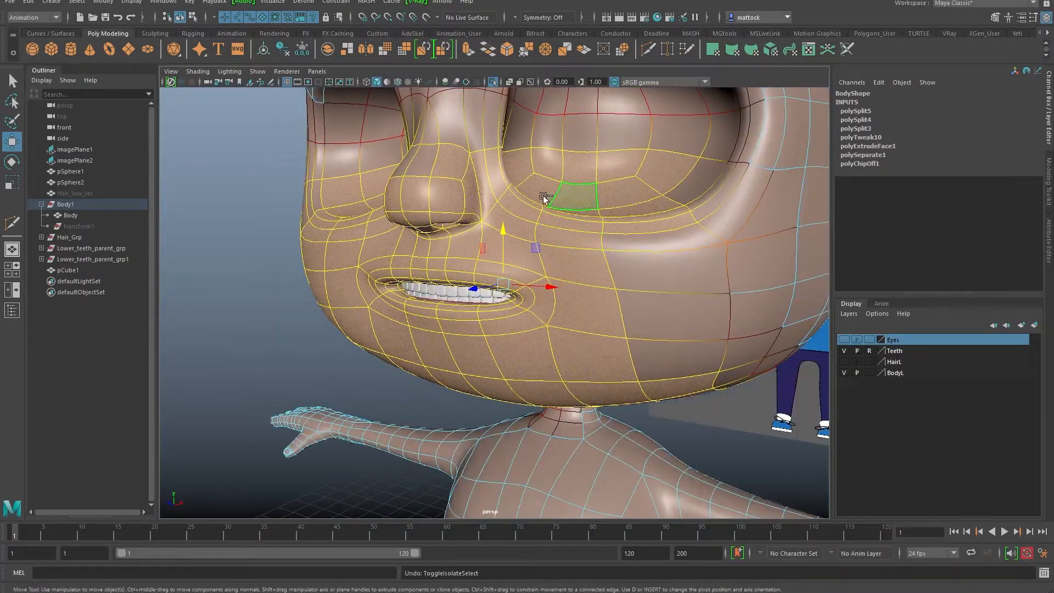
pyautogui.keyDown('alt'); pyautogui.moveTo(641, 267); pyautogui.dragTo(555, 261, button='right'); pyautogui.keyUp('alt')
pyautogui.keyDown('alt'); pyautogui.moveTo(554, 261); pyautogui.dragTo(460, 280); pyautogui.keyUp('alt')
# Step: Inspect the teeth and mouth in wireframe, then return to shaded display
pyautogui.press('4')
pyautogui.keyDown('alt'); pyautogui.moveTo(392, 267); pyautogui.dragTo(371, 261); pyautogui.keyUp('alt')
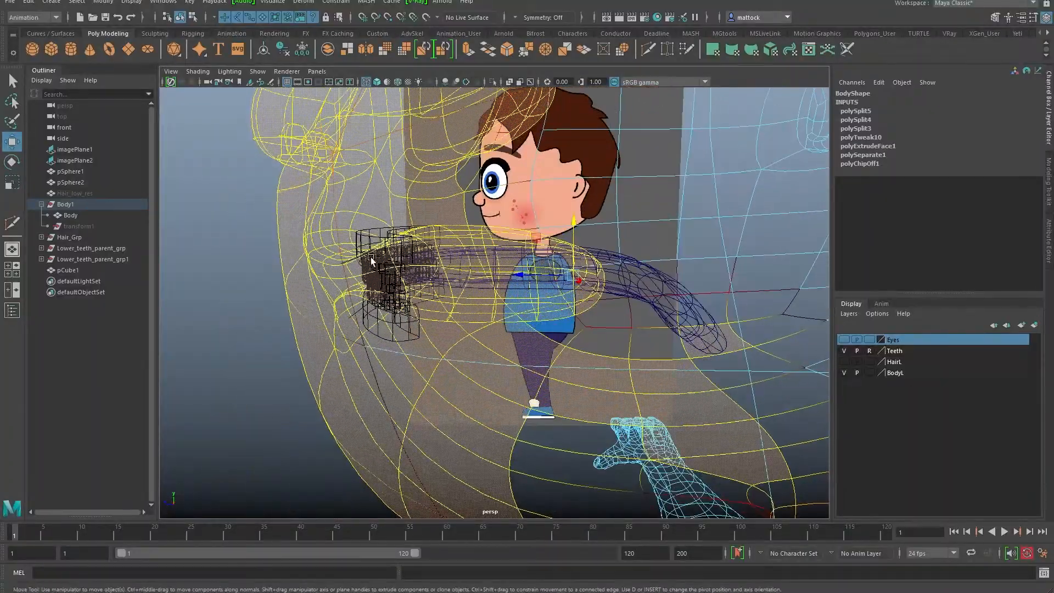
pyautogui.keyDown('alt'); pyautogui.moveTo(593, 276); pyautogui.dragTo(555, 304); pyautogui.keyUp('alt')
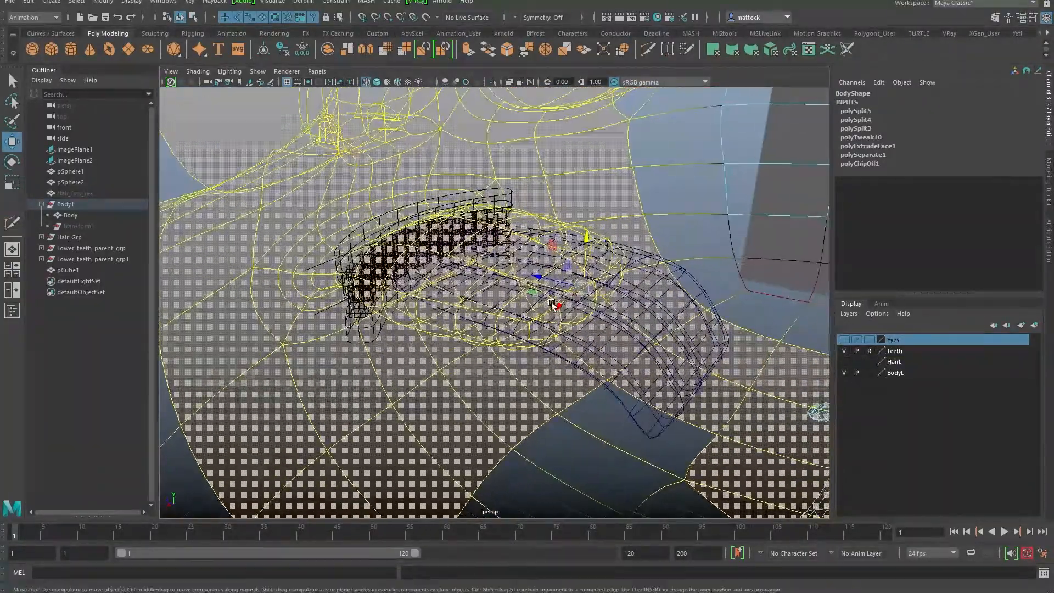
pyautogui.keyDown('alt'); pyautogui.moveTo(510, 300); pyautogui.dragTo(578, 308, button='right'); pyautogui.keyUp('alt')
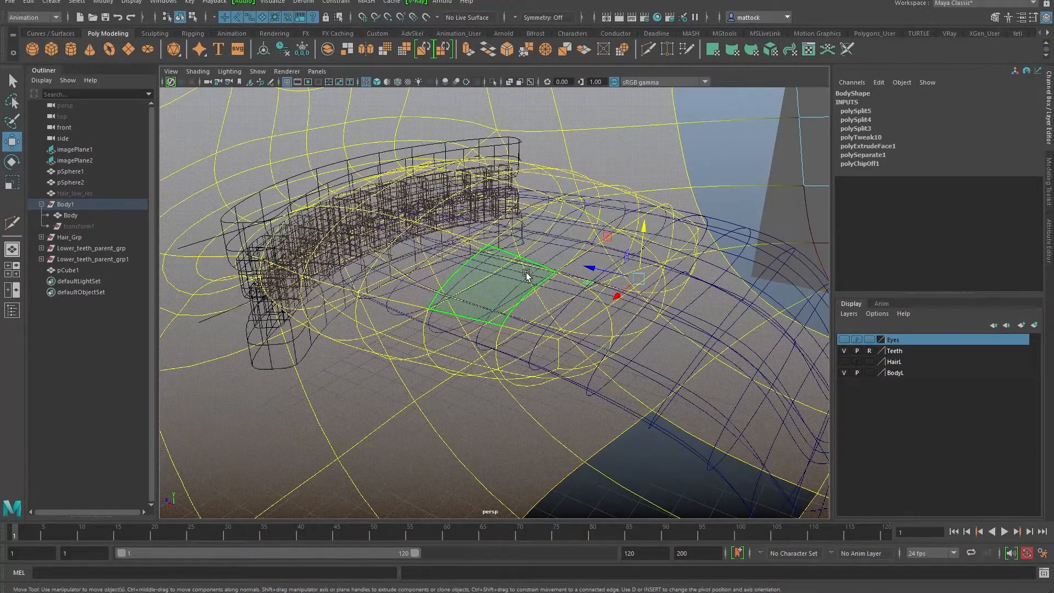
pyautogui.press('5')
# Step: Select four tongue faces, push them forward, and nudge them upward
pyautogui.click(558, 291)
pyautogui.keyDown('alt'); pyautogui.moveTo(558, 291); pyautogui.dragTo(519, 322); pyautogui.keyUp('alt')
pyautogui.keyDown('shift'); pyautogui.click(573, 297); pyautogui.keyUp('shift')
pyautogui.keyDown('shift'); pyautogui.click(652, 259); pyautogui.keyUp('shift')
pyautogui.keyDown('shift'); pyautogui.click(696, 239); pyautogui.keyUp('shift')
pyautogui.keyDown('alt'); pyautogui.moveTo(727, 242); pyautogui.dragTo(604, 277, button='right'); pyautogui.keyUp('alt')
pyautogui.moveTo(604, 278)
pyautogui.keyDown('alt'); pyautogui.mouseDown()
pyautogui.moveTo(602, 296)
pyautogui.moveTo(618, 276)
pyautogui.mouseUp(); pyautogui.keyUp('alt')
pyautogui.moveTo(542, 265); pyautogui.dragTo(596, 283)
pyautogui.keyDown('alt'); pyautogui.moveTo(569, 315); pyautogui.dragTo(613, 278); pyautogui.keyUp('alt')
pyautogui.moveTo(631, 231); pyautogui.dragTo(631, 235)
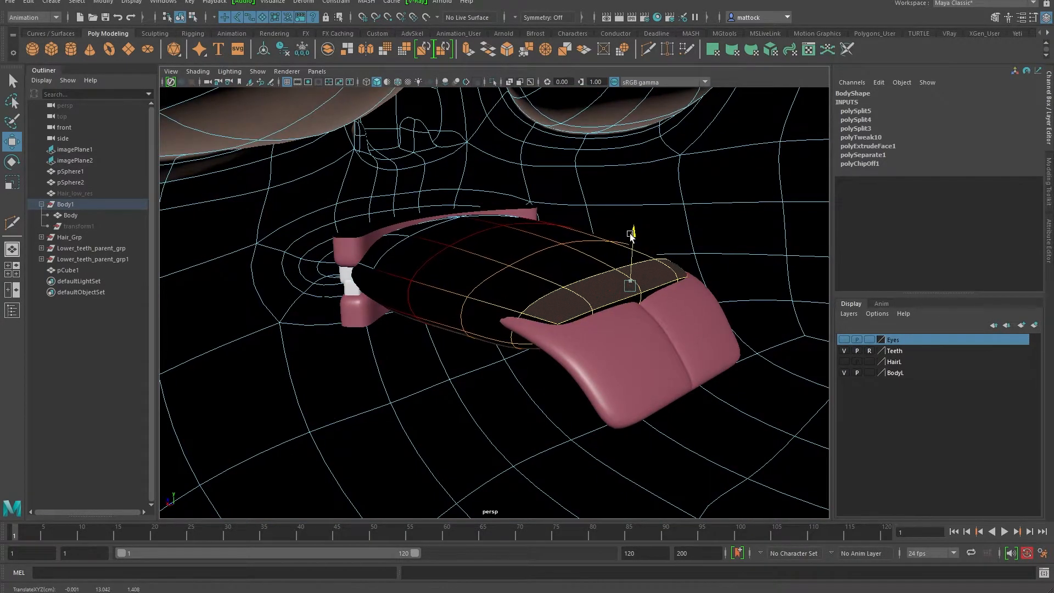
# Step: Turn on Object X symmetry and raise two more tongue faces
pyautogui.click(538, 252)
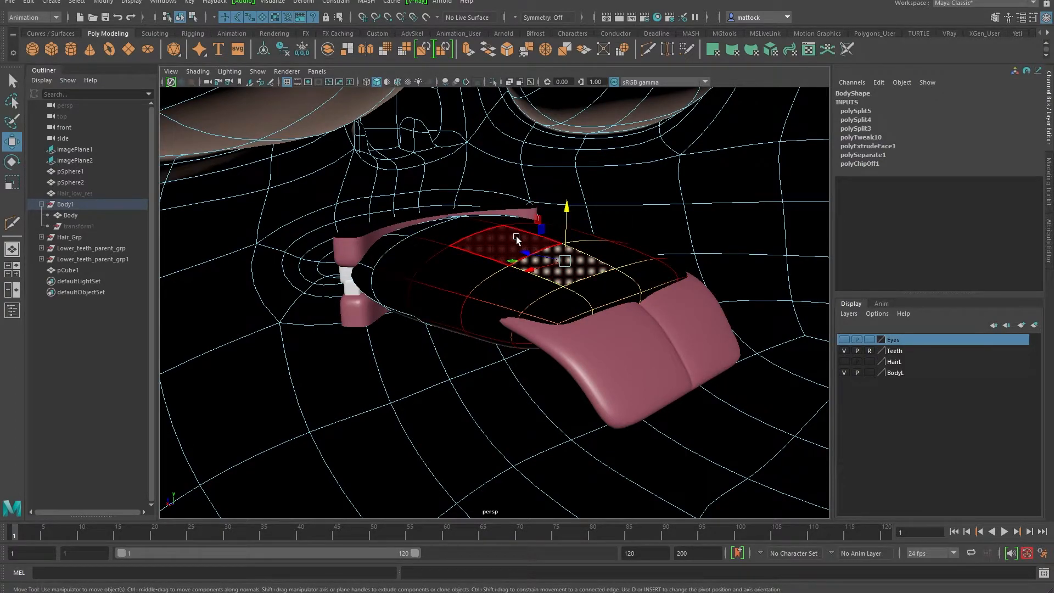
pyautogui.click(284, 319)
pyautogui.moveTo(284, 292); pyautogui.dragTo(276, 267)
pyautogui.moveTo(566, 206); pyautogui.dragTo(566, 201)
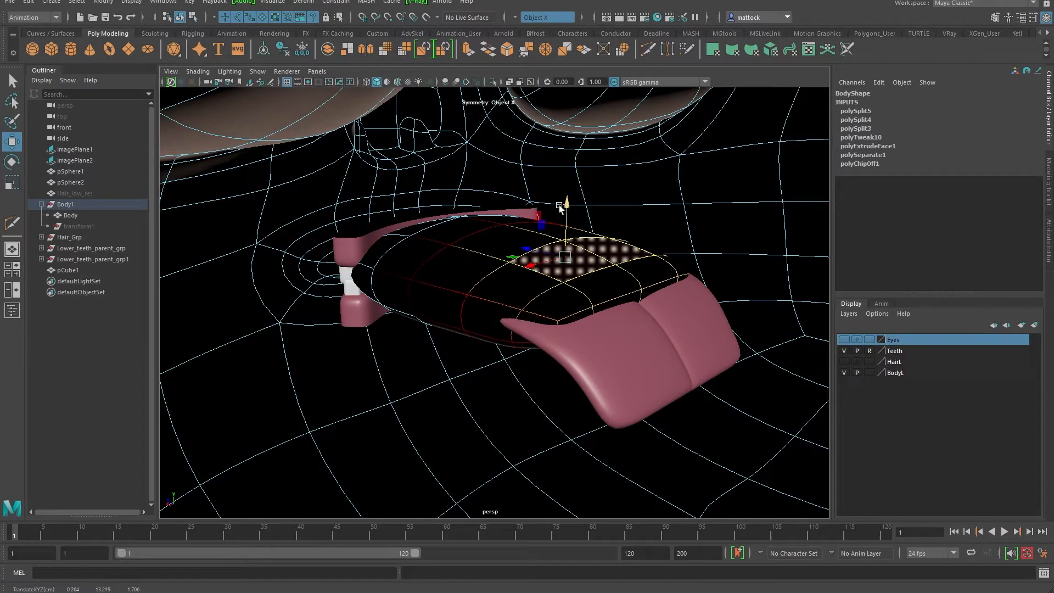
pyautogui.click(520, 226)
pyautogui.moveTo(503, 196); pyautogui.dragTo(503, 188)
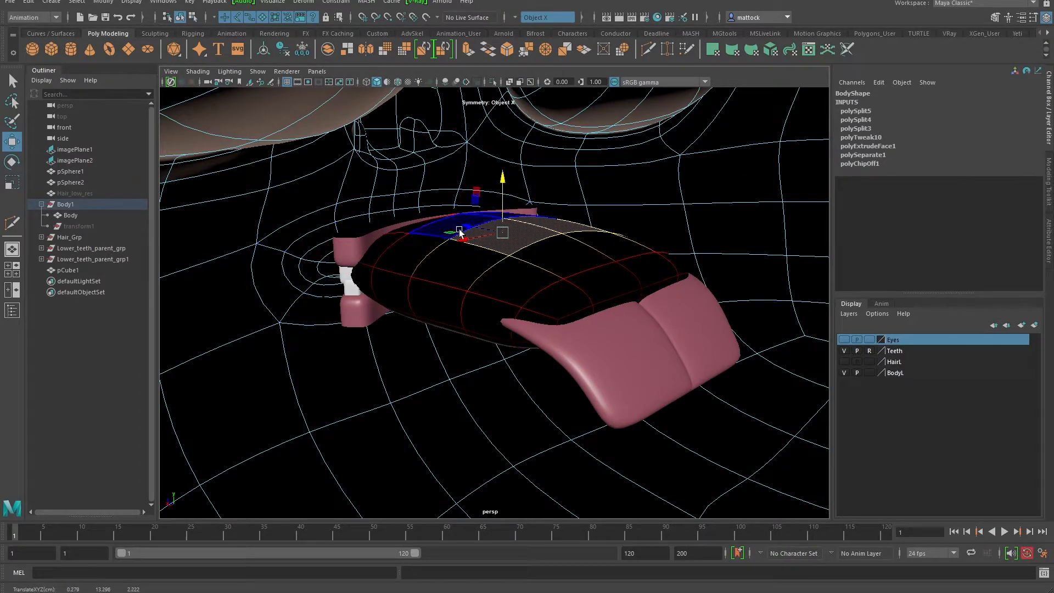
# Step: Try raising a tongue strip, undo it, and turn off soft selection
pyautogui.keyDown('alt'); pyautogui.moveTo(468, 225); pyautogui.dragTo(461, 266); pyautogui.keyUp('alt')
pyautogui.keyDown('alt'); pyautogui.moveTo(460, 266); pyautogui.dragTo(511, 287, button='right'); pyautogui.keyUp('alt')
pyautogui.keyDown('alt'); pyautogui.moveTo(510, 286); pyautogui.dragTo(564, 311, button='middle'); pyautogui.keyUp('alt')
pyautogui.keyDown('alt'); pyautogui.moveTo(564, 311); pyautogui.dragTo(552, 274); pyautogui.keyUp('alt')
pyautogui.keyDown('alt'); pyautogui.moveTo(437, 269); pyautogui.dragTo(496, 248); pyautogui.keyUp('alt')
pyautogui.moveTo(470, 214); pyautogui.dragTo(468, 197)
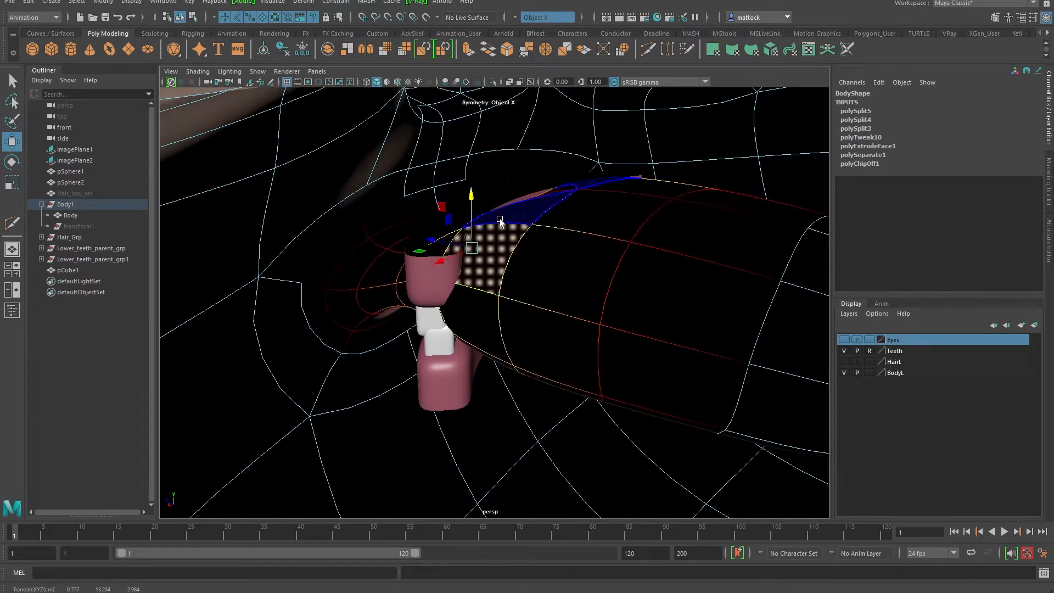
pyautogui.hotkey('ctrl', 'z')
pyautogui.press('b')
pyautogui.keyDown('alt'); pyautogui.moveTo(514, 243); pyautogui.dragTo(466, 239); pyautogui.keyUp('alt')
# Step: Reshape the inner mouth faces, lowering a lower face and shifting another sideways
pyautogui.keyDown('shift'); pyautogui.click(555, 229); pyautogui.keyUp('shift')
pyautogui.keyDown('shift'); pyautogui.click(612, 207); pyautogui.keyUp('shift')
pyautogui.keyDown('alt'); pyautogui.moveTo(612, 208); pyautogui.dragTo(508, 146); pyautogui.keyUp('alt')
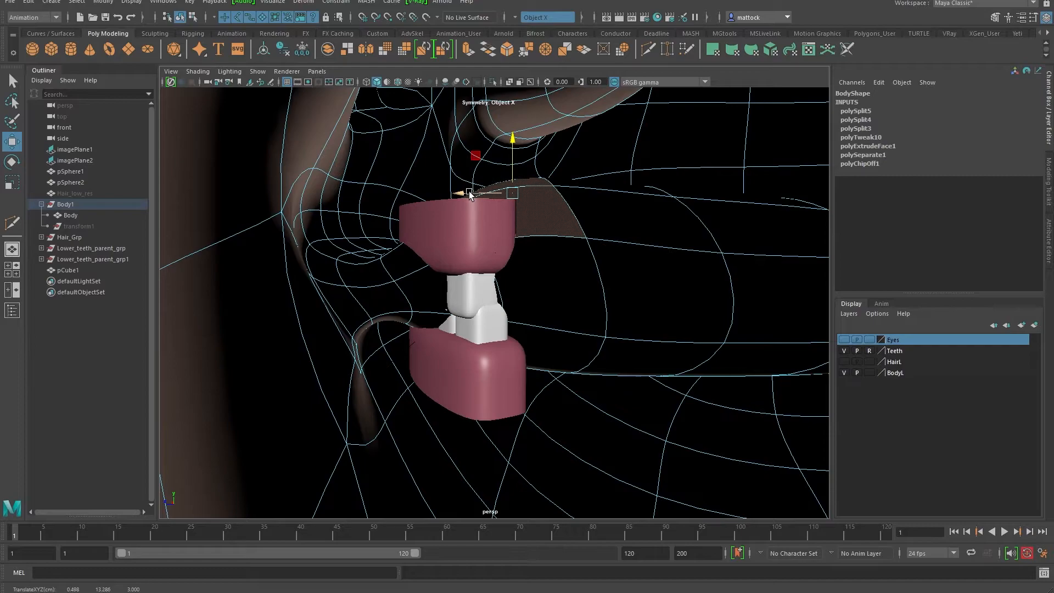
pyautogui.keyDown('alt'); pyautogui.moveTo(474, 208); pyautogui.dragTo(660, 302); pyautogui.keyUp('alt')
pyautogui.keyDown('alt'); pyautogui.moveTo(555, 247); pyautogui.dragTo(357, 264); pyautogui.keyUp('alt')
pyautogui.scroll(-5, 710, 271)
pyautogui.scroll(2, 599, 251)
pyautogui.keyDown('alt'); pyautogui.moveTo(599, 251); pyautogui.dragTo(631, 275); pyautogui.keyUp('alt')
pyautogui.click(530, 349)
pyautogui.click(459, 349)
pyautogui.keyDown('alt'); pyautogui.moveTo(459, 355); pyautogui.dragTo(522, 299); pyautogui.keyUp('alt')
pyautogui.moveTo(527, 275); pyautogui.dragTo(581, 260, button='right')
# Step: Return the body to object mode, deselect it, and review the teeth in wireframe and shaded views
pyautogui.keyDown('alt'); pyautogui.moveTo(763, 240); pyautogui.dragTo(699, 256); pyautogui.keyUp('alt')
pyautogui.keyDown('alt'); pyautogui.moveTo(658, 255); pyautogui.dragTo(654, 223, button='right'); pyautogui.keyUp('alt')
pyautogui.click(738, 236)
pyautogui.press('4')
pyautogui.keyDown('alt'); pyautogui.moveTo(630, 269); pyautogui.dragTo(576, 289); pyautogui.keyUp('alt')
pyautogui.keyDown('alt'); pyautogui.moveTo(565, 289); pyautogui.dragTo(597, 286, button='right'); pyautogui.keyUp('alt')
pyautogui.press('5')
pyautogui.moveTo(577, 245)
pyautogui.keyDown('alt'); pyautogui.mouseDown()
pyautogui.moveTo(554, 275)
pyautogui.moveTo(582, 279)
pyautogui.moveTo(542, 285)
pyautogui.moveTo(553, 288)
pyautogui.mouseUp(); pyautogui.keyUp('alt')
pyautogui.keyDown('alt'); pyautogui.moveTo(553, 288); pyautogui.dragTo(486, 292, button='right'); pyautogui.keyUp('alt')
pyautogui.moveTo(486, 292)
pyautogui.keyDown('alt'); pyautogui.mouseDown()
pyautogui.moveTo(375, 302)
pyautogui.moveTo(485, 306)
pyautogui.mouseUp(); pyautogui.keyUp('alt')
pyautogui.keyDown('alt'); pyautogui.moveTo(486, 306); pyautogui.dragTo(510, 308, button='right'); pyautogui.keyUp('alt')
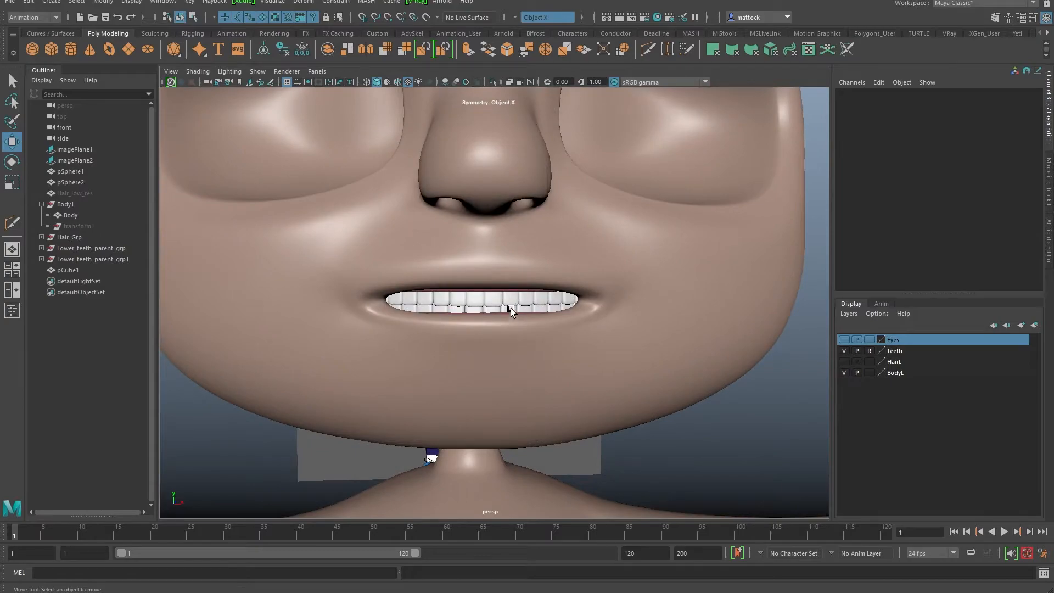
# Step: Soft-select the faces above the upper lip and widen the falloff radius to 0.78, undoing a test pull
pyautogui.moveTo(626, 265); pyautogui.dragTo(626, 294, button='right')
pyautogui.click(498, 275)
pyautogui.scroll(3, 507, 291)
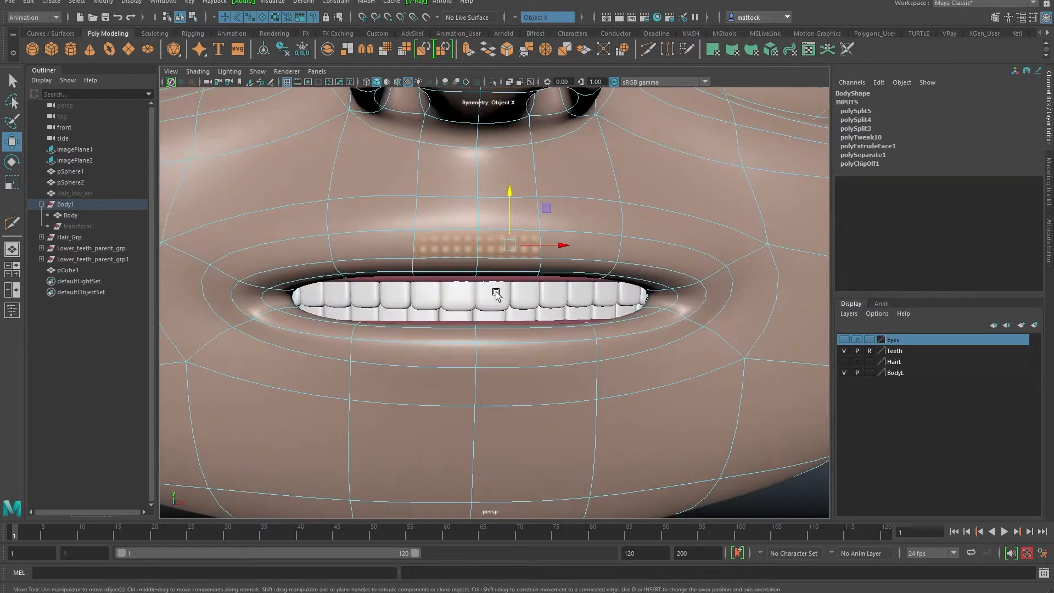
pyautogui.scroll(-4, 516, 235)
pyautogui.press('b')
pyautogui.moveTo(541, 267); pyautogui.dragTo(551, 285)
pyautogui.hotkey('ctrl', 'z')
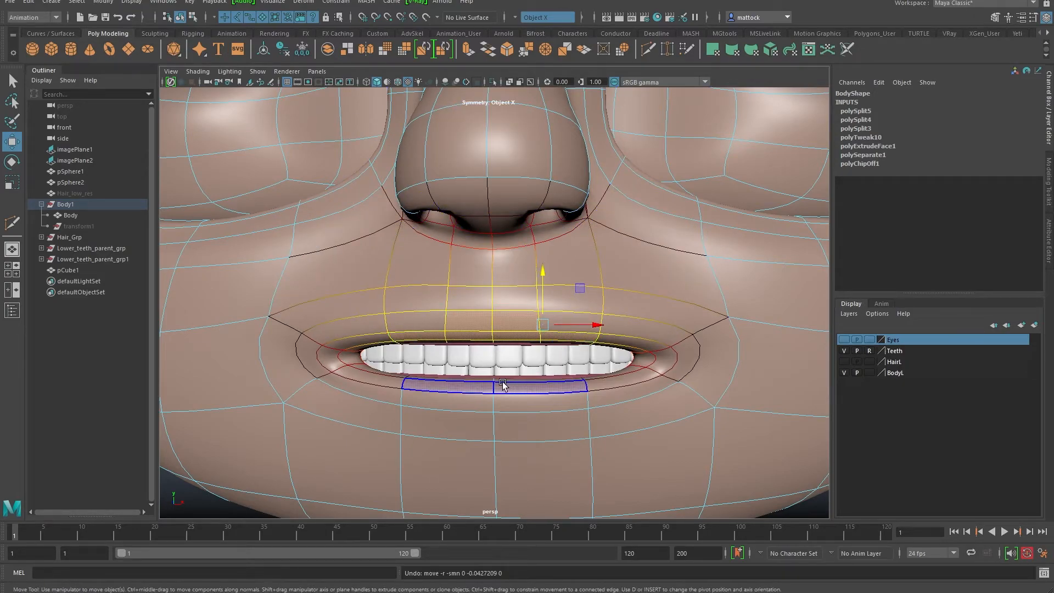
pyautogui.moveTo(572, 342); pyautogui.dragTo(682, 344)
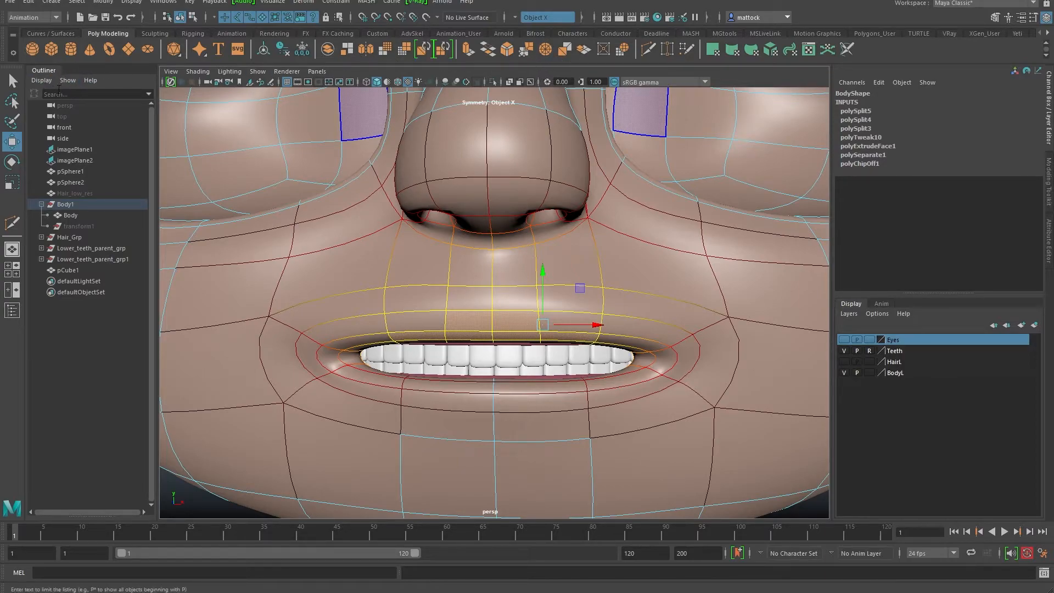
# Step: Set the soft selection falloff mode to Volume and test it with an undone upper-lip move
pyautogui.moveTo(1, 92); pyautogui.dragTo(232, 87)
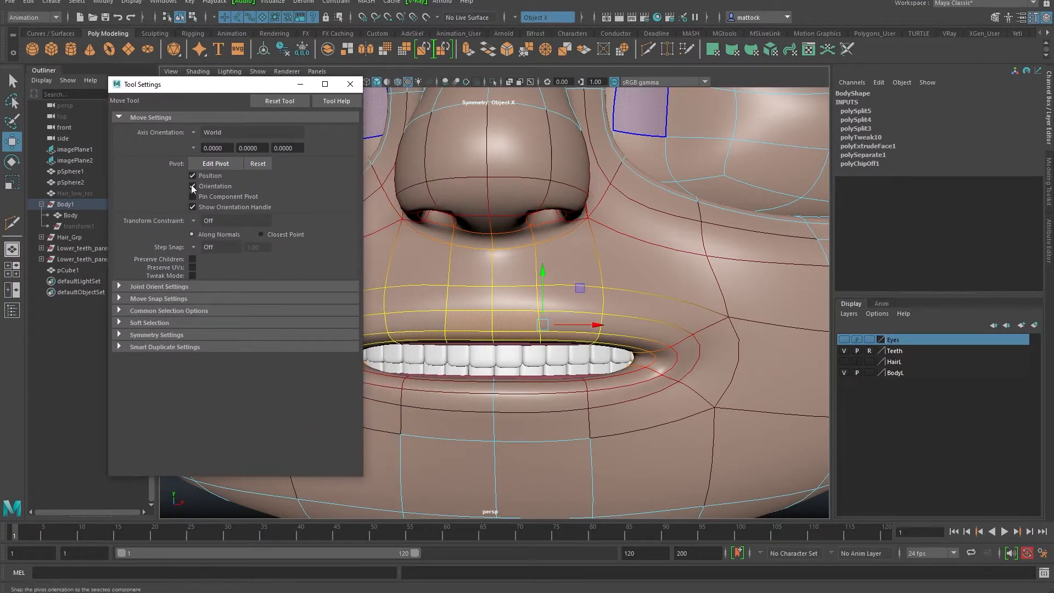
pyautogui.click(158, 322)
pyautogui.click(219, 348)
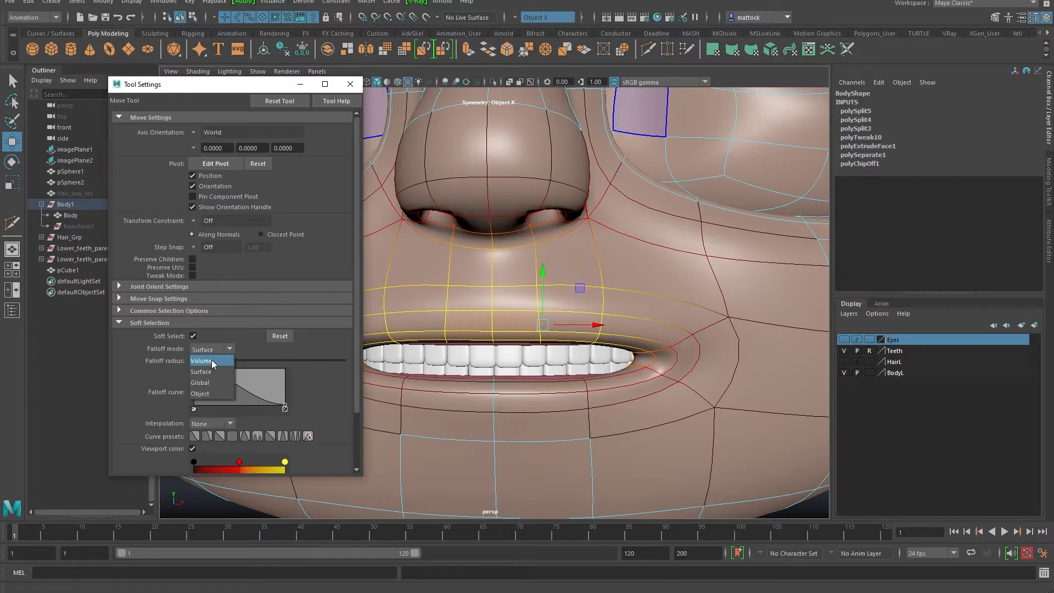
pyautogui.click(212, 360)
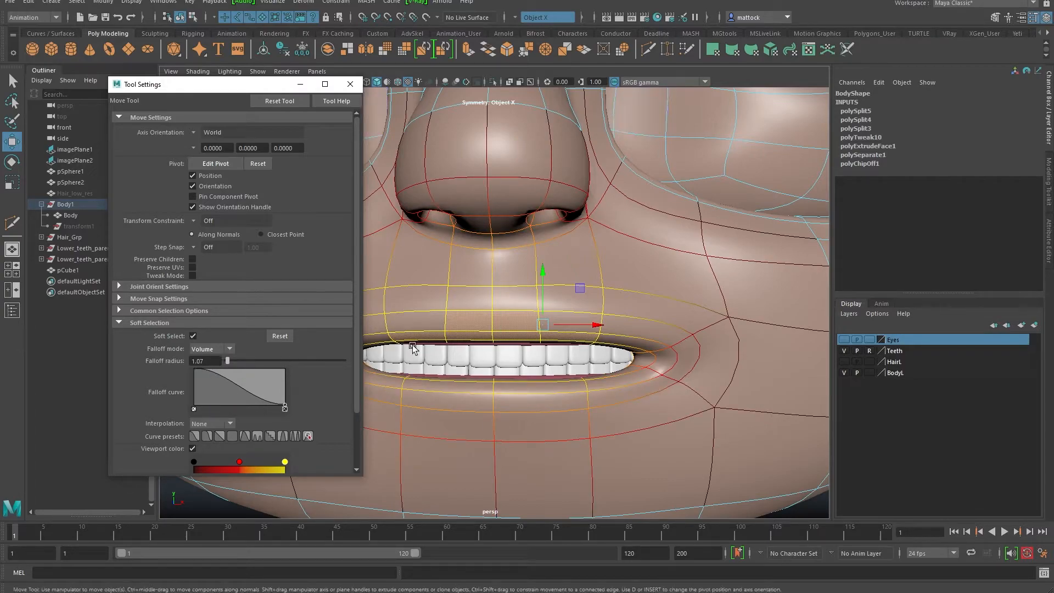
pyautogui.moveTo(542, 283); pyautogui.dragTo(541, 270)
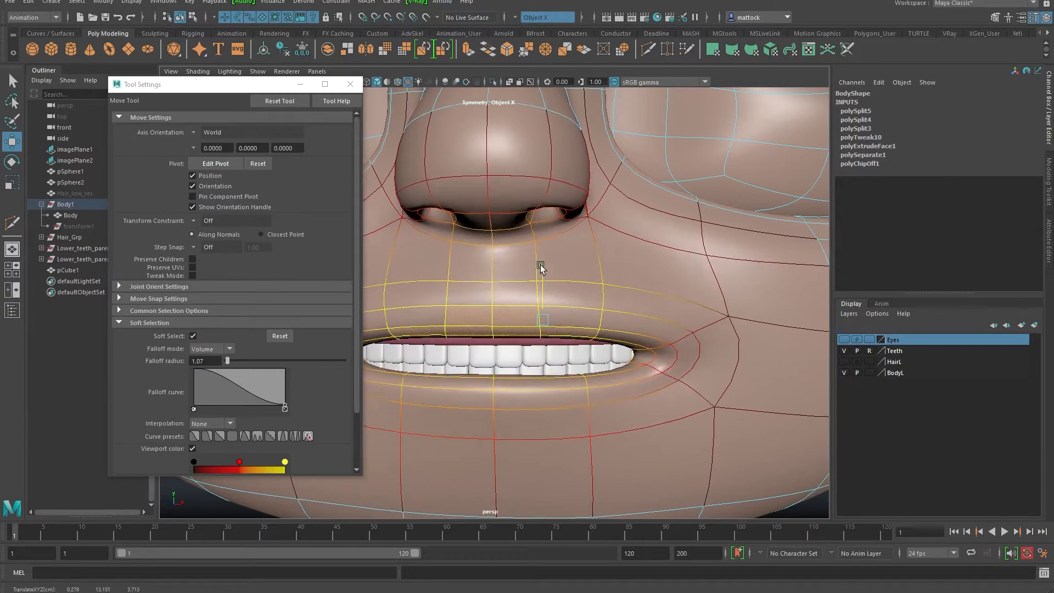
pyautogui.hotkey('ctrl', 'z')
# Step: Switch the falloff mode to Surface and test it with an undone upper-lip move
pyautogui.click(203, 349)
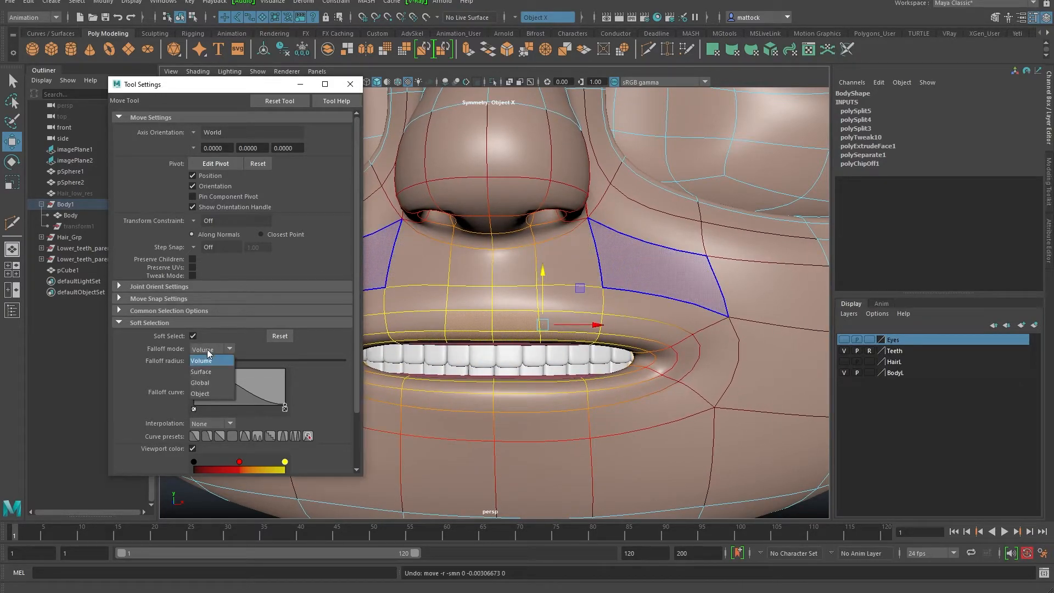
pyautogui.click(208, 372)
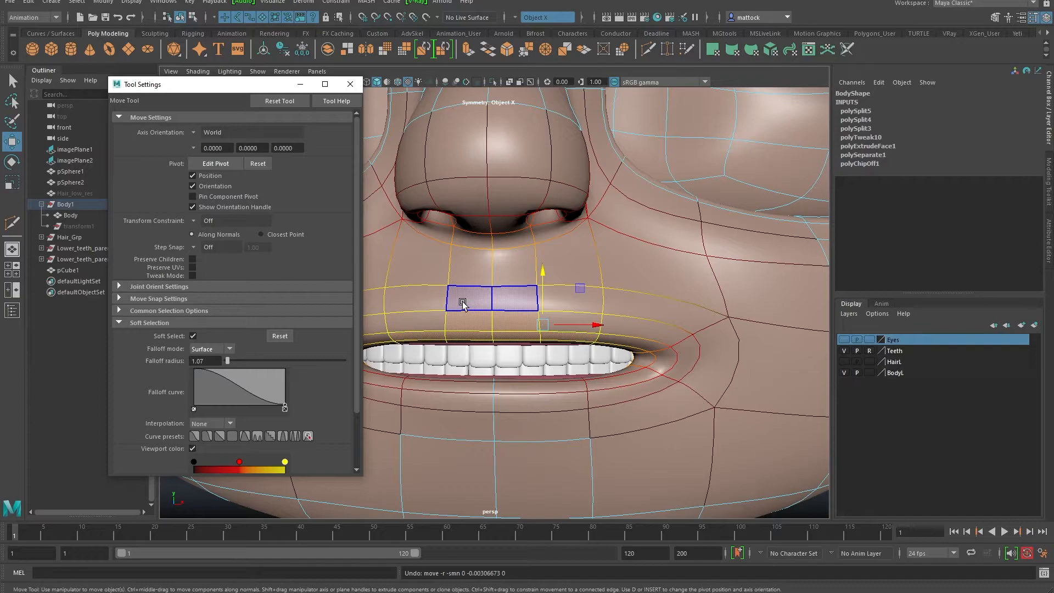
pyautogui.keyDown('alt'); pyautogui.moveTo(539, 349); pyautogui.dragTo(509, 295); pyautogui.keyUp('alt')
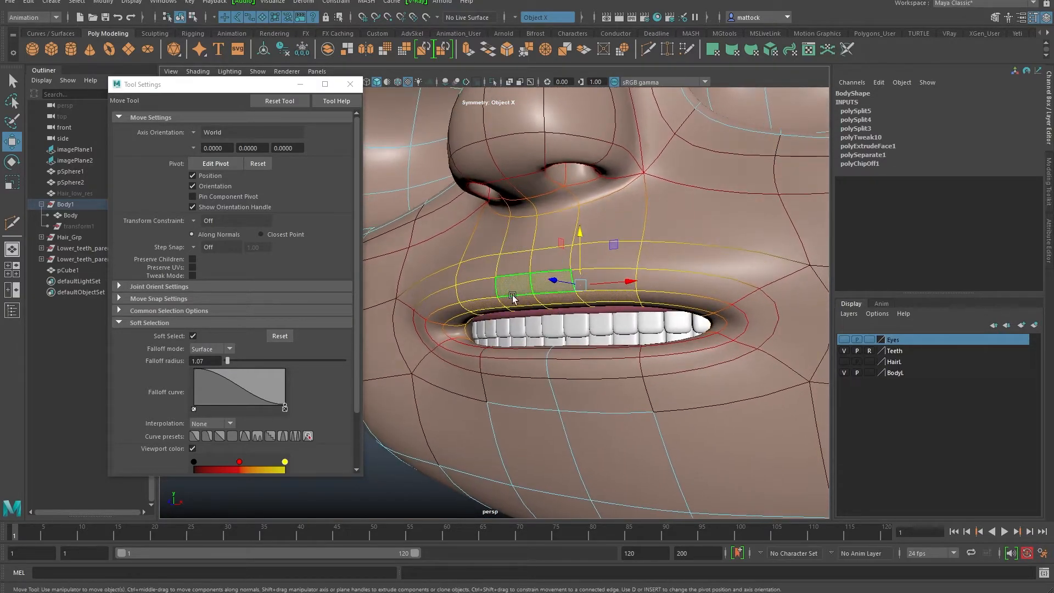
pyautogui.keyDown('alt'); pyautogui.moveTo(598, 316); pyautogui.dragTo(547, 358); pyautogui.keyUp('alt')
pyautogui.moveTo(581, 294); pyautogui.dragTo(591, 331)
pyautogui.hotkey('ctrl', 'z')
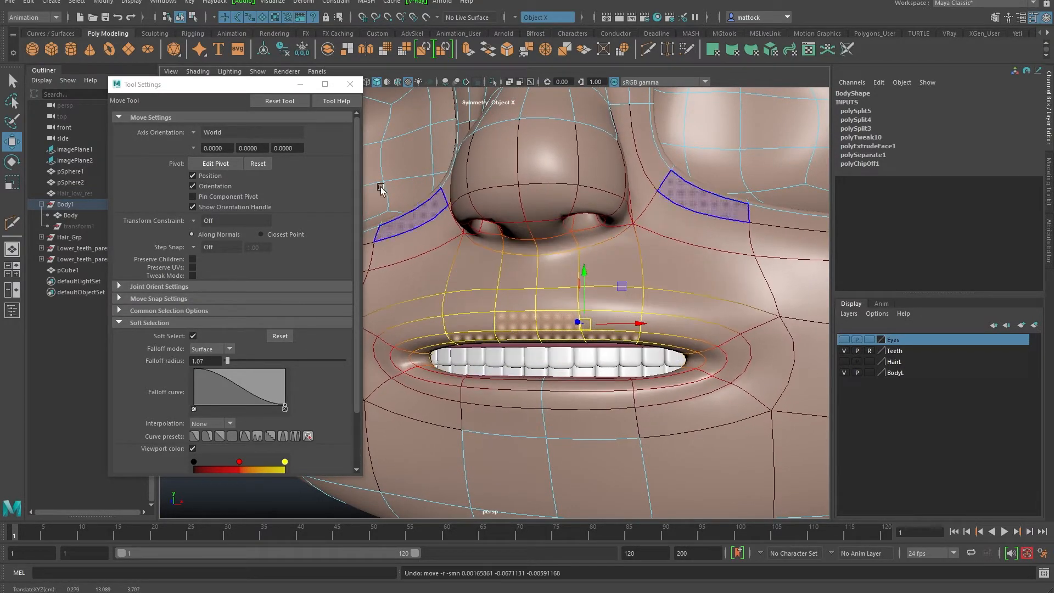
# Step: Close the tool settings window and test another upper-lip pull, undoing it
pyautogui.click(344, 87)
pyautogui.keyDown('alt'); pyautogui.moveTo(639, 274); pyautogui.dragTo(625, 285, button='right'); pyautogui.keyUp('alt')
pyautogui.keyDown('alt'); pyautogui.moveTo(626, 284); pyautogui.dragTo(632, 291); pyautogui.keyUp('alt')
pyautogui.keyDown('alt'); pyautogui.moveTo(632, 291); pyautogui.dragTo(629, 330, button='right'); pyautogui.keyUp('alt')
pyautogui.keyDown('alt'); pyautogui.moveTo(629, 331); pyautogui.dragTo(585, 308, button='middle'); pyautogui.keyUp('alt')
pyautogui.moveTo(572, 272); pyautogui.dragTo(580, 244)
pyautogui.hotkey('ctrl', 'z')
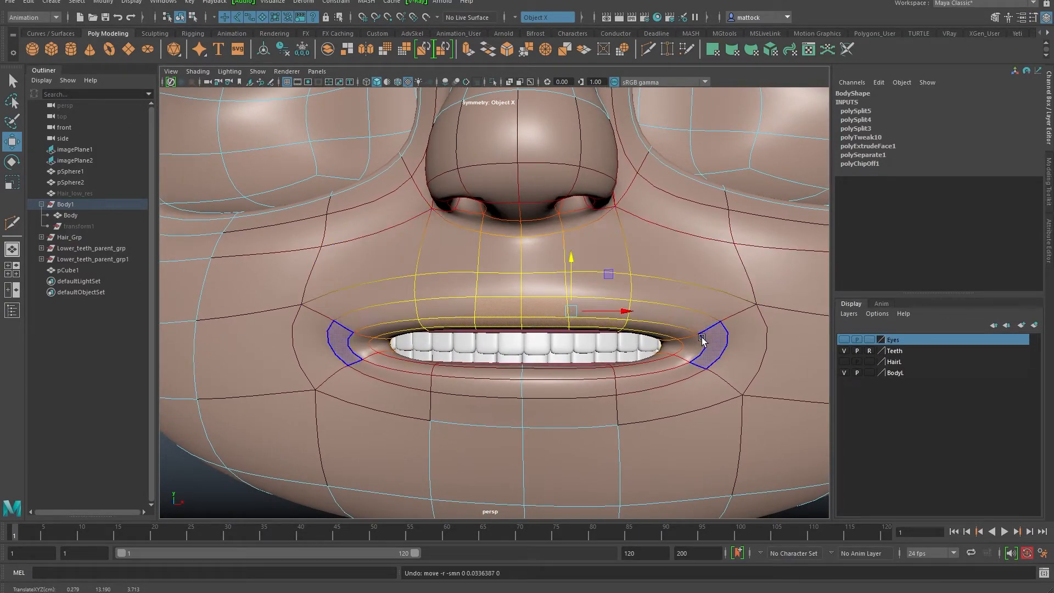
# Step: Lift both mouth corner faces upward to widen the smile
pyautogui.click(711, 345)
pyautogui.keyDown('alt'); pyautogui.moveTo(676, 288); pyautogui.dragTo(593, 287, button='right'); pyautogui.keyUp('alt')
pyautogui.keyDown('alt'); pyautogui.moveTo(593, 287); pyautogui.dragTo(595, 297); pyautogui.keyUp('alt')
pyautogui.moveTo(627, 333); pyautogui.dragTo(641, 315)
pyautogui.click(419, 318)
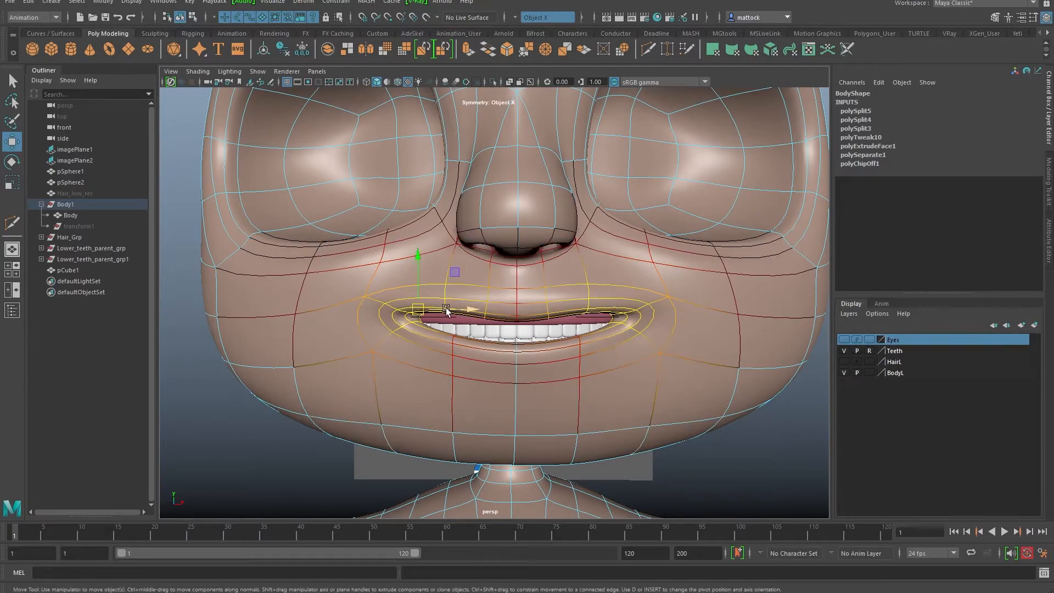
pyautogui.click(663, 325)
pyautogui.moveTo(665, 323); pyautogui.dragTo(669, 305)
pyautogui.keyDown('alt'); pyautogui.moveTo(718, 301); pyautogui.dragTo(675, 299, button='right'); pyautogui.keyUp('alt')
pyautogui.keyDown('alt'); pyautogui.moveTo(675, 299); pyautogui.dragTo(643, 288); pyautogui.keyUp('alt')
# Step: Preview the smile in object mode with nothing selected, then undo back to the face selection
pyautogui.press('F8')
pyautogui.click(792, 270)
pyautogui.keyDown('alt'); pyautogui.moveTo(681, 283); pyautogui.dragTo(587, 290, button='right'); pyautogui.keyUp('alt')
pyautogui.moveTo(579, 293)
pyautogui.keyDown('alt'); pyautogui.mouseDown()
pyautogui.moveTo(629, 298)
pyautogui.moveTo(568, 299)
pyautogui.mouseUp(); pyautogui.keyUp('alt')
pyautogui.keyDown('alt'); pyautogui.moveTo(527, 312); pyautogui.dragTo(568, 320, button='right'); pyautogui.keyUp('alt')
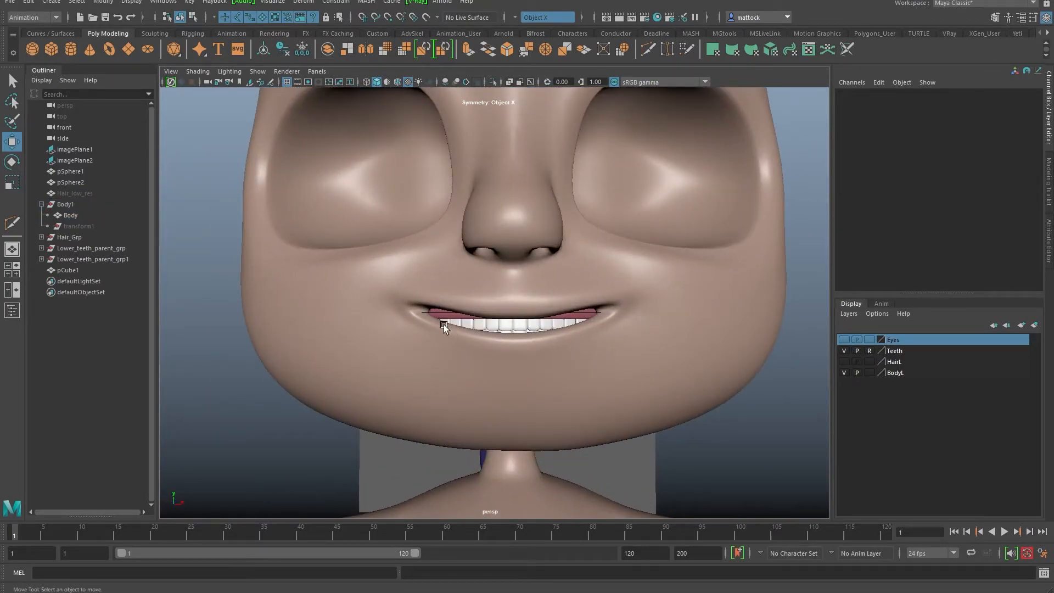
pyautogui.keyDown('alt'); pyautogui.moveTo(440, 321); pyautogui.dragTo(522, 339, button='right'); pyautogui.keyUp('alt')
pyautogui.keyDown('alt'); pyautogui.moveTo(521, 339); pyautogui.dragTo(588, 331); pyautogui.keyUp('alt')
pyautogui.keyDown('alt'); pyautogui.moveTo(588, 331); pyautogui.dragTo(565, 300, button='right'); pyautogui.keyUp('alt')
pyautogui.hotkey('ctrl', 'z')
pyautogui.hotkey('ctrl', 'z')
pyautogui.hotkey('ctrl', 'z')
pyautogui.hotkey('ctrl', 'z')
pyautogui.hotkey('ctrl', 'z')
pyautogui.hotkey('ctrl', 'z')
# Step: Select the middle upper lip faces and test pulling them down, undoing the move
pyautogui.keyDown('alt'); pyautogui.moveTo(547, 316); pyautogui.dragTo(557, 343, button='right'); pyautogui.keyUp('alt')
pyautogui.keyDown('alt'); pyautogui.moveTo(557, 342); pyautogui.dragTo(503, 327); pyautogui.keyUp('alt')
pyautogui.keyDown('alt'); pyautogui.moveTo(433, 318); pyautogui.dragTo(456, 353, button='right'); pyautogui.keyUp('alt')
pyautogui.keyDown('alt'); pyautogui.moveTo(456, 353); pyautogui.dragTo(435, 302); pyautogui.keyUp('alt')
pyautogui.click(439, 296)
pyautogui.keyDown('shift'); pyautogui.click(527, 280); pyautogui.keyUp('shift')
pyautogui.keyDown('alt'); pyautogui.moveTo(516, 288); pyautogui.dragTo(541, 329); pyautogui.keyUp('alt')
pyautogui.keyDown('alt'); pyautogui.moveTo(540, 329); pyautogui.dragTo(527, 300, button='right'); pyautogui.keyUp('alt')
pyautogui.keyDown('alt'); pyautogui.moveTo(527, 300); pyautogui.dragTo(491, 276, button='middle'); pyautogui.keyUp('alt')
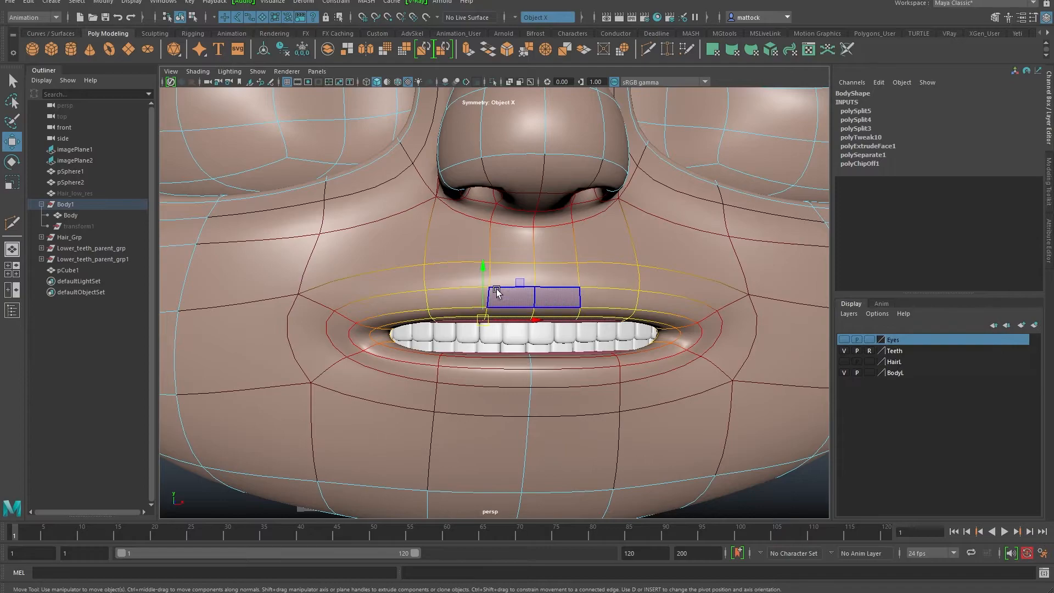
pyautogui.moveTo(483, 269); pyautogui.dragTo(554, 312)
pyautogui.hotkey('ctrl', 'z')
# Step: Shrink the soft-select radius and raise the lower lip edge and inner lip faces slightly
pyautogui.press('b')
pyautogui.keyDown('alt'); pyautogui.moveTo(419, 313); pyautogui.dragTo(473, 332, button='right'); pyautogui.keyUp('alt')
pyautogui.keyDown('alt'); pyautogui.moveTo(473, 332); pyautogui.dragTo(453, 257); pyautogui.keyUp('alt')
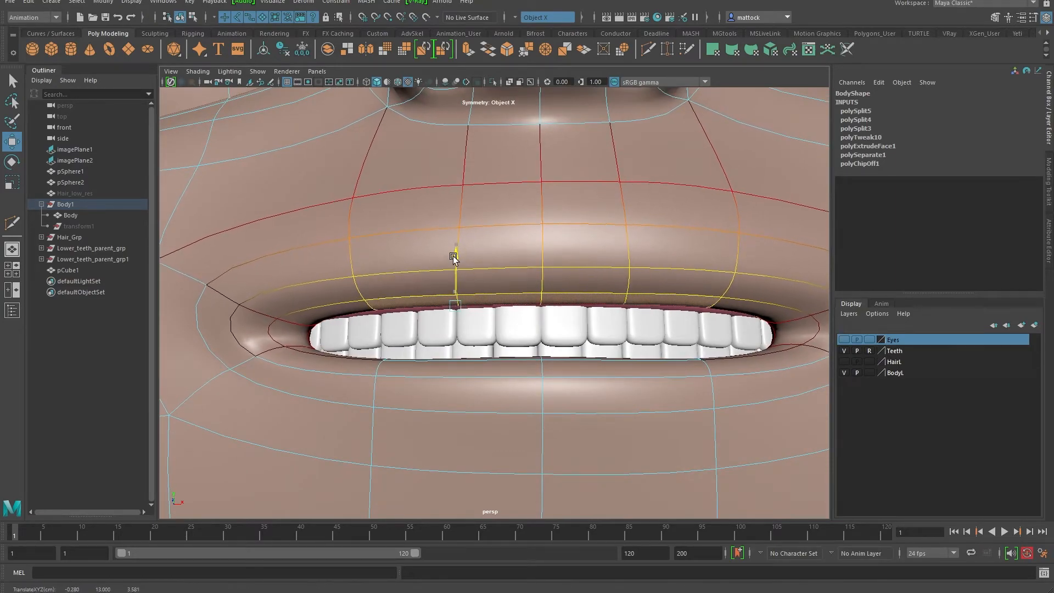
pyautogui.keyDown('alt'); pyautogui.moveTo(419, 335); pyautogui.dragTo(364, 381); pyautogui.keyUp('alt')
pyautogui.click(378, 401)
pyautogui.press('b')
pyautogui.moveTo(338, 343); pyautogui.dragTo(337, 335)
pyautogui.keyDown('alt'); pyautogui.moveTo(505, 397); pyautogui.dragTo(358, 404); pyautogui.keyUp('alt')
pyautogui.click(482, 416)
pyautogui.moveTo(361, 332); pyautogui.dragTo(361, 322)
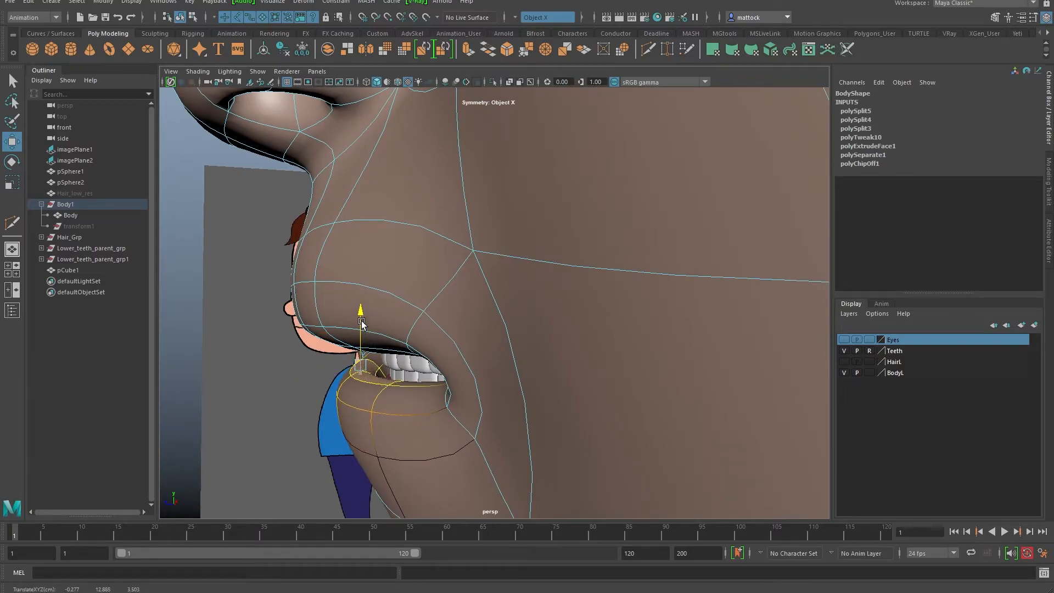
# Step: Select the upper lip faces and move them down over the top teeth
pyautogui.scroll(-5, 450, 330)
pyautogui.keyDown('alt'); pyautogui.moveTo(449, 330); pyautogui.dragTo(451, 296, button='middle'); pyautogui.keyUp('alt')
pyautogui.keyDown('alt'); pyautogui.moveTo(451, 297); pyautogui.dragTo(634, 269); pyautogui.keyUp('alt')
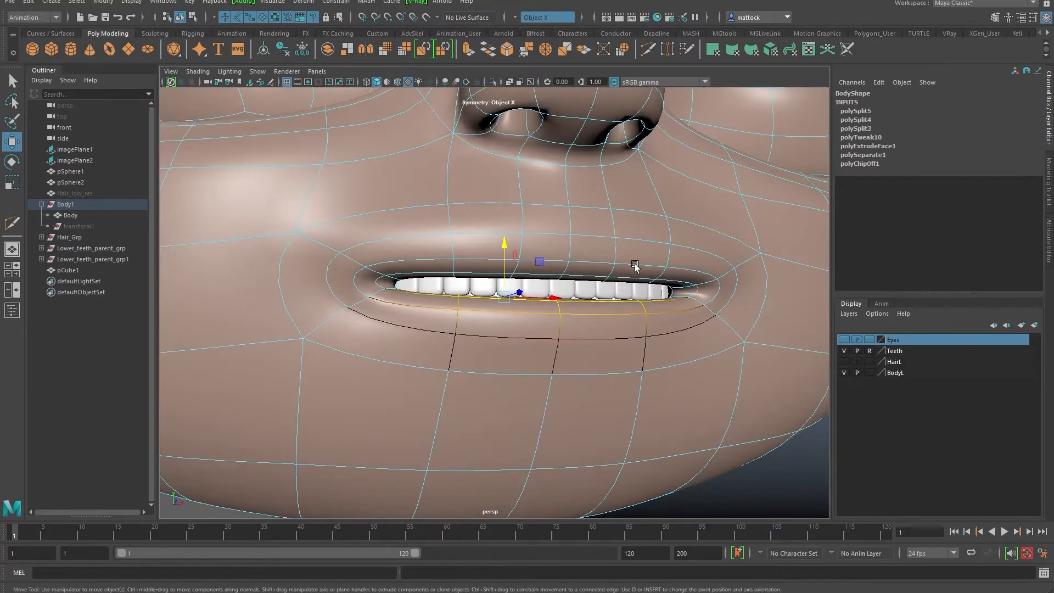
pyautogui.scroll(3, 635, 268)
pyautogui.keyDown('alt'); pyautogui.moveTo(635, 268); pyautogui.dragTo(509, 281, button='middle'); pyautogui.keyUp('alt')
pyautogui.scroll(1, 509, 279)
pyautogui.click(475, 269)
pyautogui.keyDown('alt'); pyautogui.moveTo(459, 273); pyautogui.dragTo(431, 280); pyautogui.keyUp('alt')
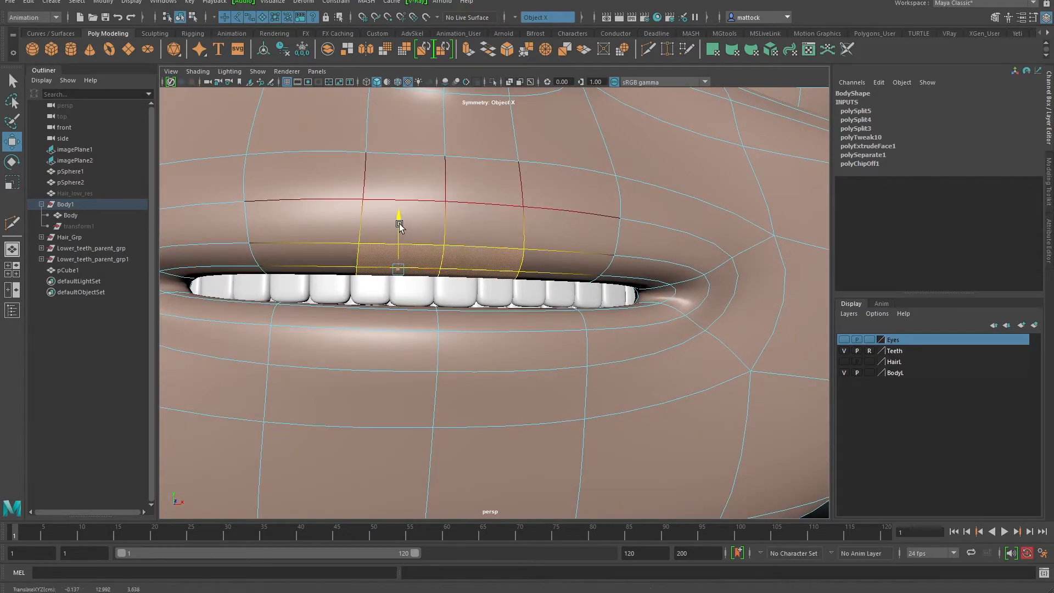
pyautogui.moveTo(399, 224); pyautogui.dragTo(399, 233)
pyautogui.keyDown('alt'); pyautogui.moveTo(437, 265); pyautogui.dragTo(420, 289); pyautogui.keyUp('alt')
pyautogui.click(548, 287)
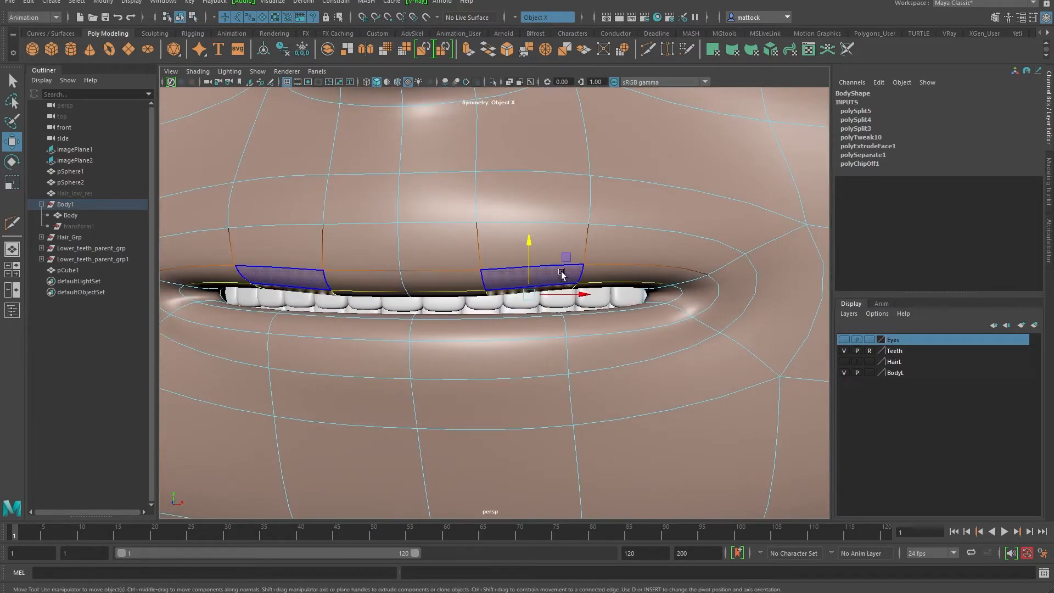
pyautogui.moveTo(527, 248); pyautogui.dragTo(535, 284)
# Step: Lower a single upper-lip vertex slightly, then return to object mode
pyautogui.moveTo(457, 282); pyautogui.dragTo(424, 282, button='right')
pyautogui.moveTo(417, 276); pyautogui.dragTo(529, 175)
pyautogui.keyDown('alt'); pyautogui.moveTo(446, 264); pyautogui.dragTo(528, 260); pyautogui.keyUp('alt')
pyautogui.moveTo(410, 245); pyautogui.dragTo(410, 254)
pyautogui.keyDown('alt'); pyautogui.moveTo(476, 256); pyautogui.dragTo(368, 251, button='right'); pyautogui.keyUp('alt')
pyautogui.keyDown('alt'); pyautogui.moveTo(624, 241); pyautogui.dragTo(513, 251); pyautogui.keyUp('alt')
pyautogui.moveTo(597, 257); pyautogui.dragTo(637, 242, button='right')
pyautogui.keyDown('alt'); pyautogui.moveTo(792, 199); pyautogui.dragTo(536, 236, button='right'); pyautogui.keyUp('alt')
pyautogui.keyDown('alt'); pyautogui.moveTo(535, 235); pyautogui.dragTo(551, 265); pyautogui.keyUp('alt')
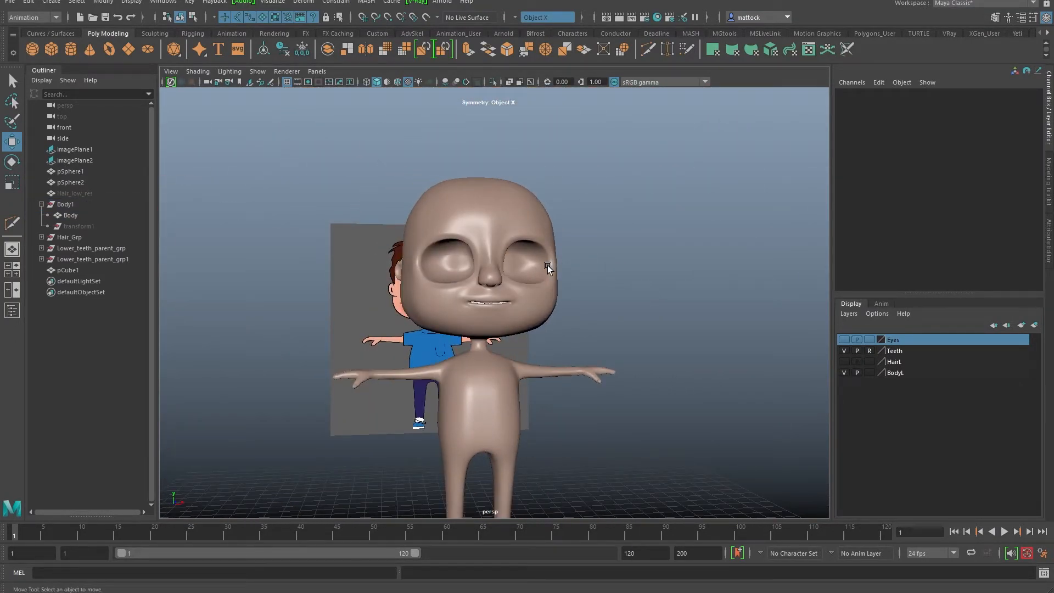
# Step: Turn on visibility for the HairL and Eyes layers
pyautogui.keyDown('alt'); pyautogui.moveTo(476, 241); pyautogui.dragTo(519, 311, button='right'); pyautogui.keyUp('alt')
pyautogui.moveTo(519, 311)
pyautogui.keyDown('alt'); pyautogui.mouseDown()
pyautogui.moveTo(394, 314)
pyautogui.moveTo(503, 271)
pyautogui.moveTo(411, 320)
pyautogui.moveTo(527, 305)
pyautogui.mouseUp(); pyautogui.keyUp('alt')
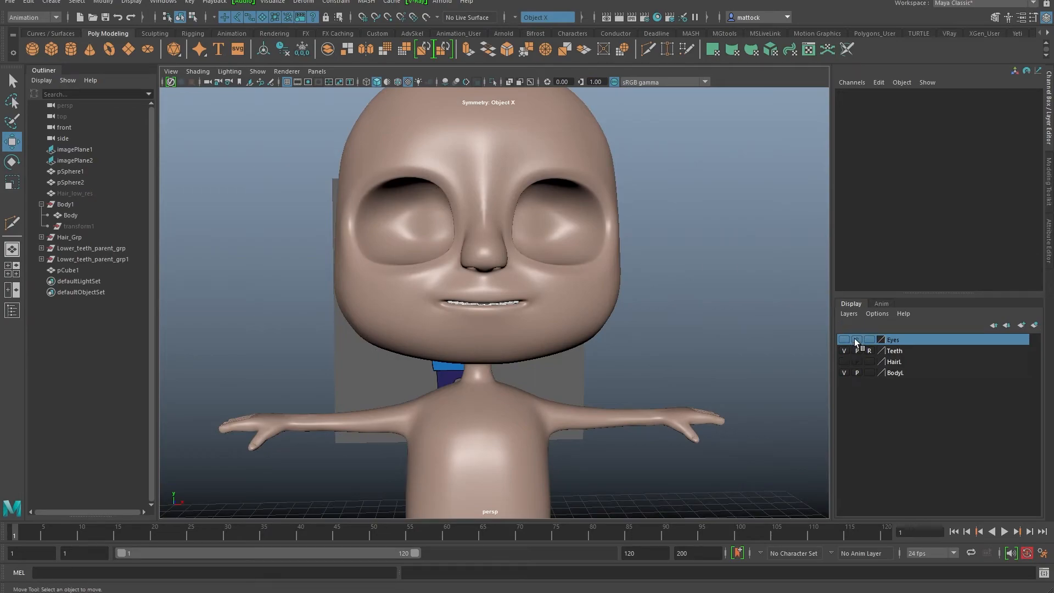
pyautogui.click(844, 361)
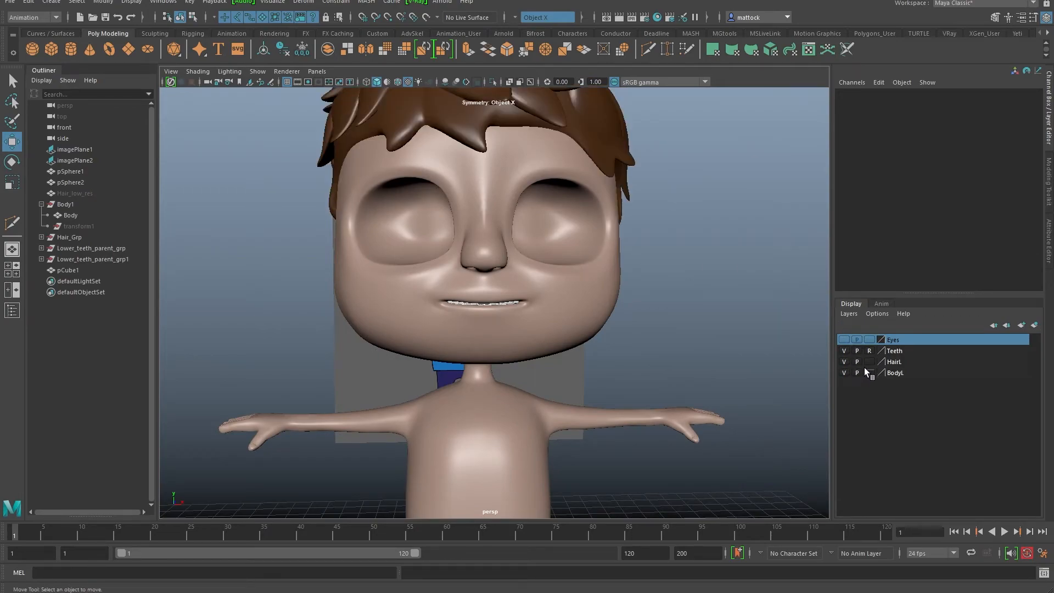
pyautogui.click(844, 339)
# Step: Orbit around the head and full character to review the smile with hair and eyes
pyautogui.keyDown('alt'); pyautogui.moveTo(631, 301); pyautogui.dragTo(584, 282); pyautogui.keyUp('alt')
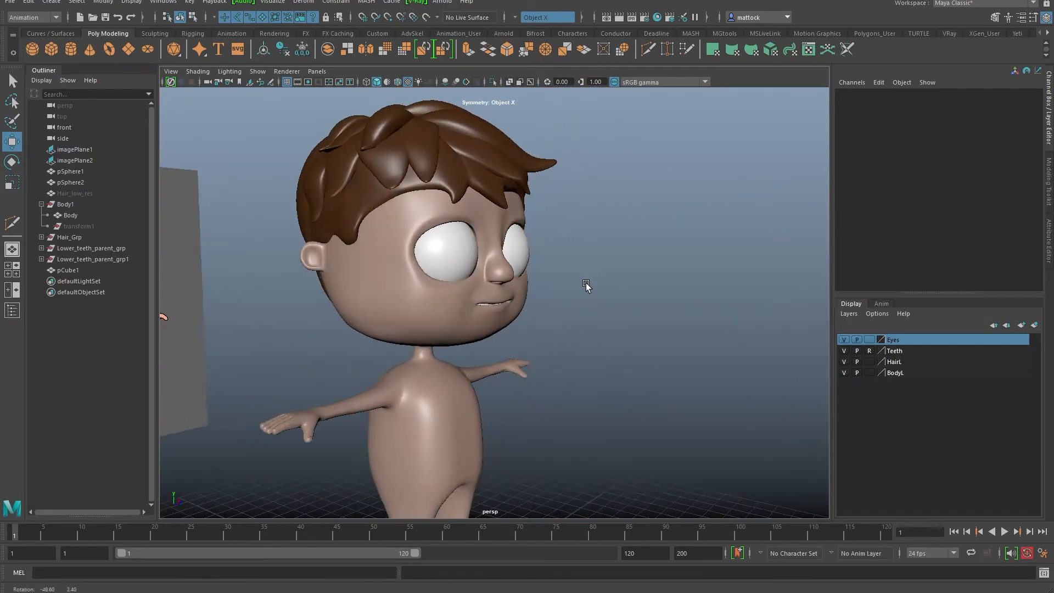
pyautogui.keyDown('alt'); pyautogui.moveTo(584, 282); pyautogui.dragTo(609, 341, button='right'); pyautogui.keyUp('alt')
pyautogui.keyDown('alt'); pyautogui.moveTo(609, 342); pyautogui.dragTo(472, 324); pyautogui.keyUp('alt')
pyautogui.keyDown('alt'); pyautogui.moveTo(615, 285); pyautogui.dragTo(511, 312, button='right'); pyautogui.keyUp('alt')
pyautogui.keyDown('alt'); pyautogui.moveTo(511, 311); pyautogui.dragTo(511, 305); pyautogui.keyUp('alt')
pyautogui.keyDown('alt'); pyautogui.moveTo(511, 305); pyautogui.dragTo(624, 352, button='right'); pyautogui.keyUp('alt')
pyautogui.keyDown('alt'); pyautogui.moveTo(624, 353); pyautogui.dragTo(538, 299); pyautogui.keyUp('alt')
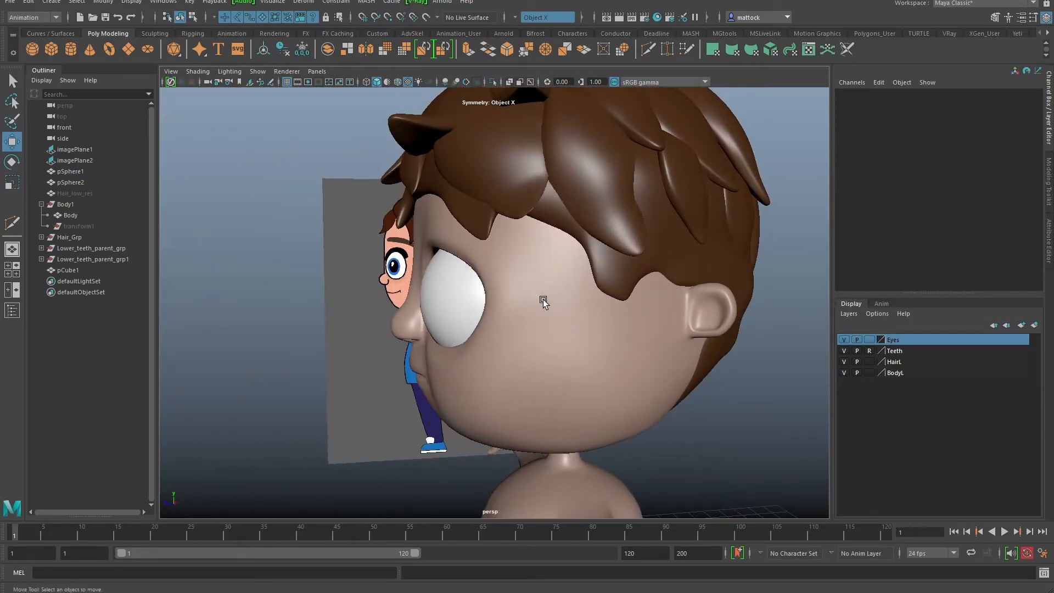
pyautogui.keyDown('alt'); pyautogui.moveTo(538, 299); pyautogui.dragTo(526, 314, button='right'); pyautogui.keyUp('alt')
pyautogui.keyDown('alt'); pyautogui.moveTo(526, 314); pyautogui.dragTo(618, 298); pyautogui.keyUp('alt')
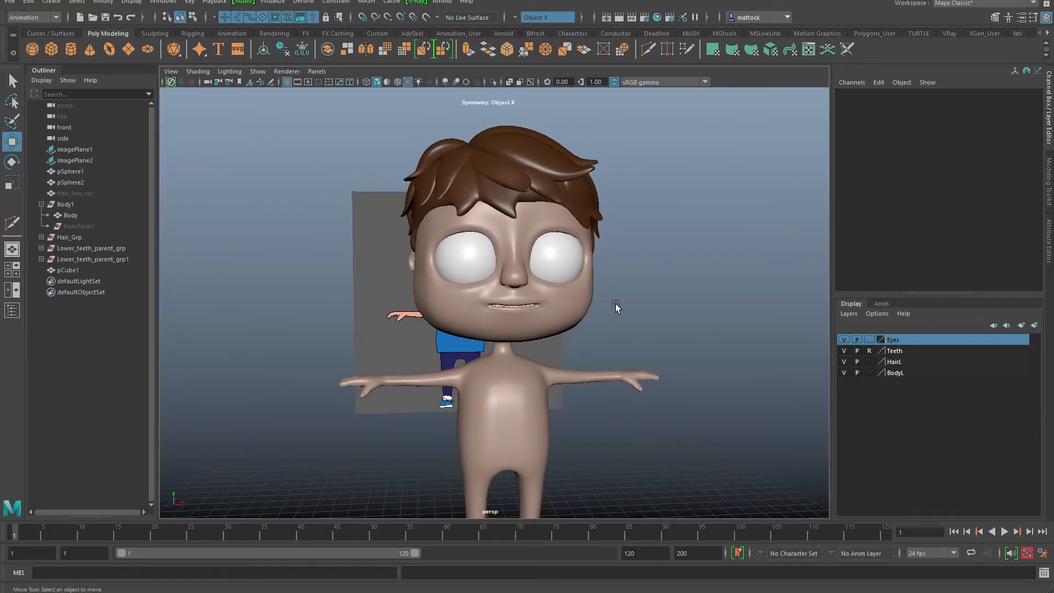
pyautogui.keyDown('alt'); pyautogui.moveTo(553, 358); pyautogui.dragTo(595, 337); pyautogui.keyUp('alt')
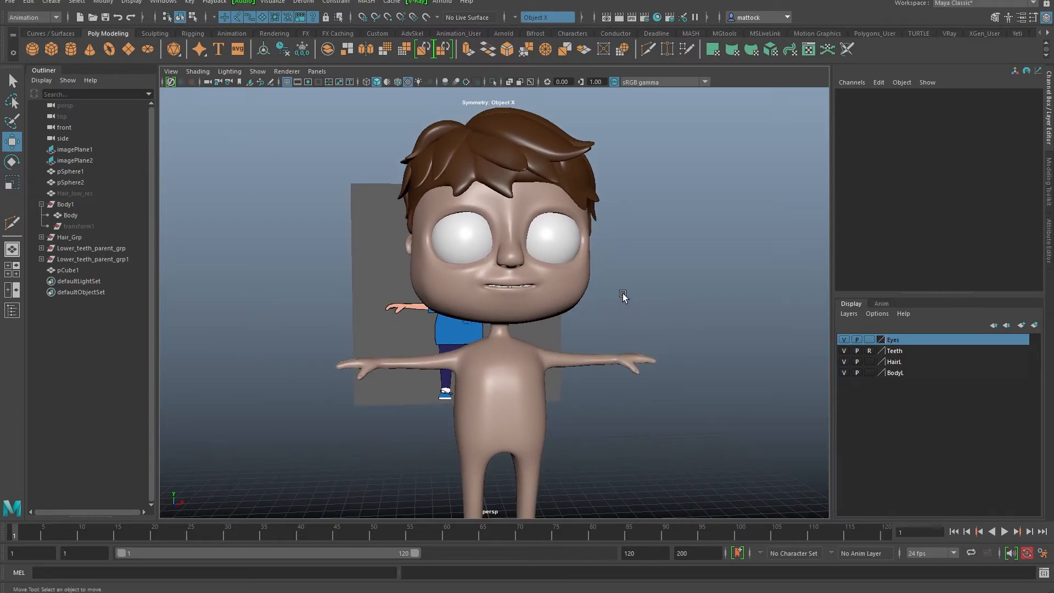
pyautogui.keyDown('alt'); pyautogui.moveTo(649, 296); pyautogui.dragTo(476, 300); pyautogui.keyUp('alt')
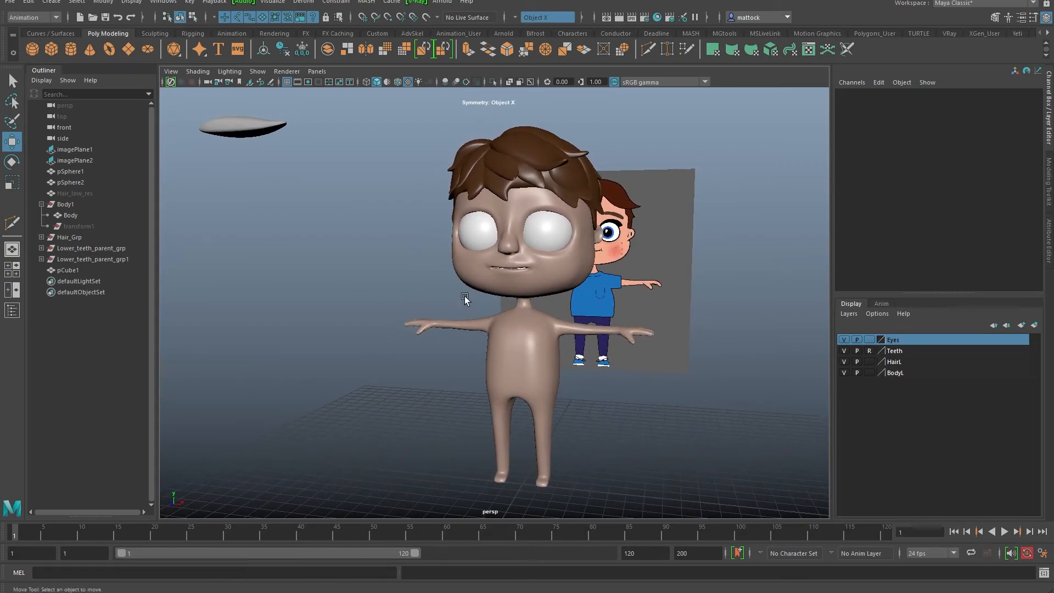
pyautogui.keyDown('alt'); pyautogui.moveTo(652, 274); pyautogui.dragTo(426, 292); pyautogui.keyUp('alt')
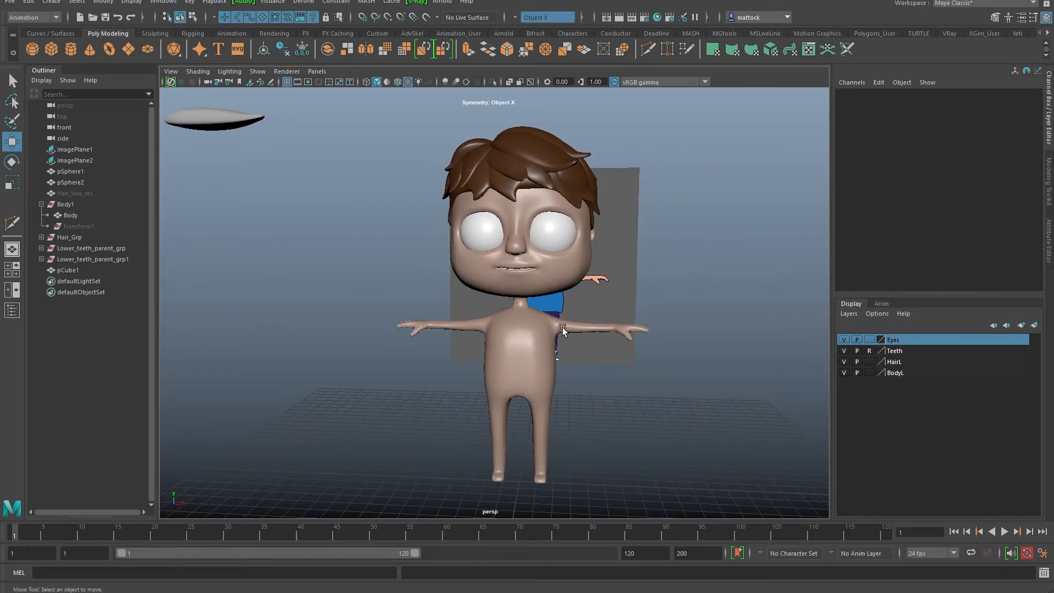
pyautogui.keyDown('alt'); pyautogui.moveTo(462, 278); pyautogui.dragTo(490, 299); pyautogui.keyUp('alt')
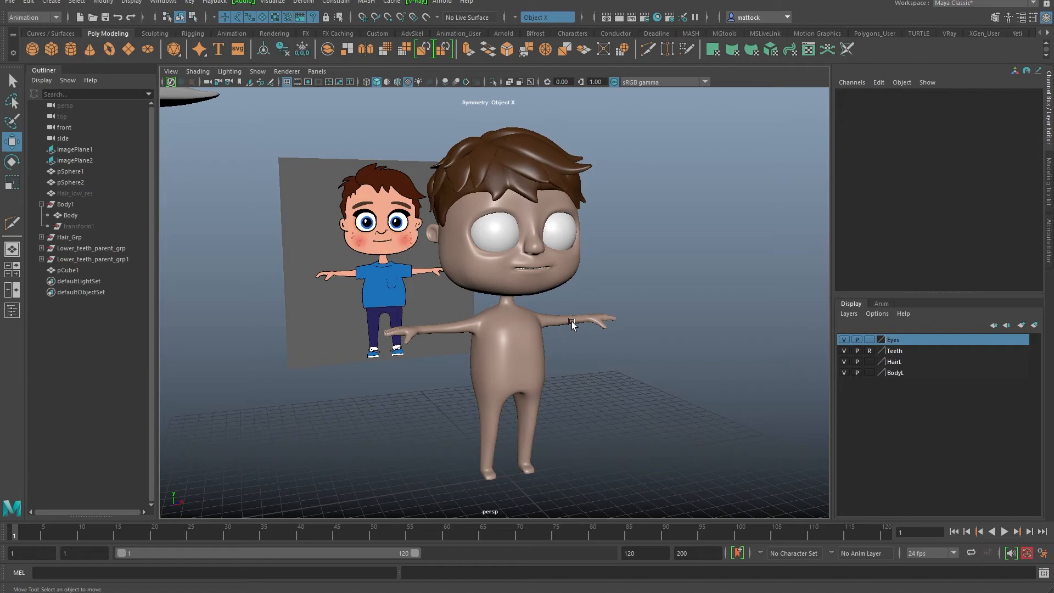
pyautogui.keyDown('alt'); pyautogui.moveTo(592, 298); pyautogui.dragTo(453, 291); pyautogui.keyUp('alt')
pyautogui.keyDown('alt'); pyautogui.moveTo(453, 292); pyautogui.dragTo(639, 311, button='right'); pyautogui.keyUp('alt')
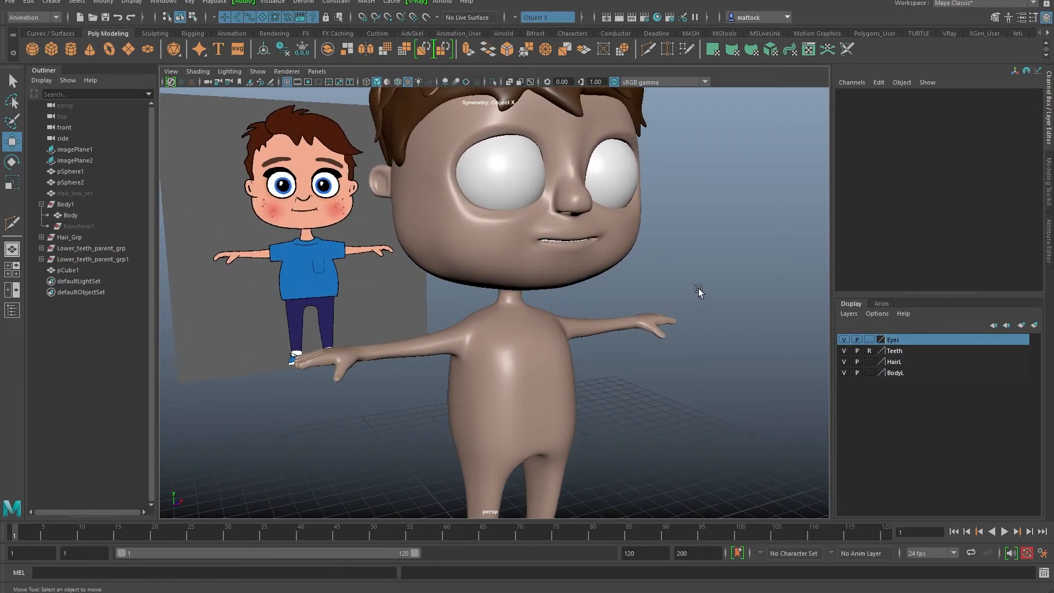
pyautogui.keyDown('alt'); pyautogui.moveTo(697, 288); pyautogui.dragTo(621, 279, button='right'); pyautogui.keyUp('alt')
pyautogui.keyDown('alt'); pyautogui.moveTo(621, 280); pyautogui.dragTo(582, 256); pyautogui.keyUp('alt')
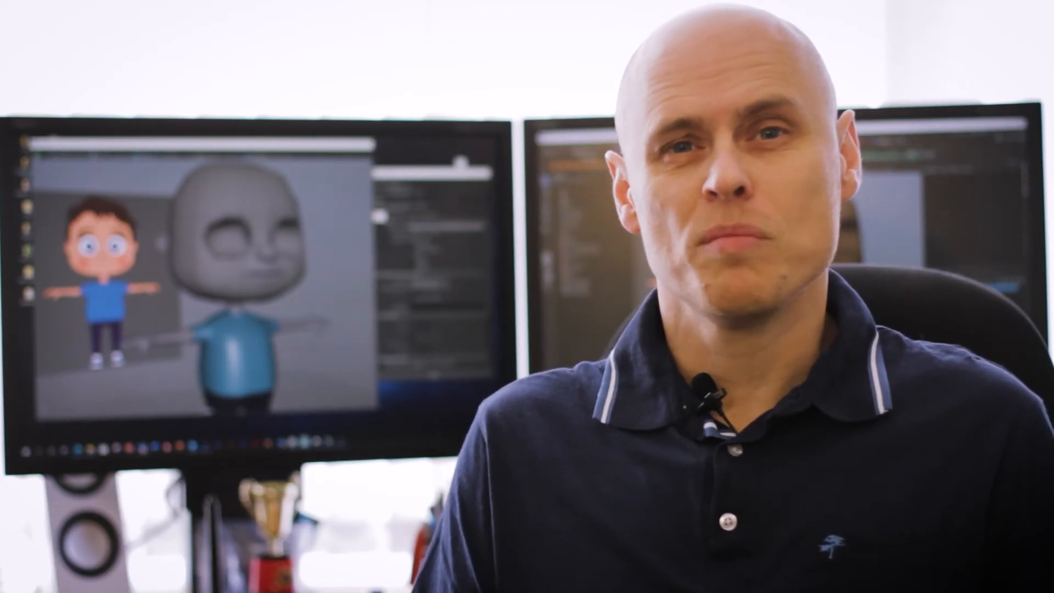